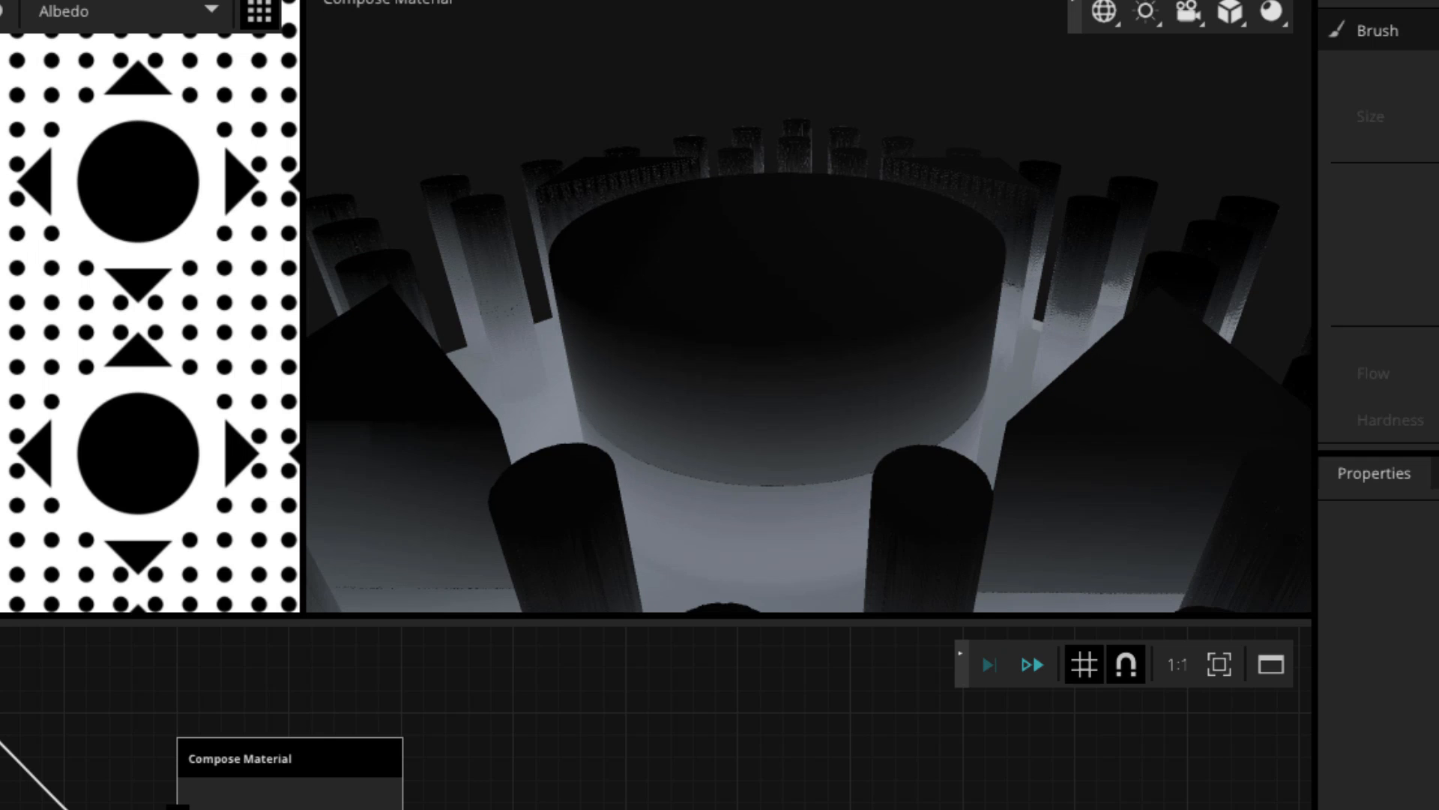
pyautogui.press('Tab')
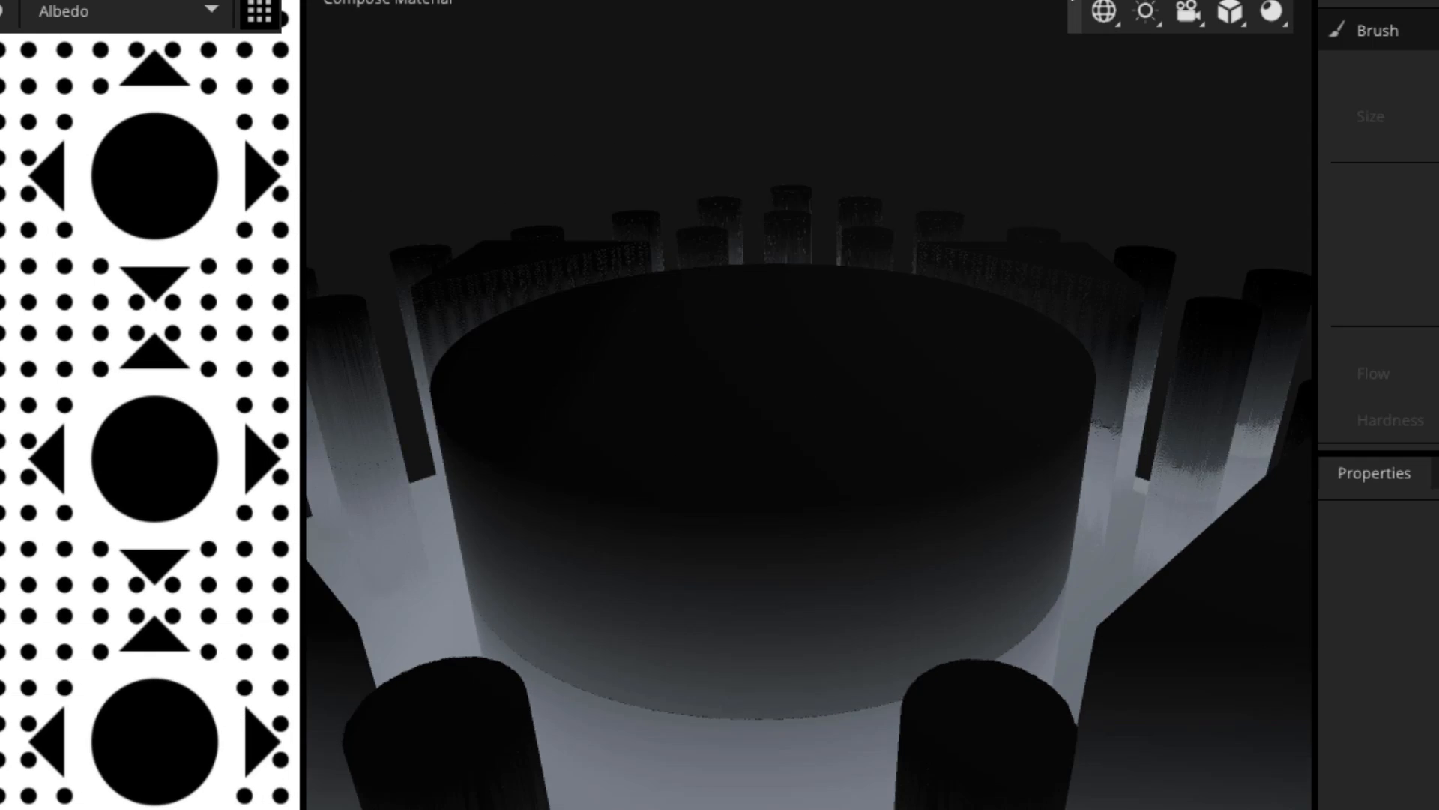
pyautogui.scroll(1, 892, 547)
pyautogui.moveTo(888, 551); pyautogui.dragTo(896, 697, button='middle')
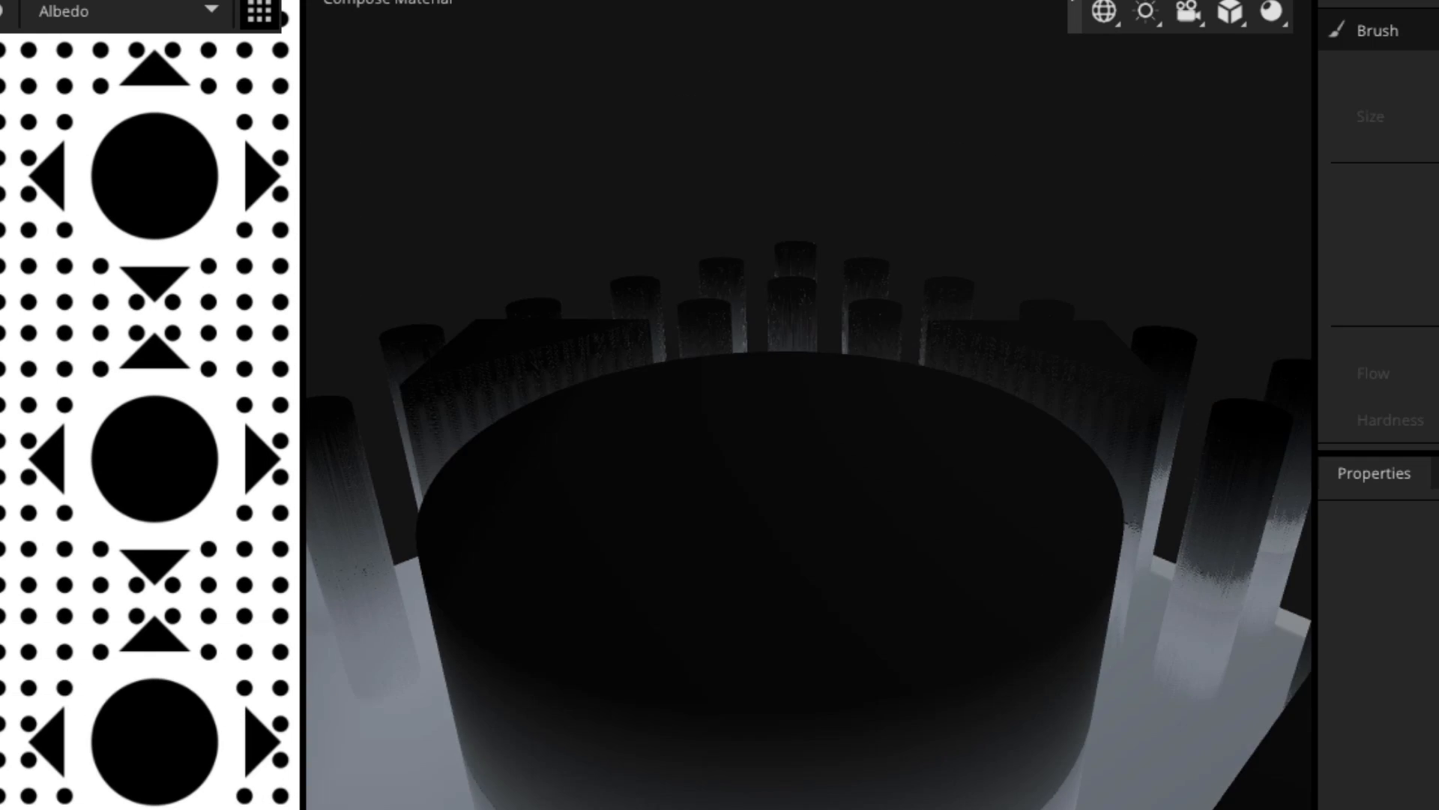
pyautogui.scroll(-5, 767, 698)
pyautogui.moveTo(1266, 378); pyautogui.dragTo(1172, 641)
pyautogui.scroll(4, 983, 574)
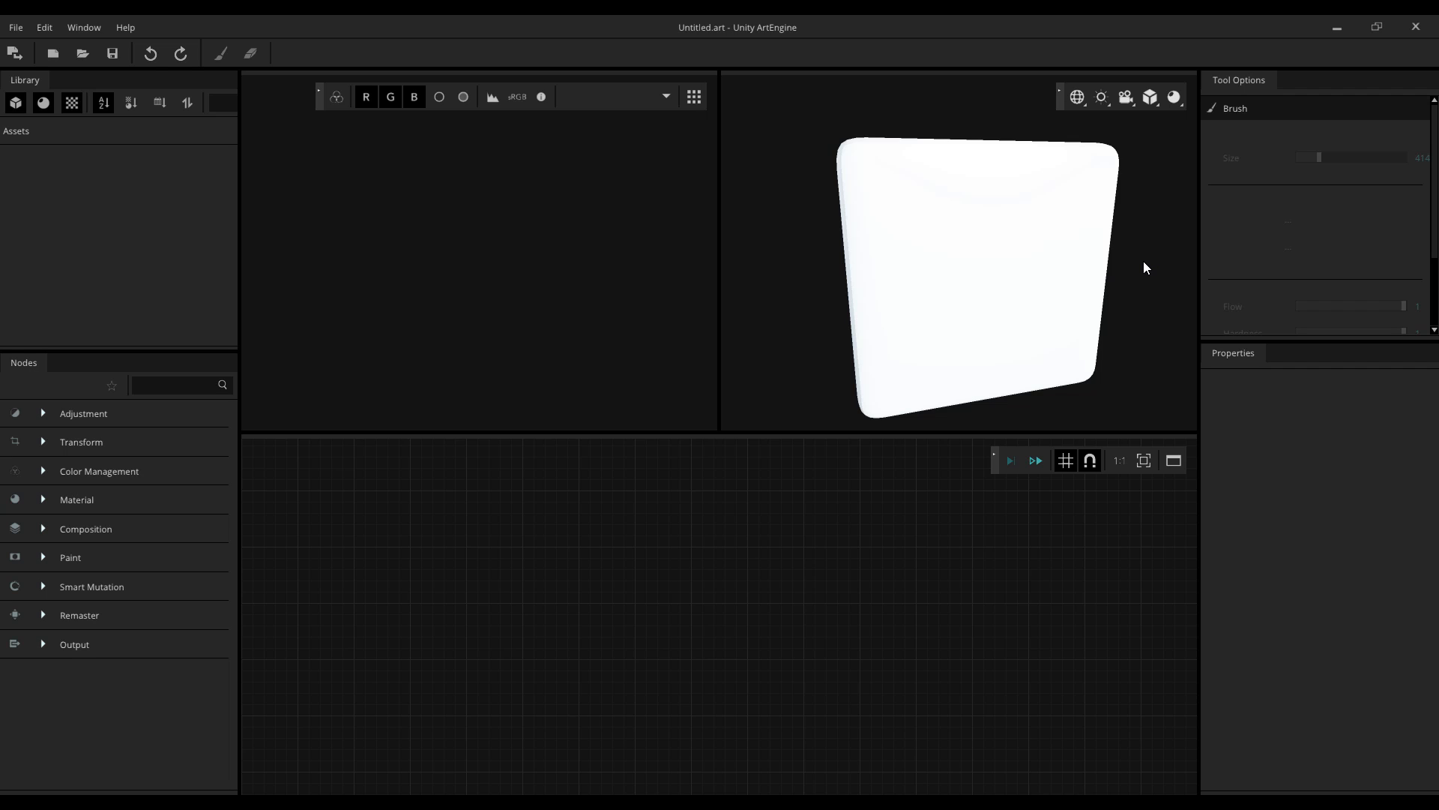
# - Reposition the light around the preview cube from above it to its side
pyautogui.moveTo(1158, 239); pyautogui.dragTo(1012, 283)
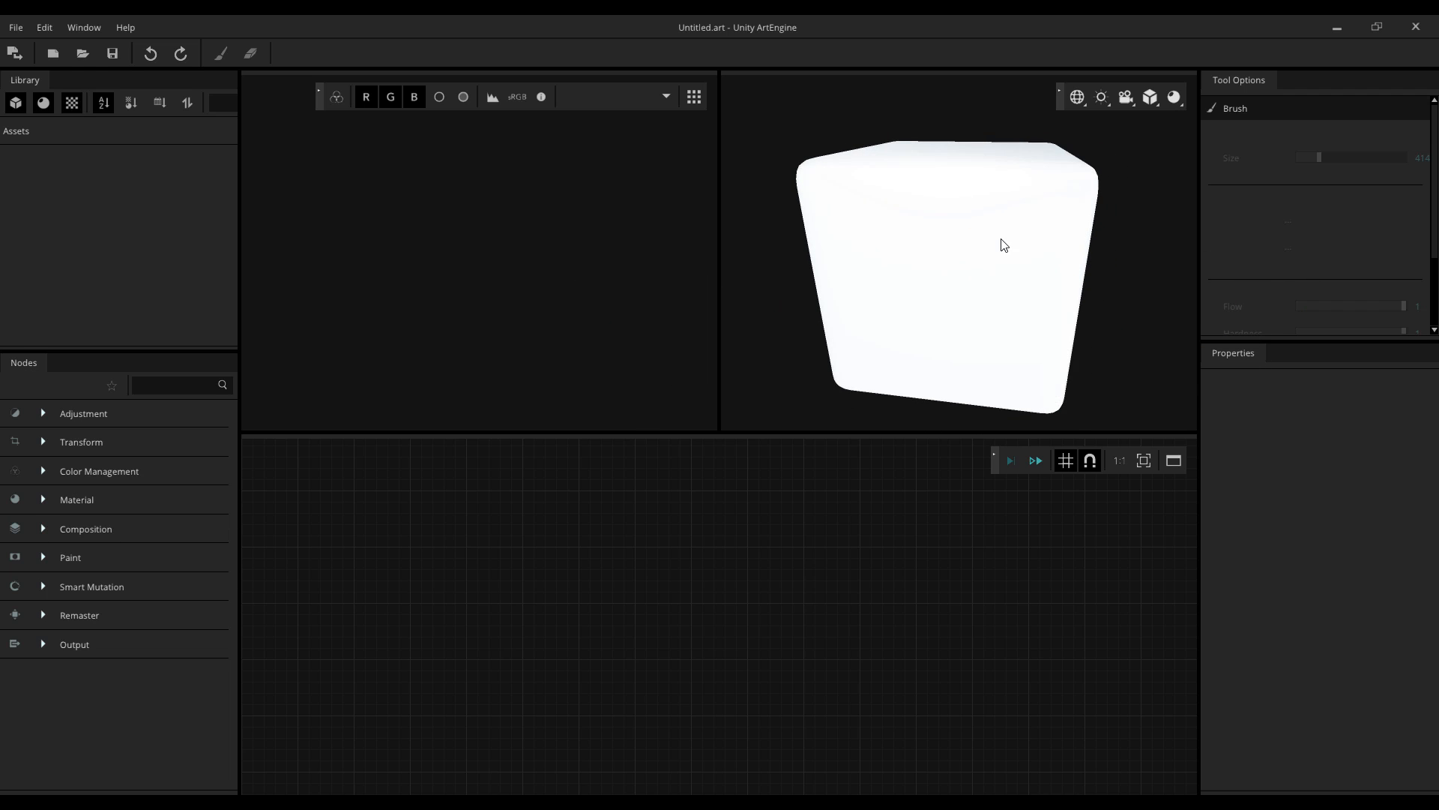
pyautogui.scroll(-5, 979, 244)
pyautogui.scroll(8, 980, 243)
pyautogui.scroll(-5, 978, 245)
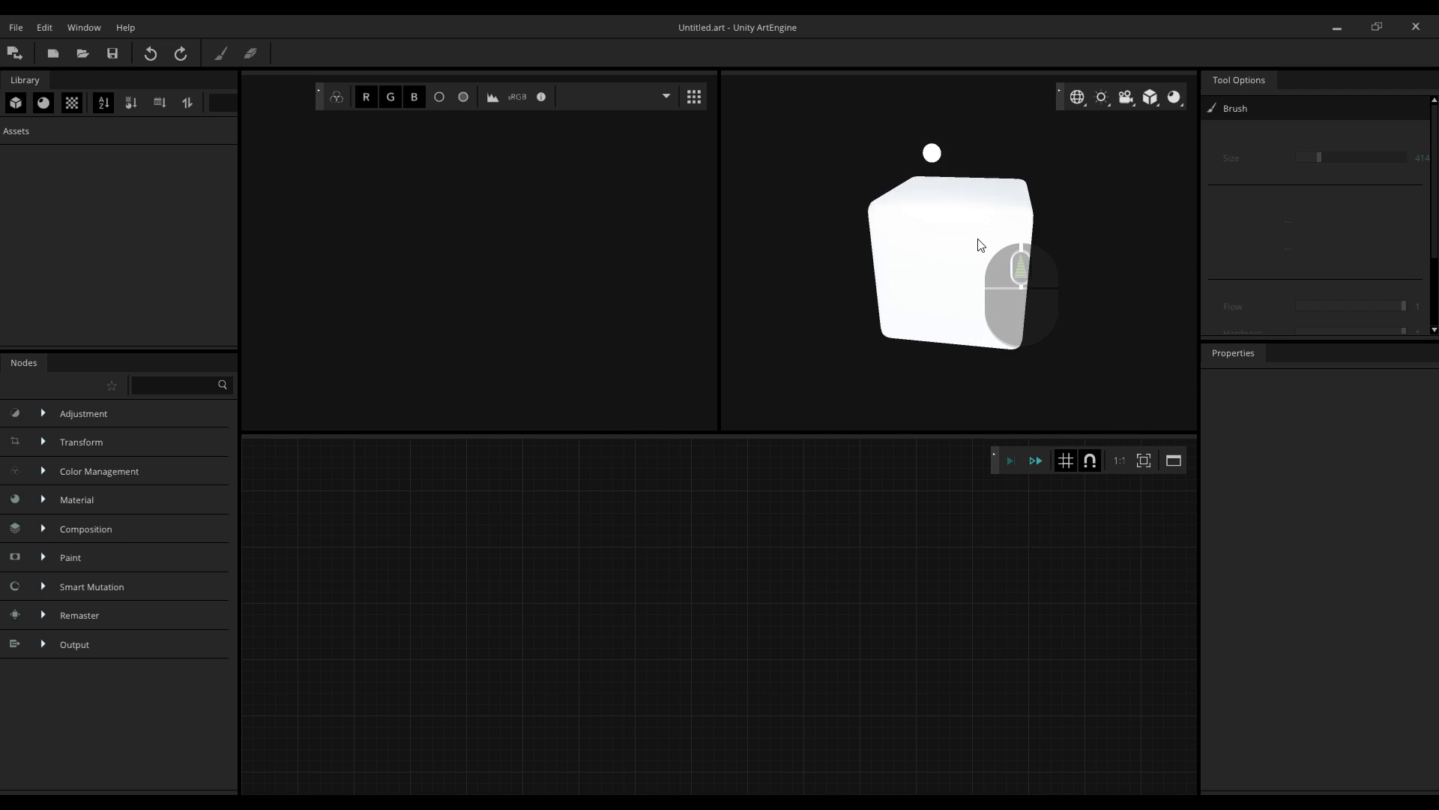
pyautogui.moveTo(942, 285); pyautogui.dragTo(1000, 333, button='right')
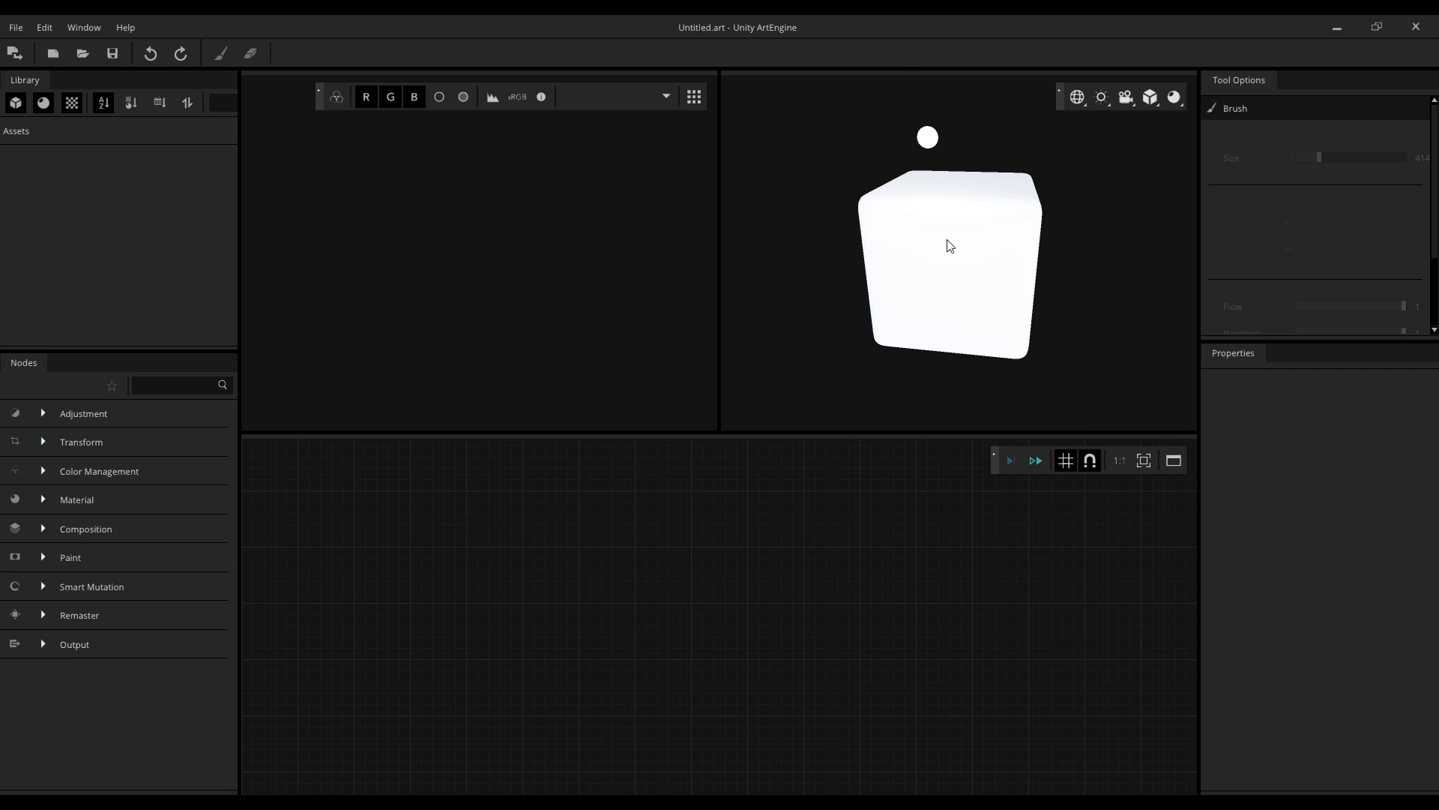
pyautogui.moveTo(947, 241); pyautogui.dragTo(965, 284, button='middle')
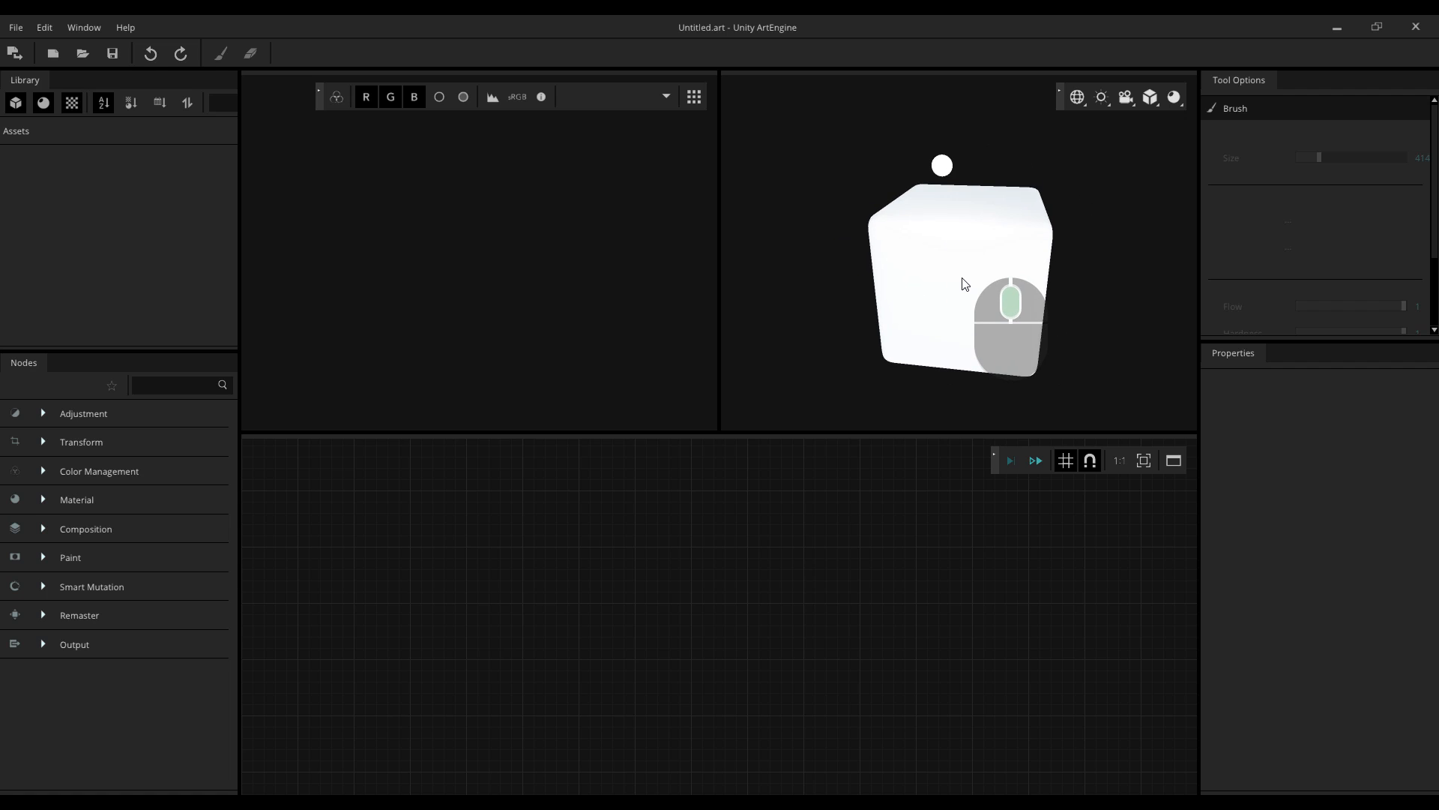
pyautogui.moveTo(916, 309); pyautogui.dragTo(1155, 295)
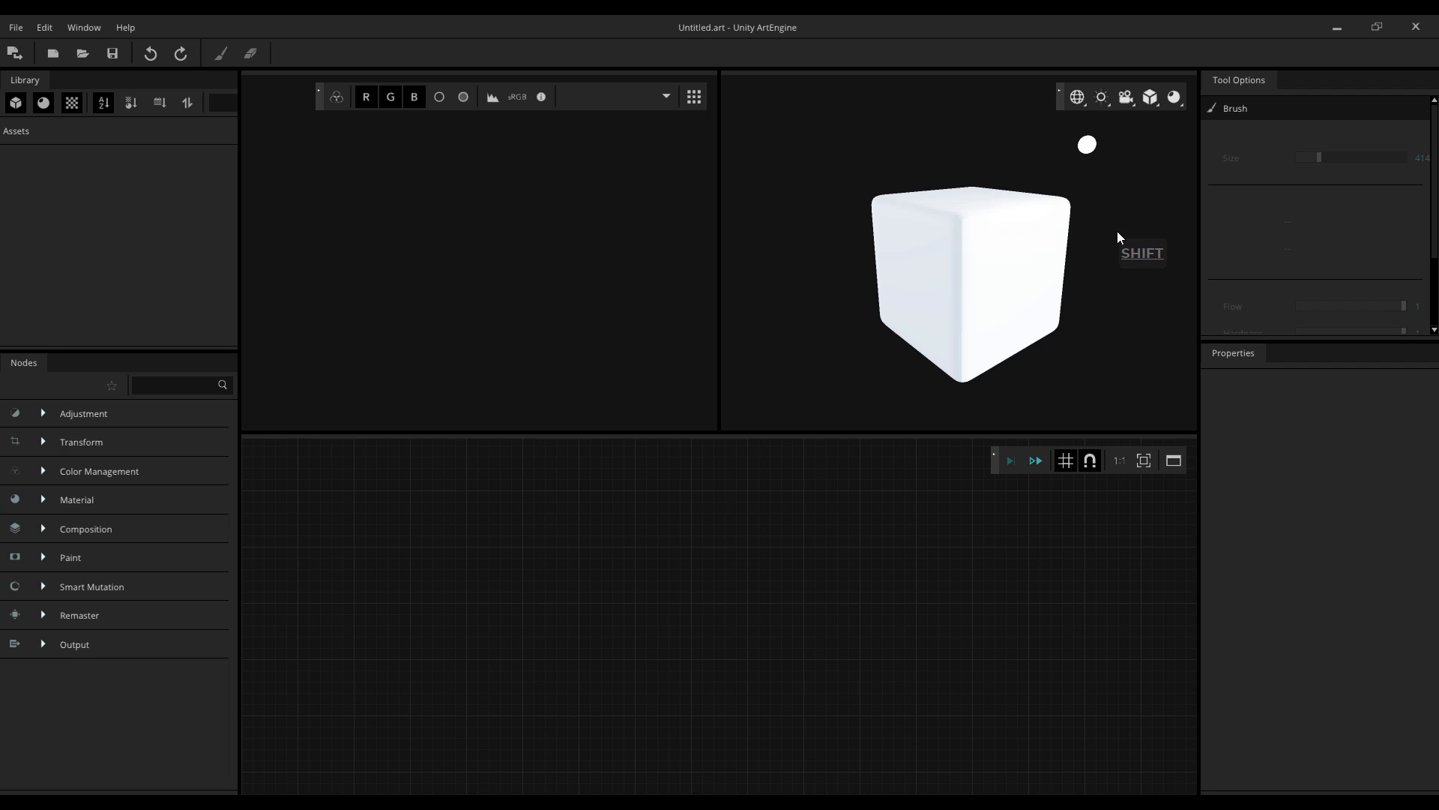
pyautogui.moveTo(1135, 237)
pyautogui.keyDown('shift'); pyautogui.mouseDown(button='right')
pyautogui.moveTo(578, 238)
pyautogui.moveTo(1160, 275)
pyautogui.moveTo(408, 247)
pyautogui.moveTo(1112, 277)
pyautogui.moveTo(283, 289)
pyautogui.moveTo(751, 336)
pyautogui.moveTo(999, 342)
pyautogui.moveTo(1033, 402)
pyautogui.mouseUp(button='right'); pyautogui.keyUp('shift')
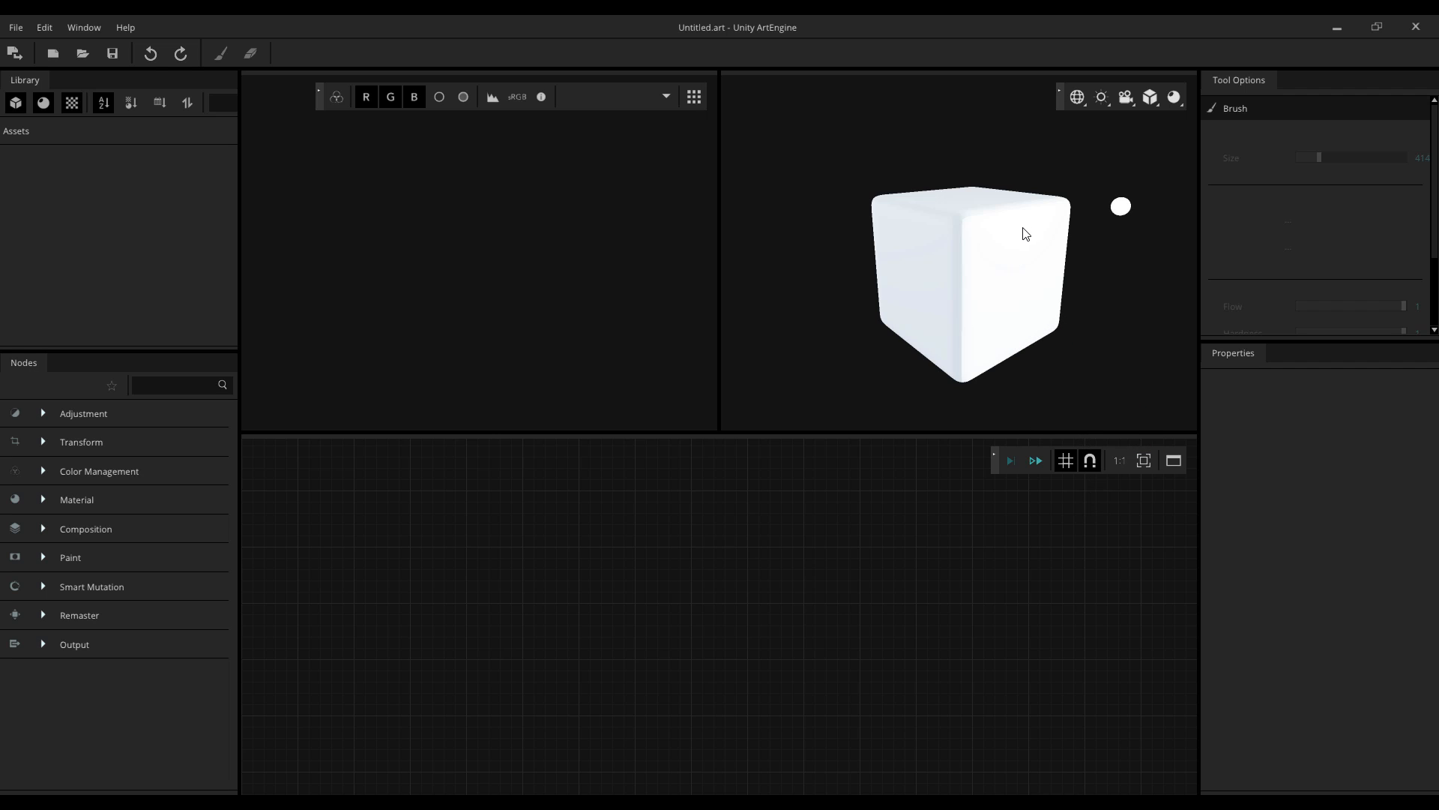
# - Review the 3D preview's environment, light, camera, geometry and material settings, including the selectable preview models
pyautogui.click(1078, 97)
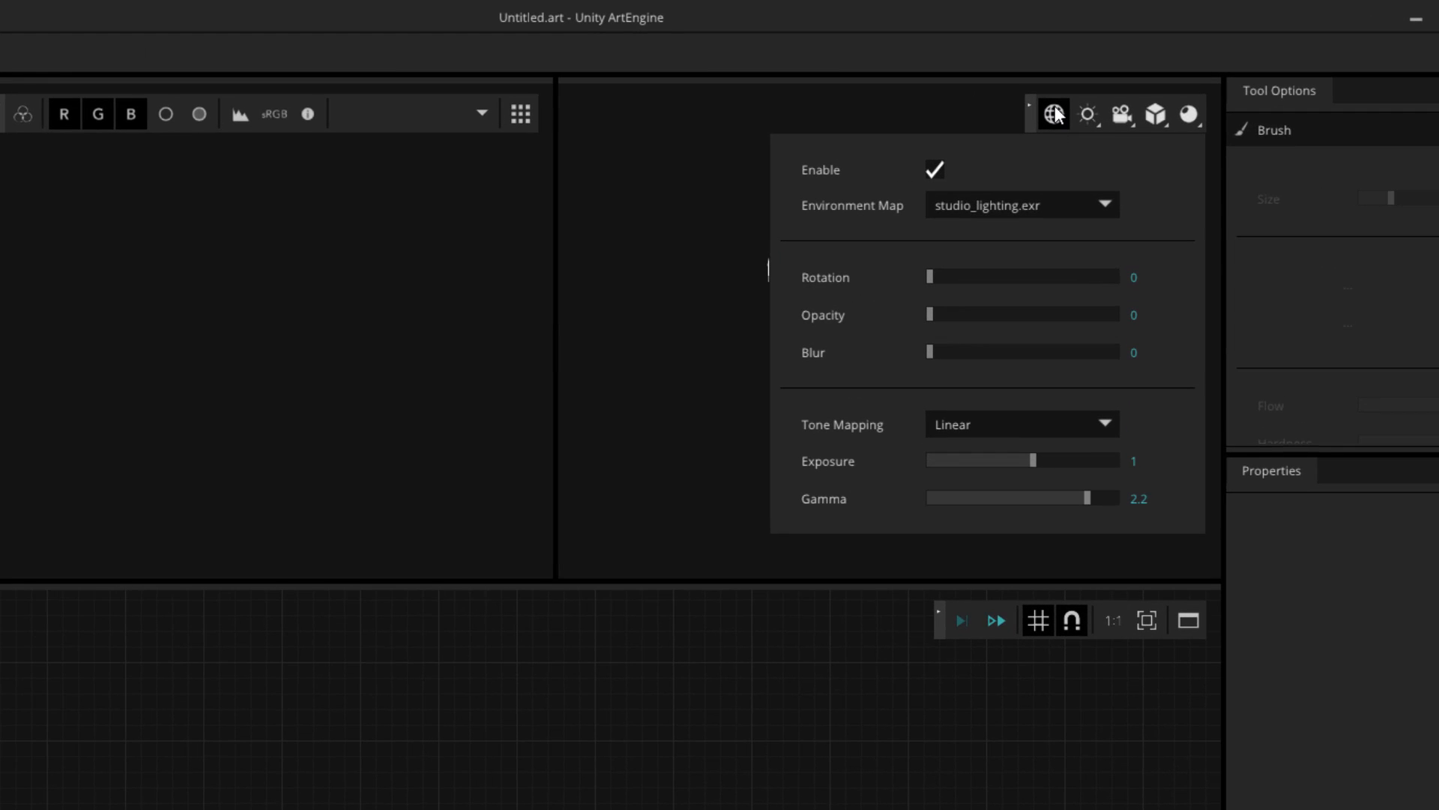
pyautogui.click(1088, 116)
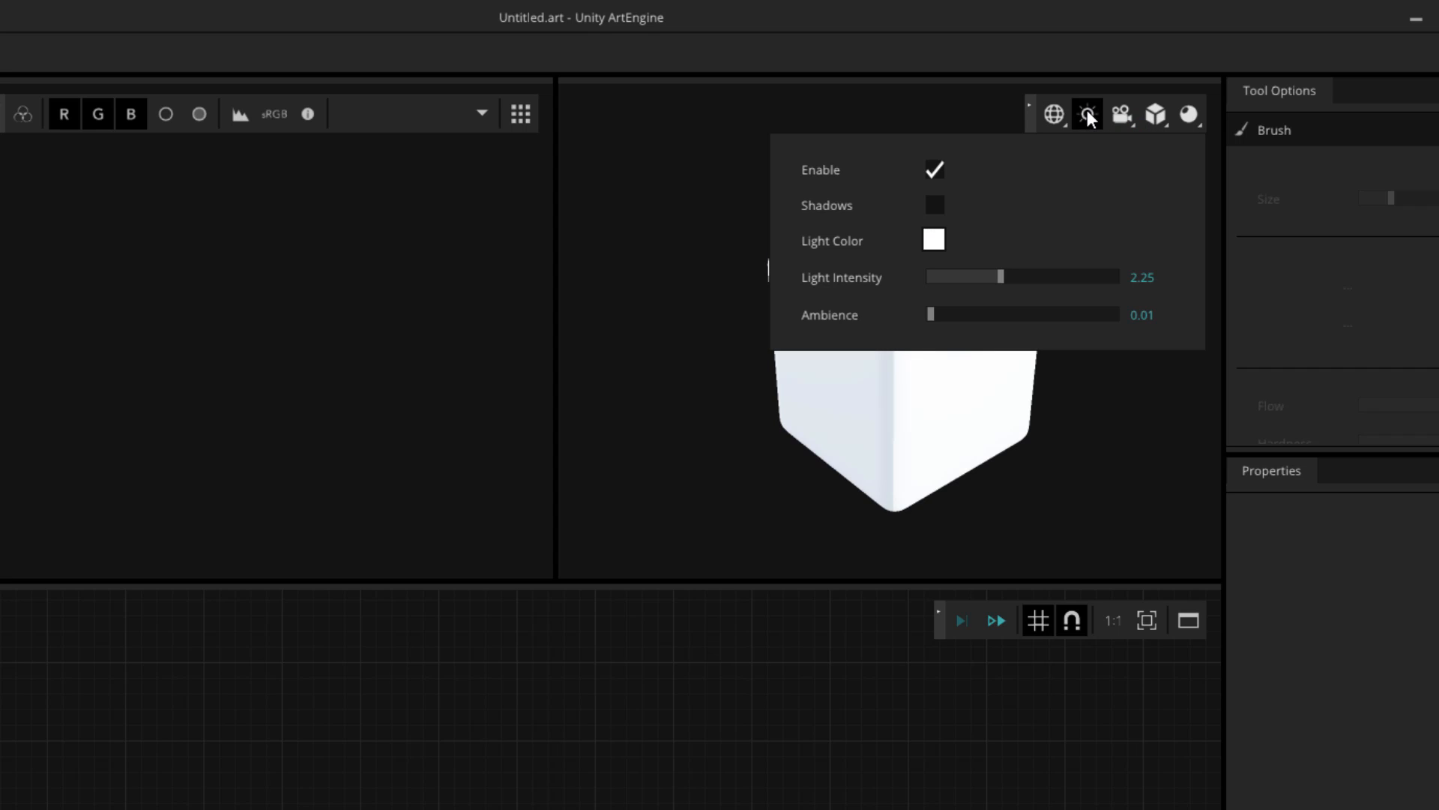
pyautogui.click(1132, 119)
pyautogui.click(1162, 120)
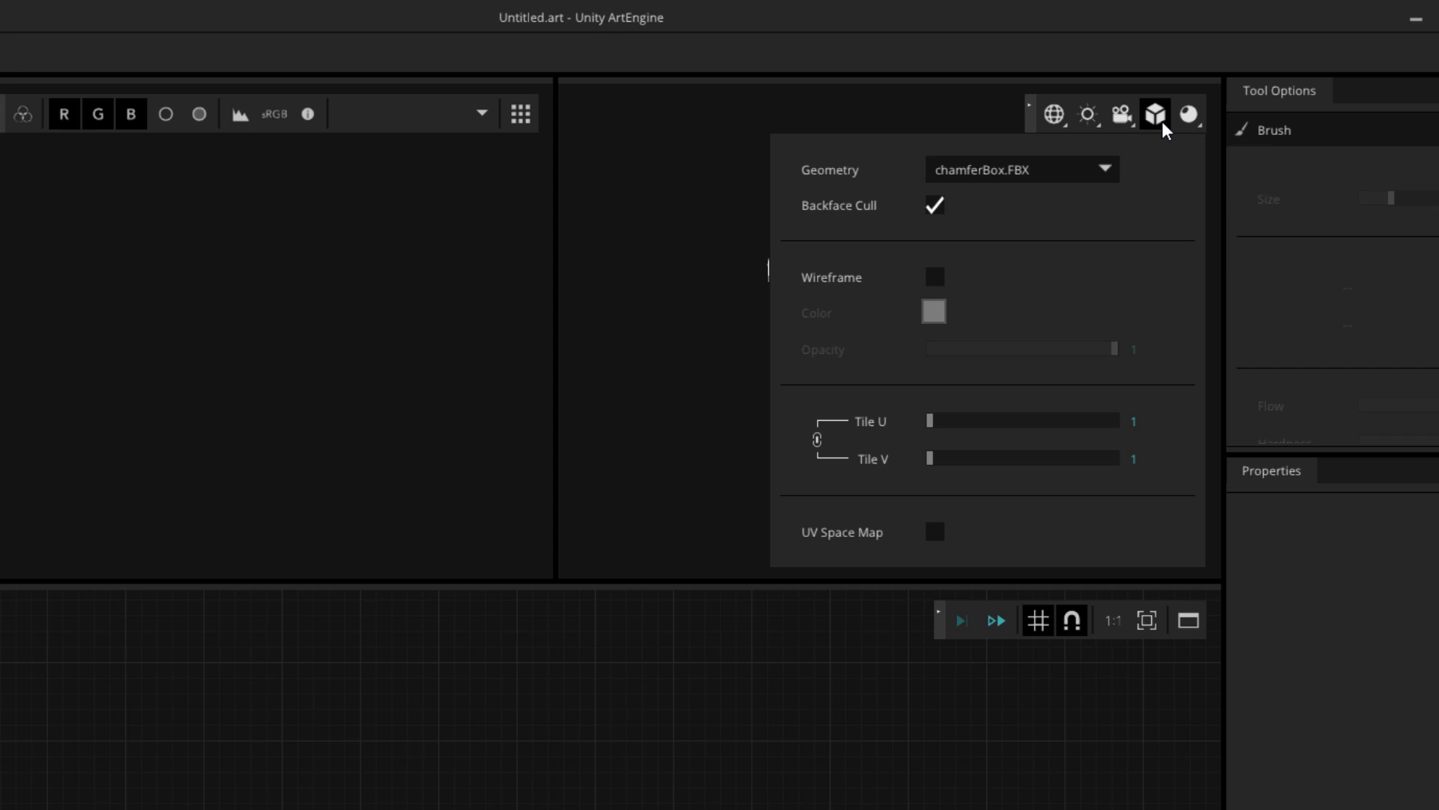
pyautogui.click(1052, 171)
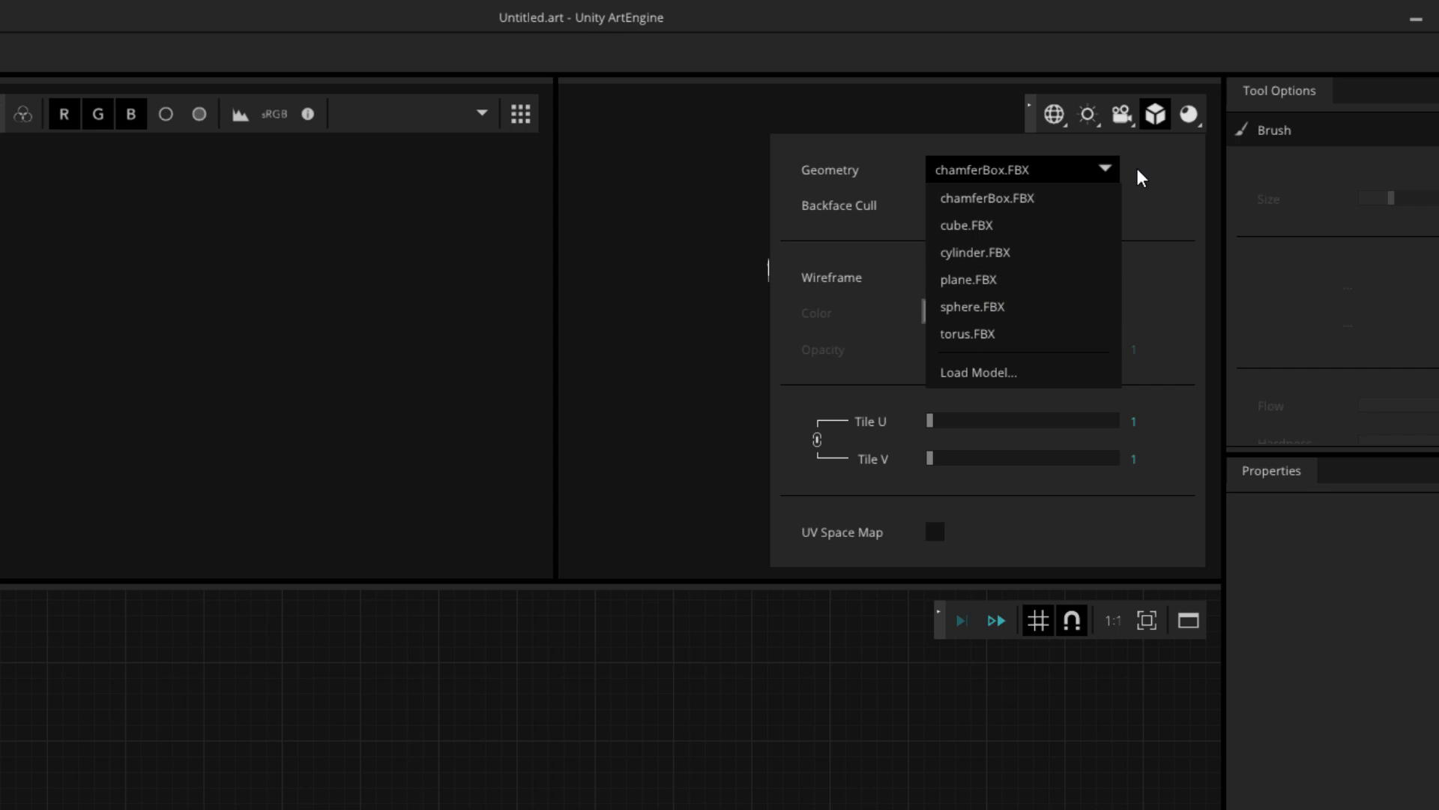
pyautogui.click(1188, 114)
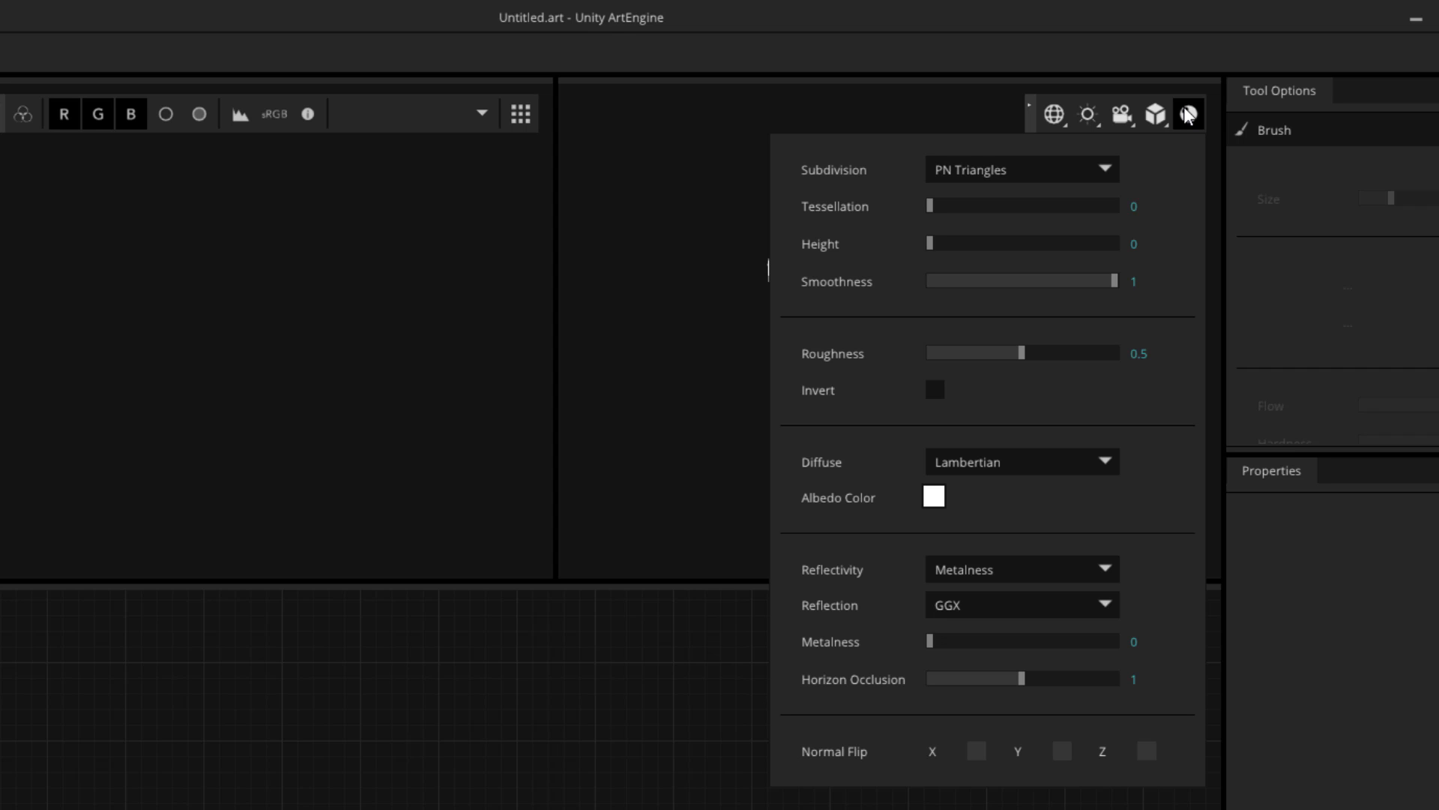
pyautogui.click(664, 331)
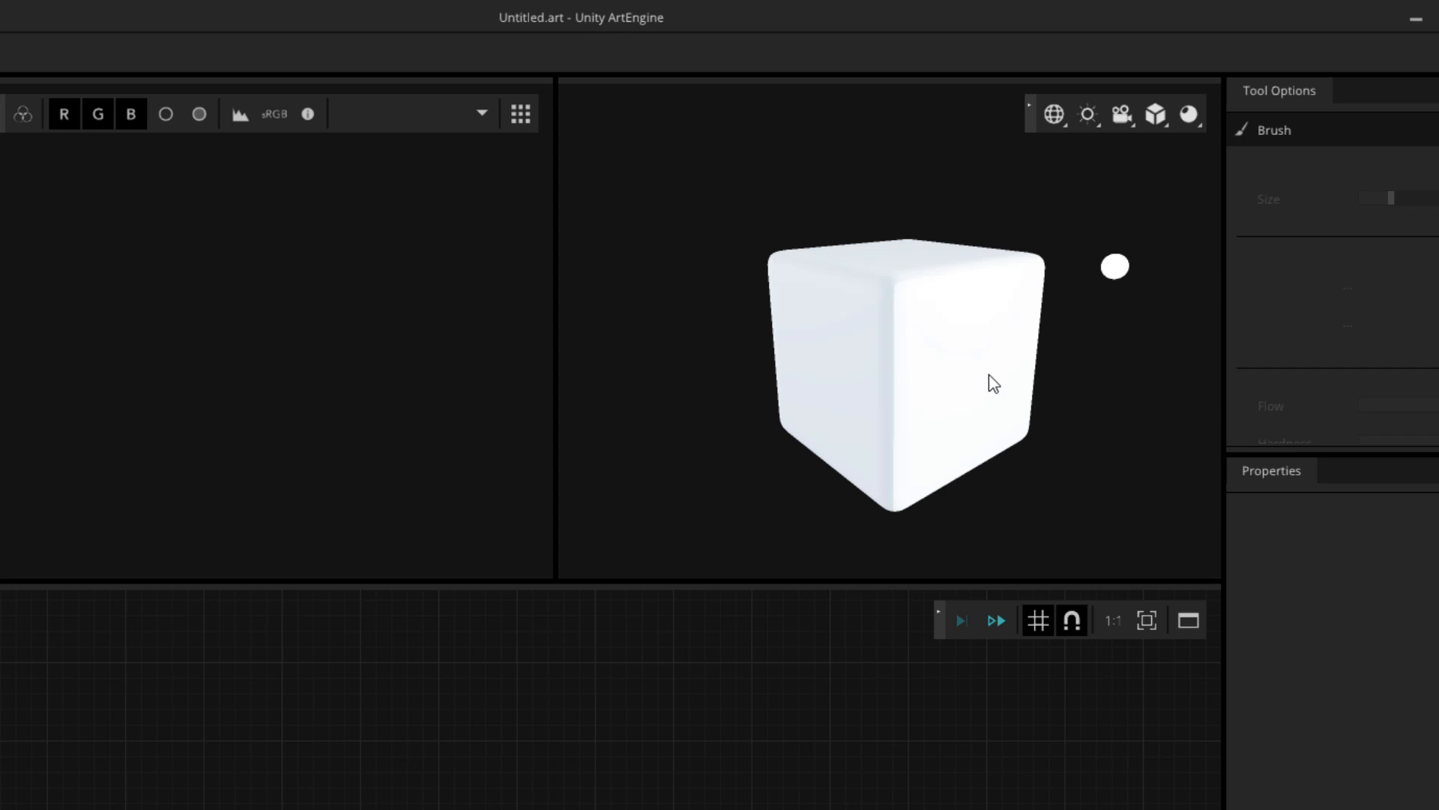
# - Examine which nodes the Smart Mutation category offers
pyautogui.scroll(2, 1086, 398)
pyautogui.scroll(3, 1033, 377)
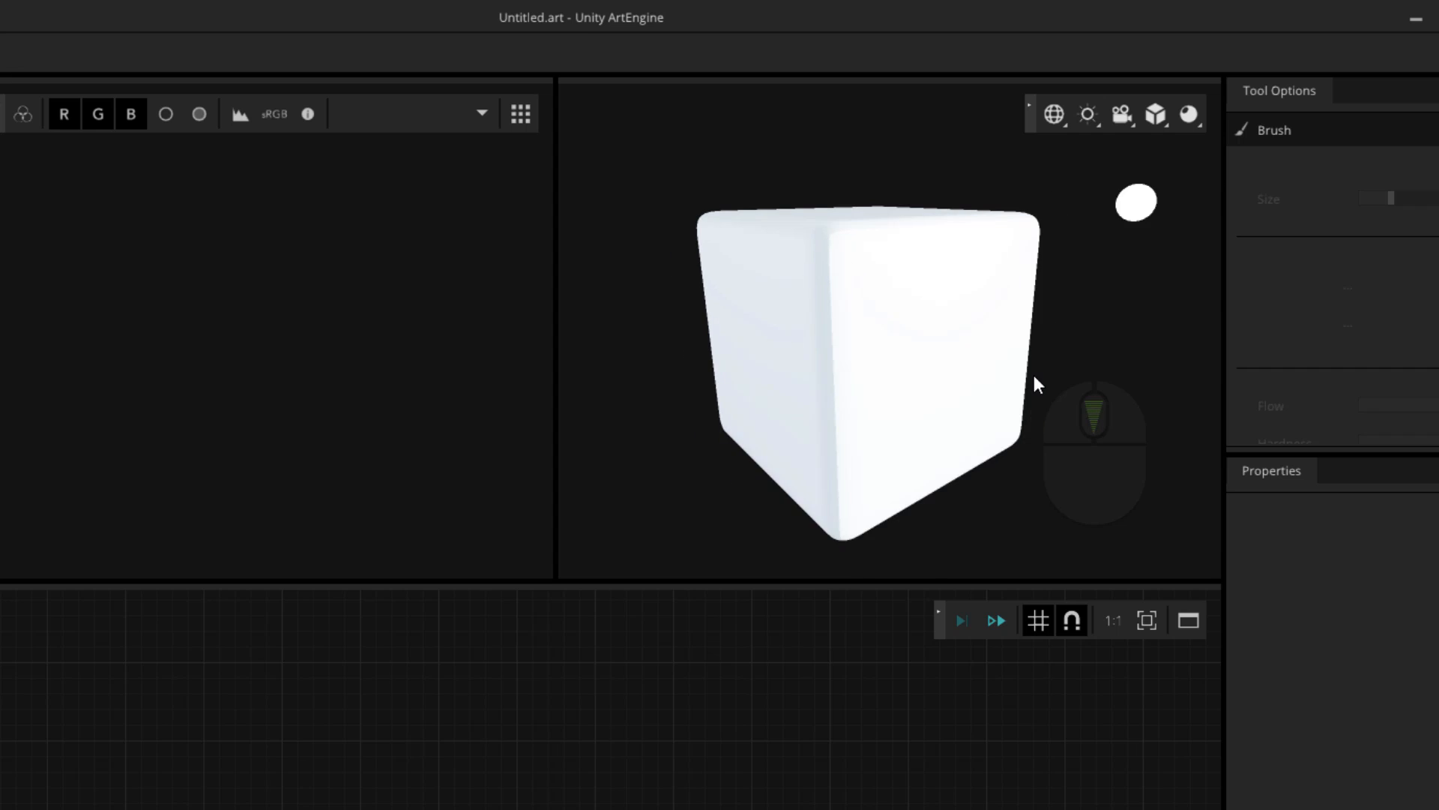
pyautogui.scroll(3, 1034, 379)
pyautogui.scroll(-3, 1035, 379)
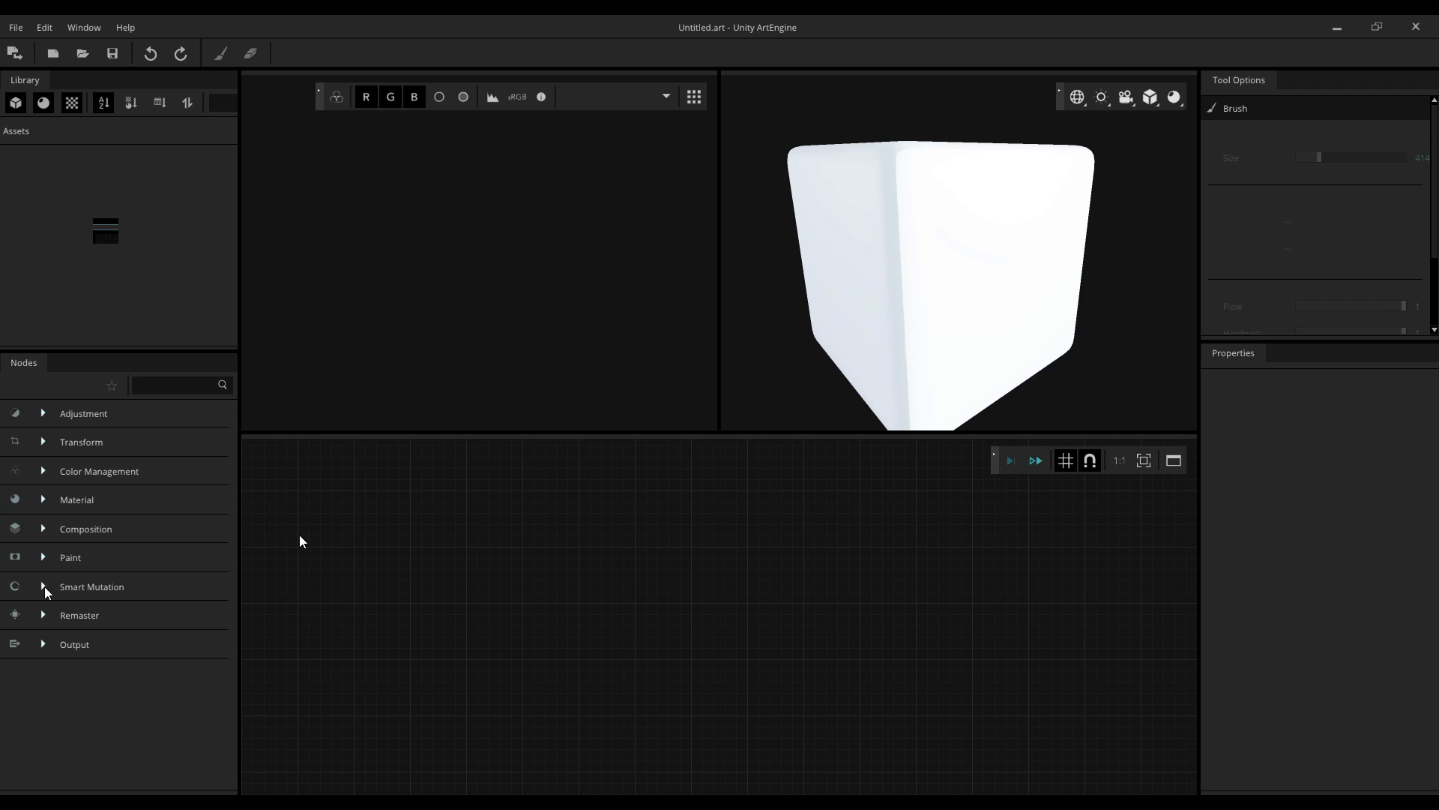
pyautogui.click(43, 586)
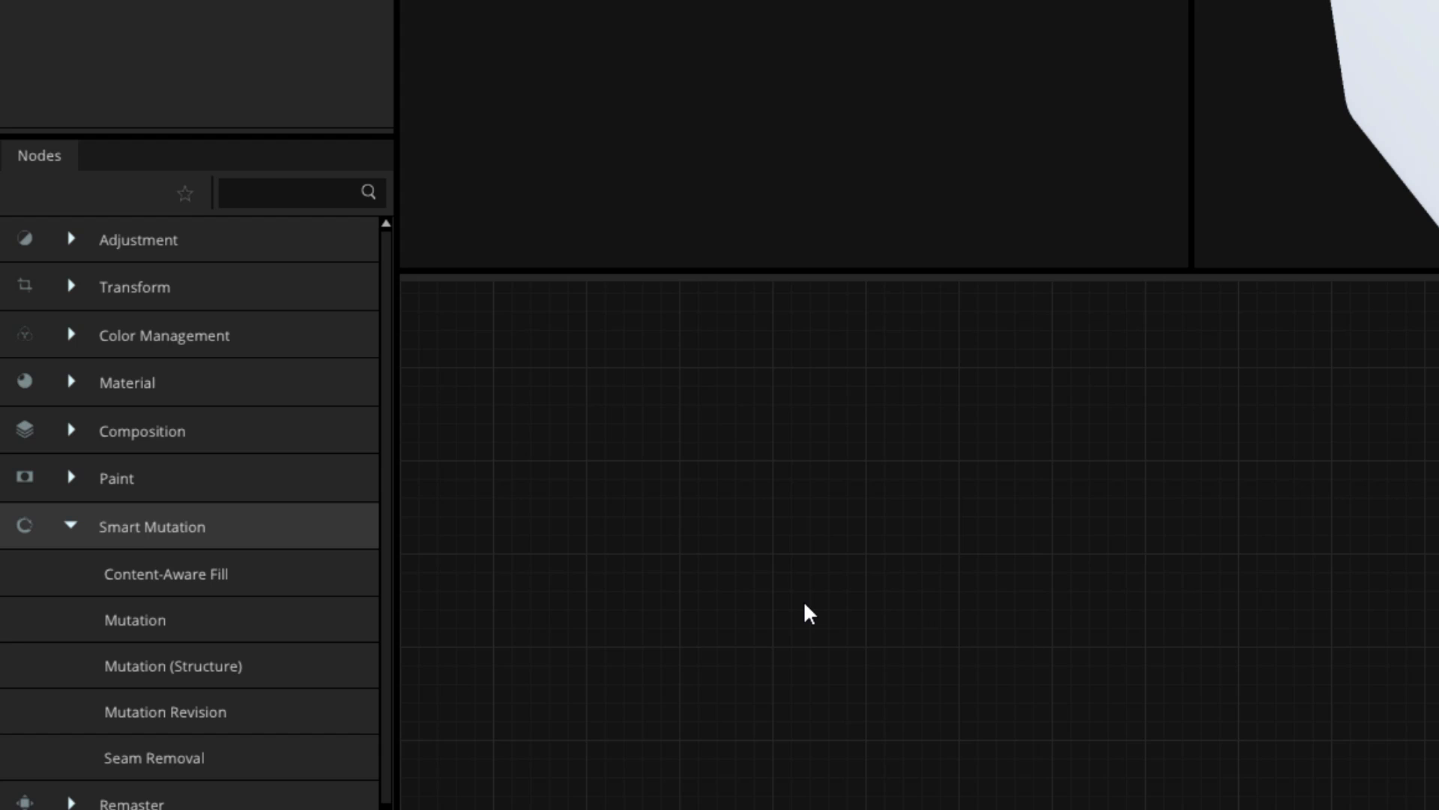
pyautogui.click(70, 527)
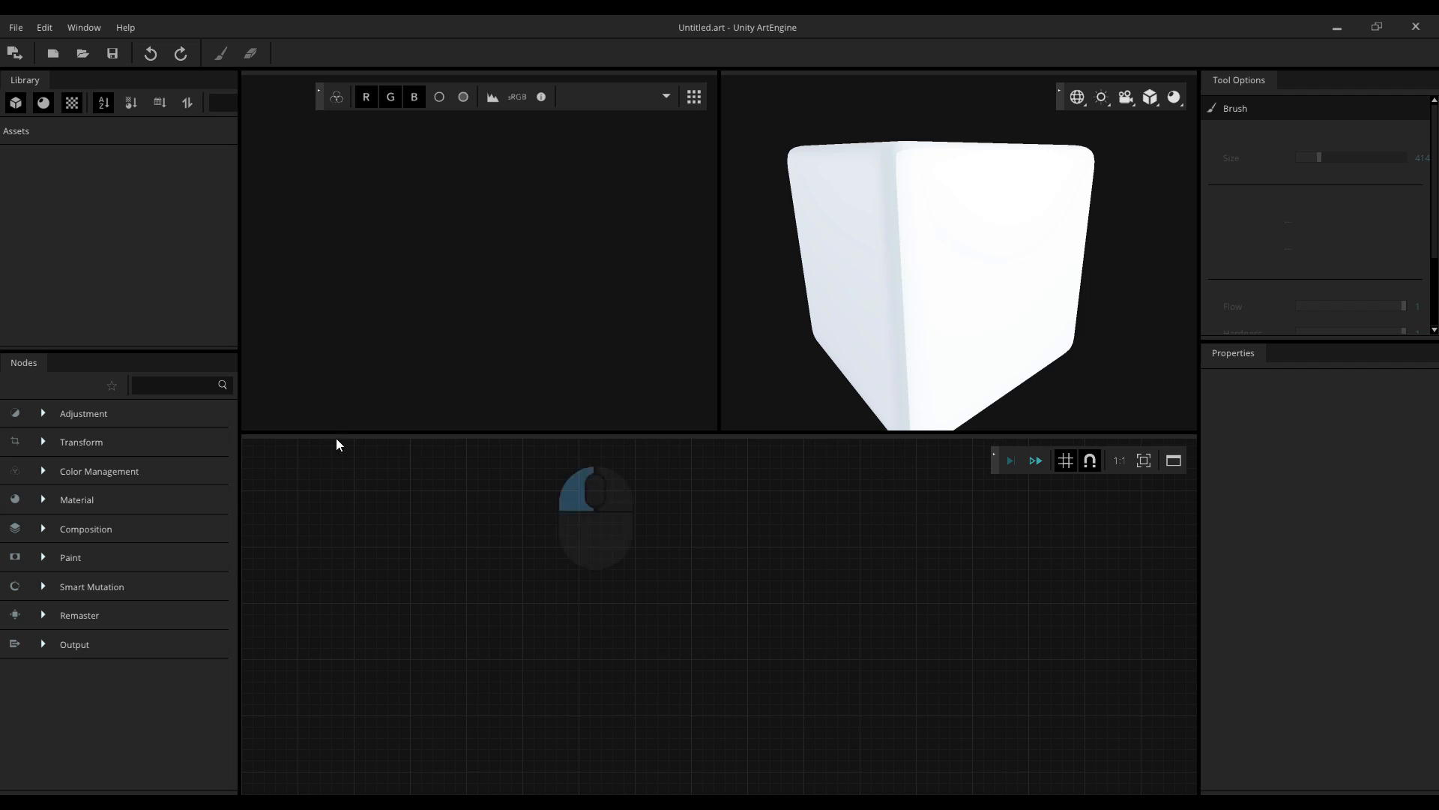
# - Import the six 2K-bark_14 texture maps into the asset library and enlarge the library area
pyautogui.moveTo(335, 439); pyautogui.dragTo(105, 205)
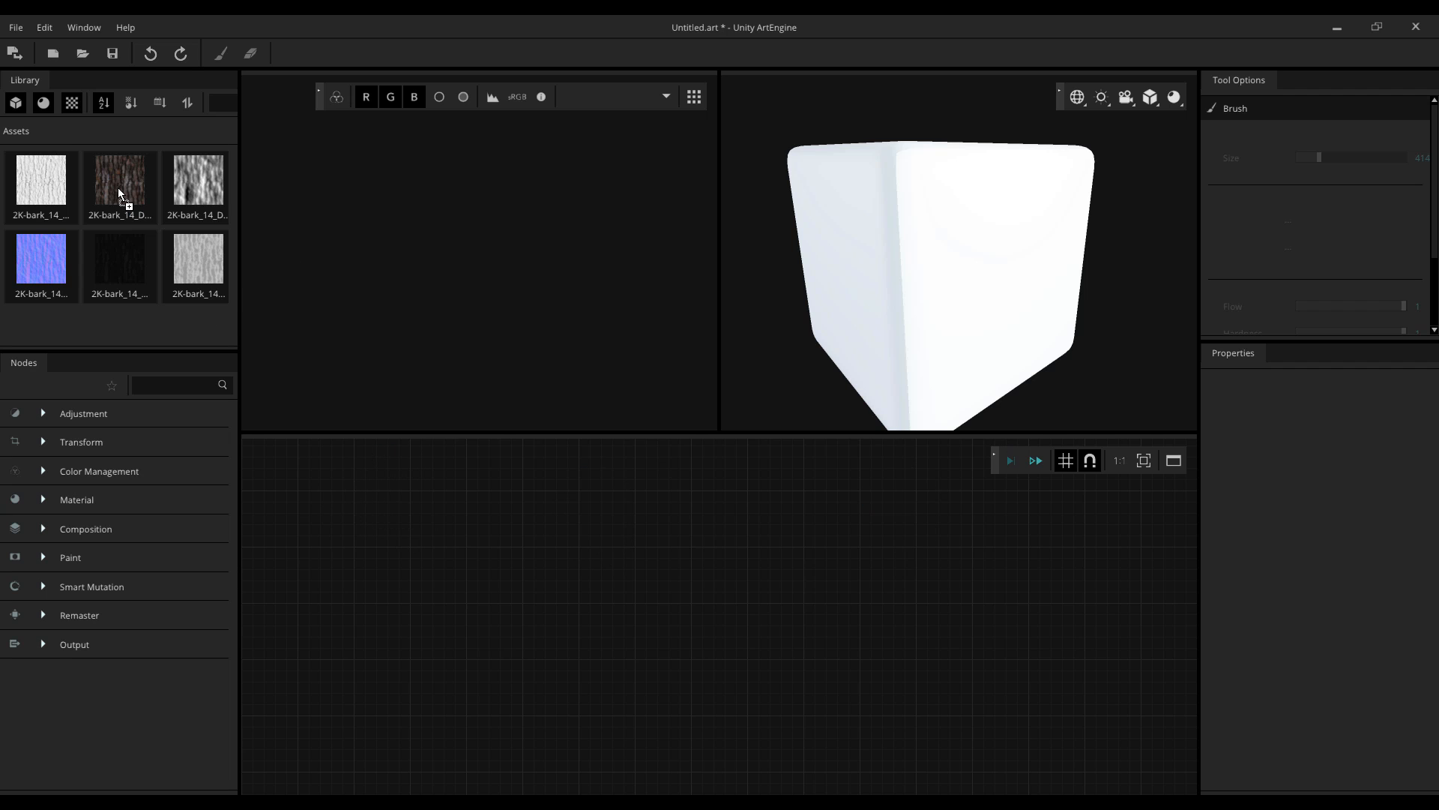
pyautogui.moveTo(33, 318); pyautogui.dragTo(132, 322)
pyautogui.click(130, 195)
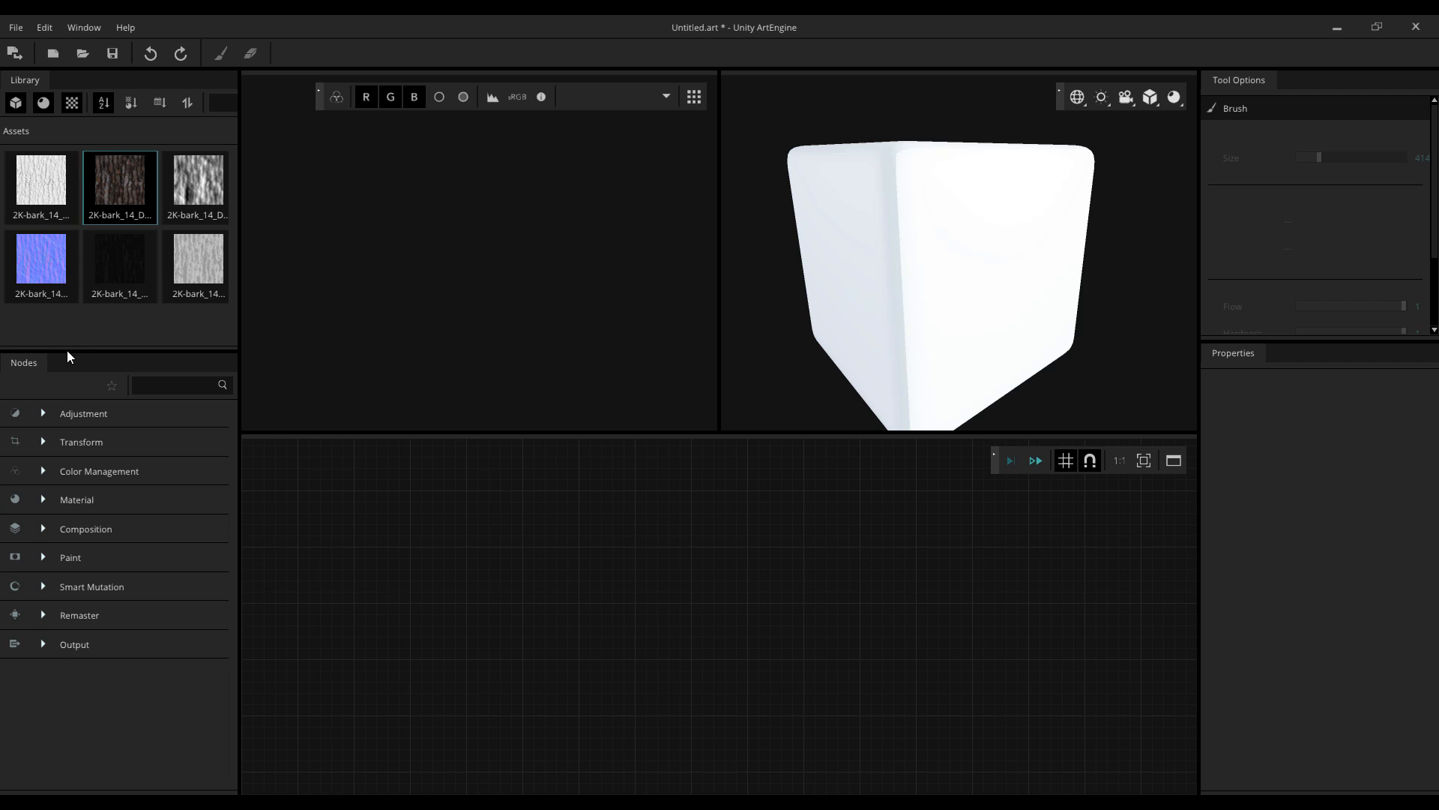
pyautogui.moveTo(67, 349); pyautogui.dragTo(79, 429)
# - Add all six bark textures to the graph as separate nodes, and delete these nodes again
pyautogui.moveTo(45, 348); pyautogui.dragTo(544, 619)
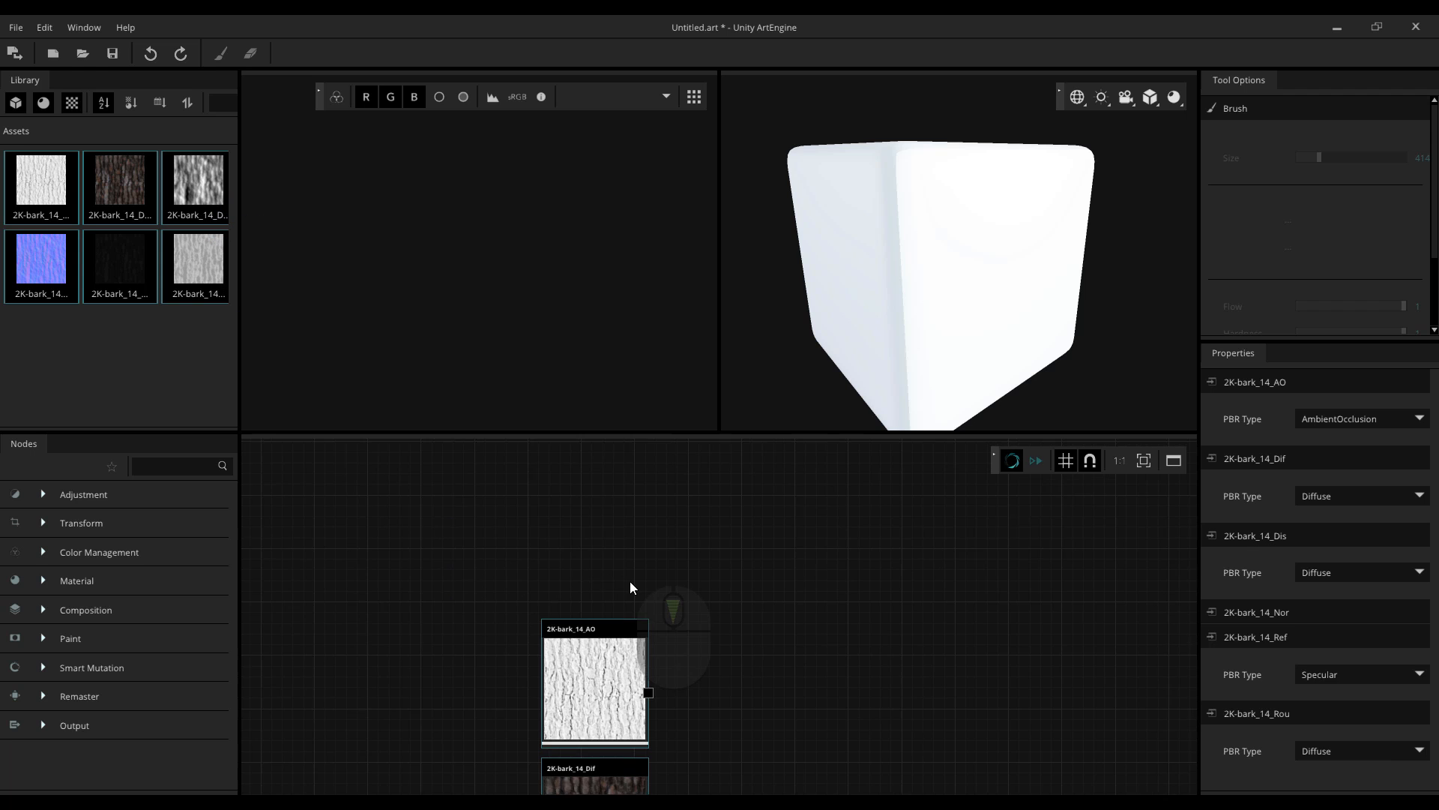
pyautogui.scroll(-2, 825, 667)
pyautogui.moveTo(804, 654); pyautogui.dragTo(701, 422, button='middle')
pyautogui.scroll(3, 709, 524)
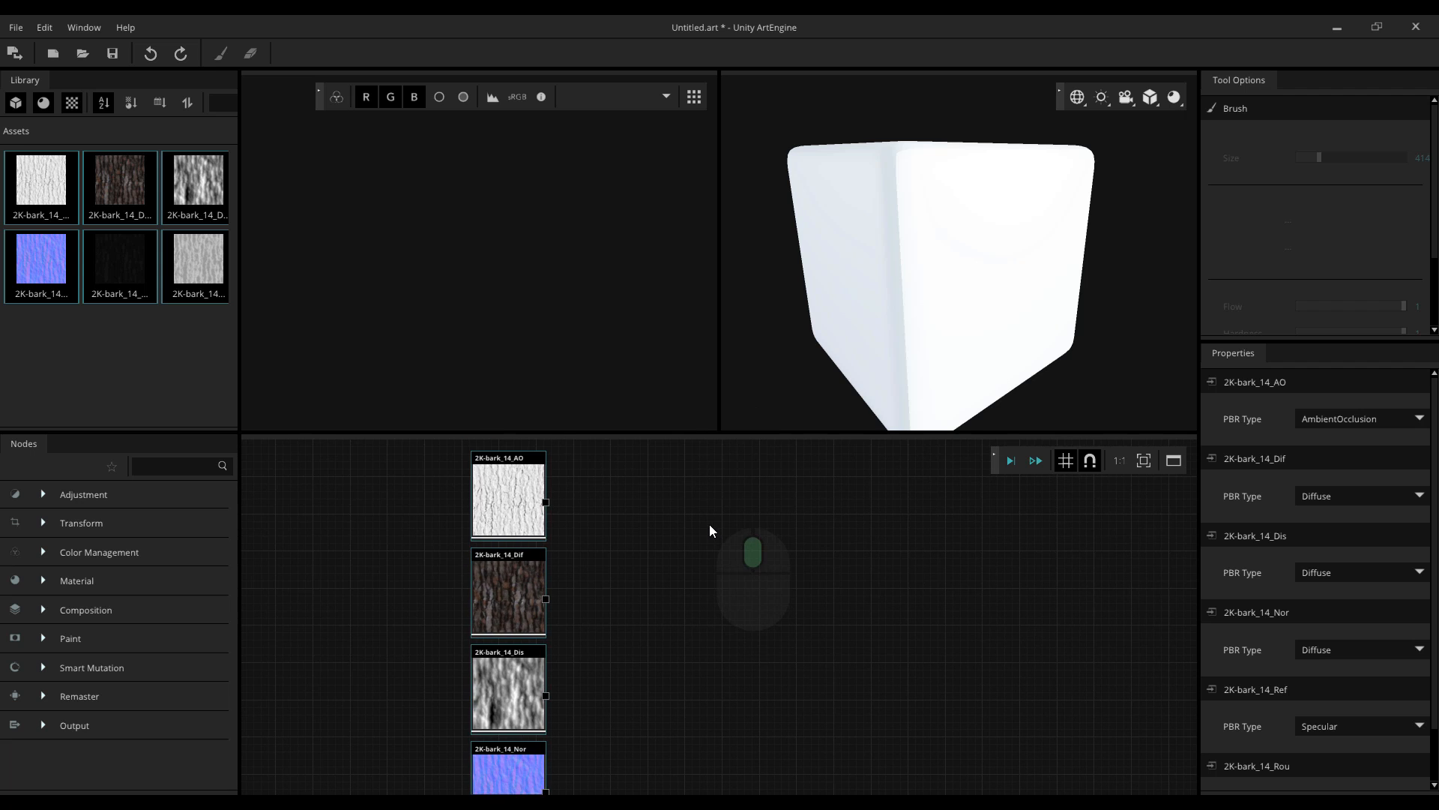
pyautogui.press('Delete')
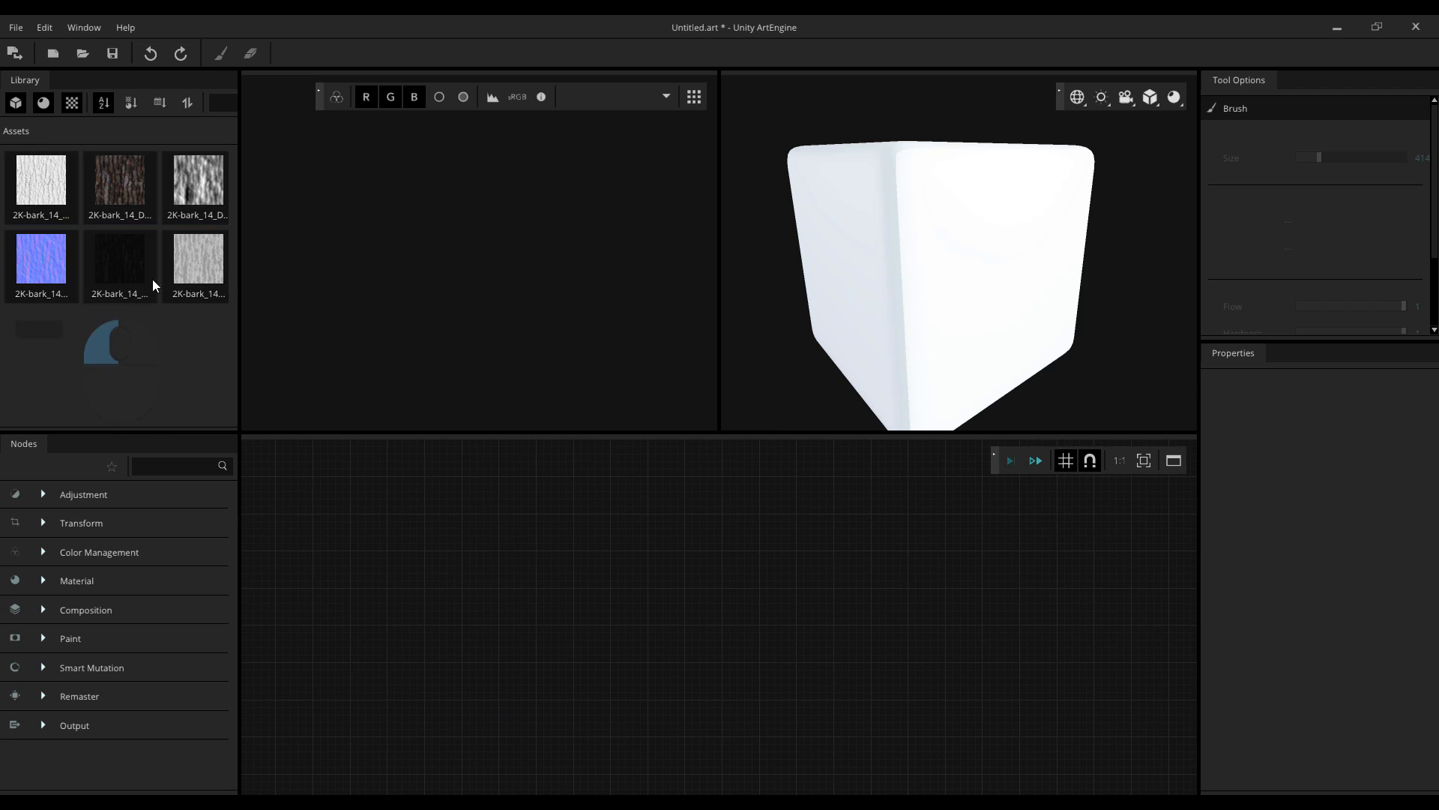
# - Create the 2K-bark material from the six bark textures, assigning Height to the Dis map, Normal to the Nor map and Roughness to the Rou map
pyautogui.rightClick(195, 175)
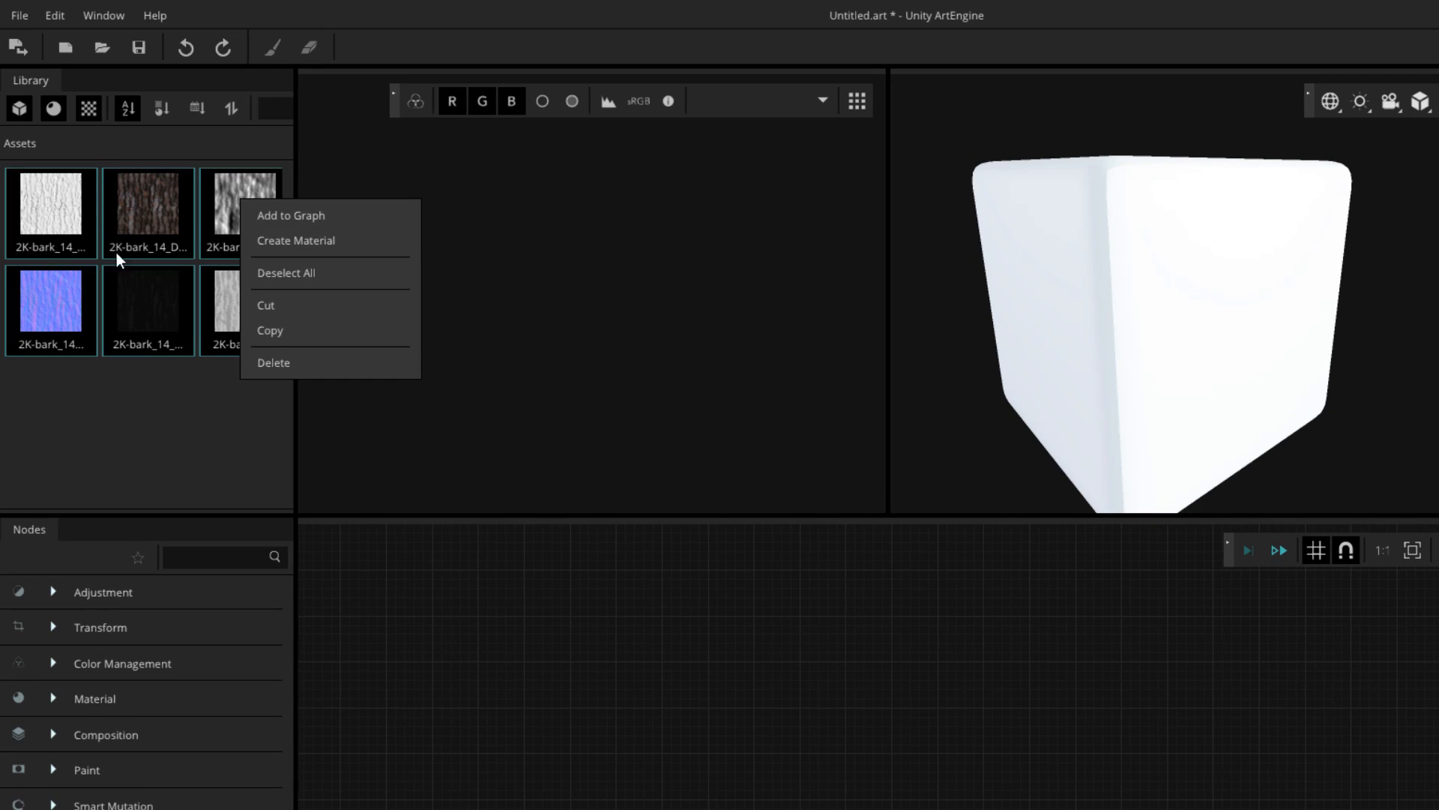
pyautogui.click(293, 238)
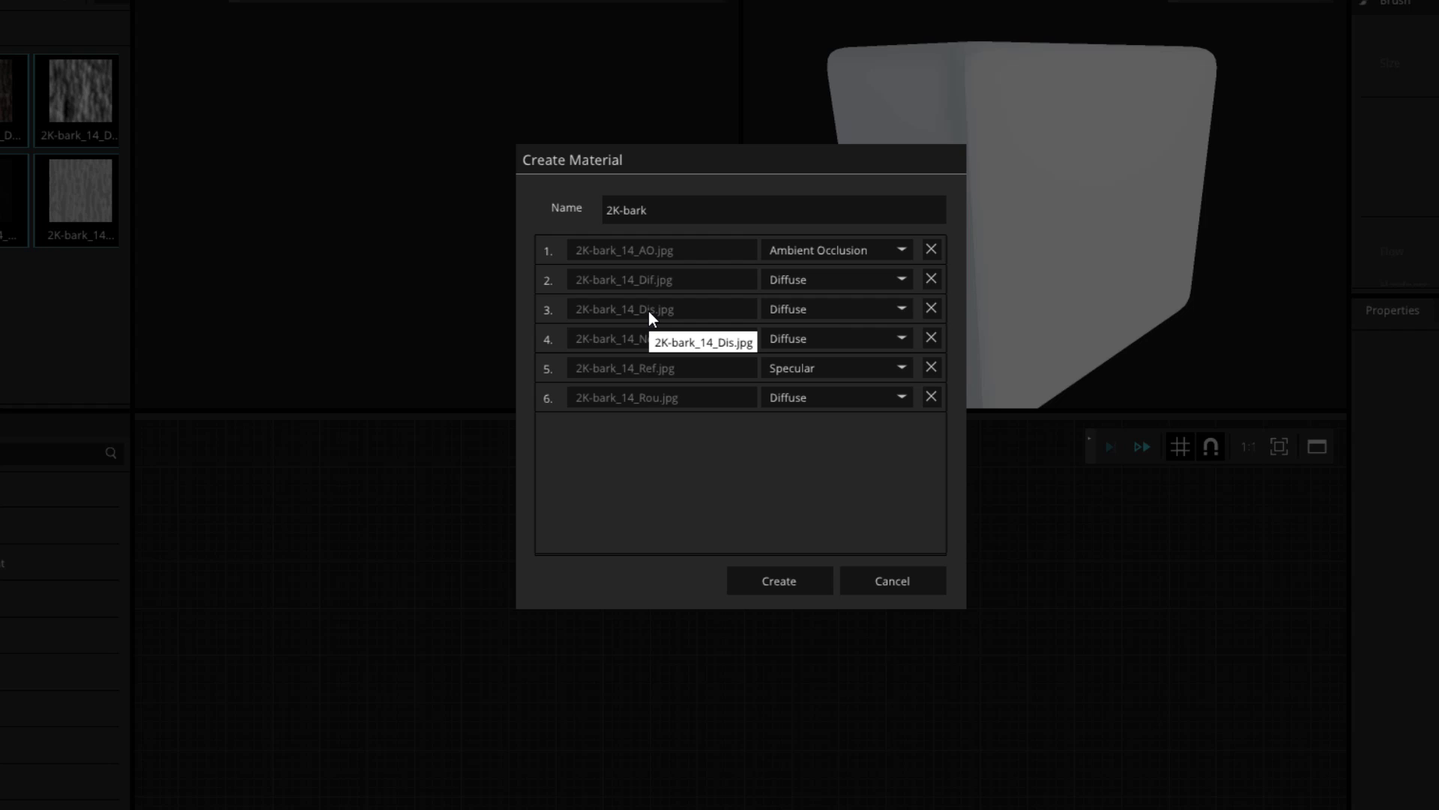
pyautogui.click(779, 306)
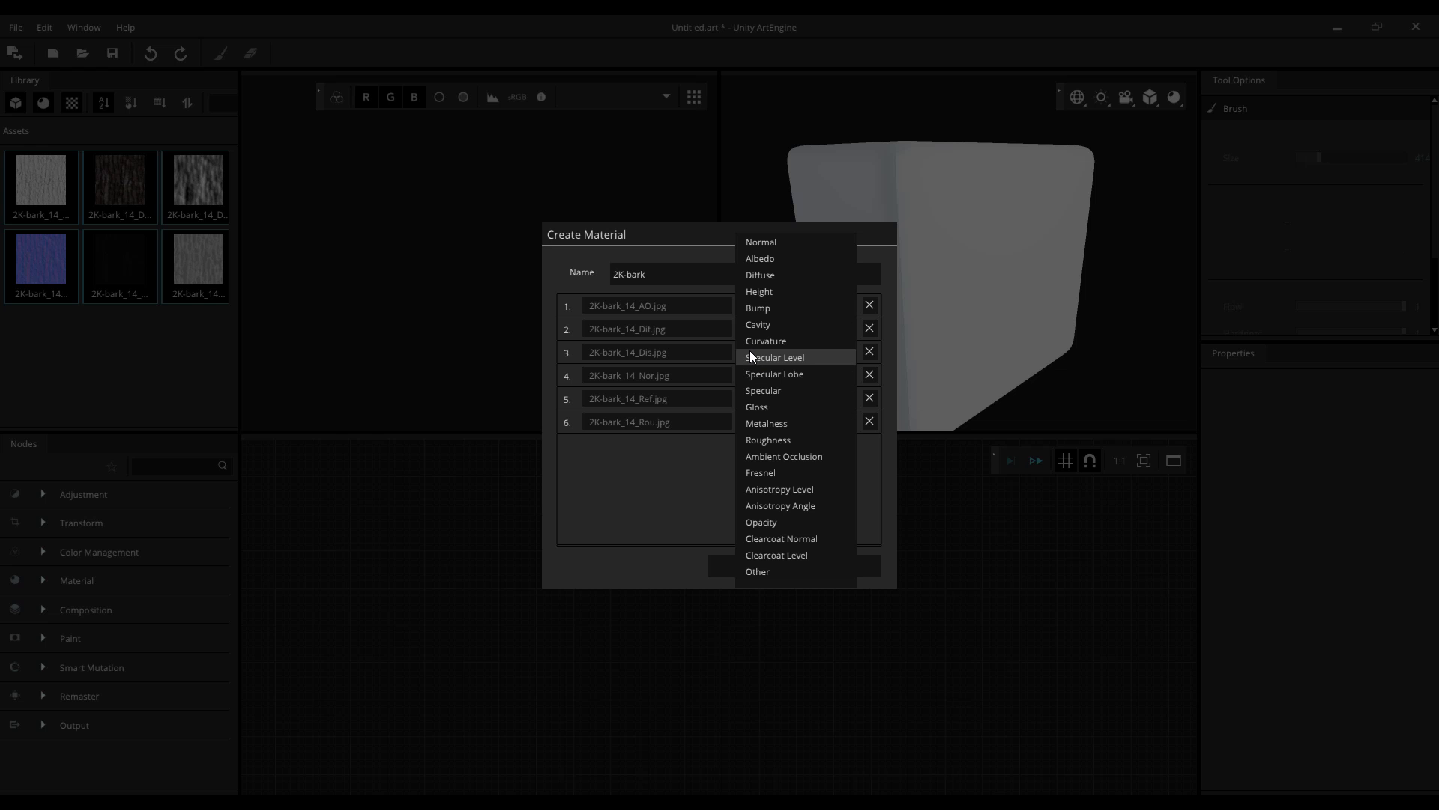
pyautogui.click(773, 290)
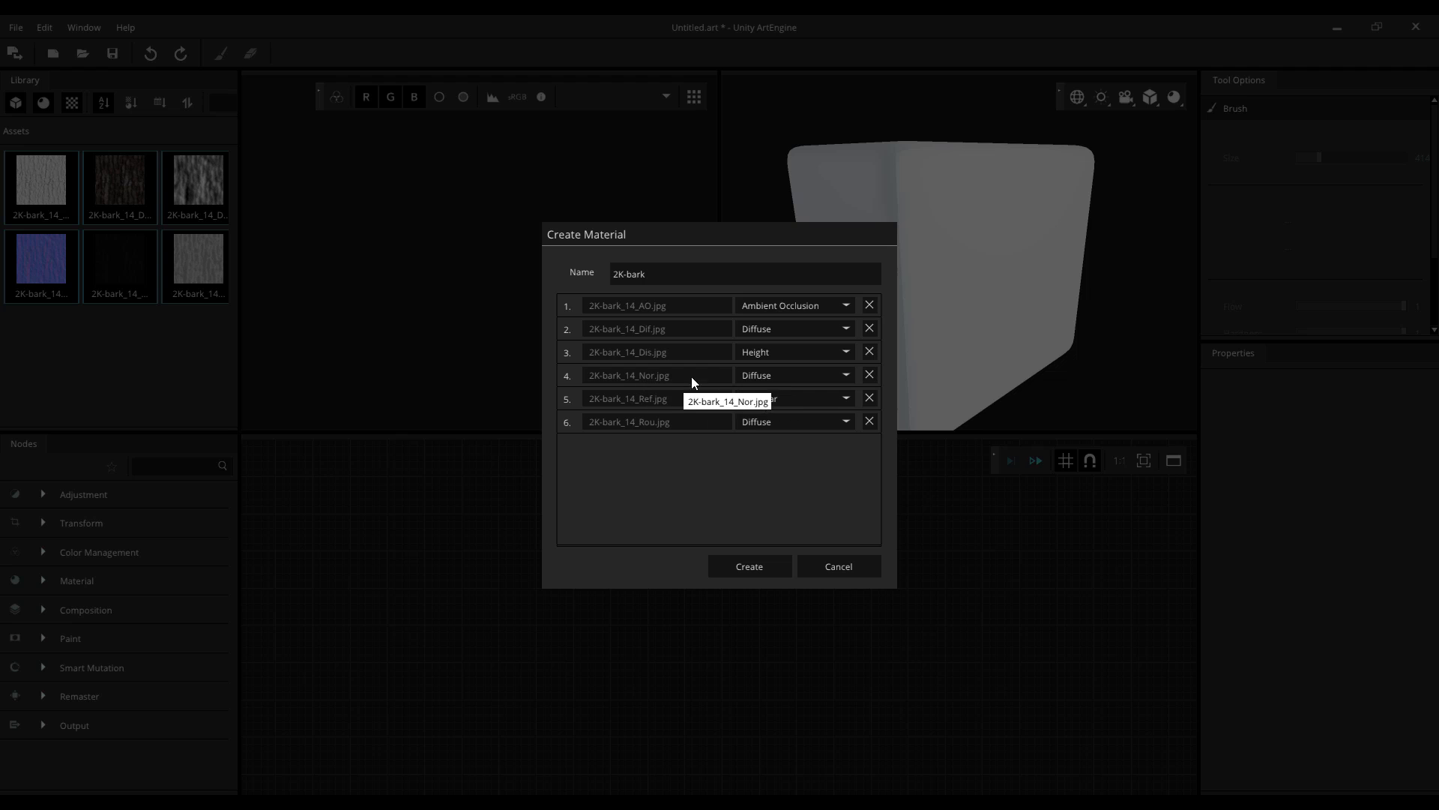
pyautogui.click(765, 376)
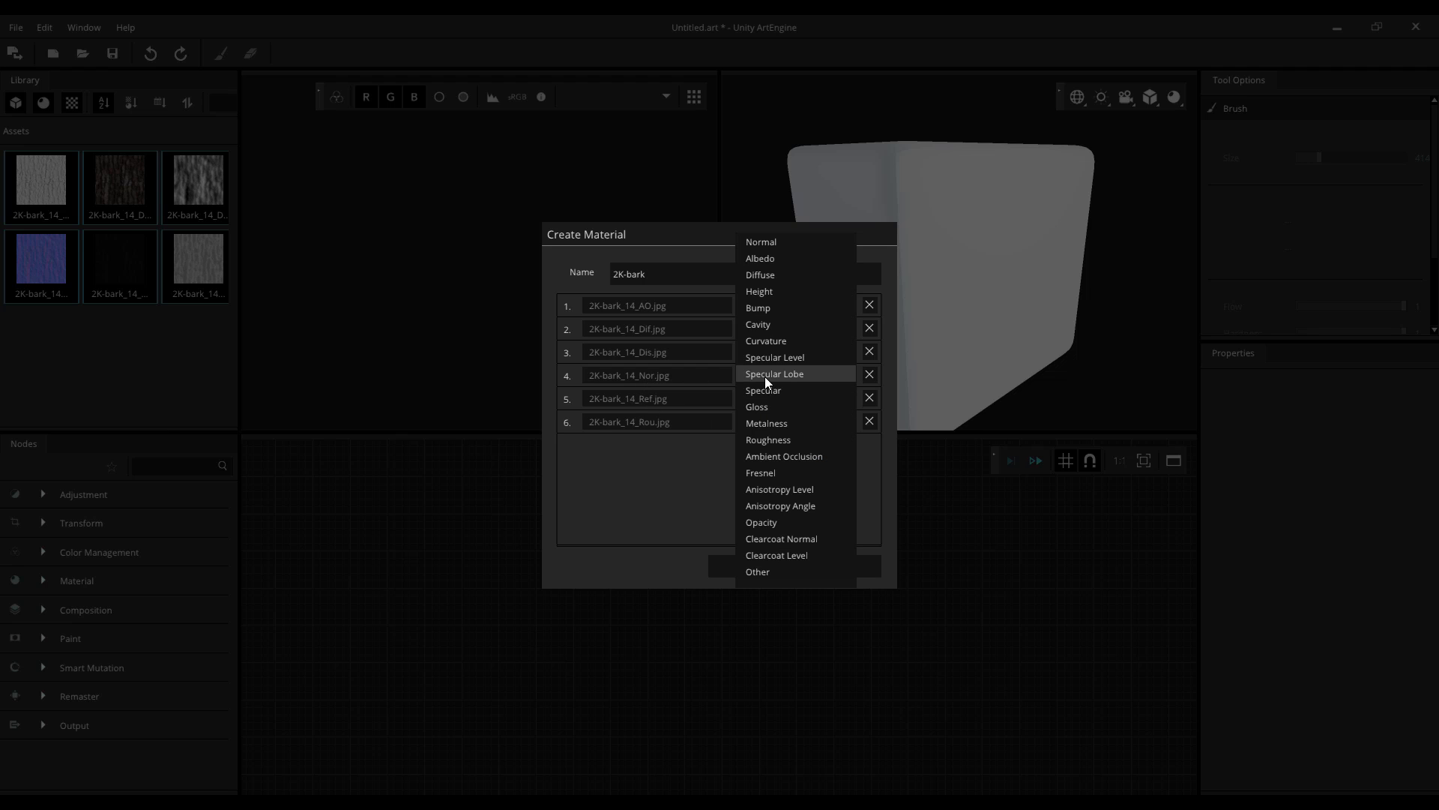
pyautogui.click(774, 241)
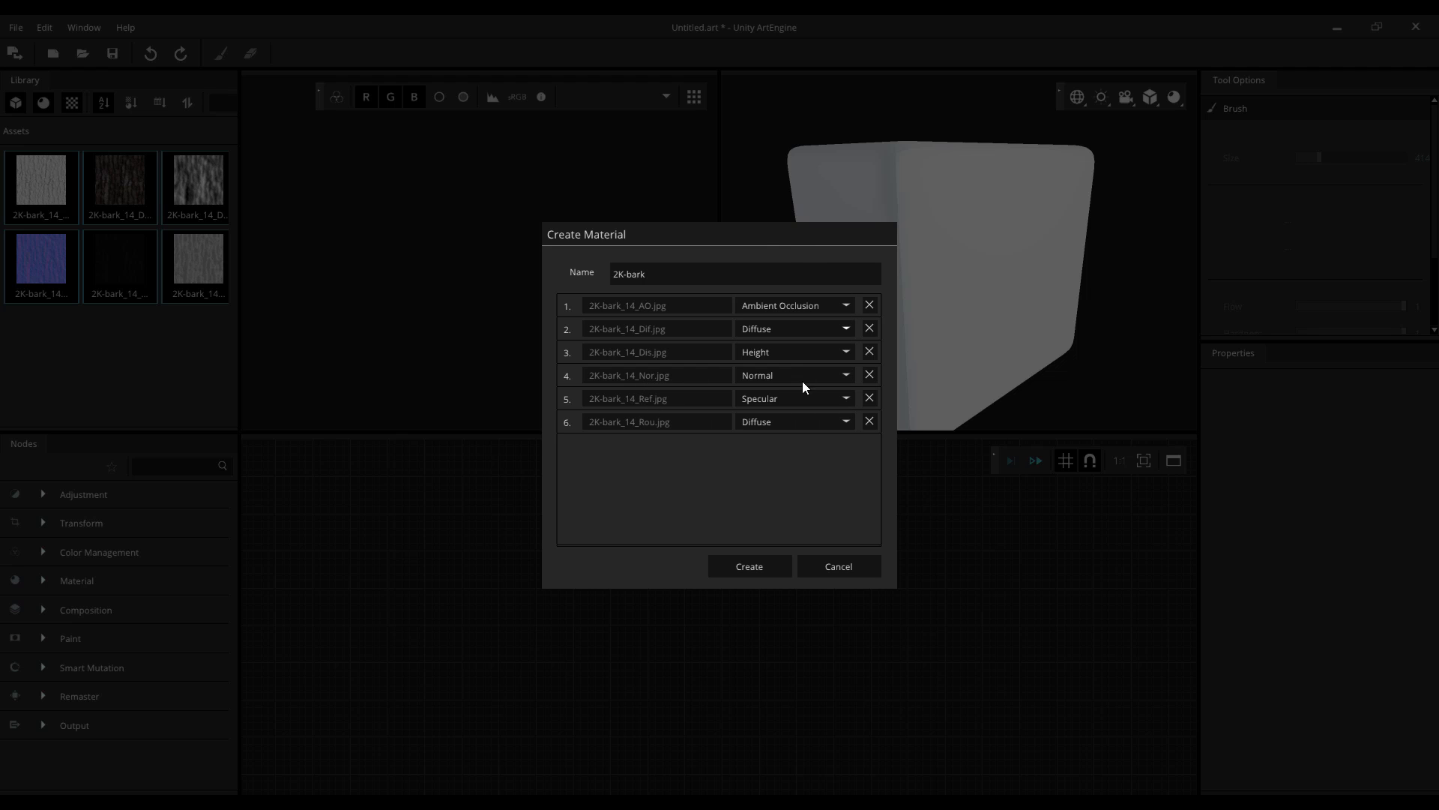
pyautogui.click(758, 423)
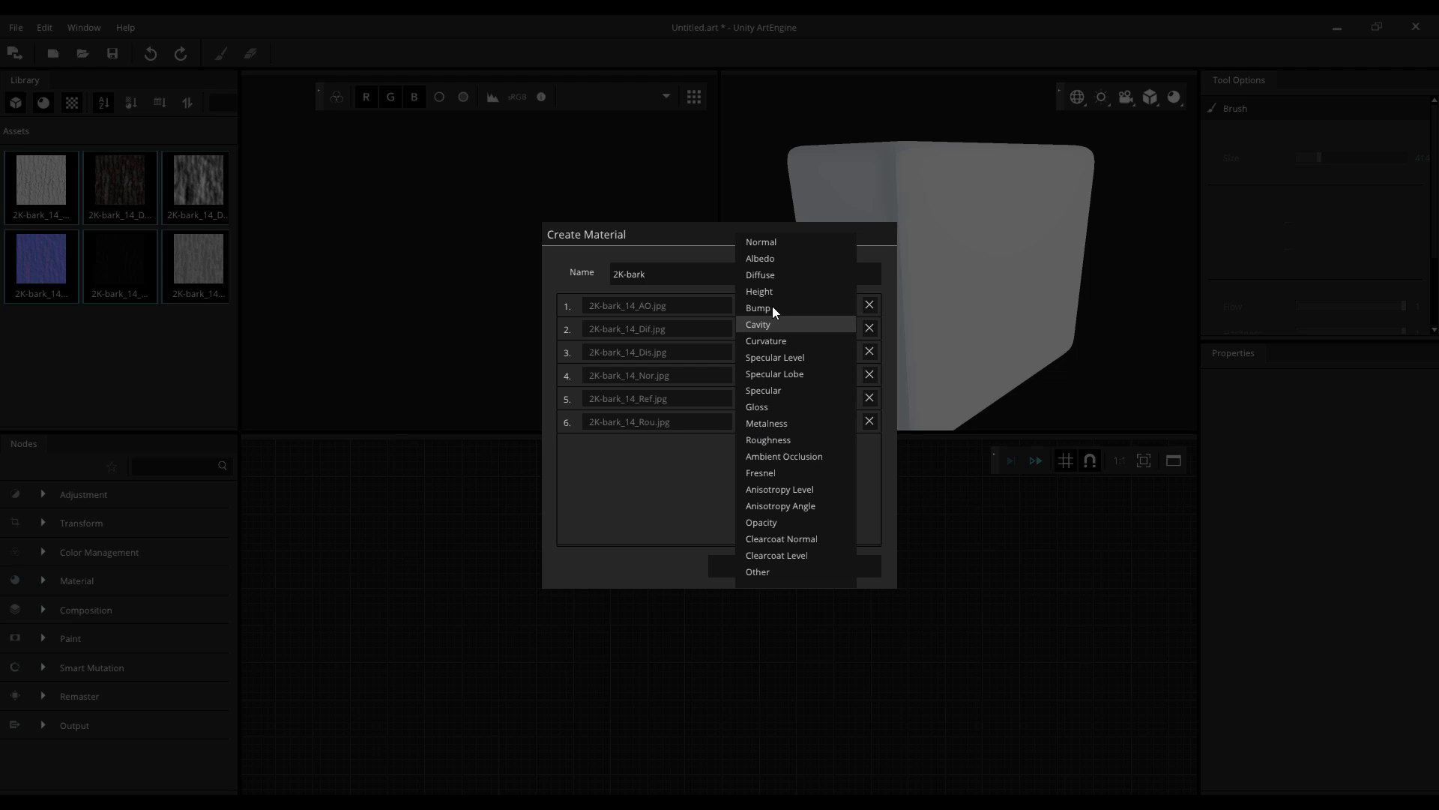
pyautogui.click(769, 440)
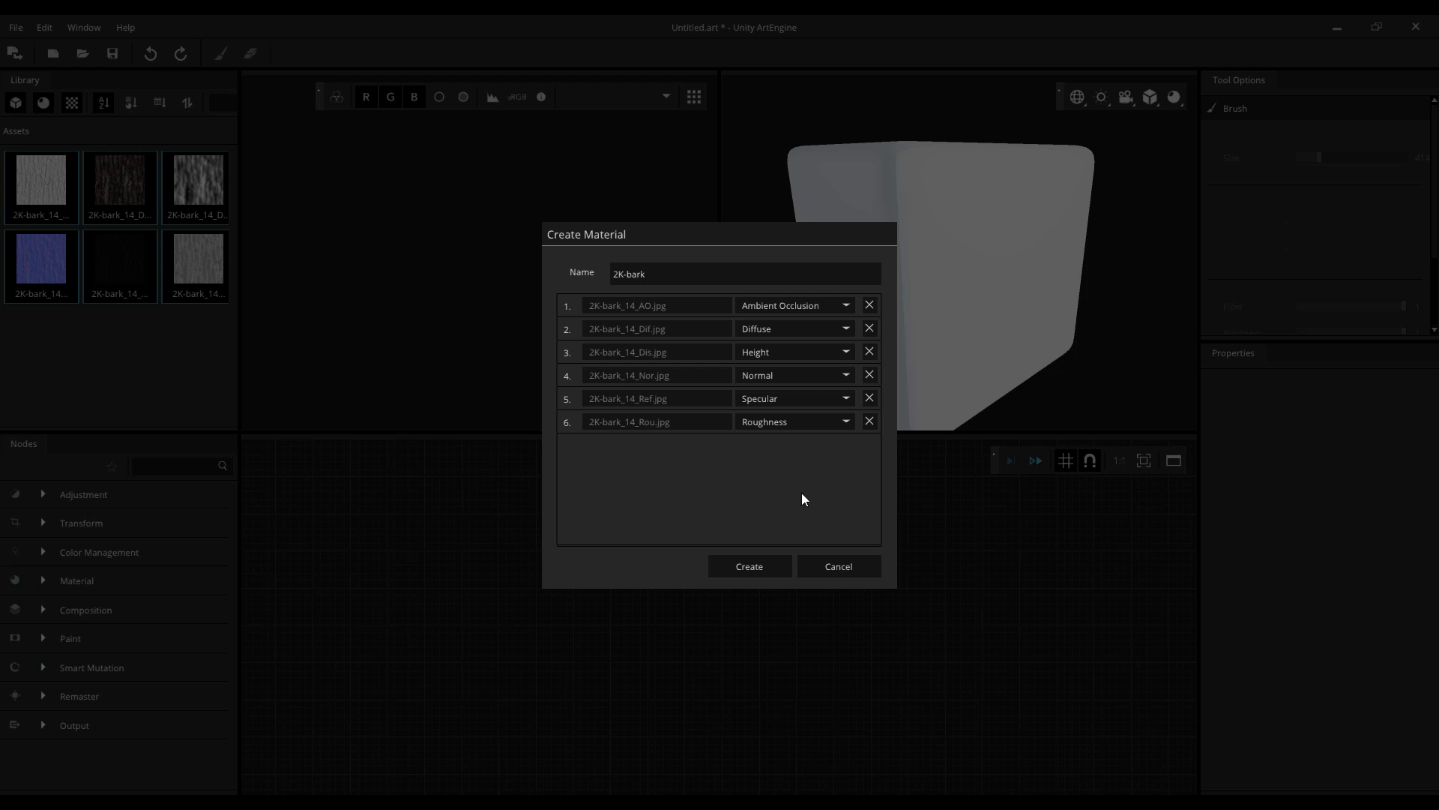
pyautogui.click(772, 569)
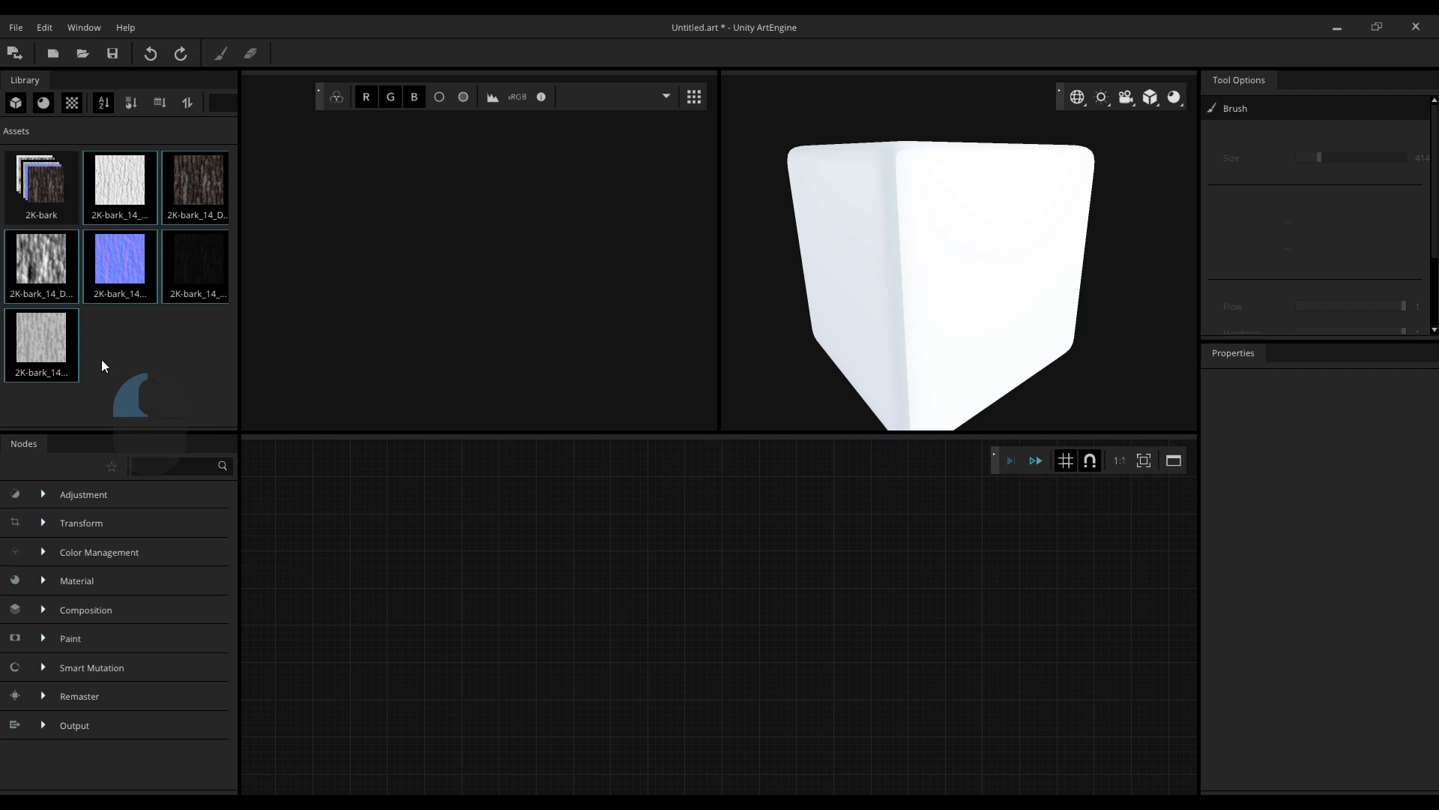
# - Import the 1K-tiles_8 texture maps into the asset library
pyautogui.moveTo(101, 358); pyautogui.dragTo(133, 348)
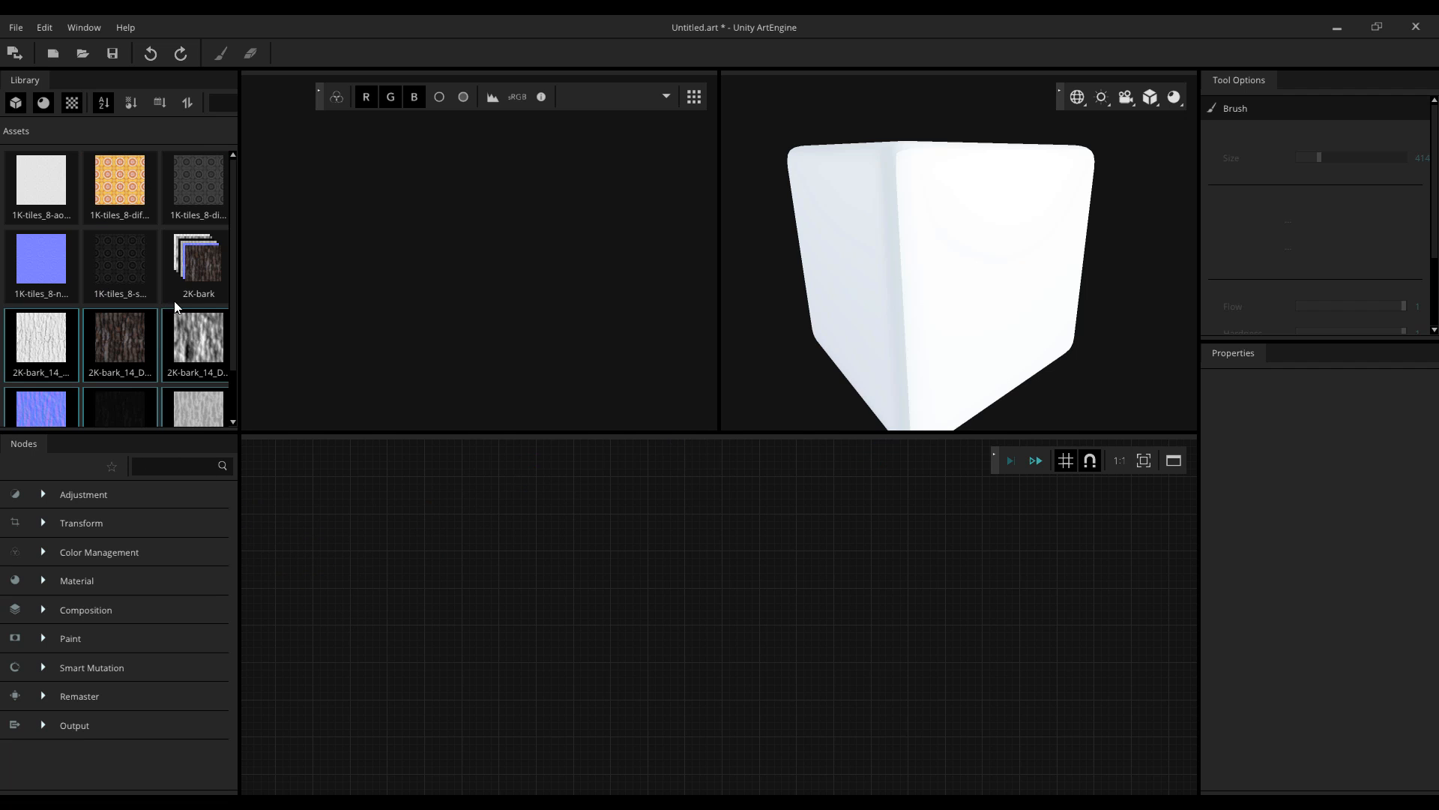
pyautogui.click(138, 281)
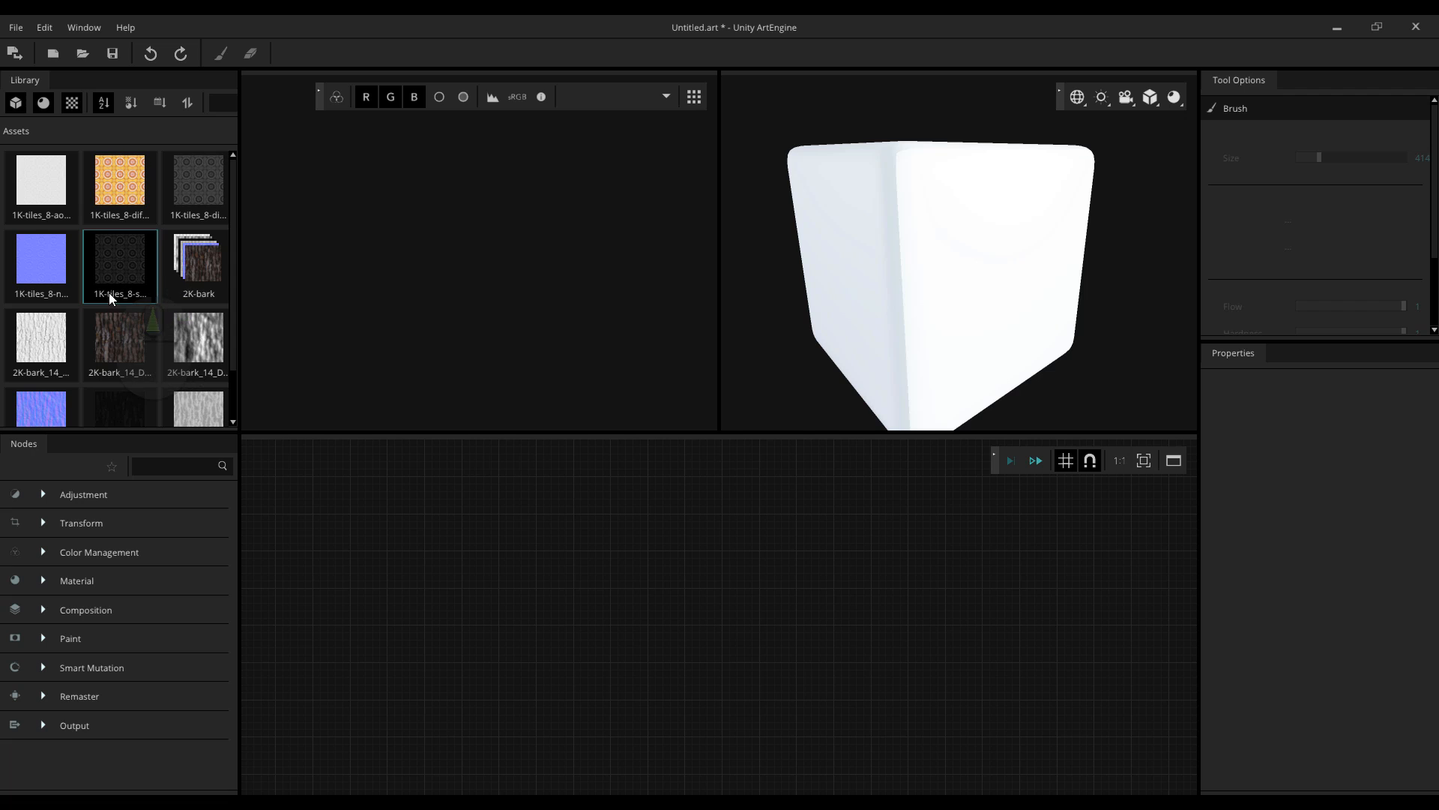
# - Create the 1K-tiles material from the five 1K-tiles_8 textures, keeping the suggested name and map assignments
pyautogui.keyDown('shift'); pyautogui.click(53, 182); pyautogui.keyUp('shift')
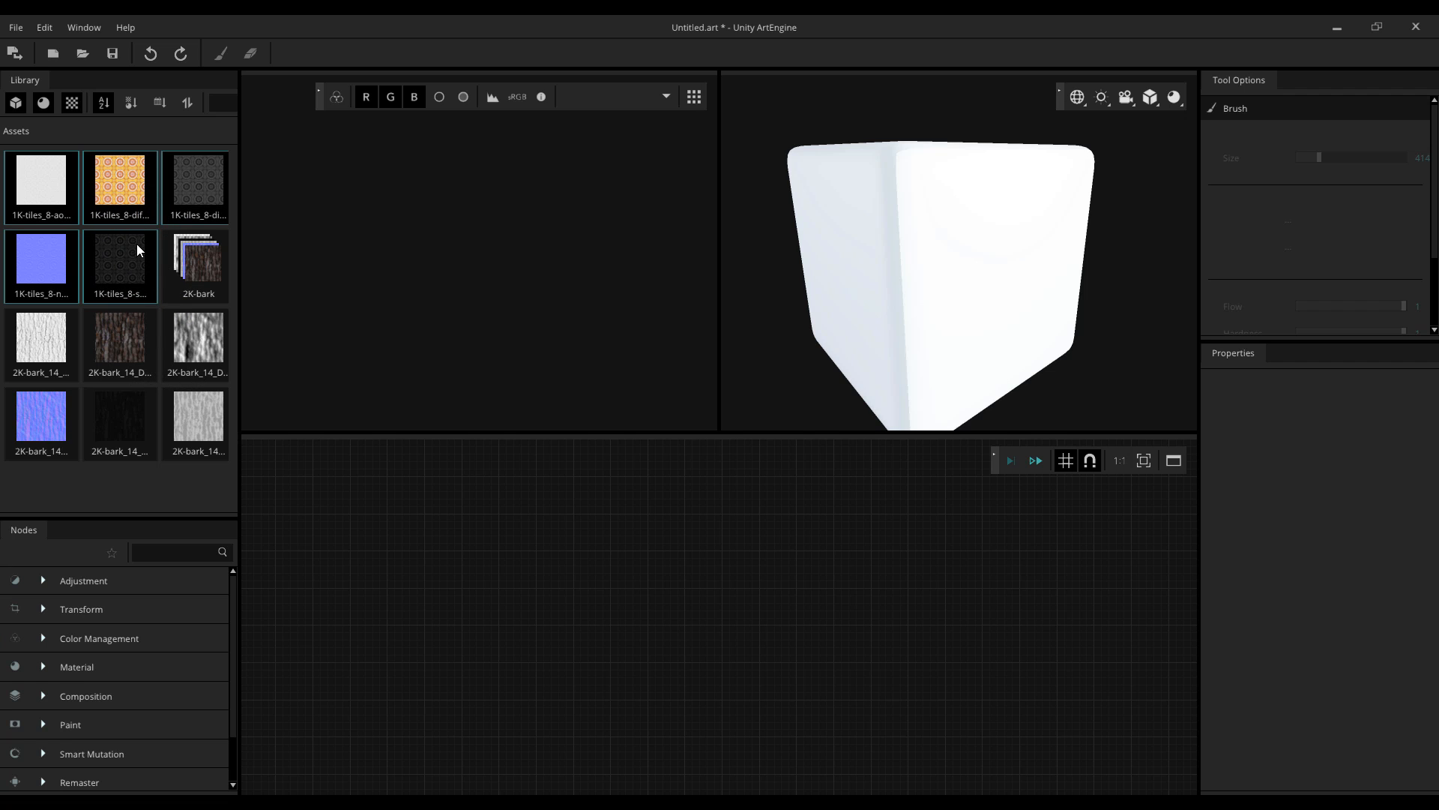
pyautogui.rightClick(119, 181)
pyautogui.click(160, 215)
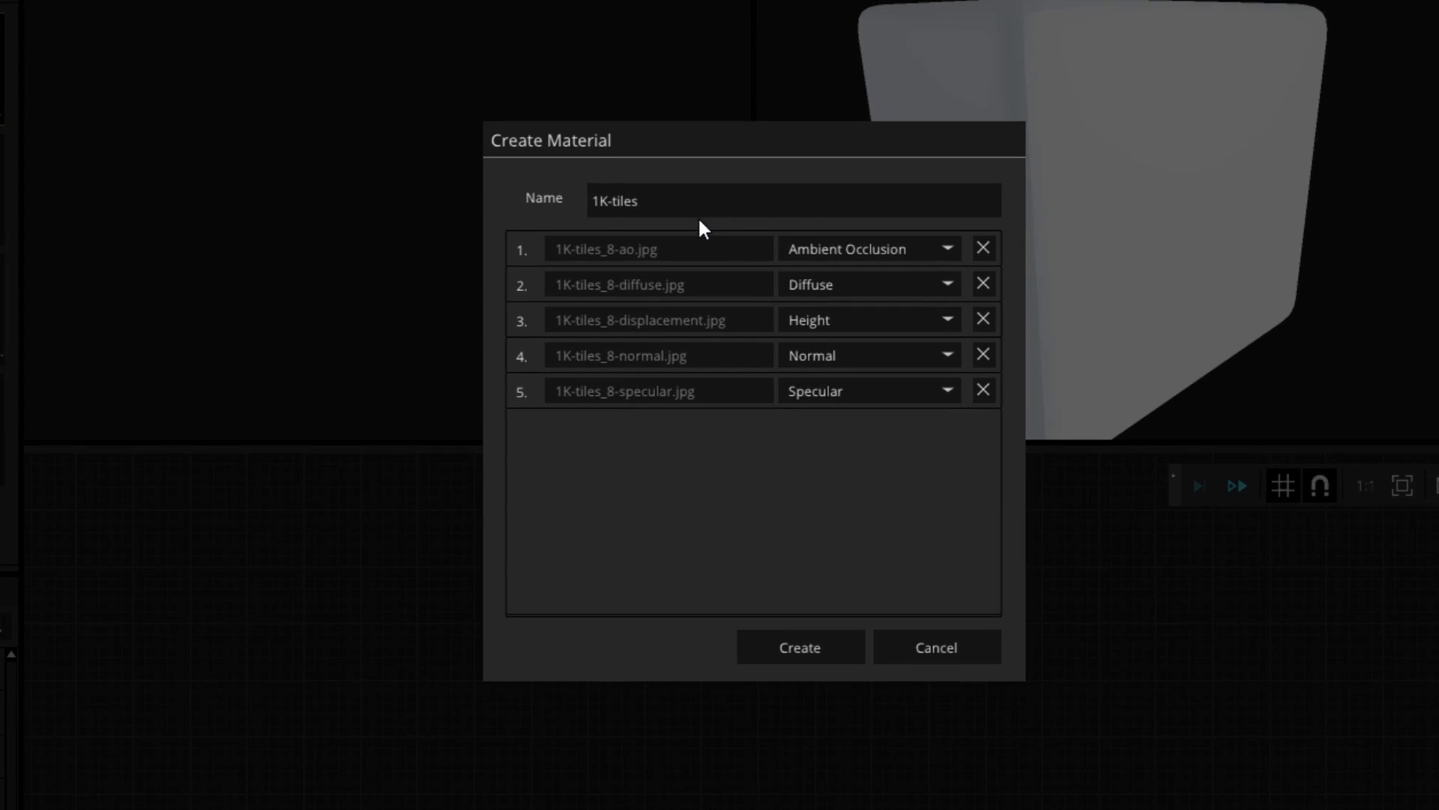
pyautogui.tripleClick(711, 205)
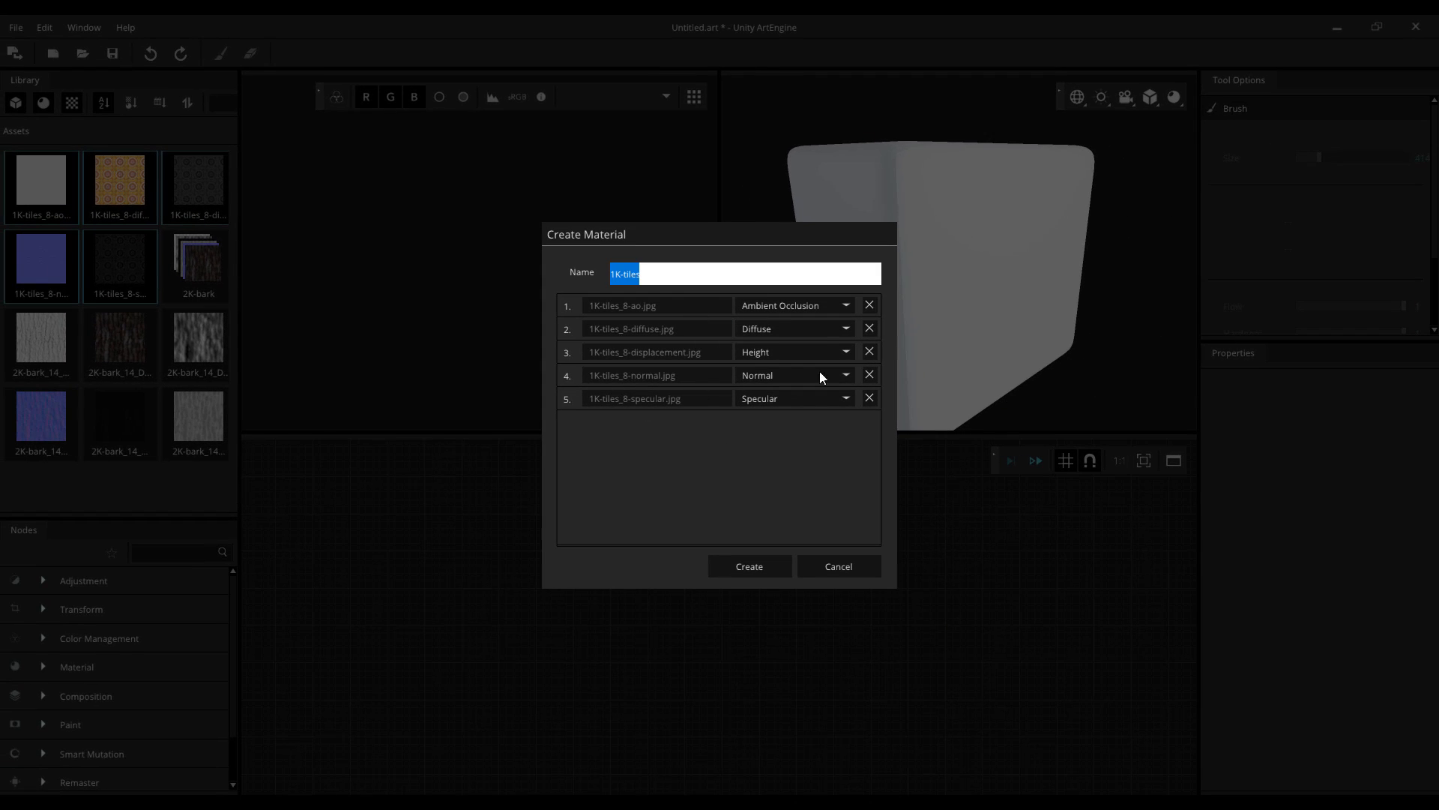
pyautogui.click(755, 571)
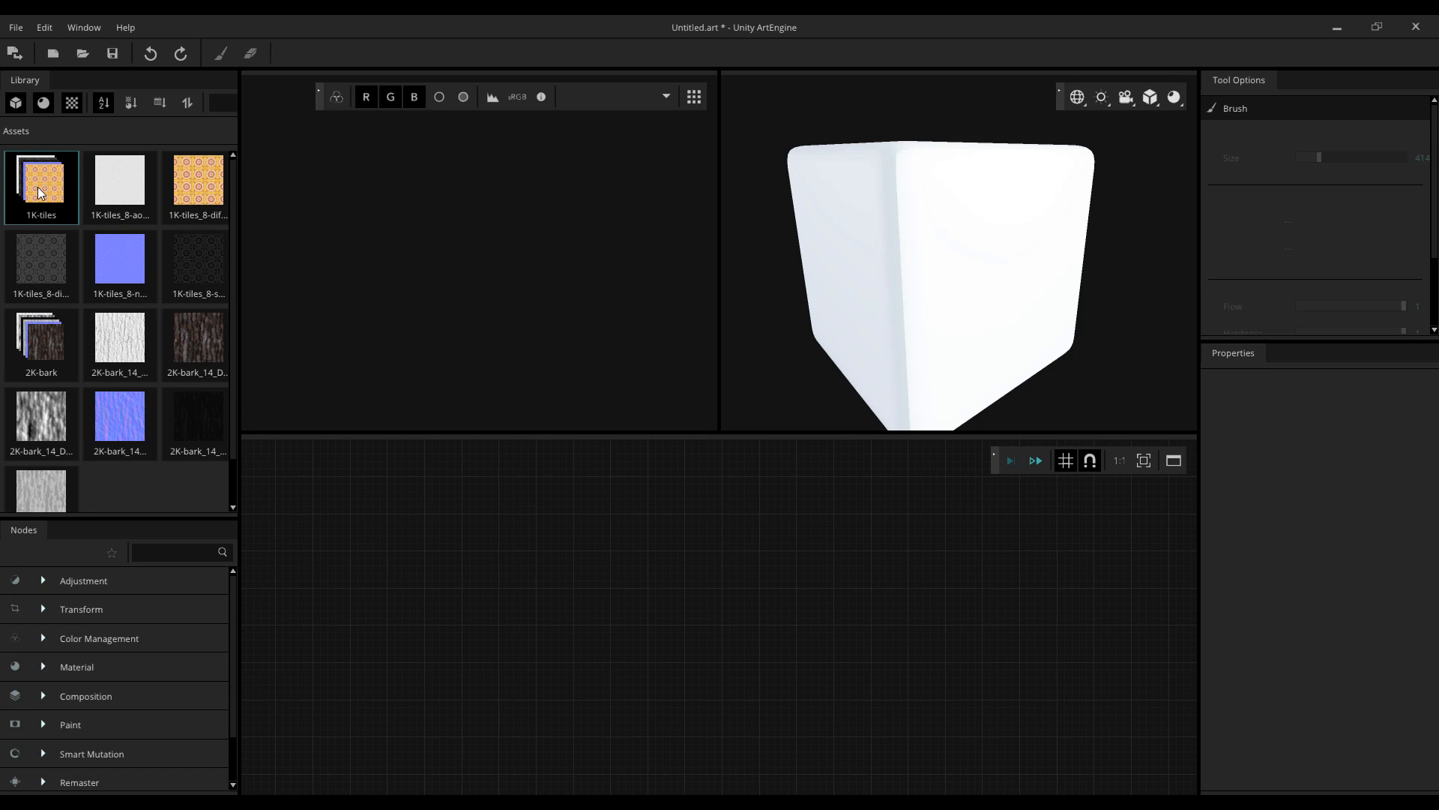
# - Add the 1K-tiles and 2K-bark materials to the graph as nodes, with the bark node below the tiles node
pyautogui.click(39, 353)
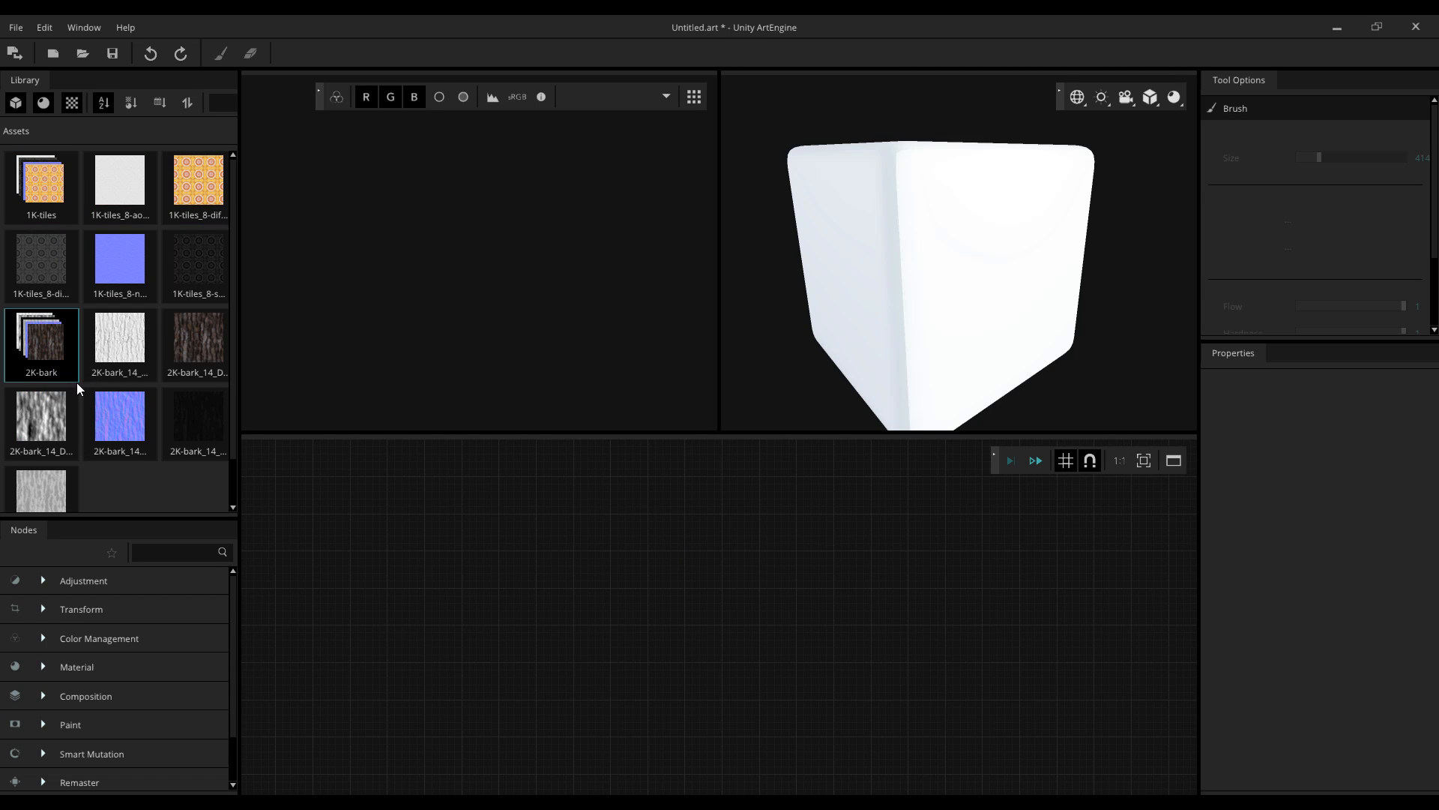
pyautogui.click(46, 192)
pyautogui.moveTo(42, 199); pyautogui.dragTo(524, 549)
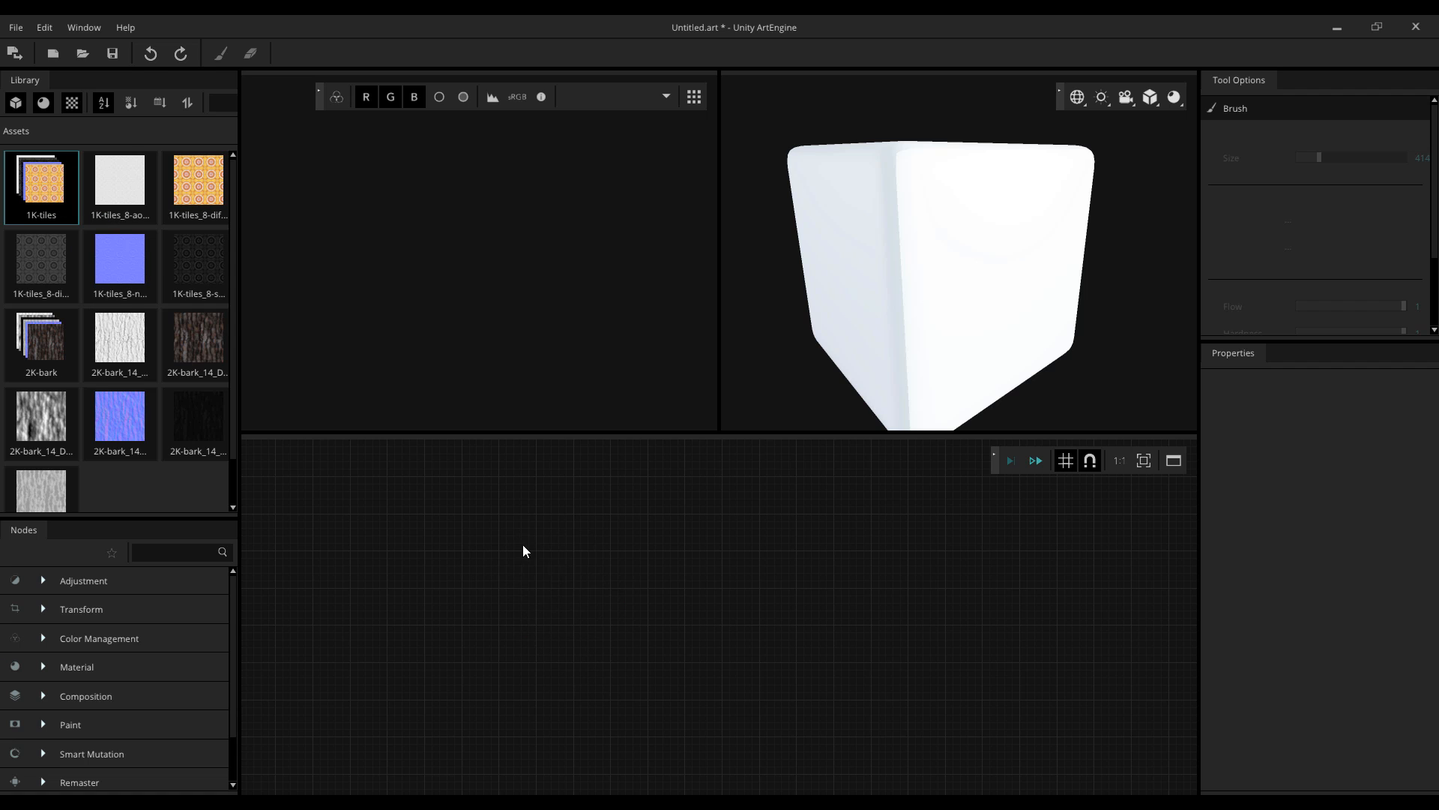
pyautogui.moveTo(39, 341); pyautogui.dragTo(529, 659)
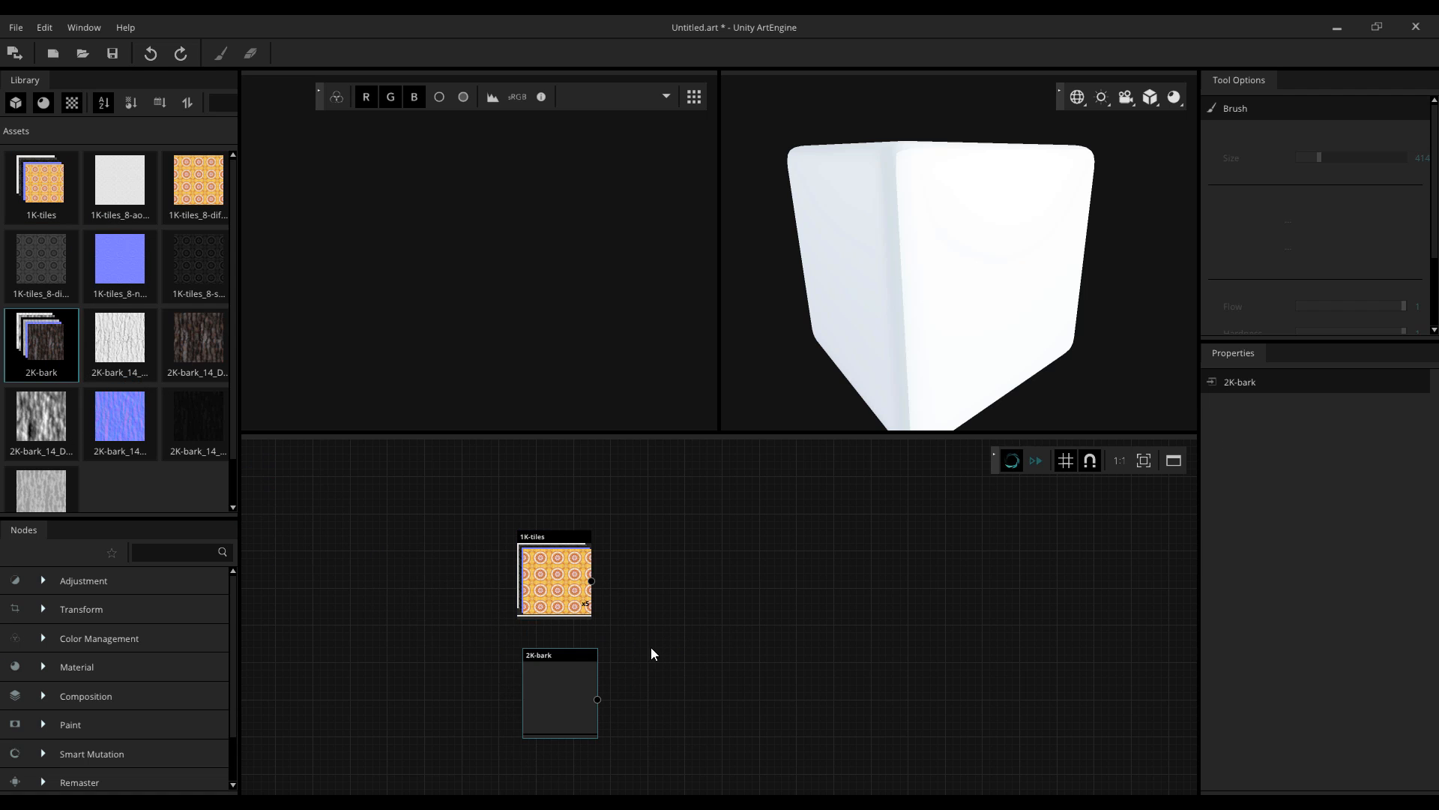
pyautogui.moveTo(561, 708); pyautogui.dragTo(465, 663)
pyautogui.click(560, 667)
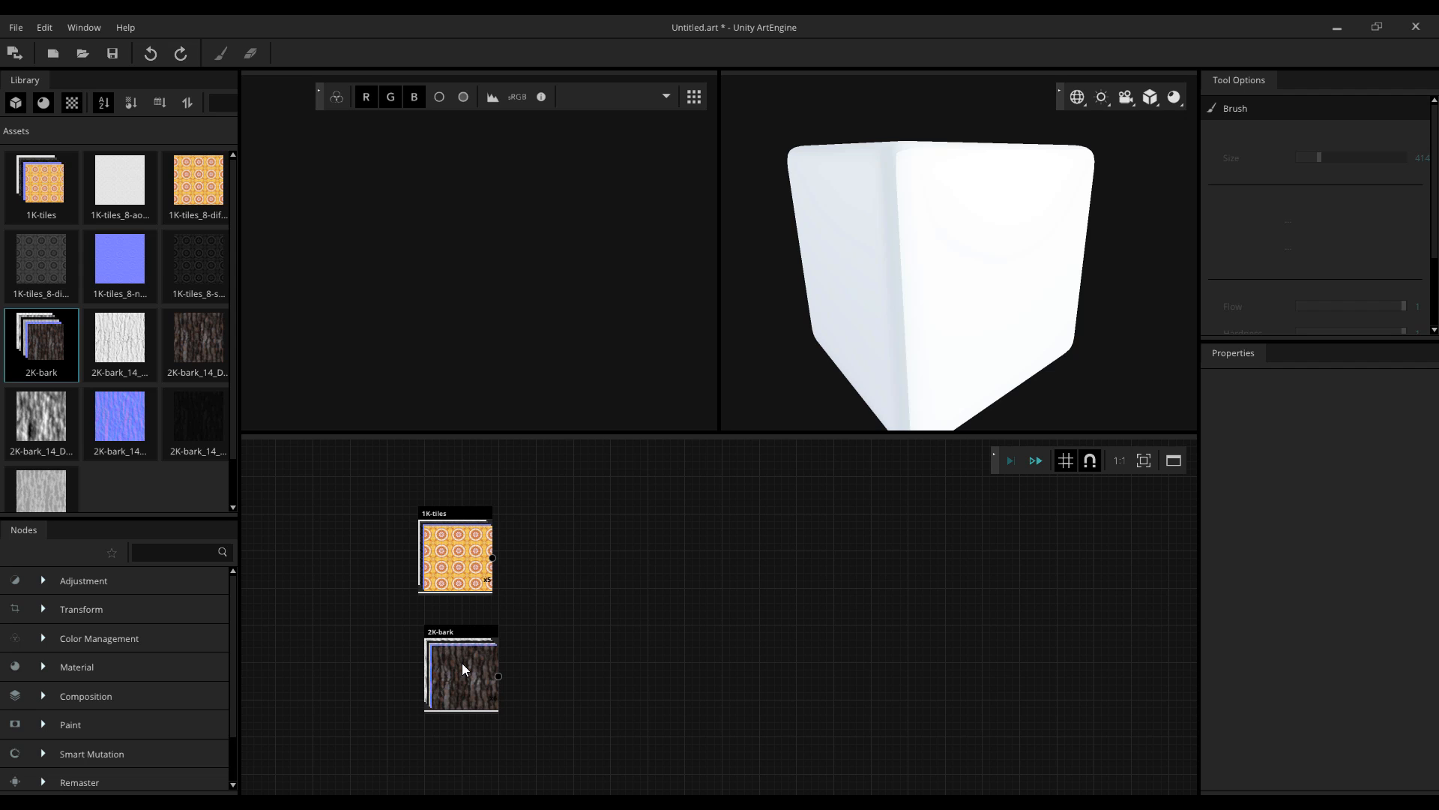
# - Preview the 1K-tiles node in both the 2D and 3D viewers, then orbit the cube and reposition its light
pyautogui.click(458, 578)
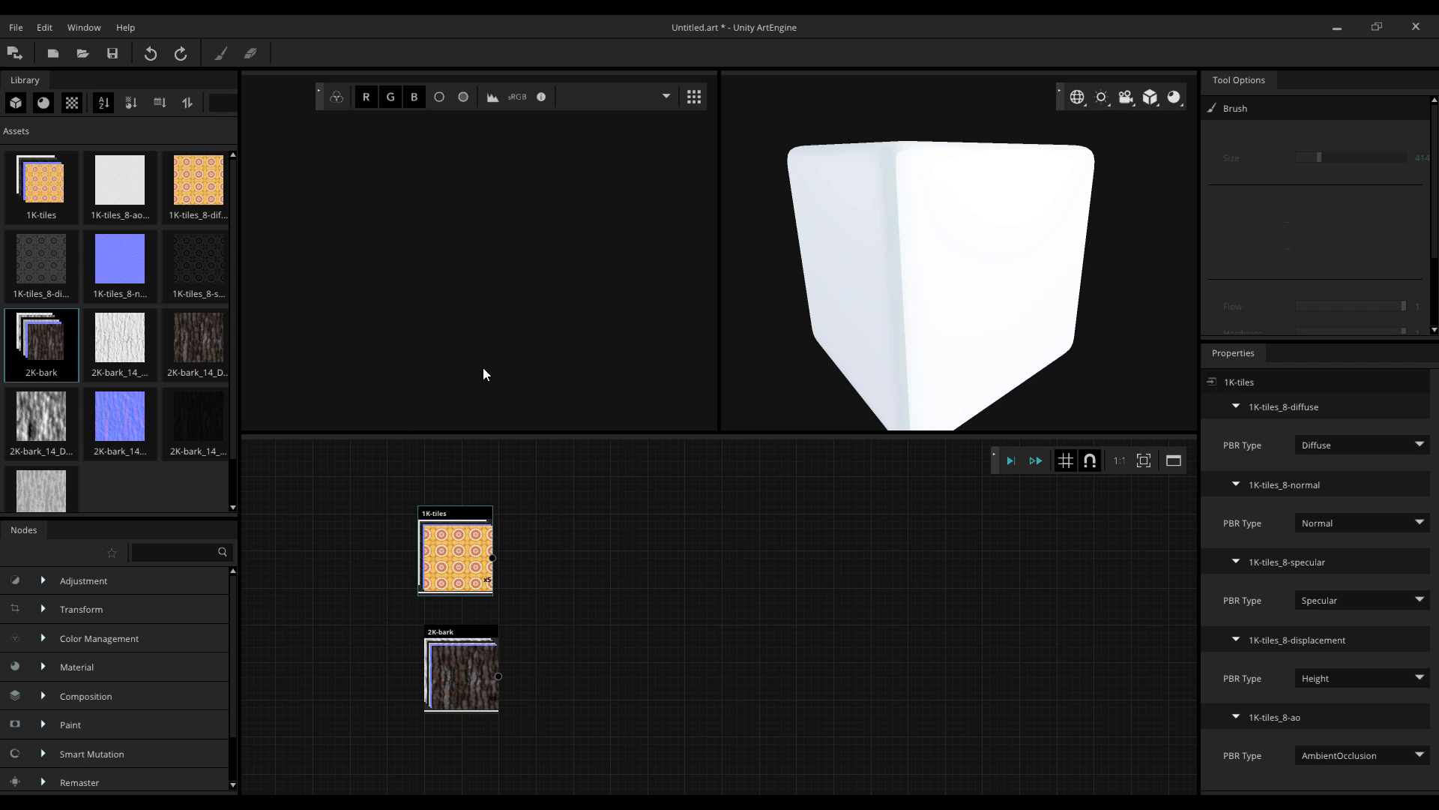
pyautogui.moveTo(471, 563); pyautogui.dragTo(562, 330)
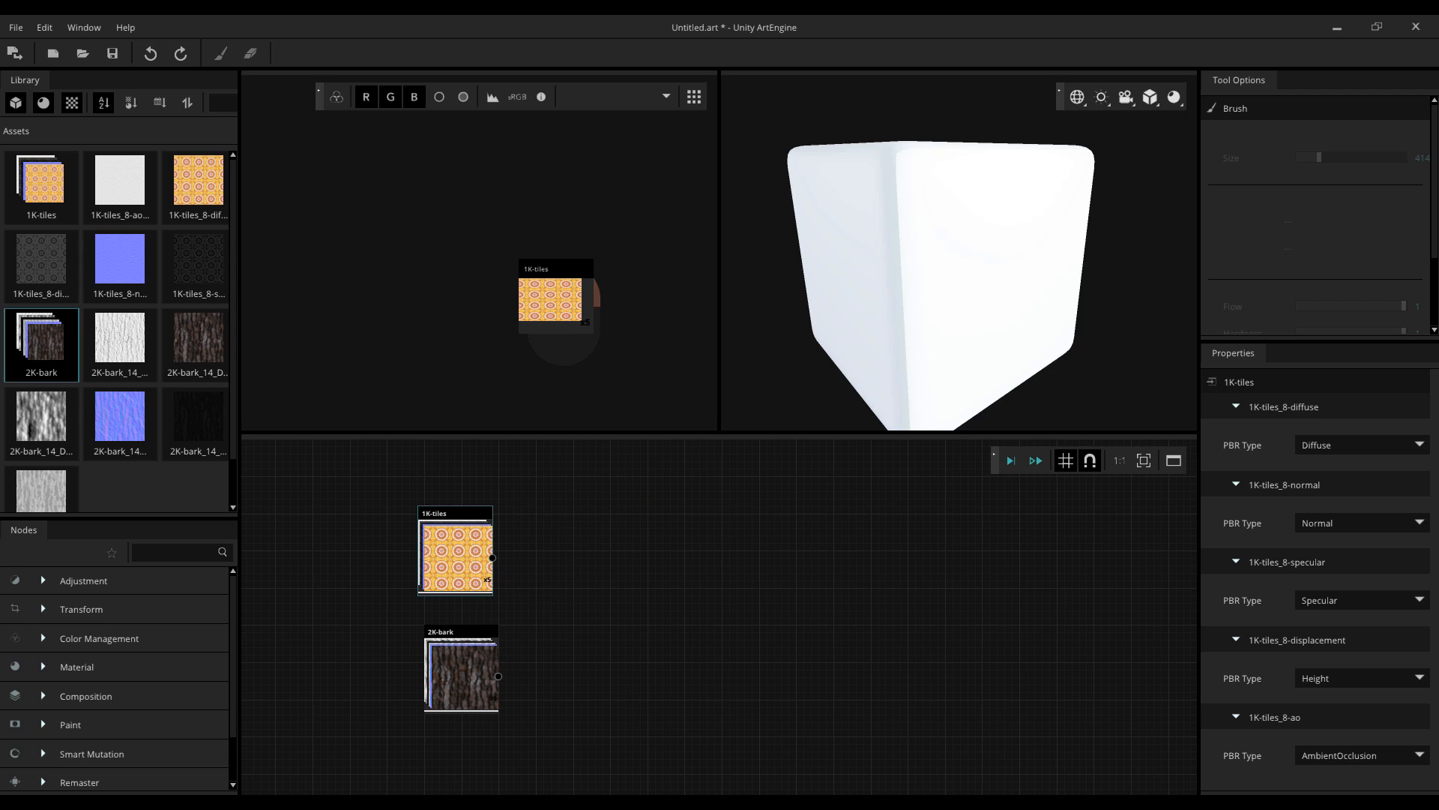
pyautogui.moveTo(556, 296); pyautogui.dragTo(557, 296, button='right')
pyautogui.moveTo(465, 561); pyautogui.dragTo(962, 274, button='right')
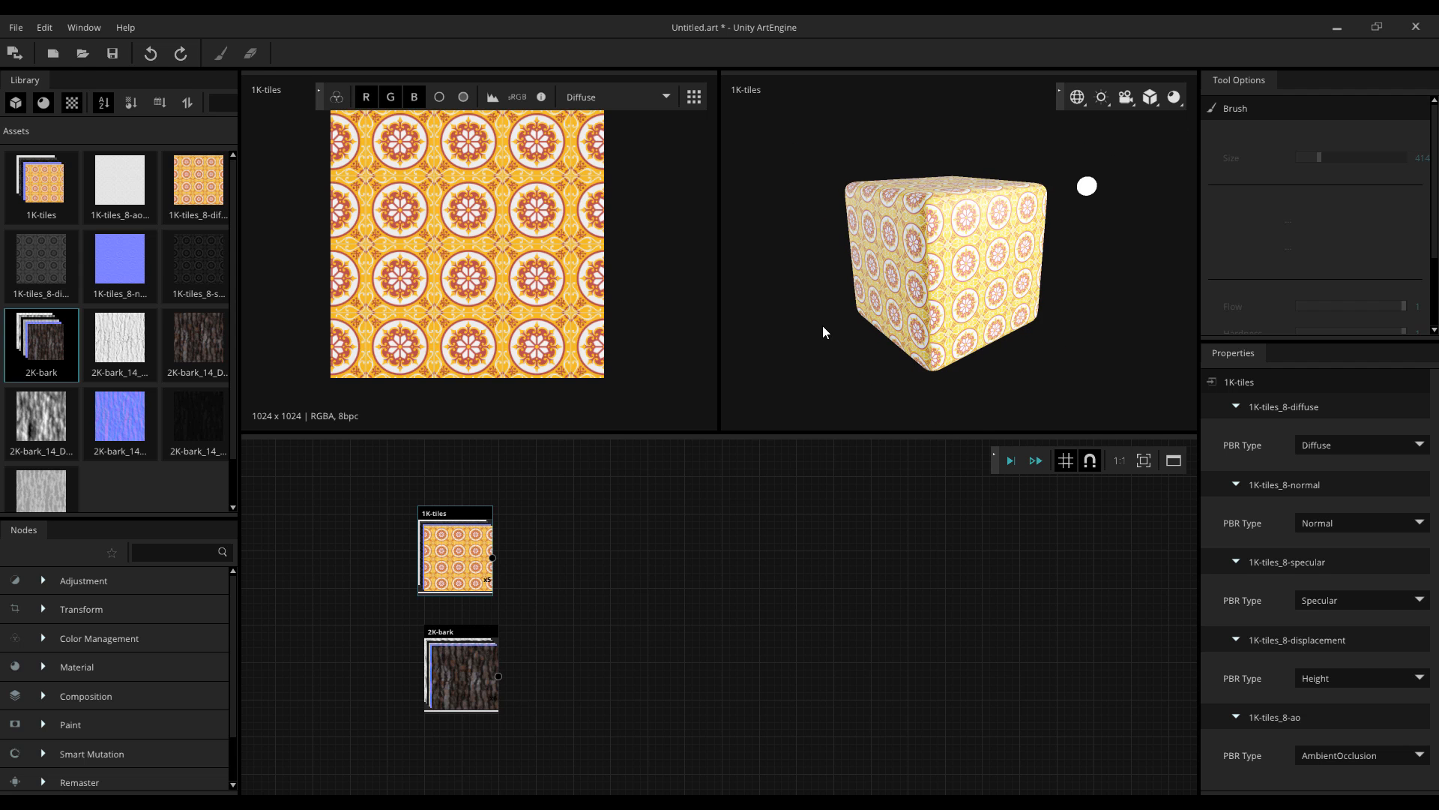
pyautogui.moveTo(823, 331); pyautogui.dragTo(927, 370)
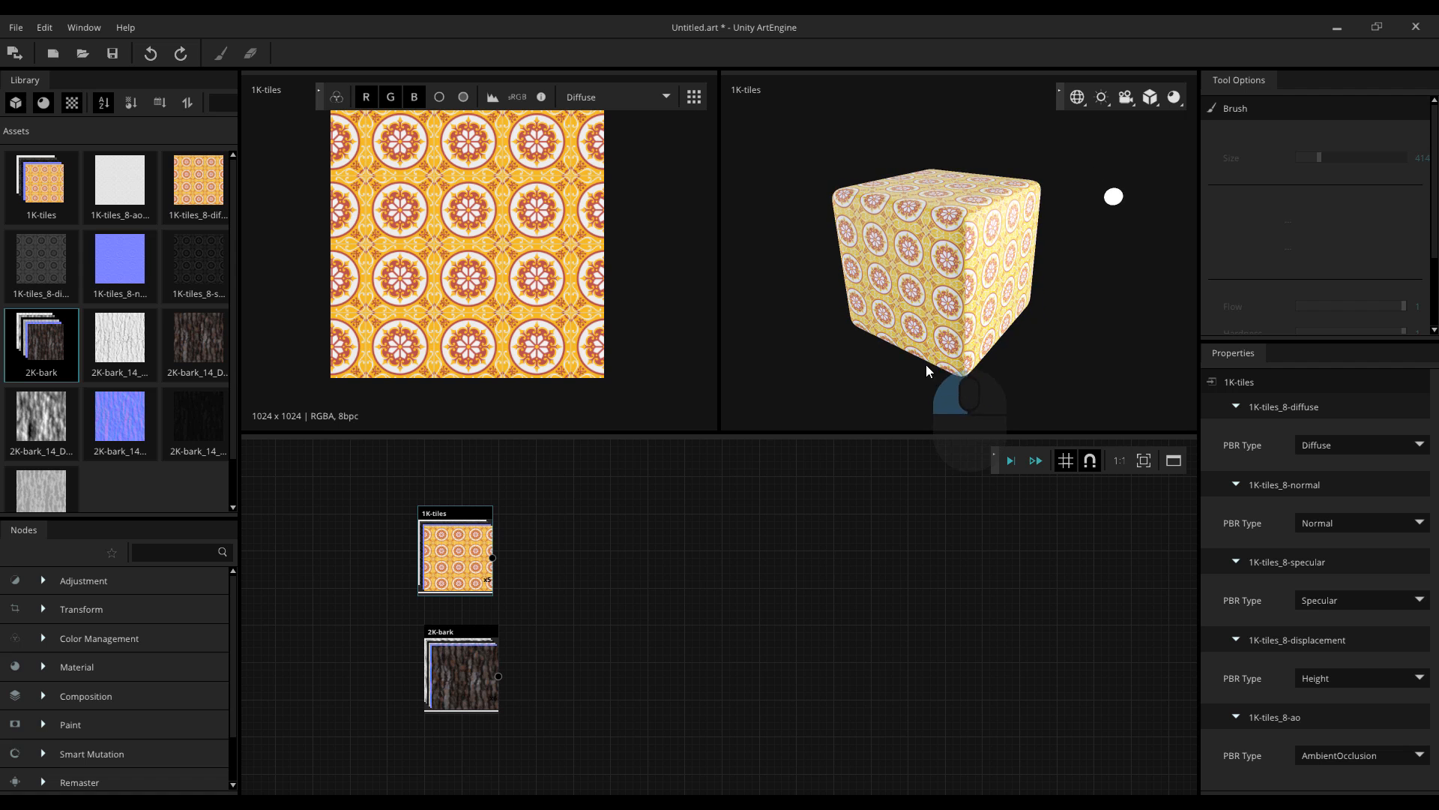
pyautogui.moveTo(1150, 340)
pyautogui.keyDown('shift'); pyautogui.mouseDown(button='right')
pyautogui.moveTo(480, 322)
pyautogui.moveTo(1102, 345)
pyautogui.moveTo(1150, 412)
pyautogui.moveTo(466, 440)
pyautogui.moveTo(1157, 582)
pyautogui.moveTo(948, 709)
pyautogui.moveTo(862, 367)
pyautogui.moveTo(802, 374)
pyautogui.moveTo(807, 463)
pyautogui.moveTo(1154, 394)
pyautogui.moveTo(909, 452)
pyautogui.moveTo(988, 274)
pyautogui.moveTo(909, 225)
pyautogui.mouseUp(button='right'); pyautogui.keyUp('shift')
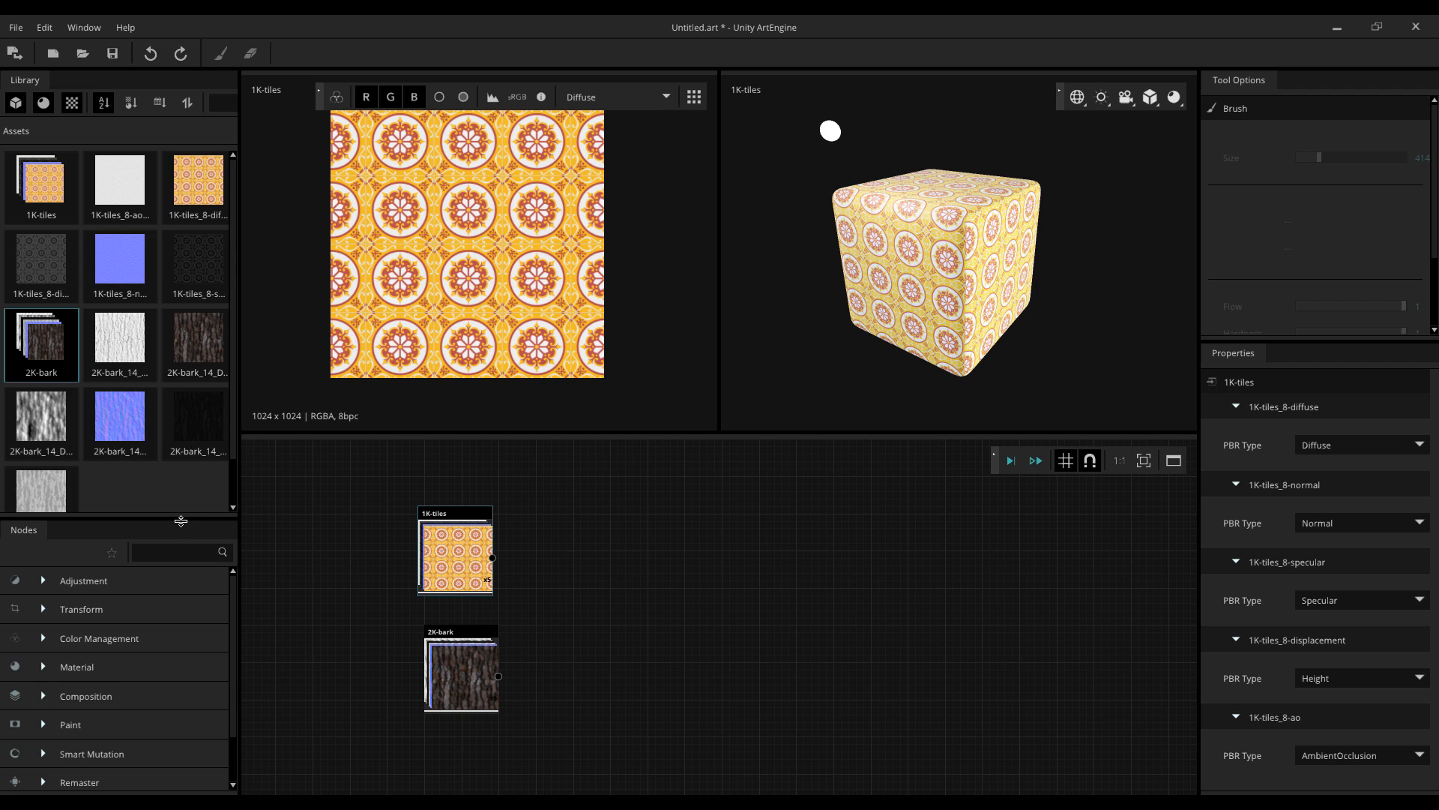
# - Enlarge the node list area and align the 1K-tiles node above the 2K-bark node with more space between them
pyautogui.moveTo(181, 521); pyautogui.dragTo(165, 373)
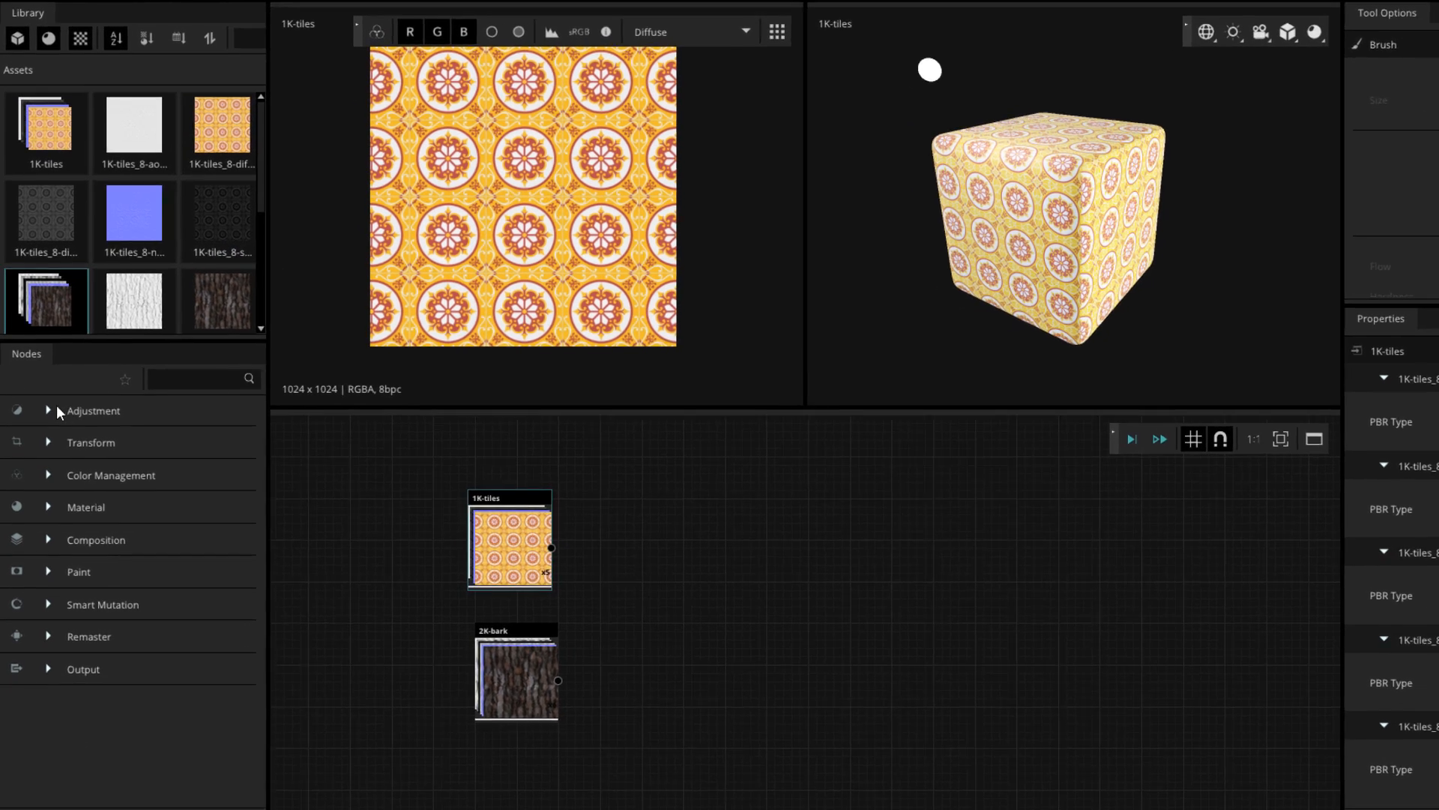
pyautogui.click(43, 435)
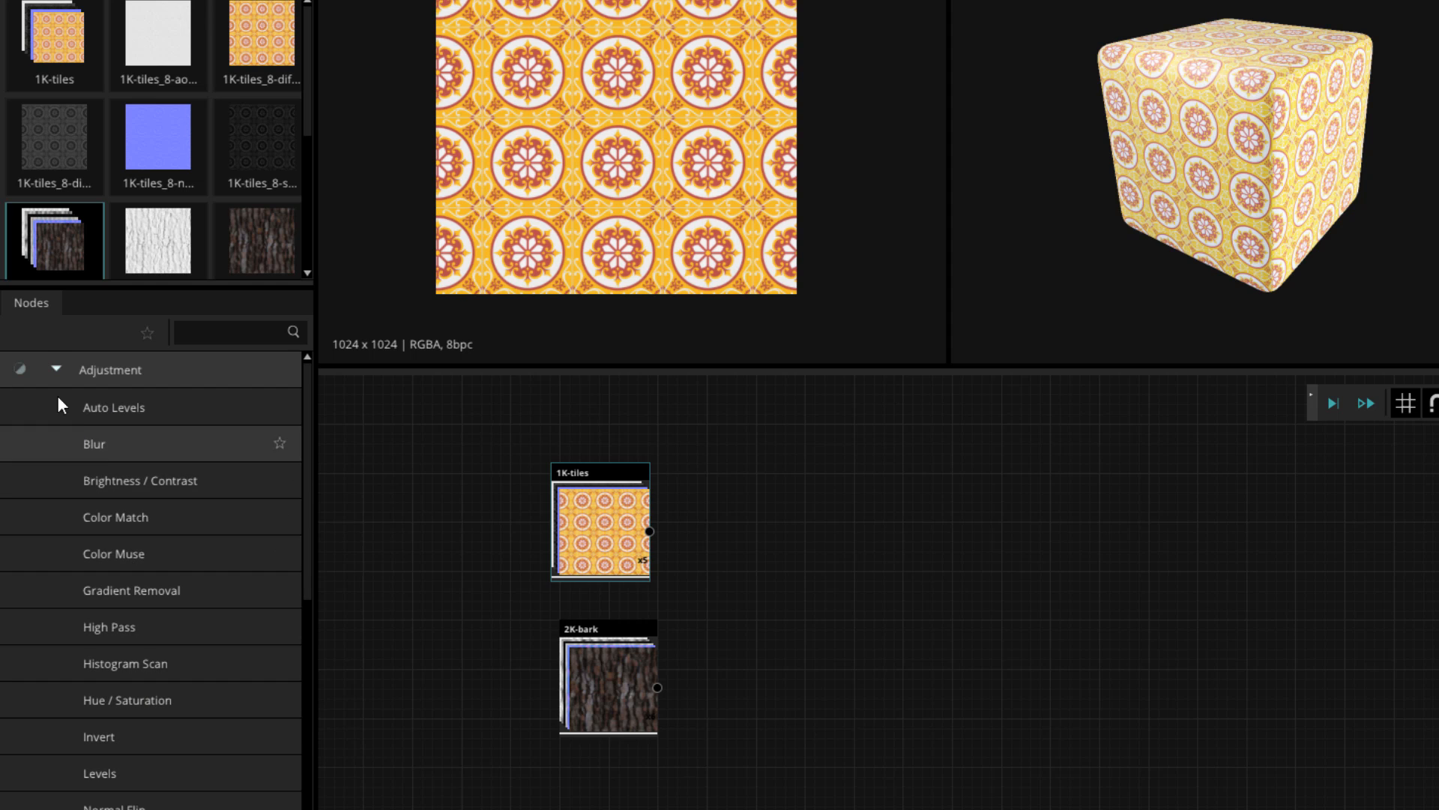
pyautogui.click(57, 367)
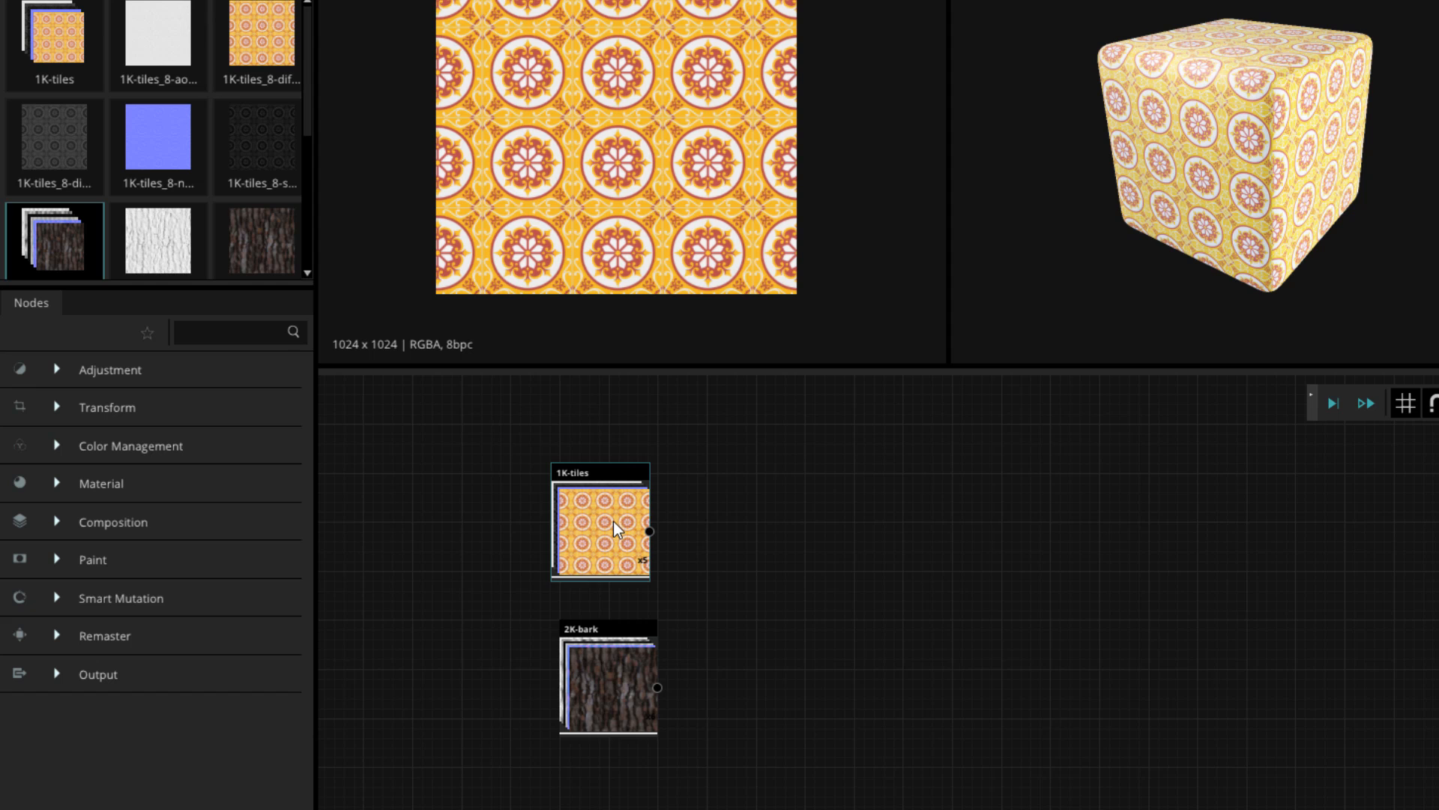
pyautogui.moveTo(628, 541); pyautogui.dragTo(624, 487)
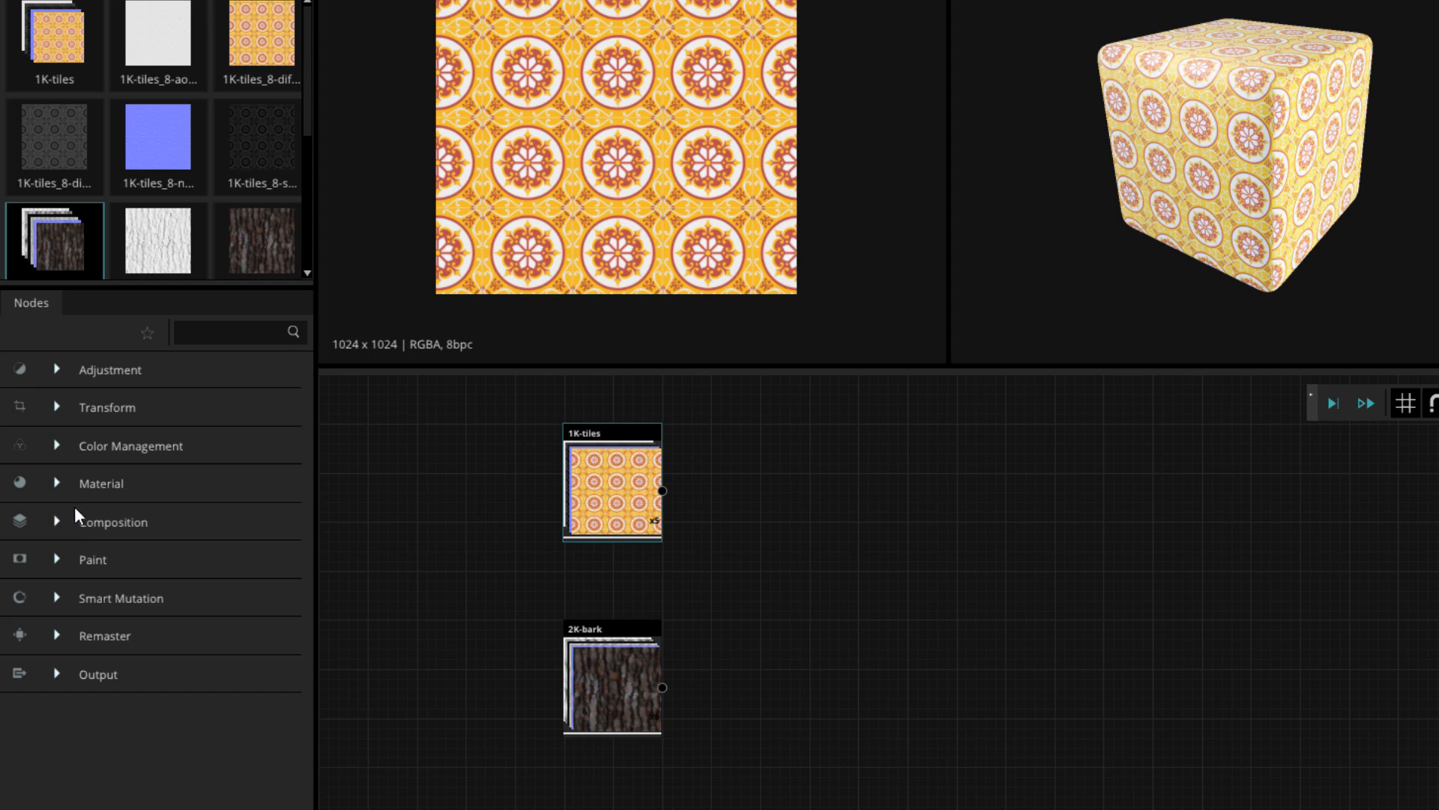
# - Add a Split Material node connected to the output of the 1K-tiles node
pyautogui.click(54, 482)
pyautogui.scroll(-3, 84, 507)
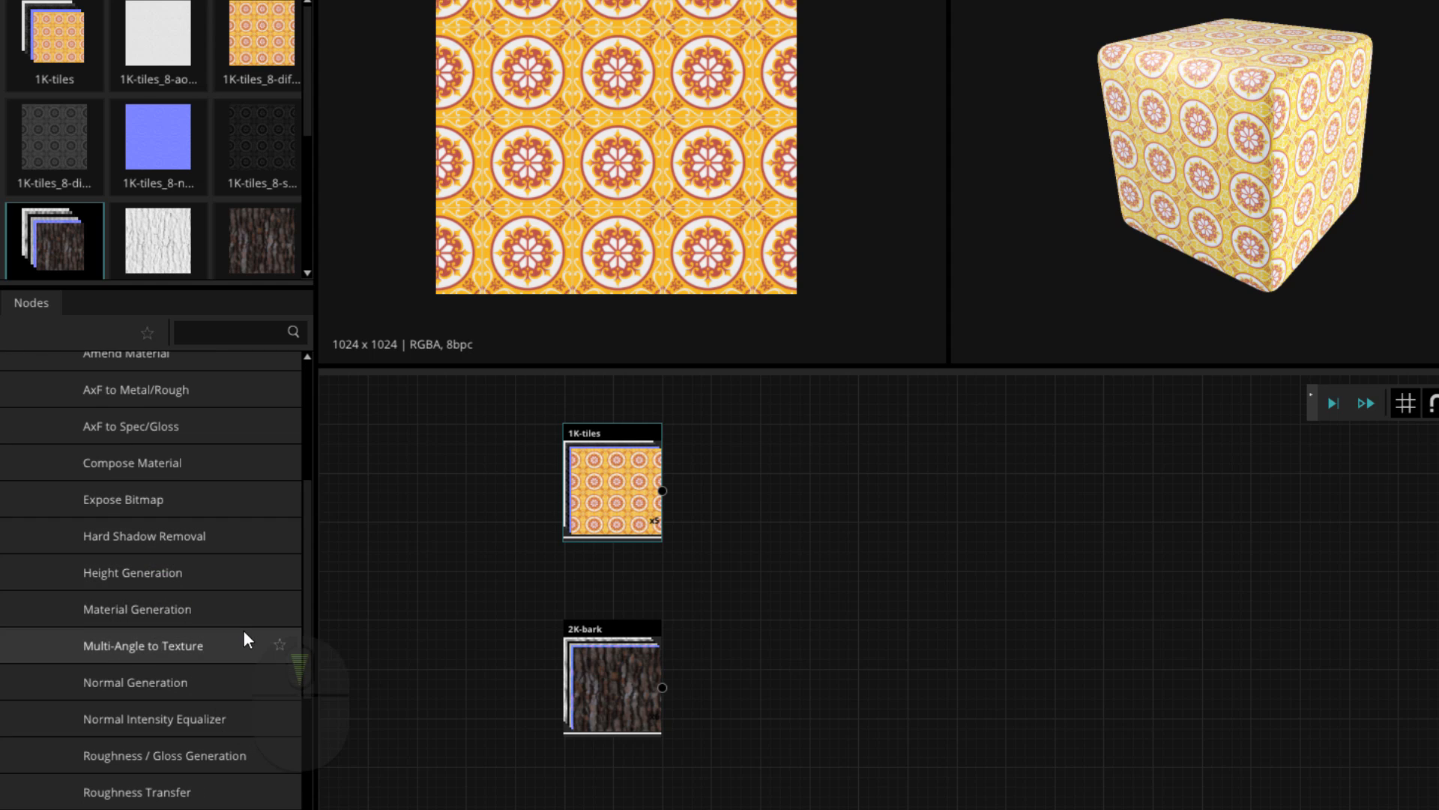
pyautogui.scroll(-3, 187, 693)
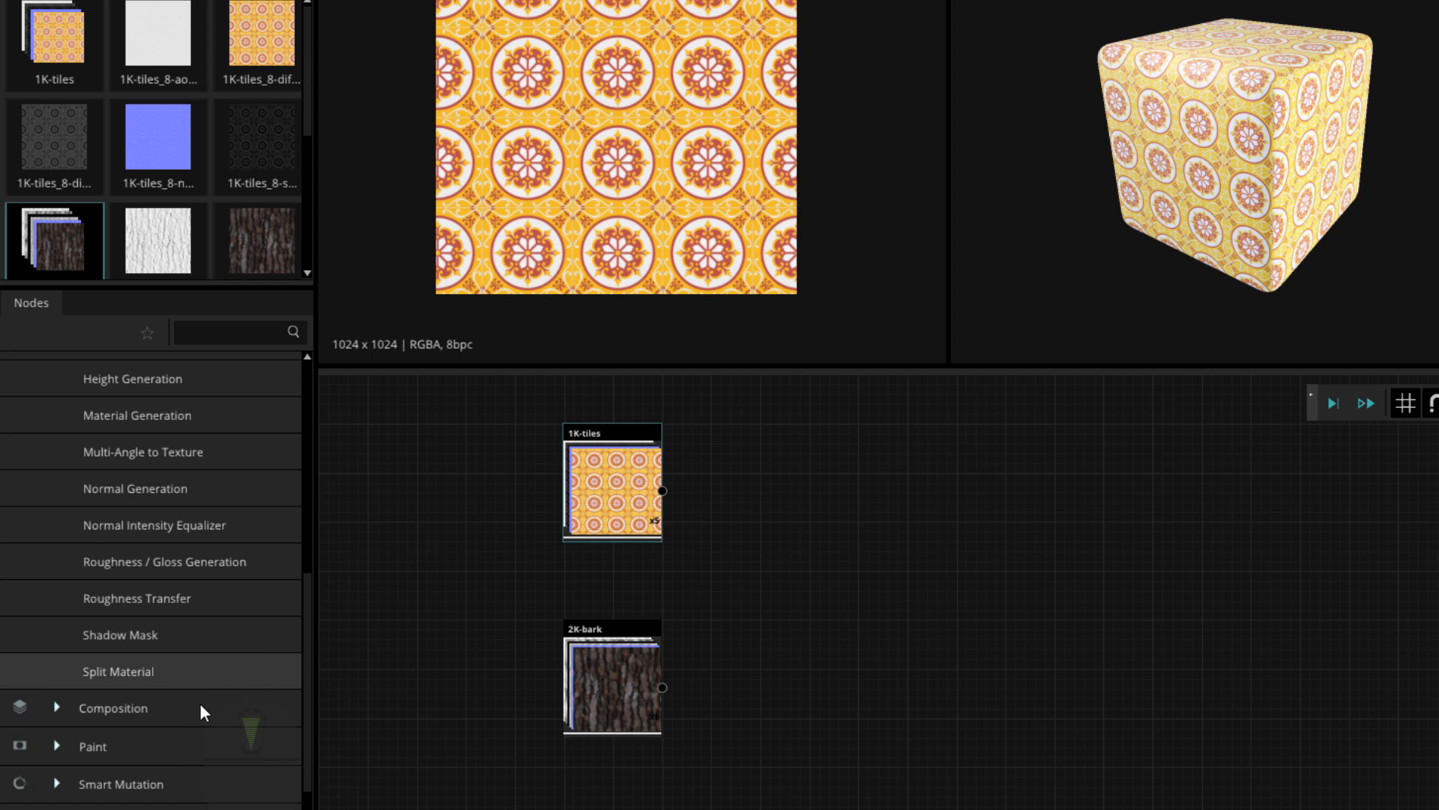
pyautogui.moveTo(123, 671); pyautogui.dragTo(780, 533)
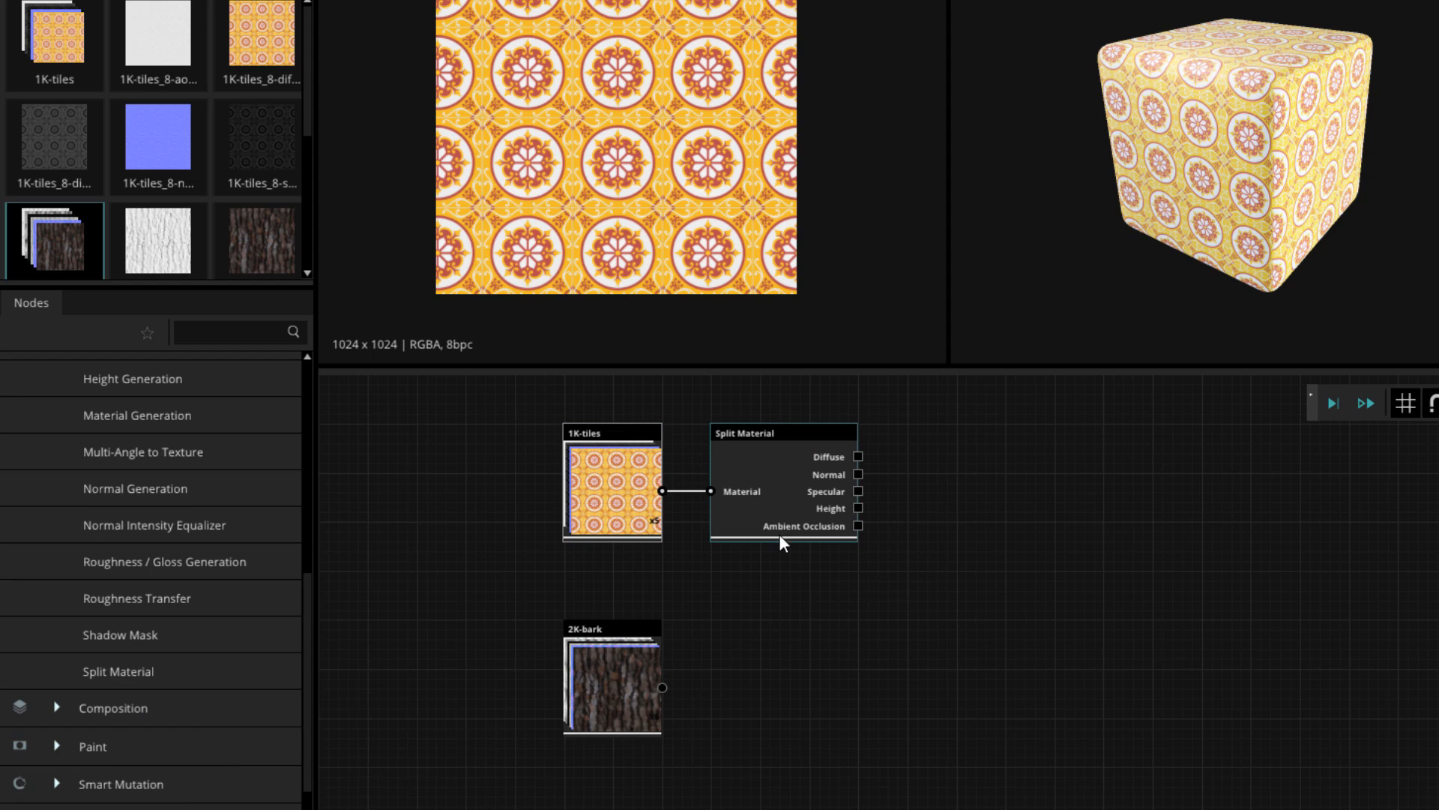
# - Add a Hue / Saturation node connected to the Diffuse output of the Split Material node
pyautogui.scroll(3, 887, 482)
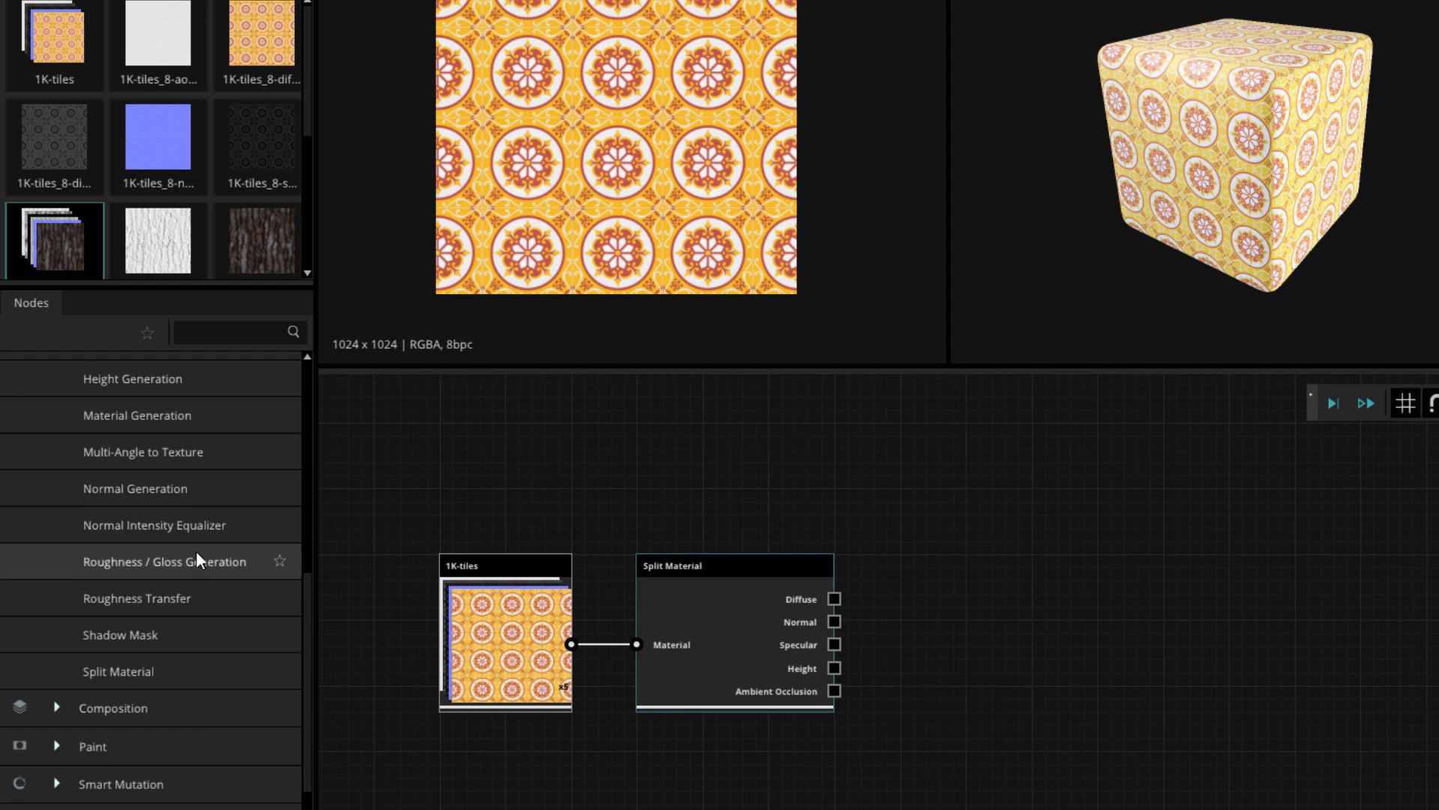
pyautogui.scroll(6, 201, 542)
pyautogui.click(57, 371)
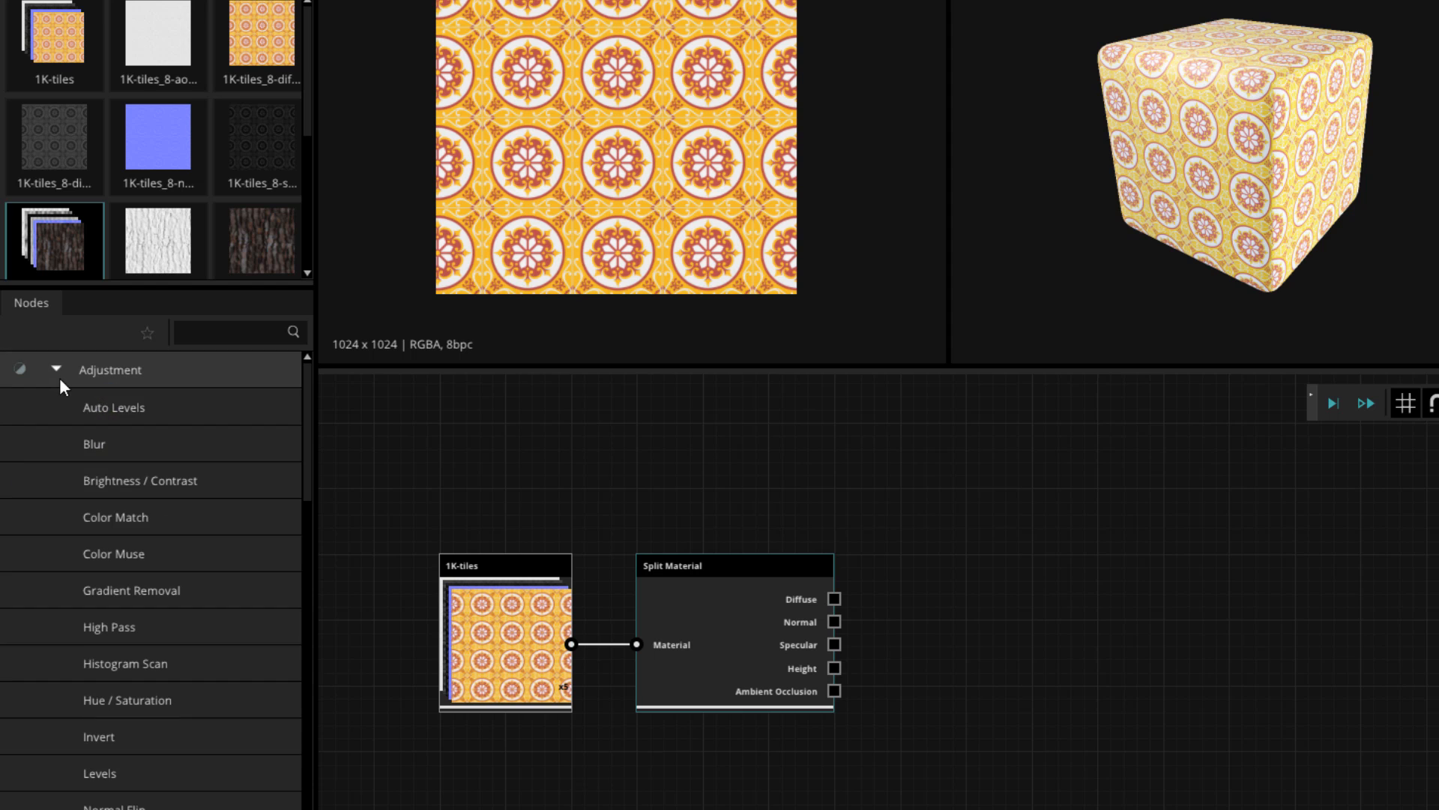
pyautogui.moveTo(119, 703); pyautogui.dragTo(987, 605)
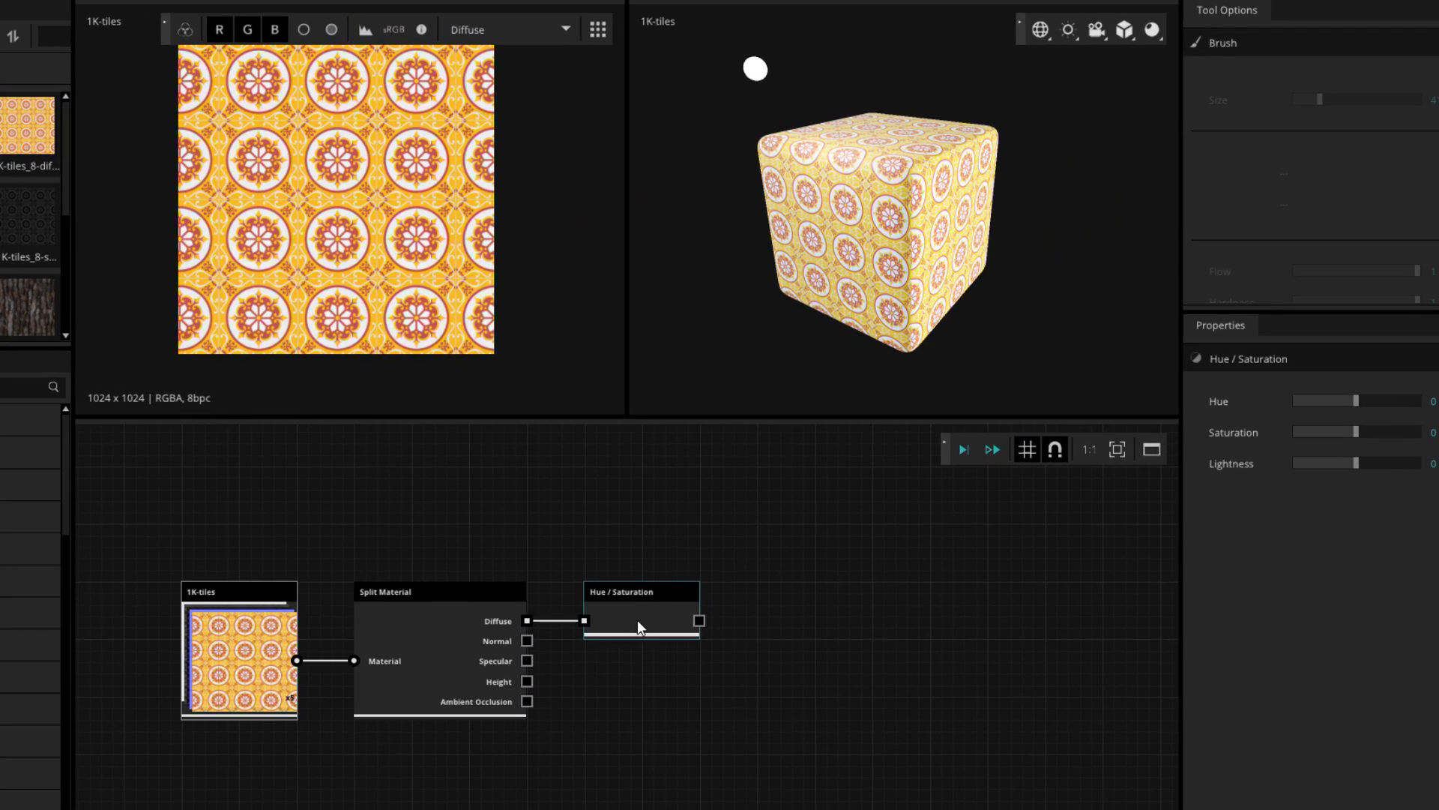
# - Preview the Hue / Saturation node in the 2D viewer, run it, and set its Hue to -18
pyautogui.moveTo(639, 624); pyautogui.dragTo(335, 200)
pyautogui.click(964, 451)
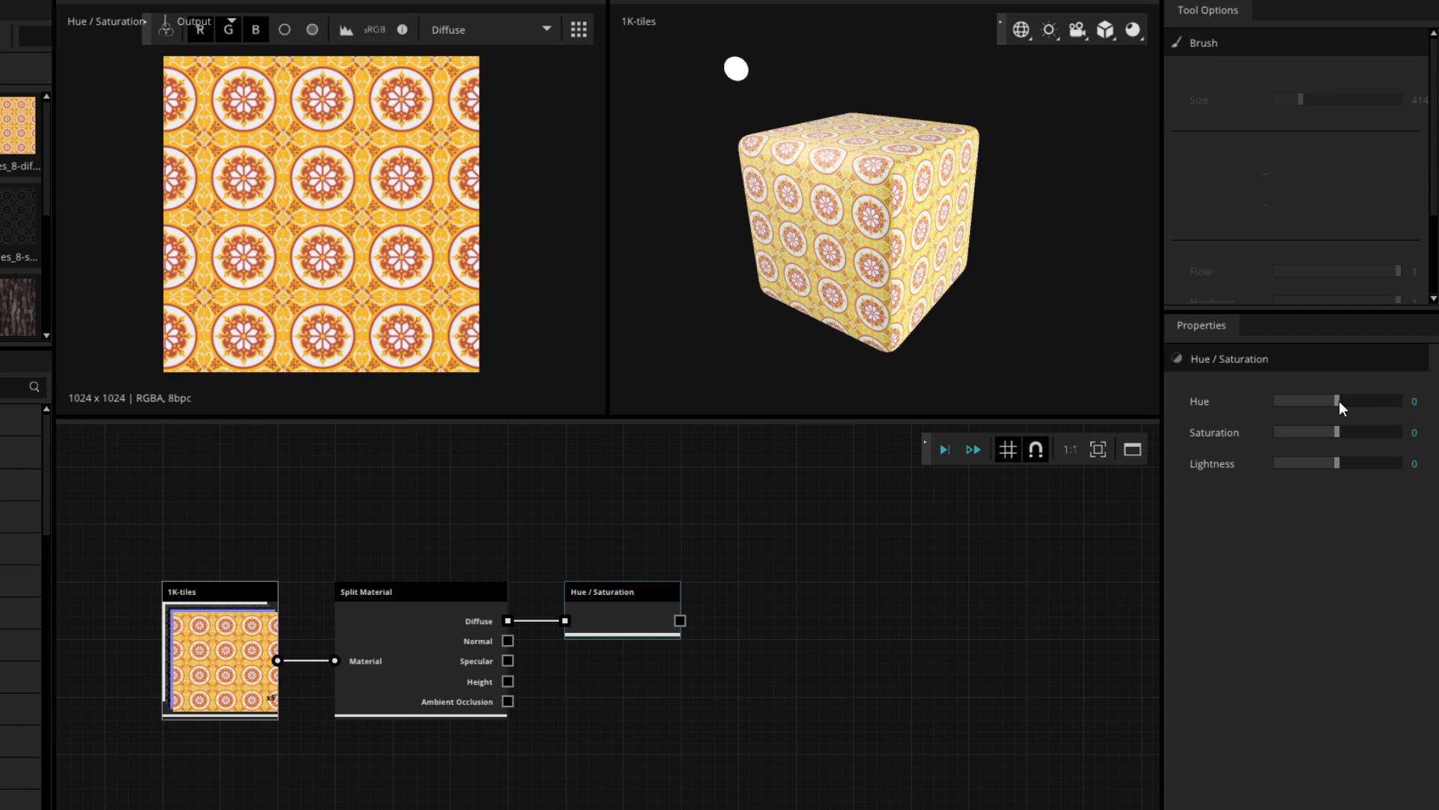
pyautogui.moveTo(1334, 401)
pyautogui.mouseDown()
pyautogui.moveTo(1383, 404)
pyautogui.moveTo(1321, 405)
pyautogui.moveTo(1332, 406)
pyautogui.mouseUp()
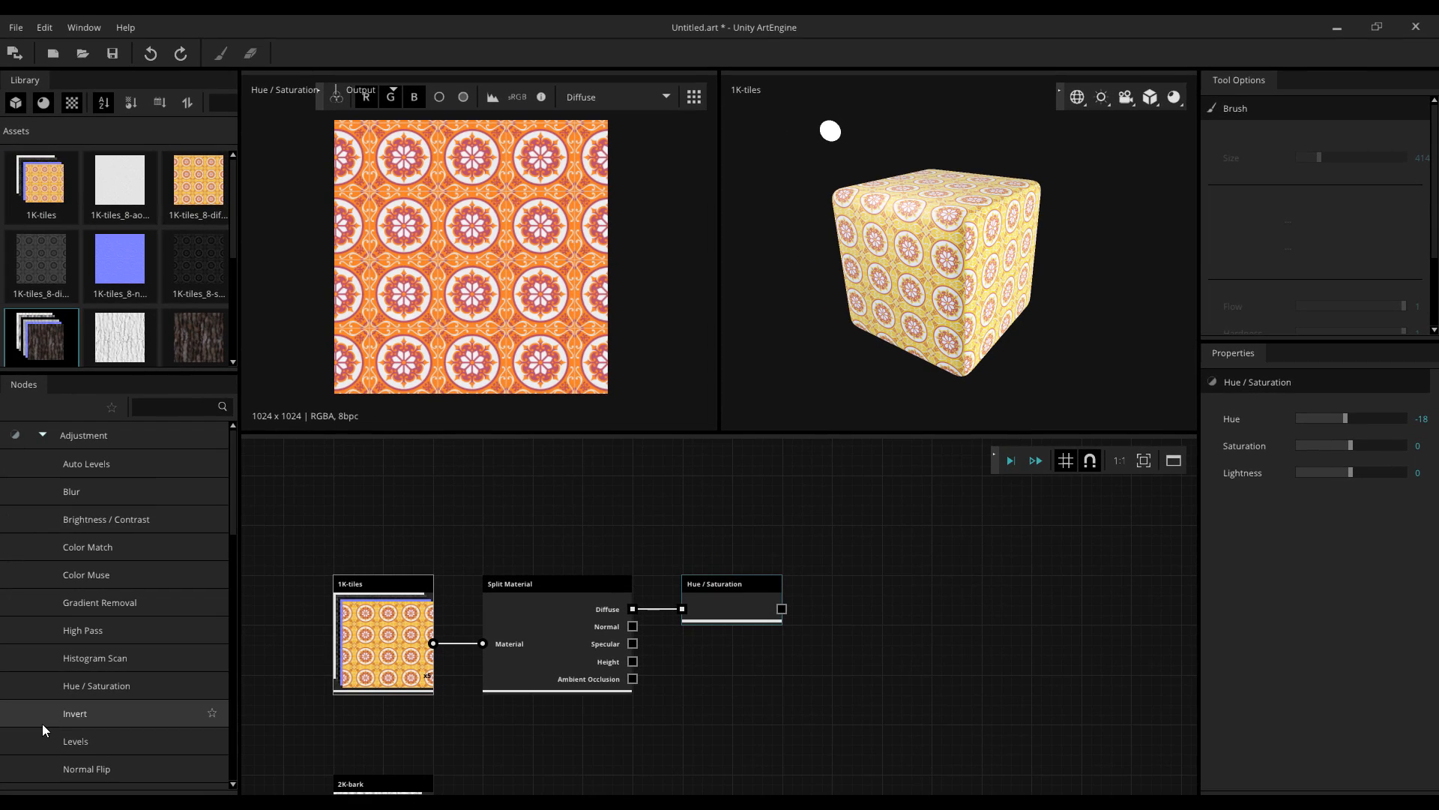
# - Add a Levels node after Hue / Saturation and feed its output into the Albedo input of a new Compose Material node
pyautogui.moveTo(50, 739); pyautogui.dragTo(838, 705)
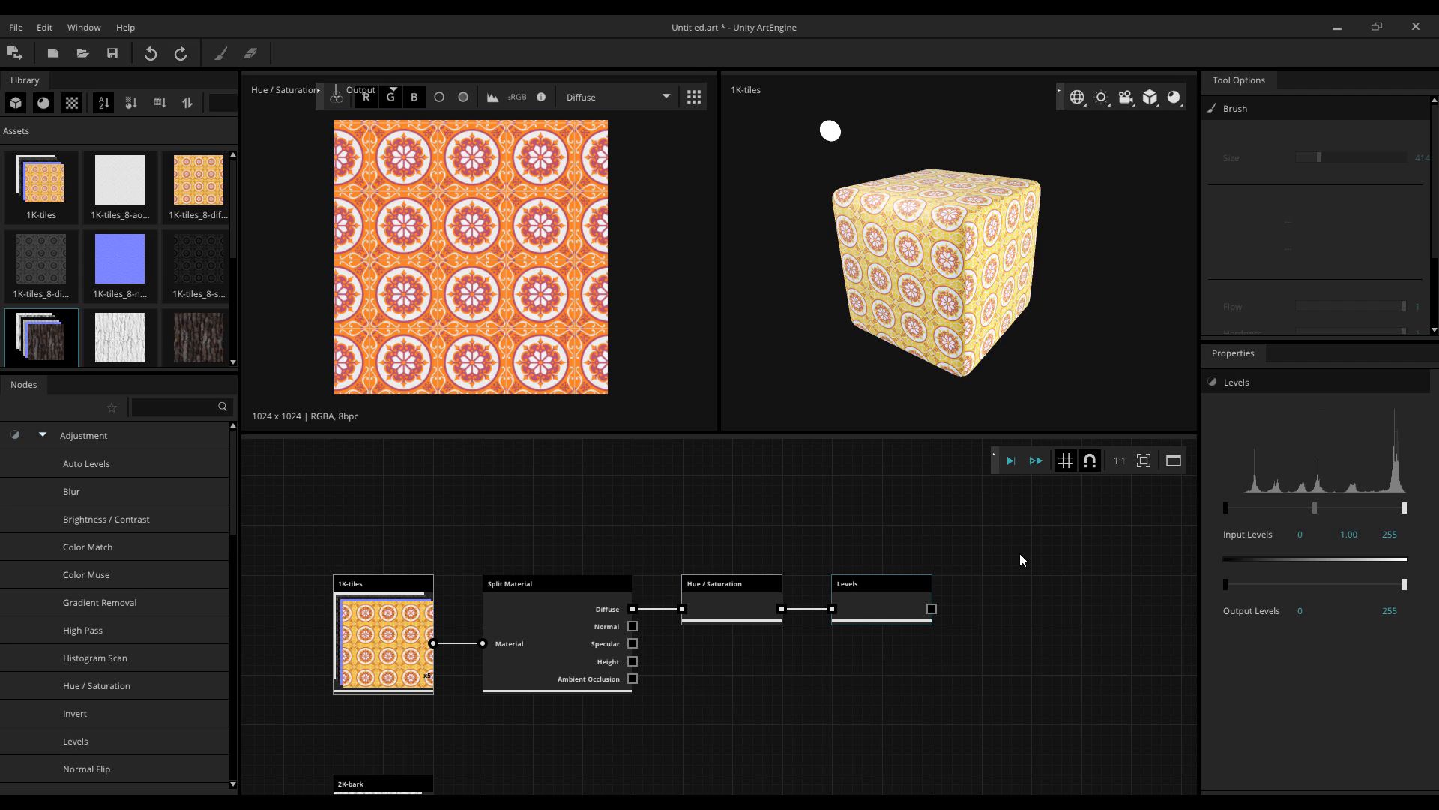
pyautogui.click(56, 436)
pyautogui.click(83, 521)
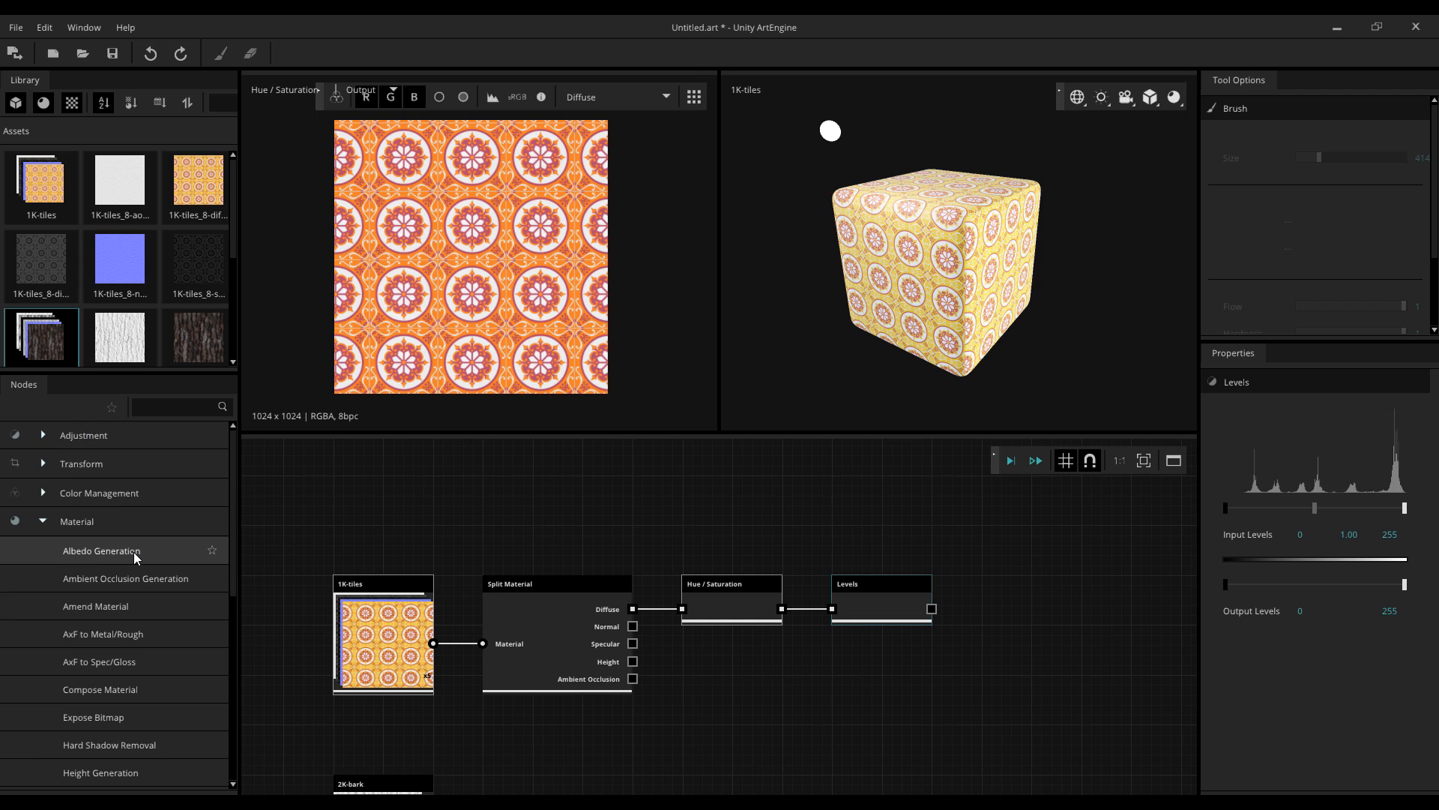
pyautogui.scroll(-3, 135, 555)
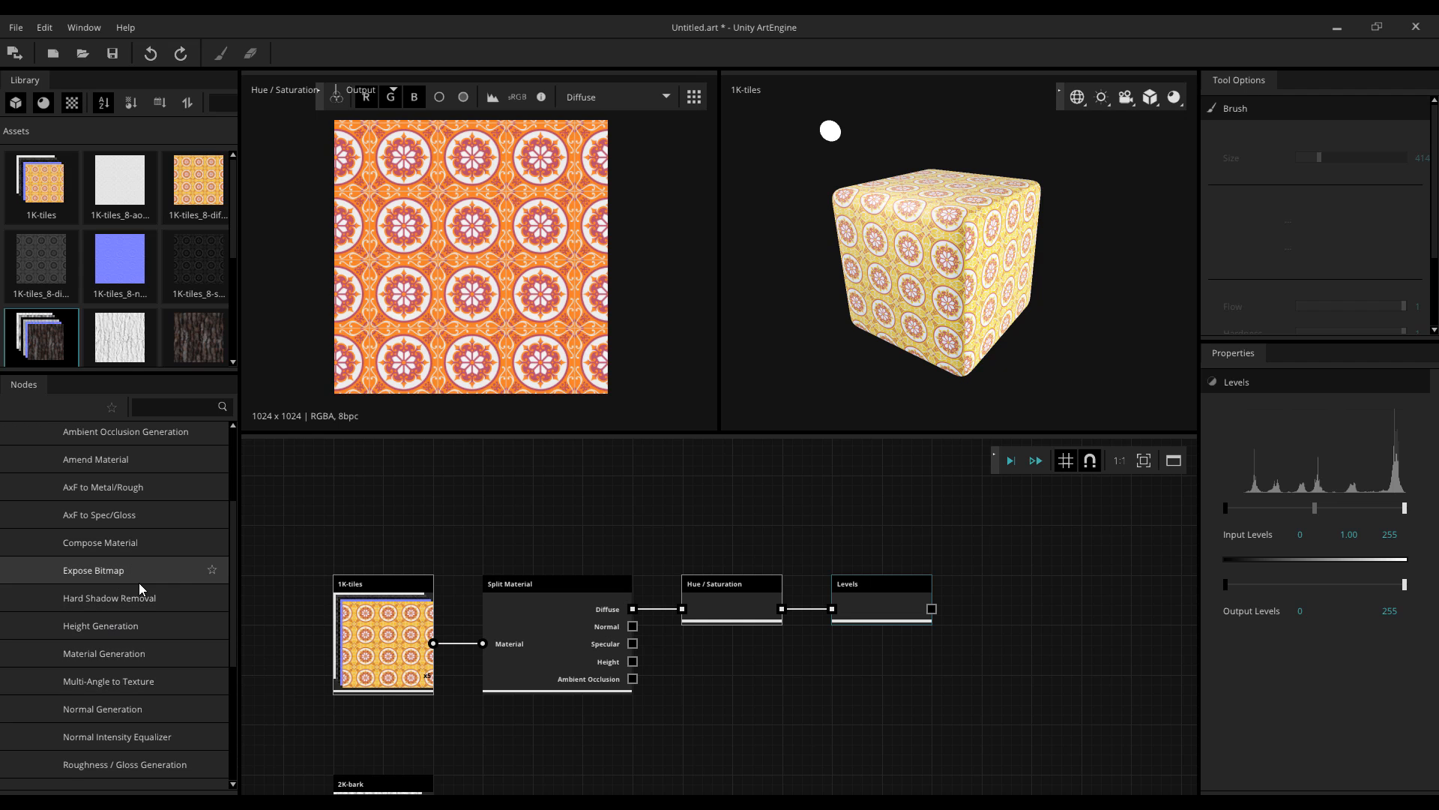
pyautogui.moveTo(135, 542); pyautogui.dragTo(988, 663)
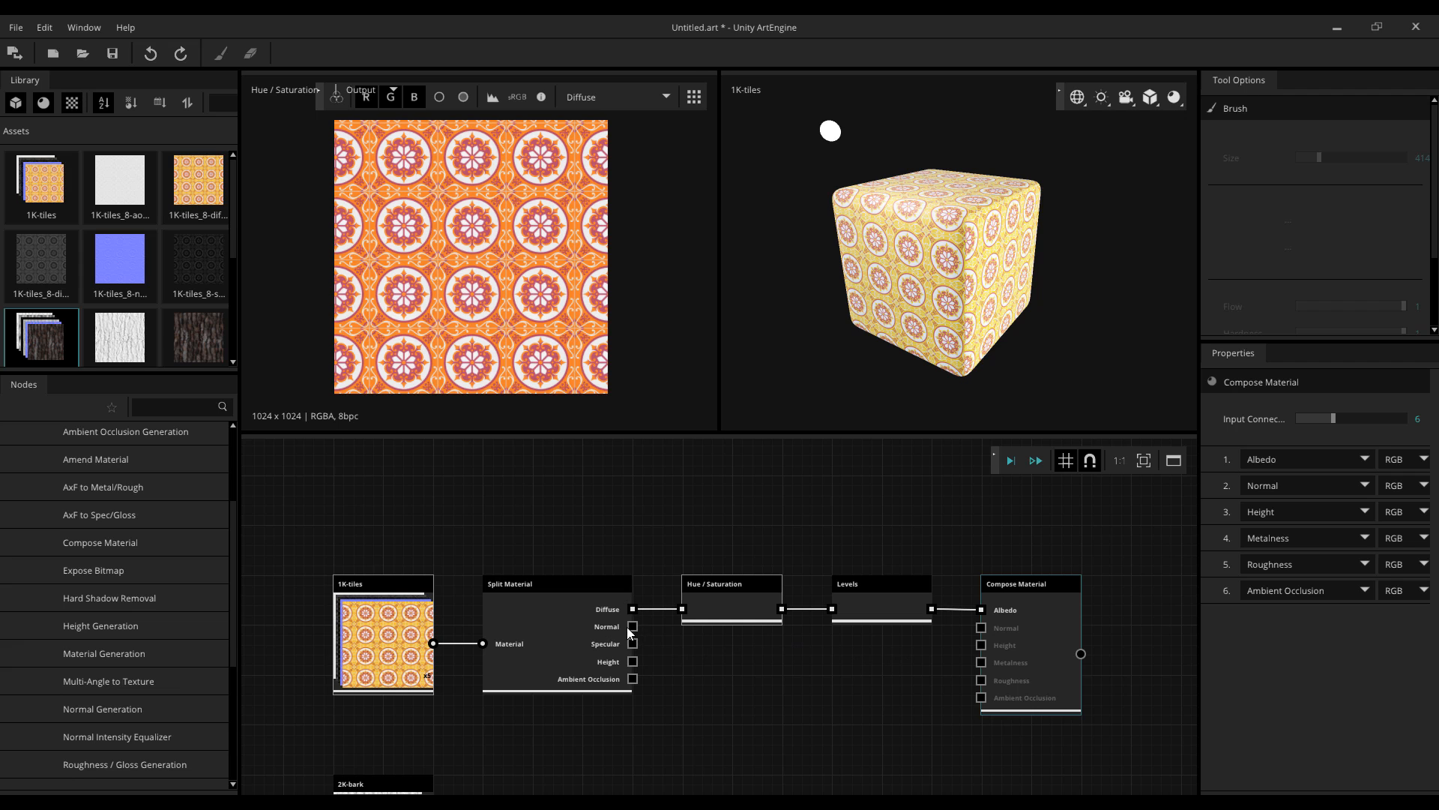
# - Connect the Split Material outputs to Compose Material: Normal to Normal, Height to Height, Specular to Roughness, and Ambient Occlusion to Ambient Occlusion
pyautogui.moveTo(632, 626); pyautogui.dragTo(981, 627)
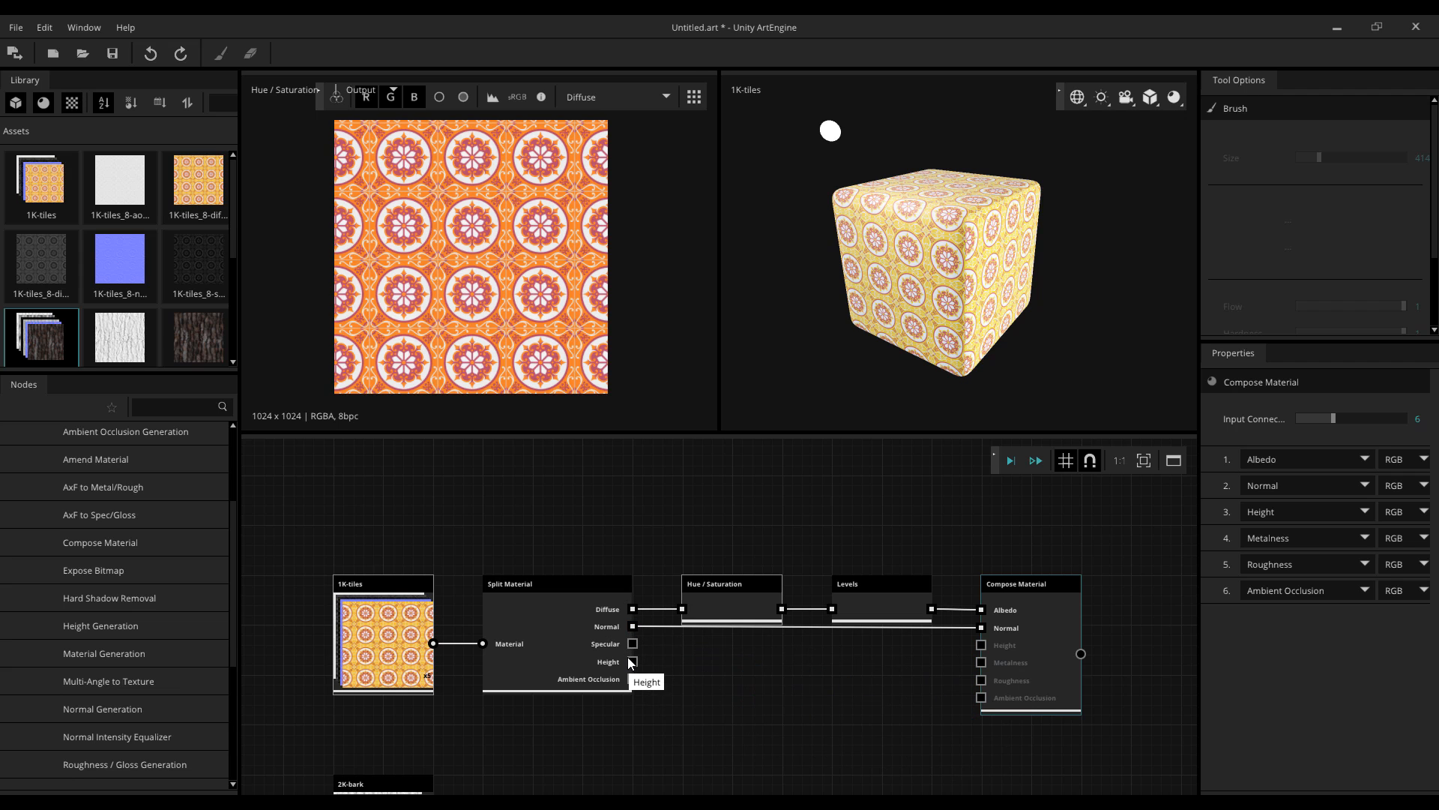
pyautogui.moveTo(630, 661); pyautogui.dragTo(1018, 651)
pyautogui.moveTo(982, 646); pyautogui.dragTo(982, 646)
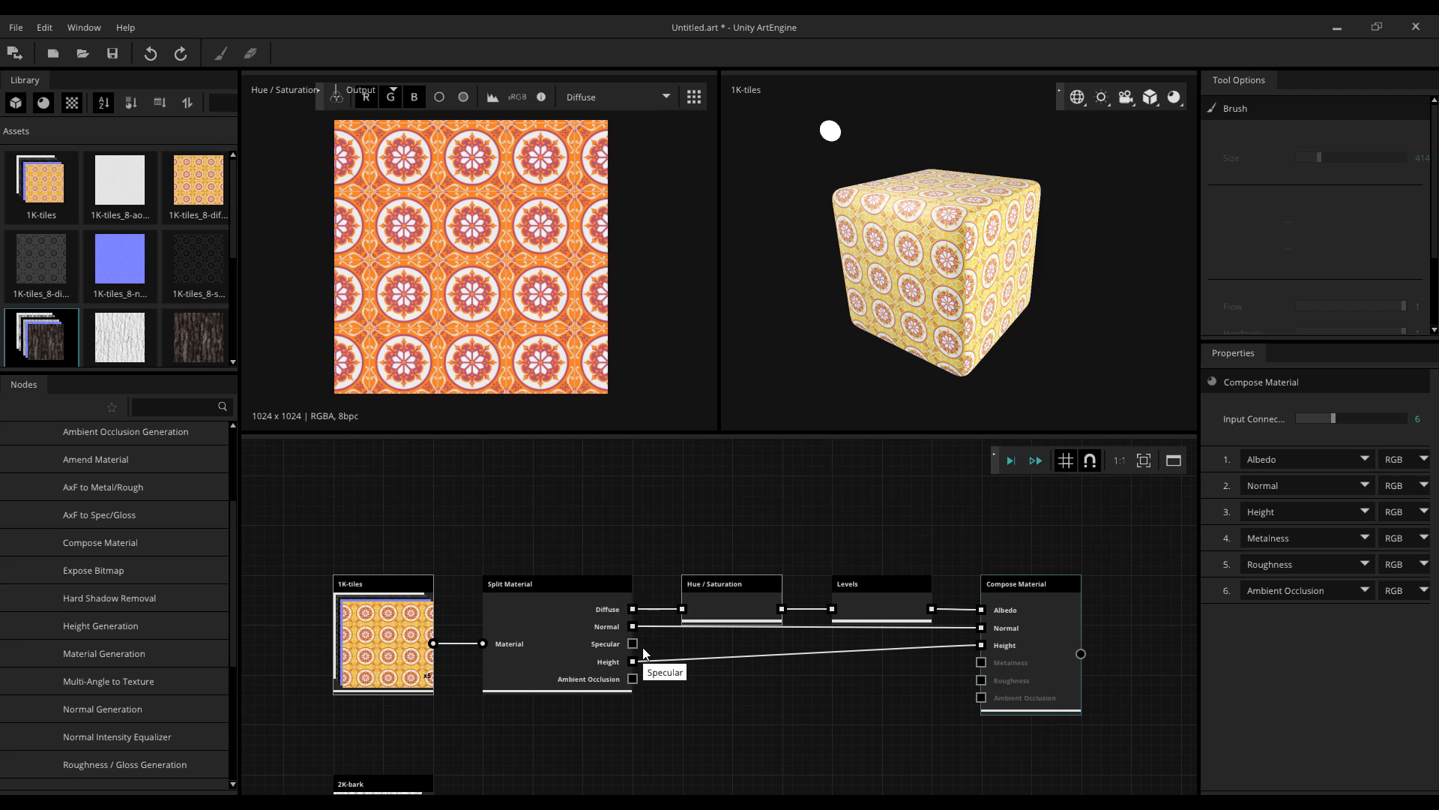
pyautogui.moveTo(632, 643); pyautogui.dragTo(997, 686)
pyautogui.moveTo(633, 678); pyautogui.dragTo(995, 694)
# - Preview the Compose Material node on the cube in the 3D viewer and inspect its surface up close
pyautogui.moveTo(1019, 646); pyautogui.dragTo(937, 296)
pyautogui.scroll(5, 937, 296)
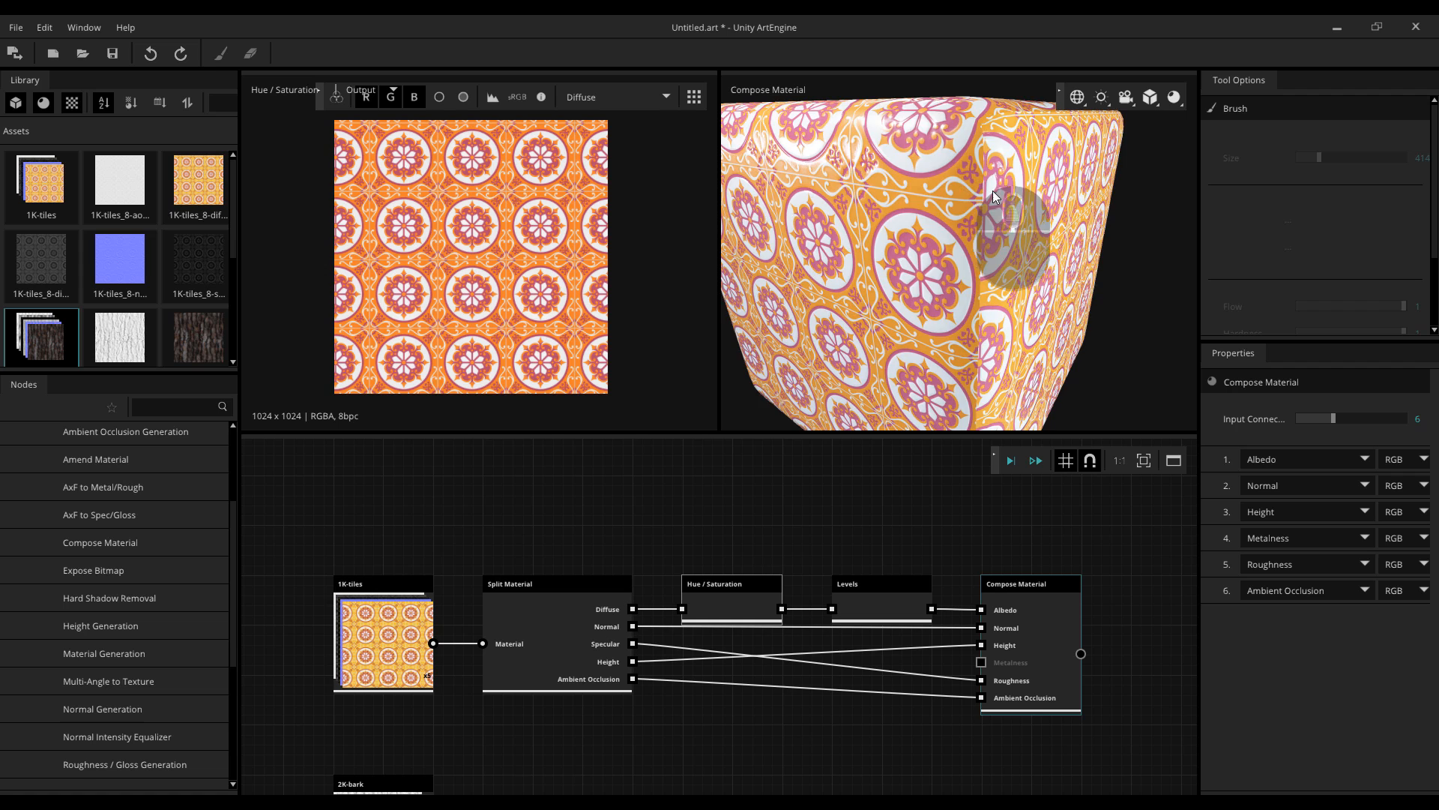
pyautogui.scroll(-5, 950, 297)
pyautogui.scroll(-1, 1095, 532)
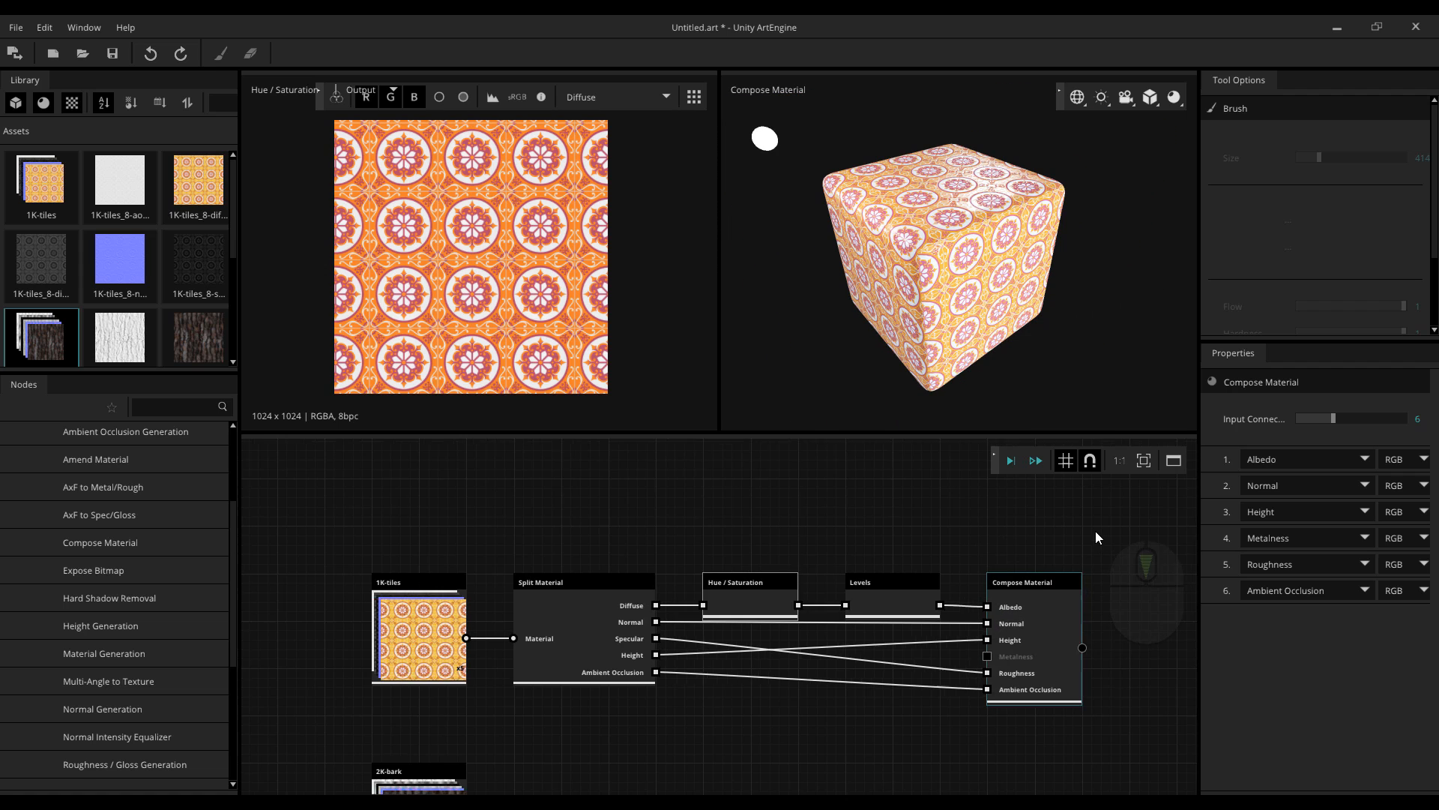
pyautogui.moveTo(1095, 535); pyautogui.dragTo(790, 485, button='middle')
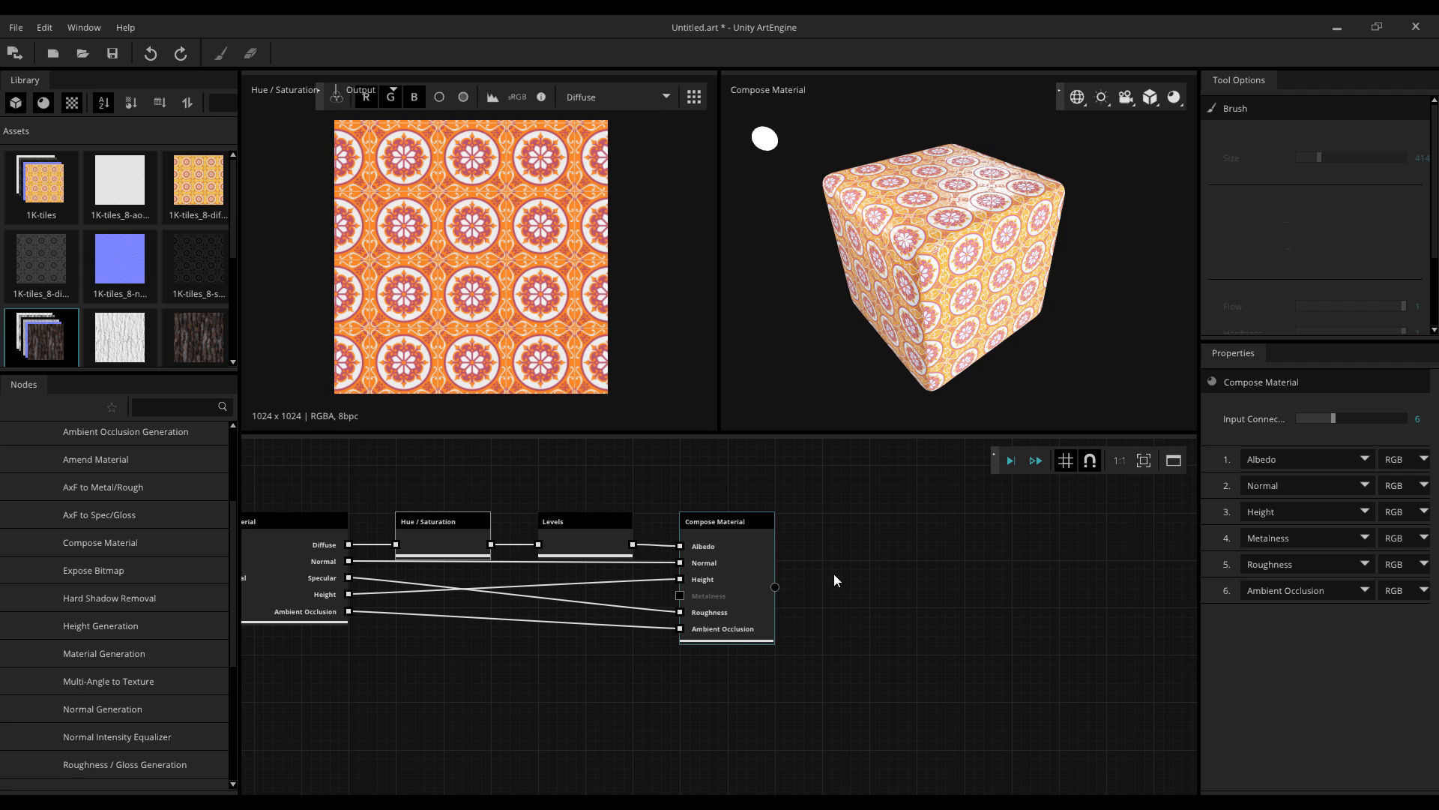
pyautogui.scroll(-3, 843, 560)
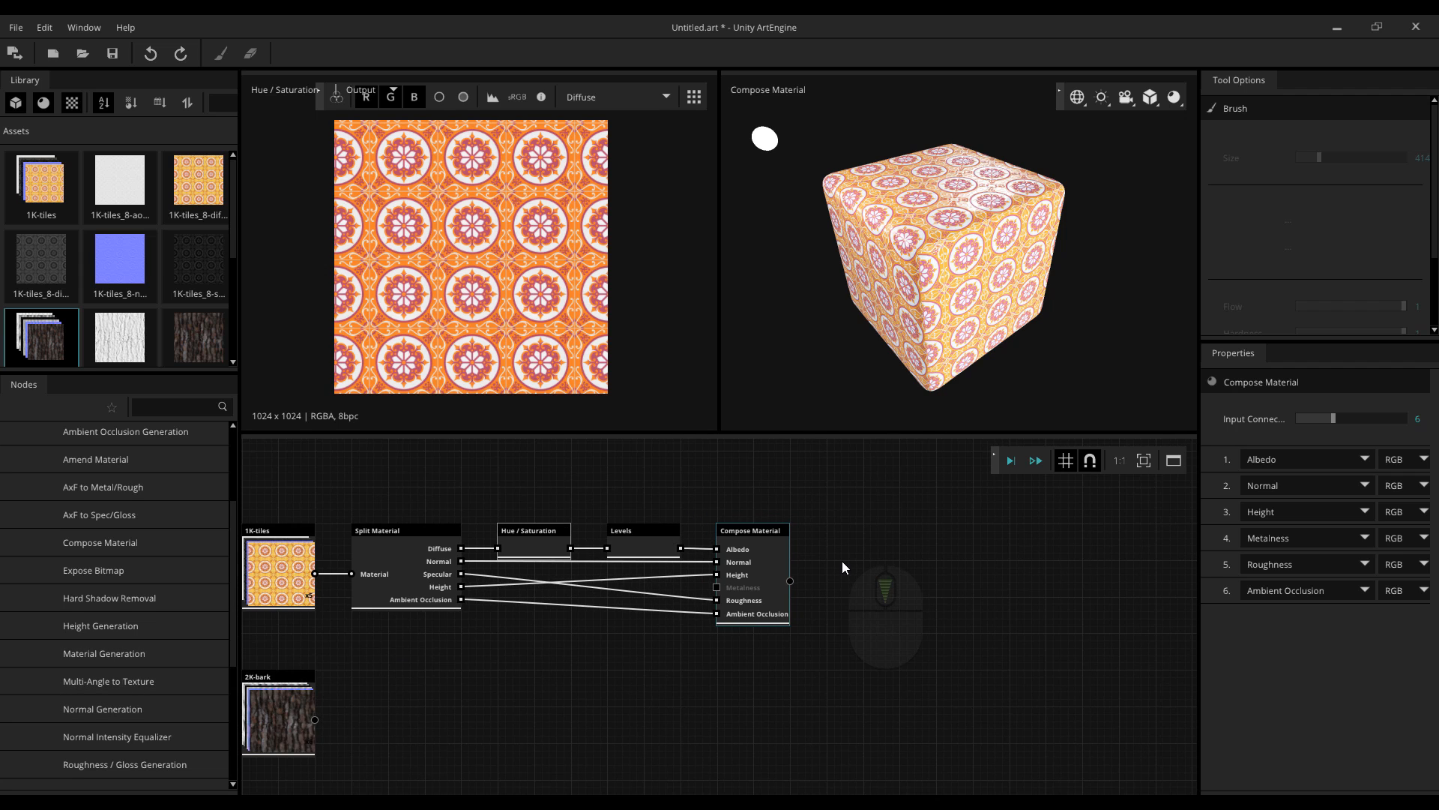
# - Group the Split Material, Hue / Saturation, Levels and Compose Material nodes into a frame
pyautogui.scroll(1, 842, 564)
pyautogui.scroll(1, 842, 564)
pyautogui.moveTo(838, 617); pyautogui.dragTo(942, 618, button='middle')
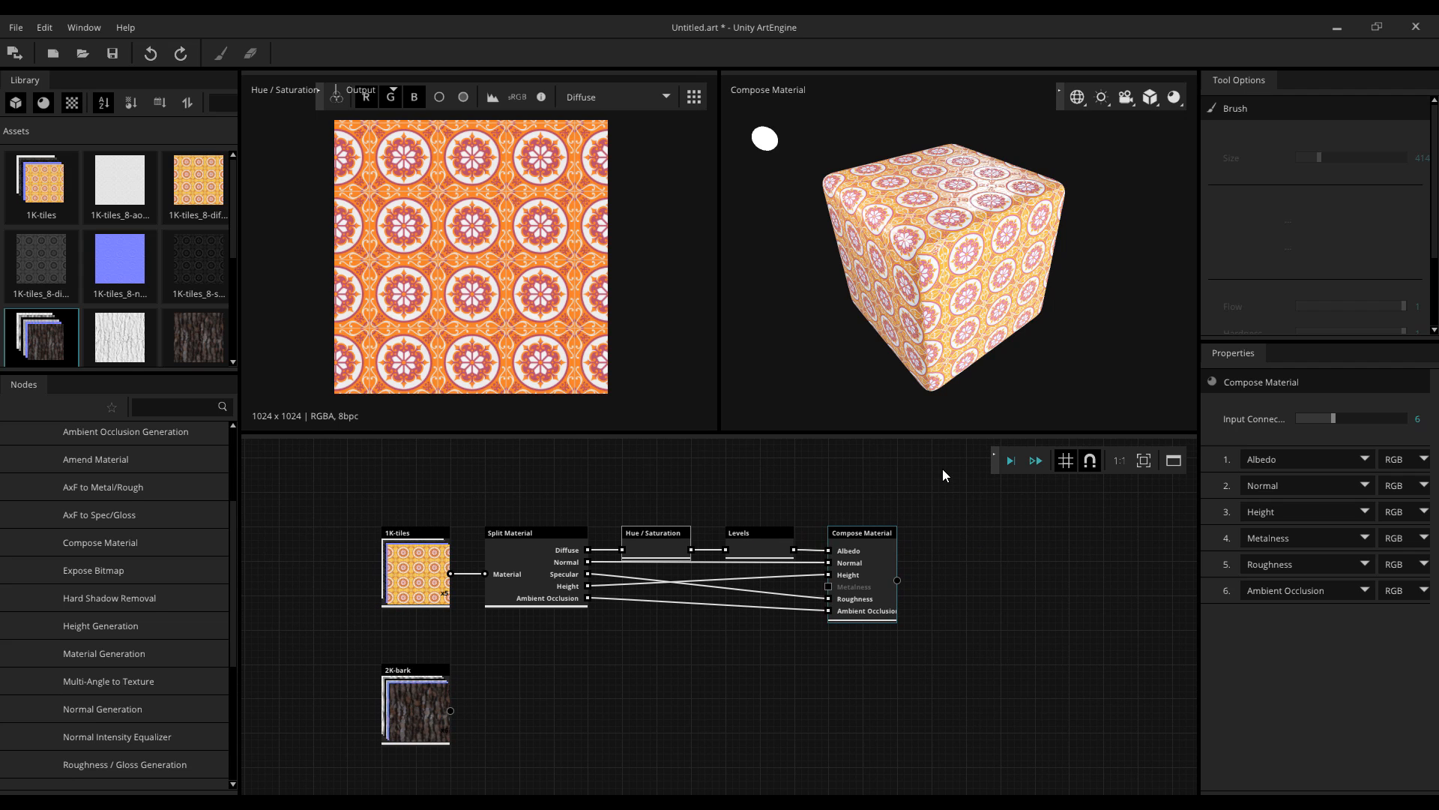
pyautogui.moveTo(955, 474); pyautogui.dragTo(497, 643)
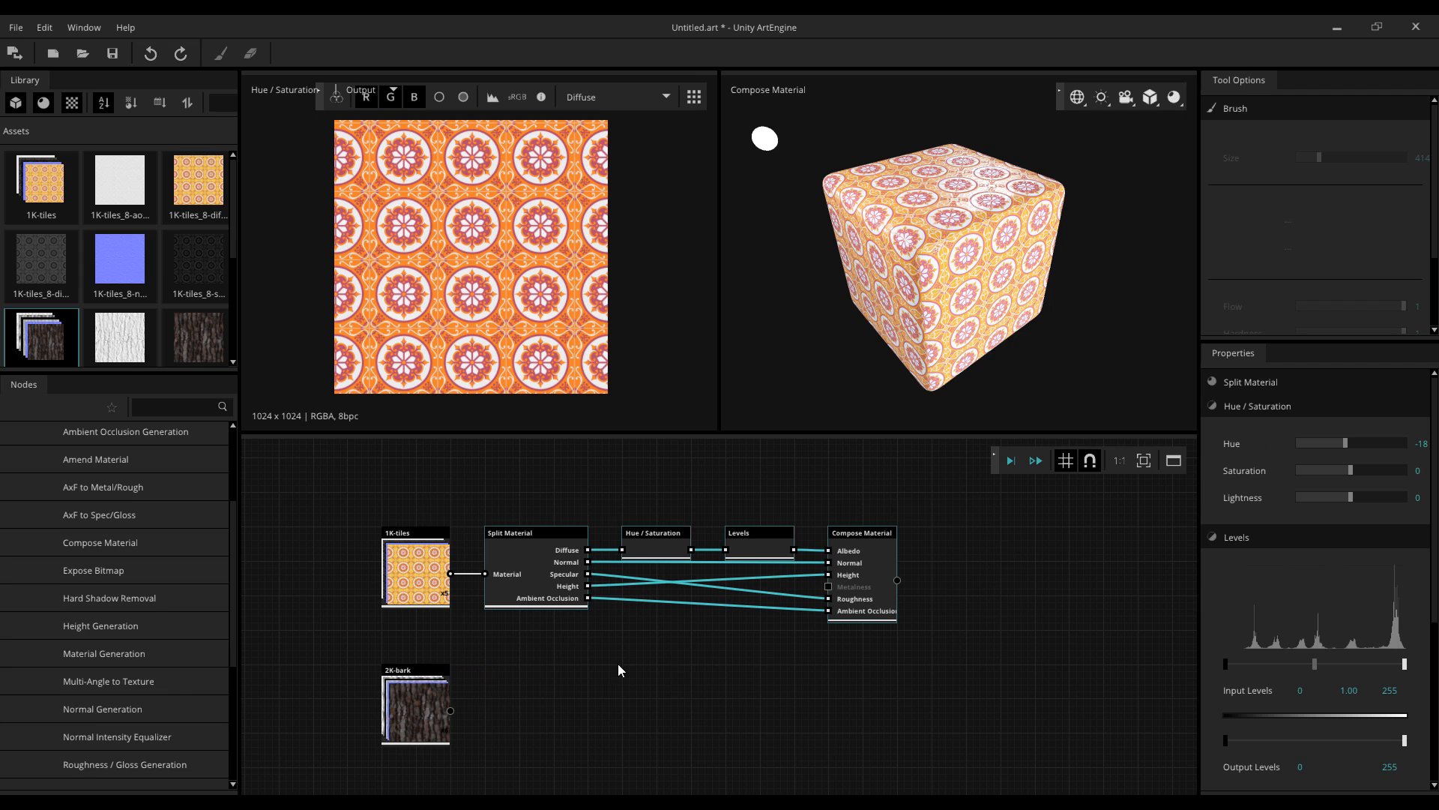
pyautogui.click(1174, 460)
# - Move the new frame with its nodes up so it sits above the 1K-tiles and 2K-bark nodes
pyautogui.moveTo(709, 516); pyautogui.dragTo(710, 444)
pyautogui.scroll(-2, 705, 627)
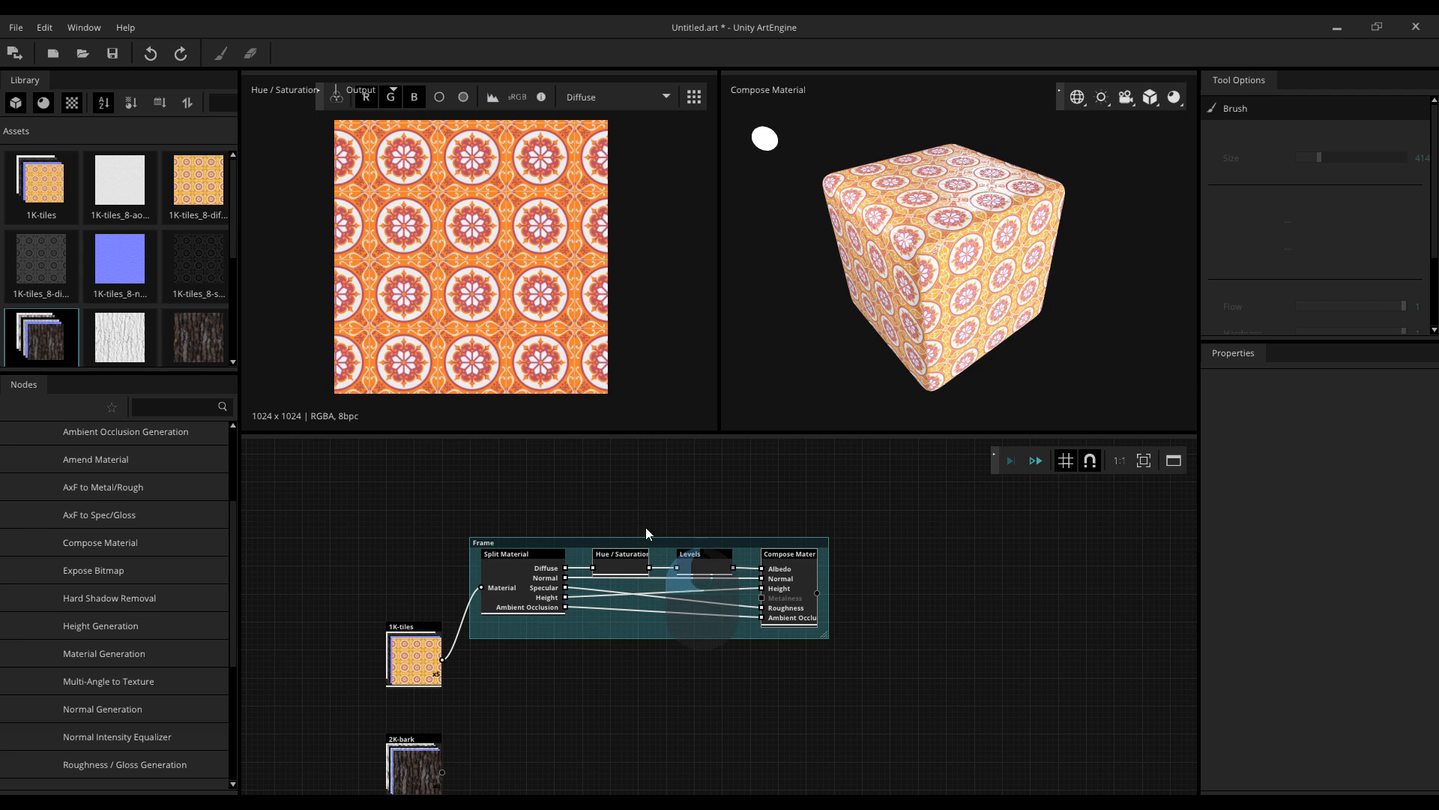
pyautogui.moveTo(646, 529)
pyautogui.mouseDown()
pyautogui.moveTo(653, 501)
pyautogui.moveTo(641, 508)
pyautogui.mouseUp()
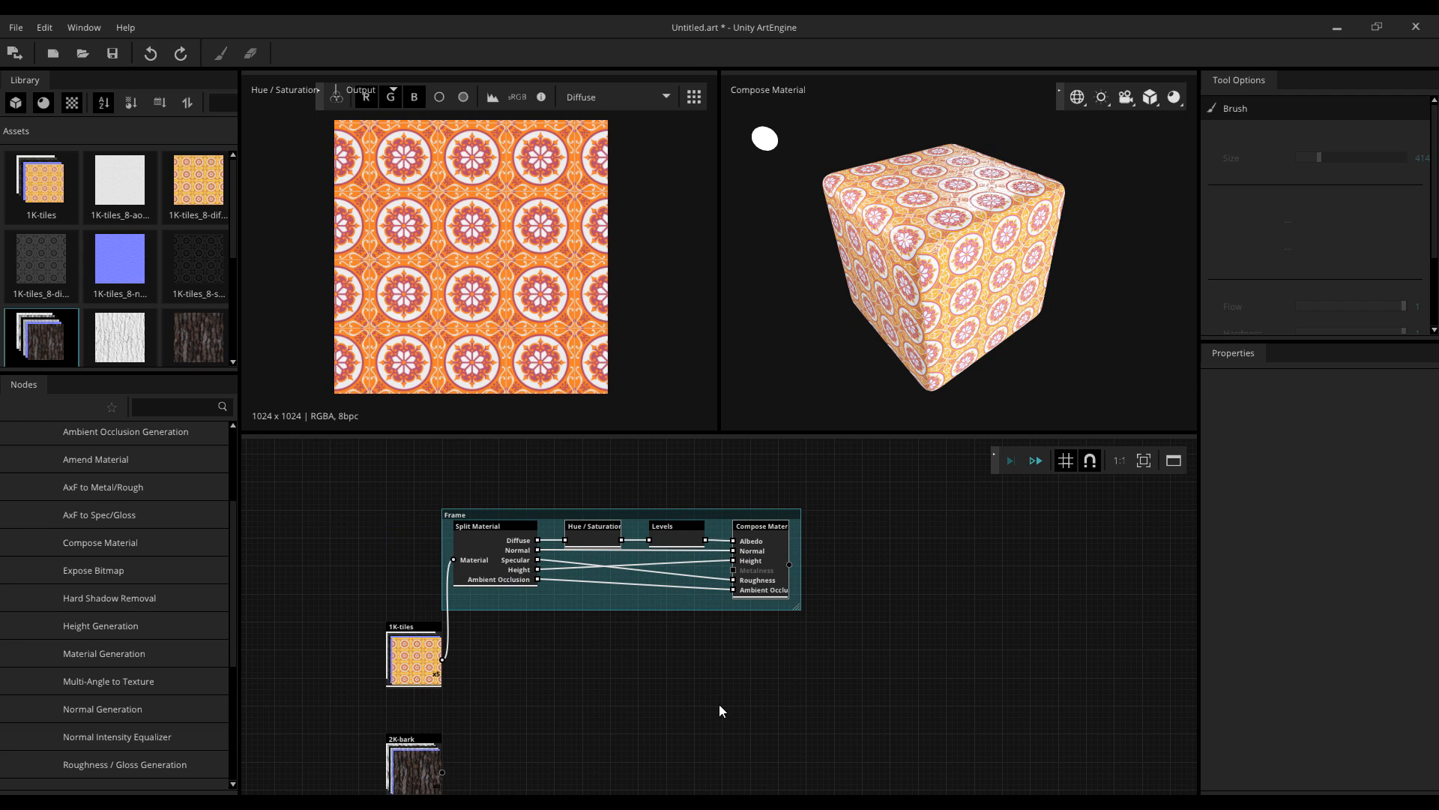
pyautogui.moveTo(528, 633); pyautogui.dragTo(570, 609, button='middle')
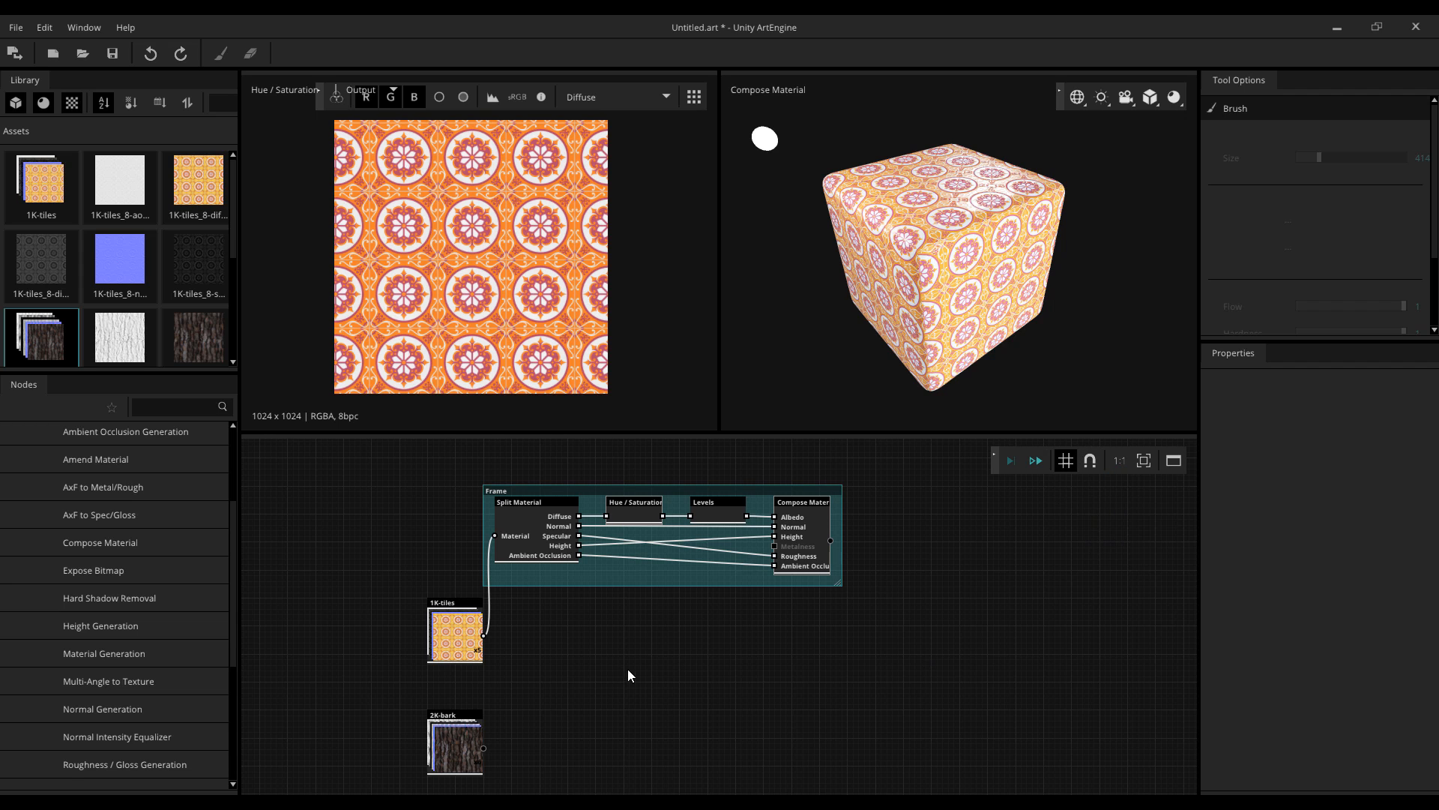
pyautogui.moveTo(682, 501)
pyautogui.mouseDown()
pyautogui.moveTo(763, 534)
pyautogui.moveTo(651, 529)
pyautogui.moveTo(754, 491)
pyautogui.moveTo(681, 476)
pyautogui.mouseUp()
# - Add a Color Transfer node to the graph in the free space beside the 1K-tiles node
pyautogui.moveTo(660, 645); pyautogui.dragTo(691, 620, button='middle')
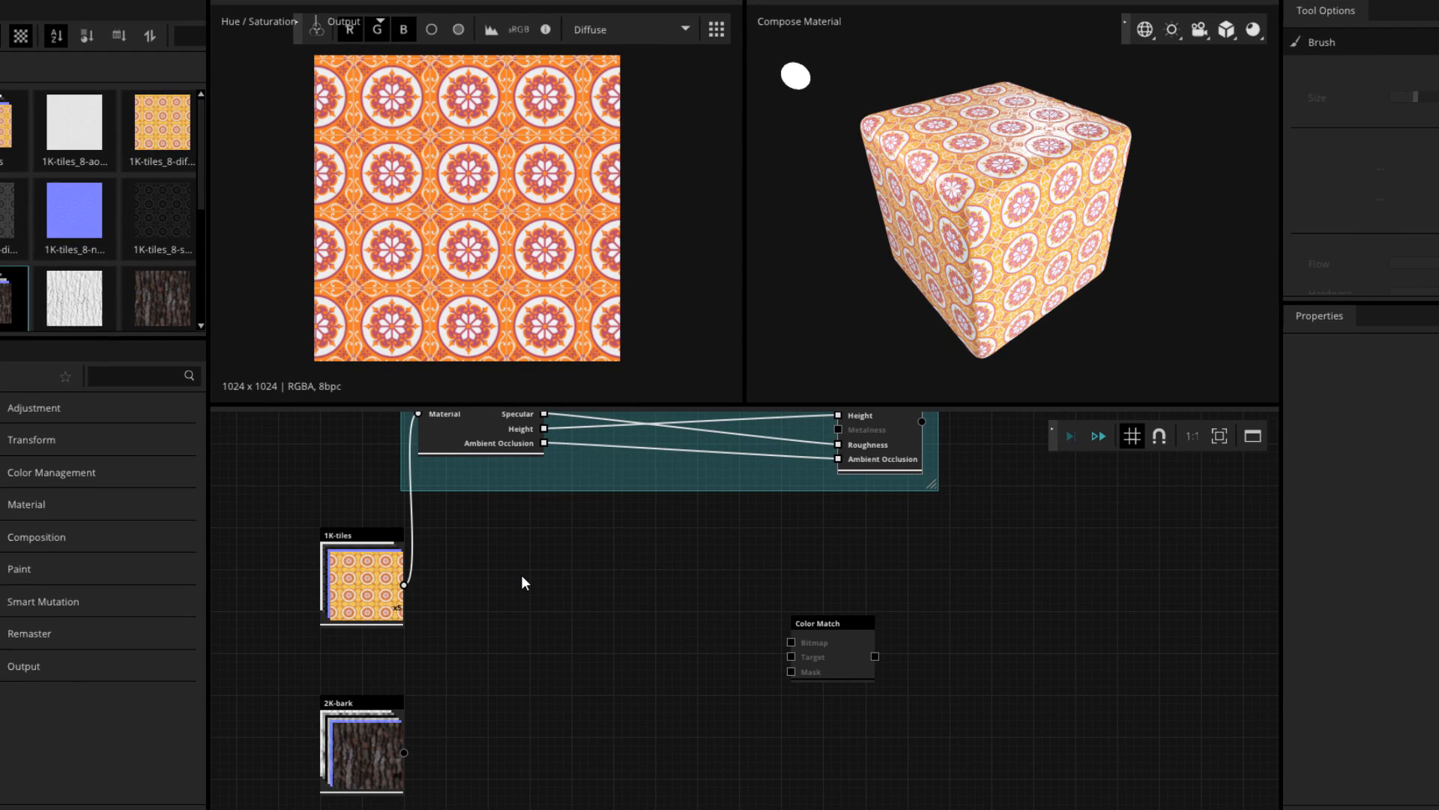
pyautogui.rightClick(521, 576)
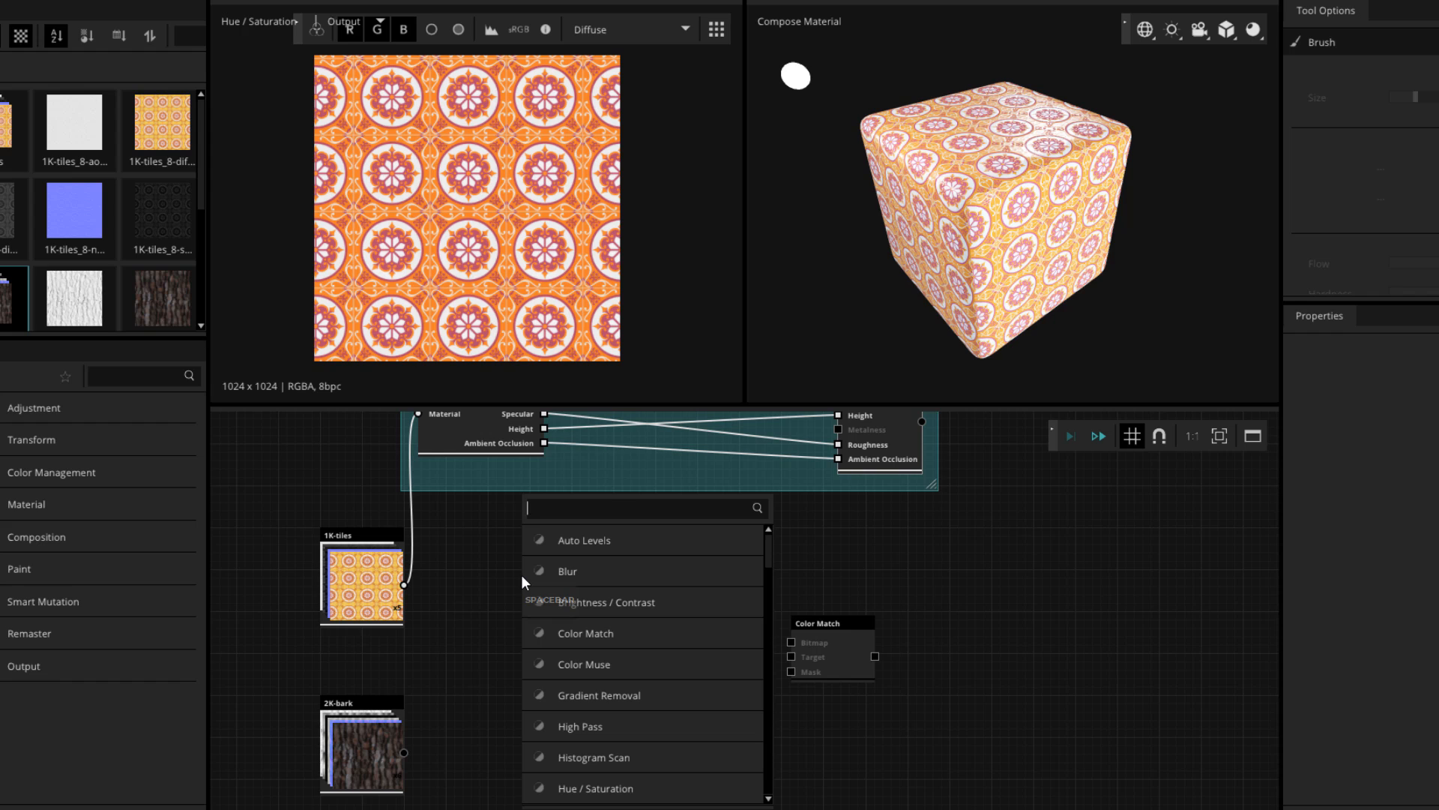
pyautogui.write('colo')
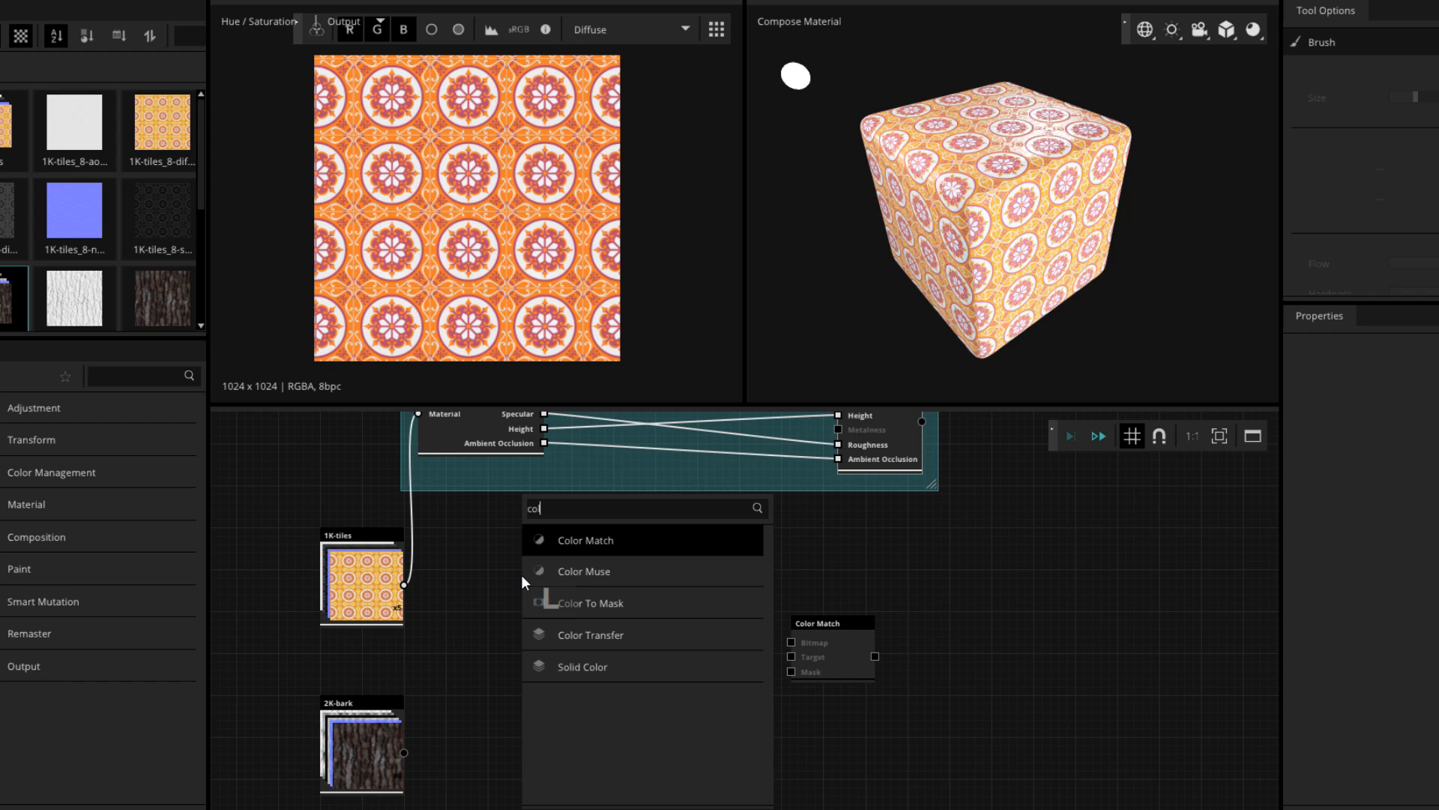
pyautogui.click(582, 636)
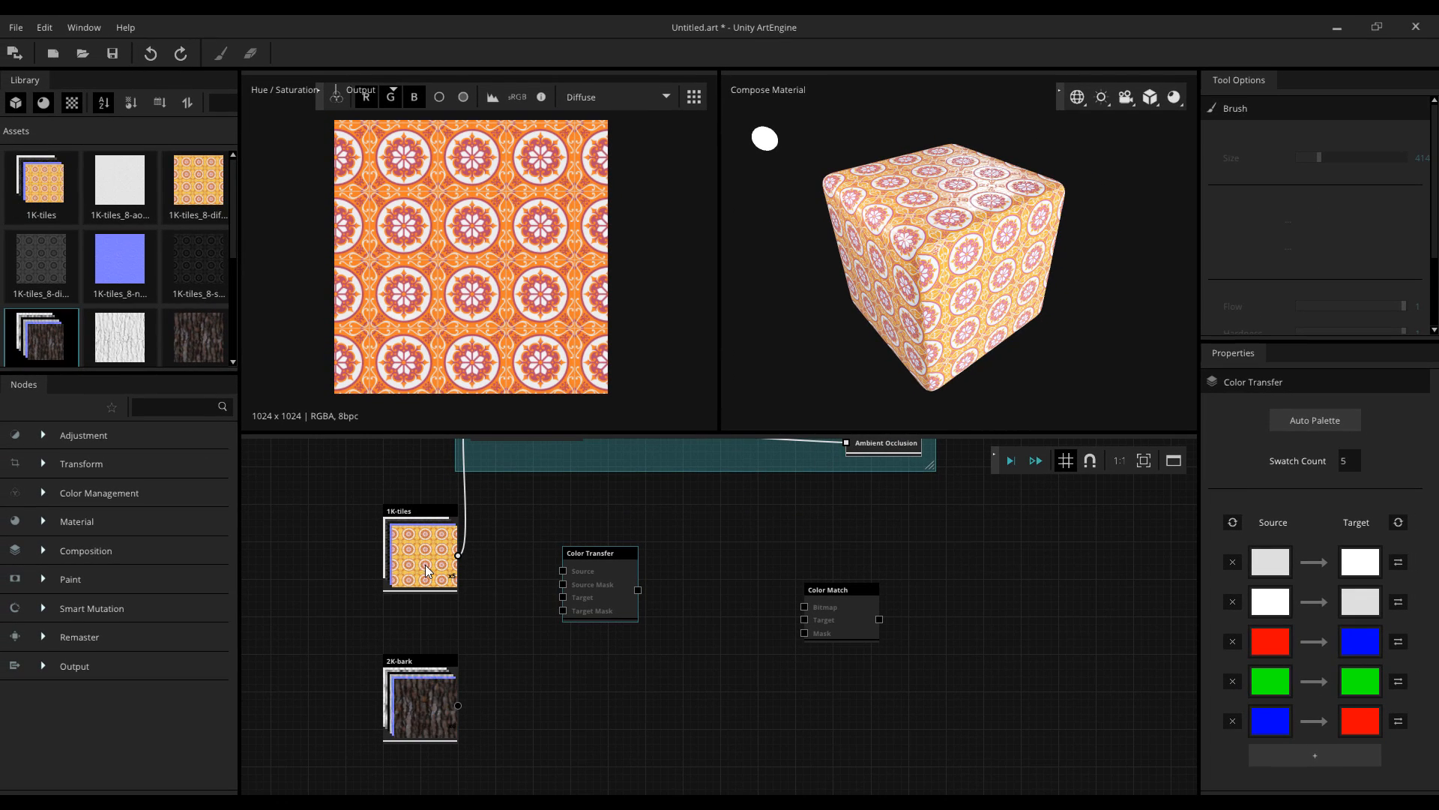
# - Try to connect the 1K-tiles material output directly to the Source input of Color Transfer
pyautogui.moveTo(446, 593); pyautogui.dragTo(408, 608, button='middle')
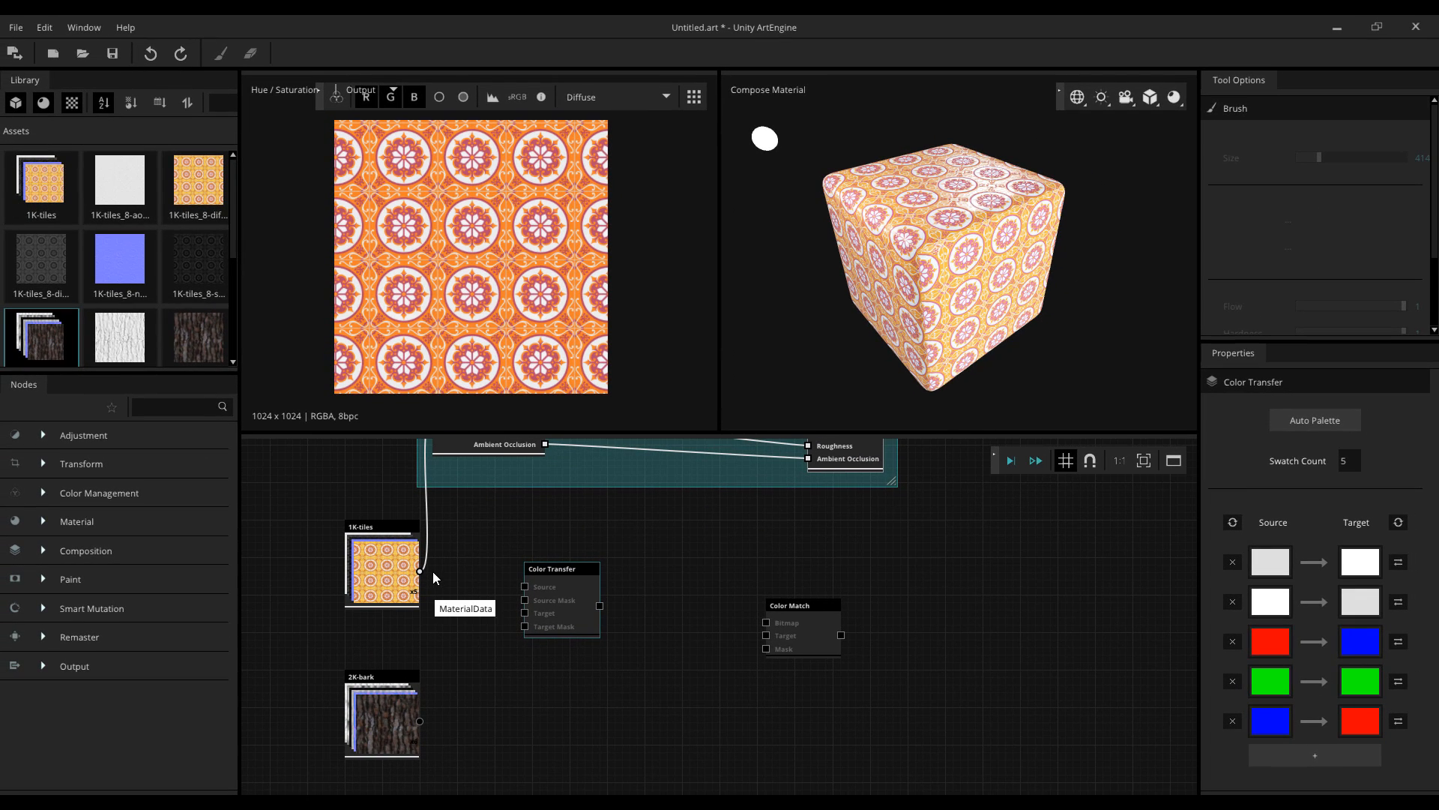
pyautogui.moveTo(420, 571); pyautogui.dragTo(524, 585)
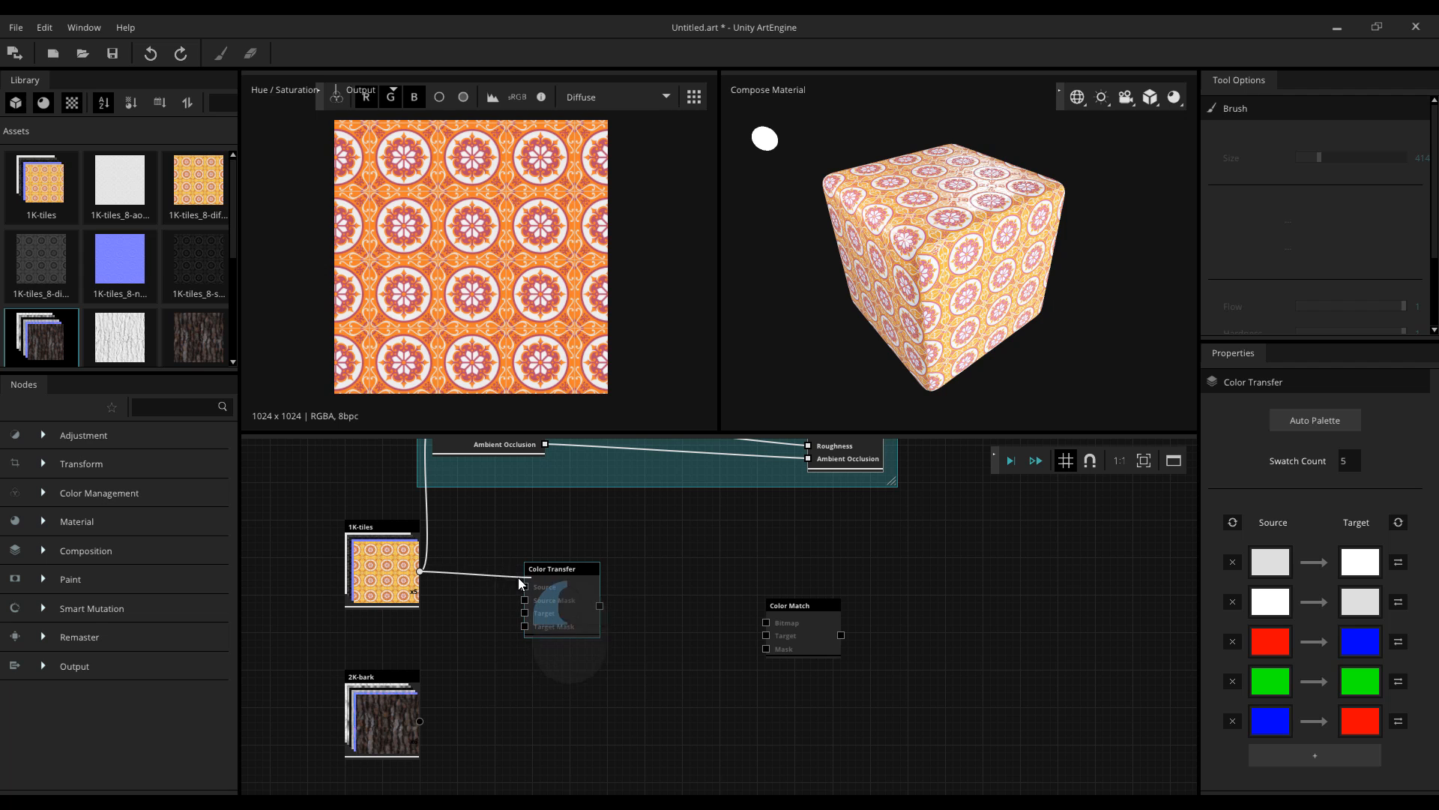
pyautogui.scroll(-1, 459, 658)
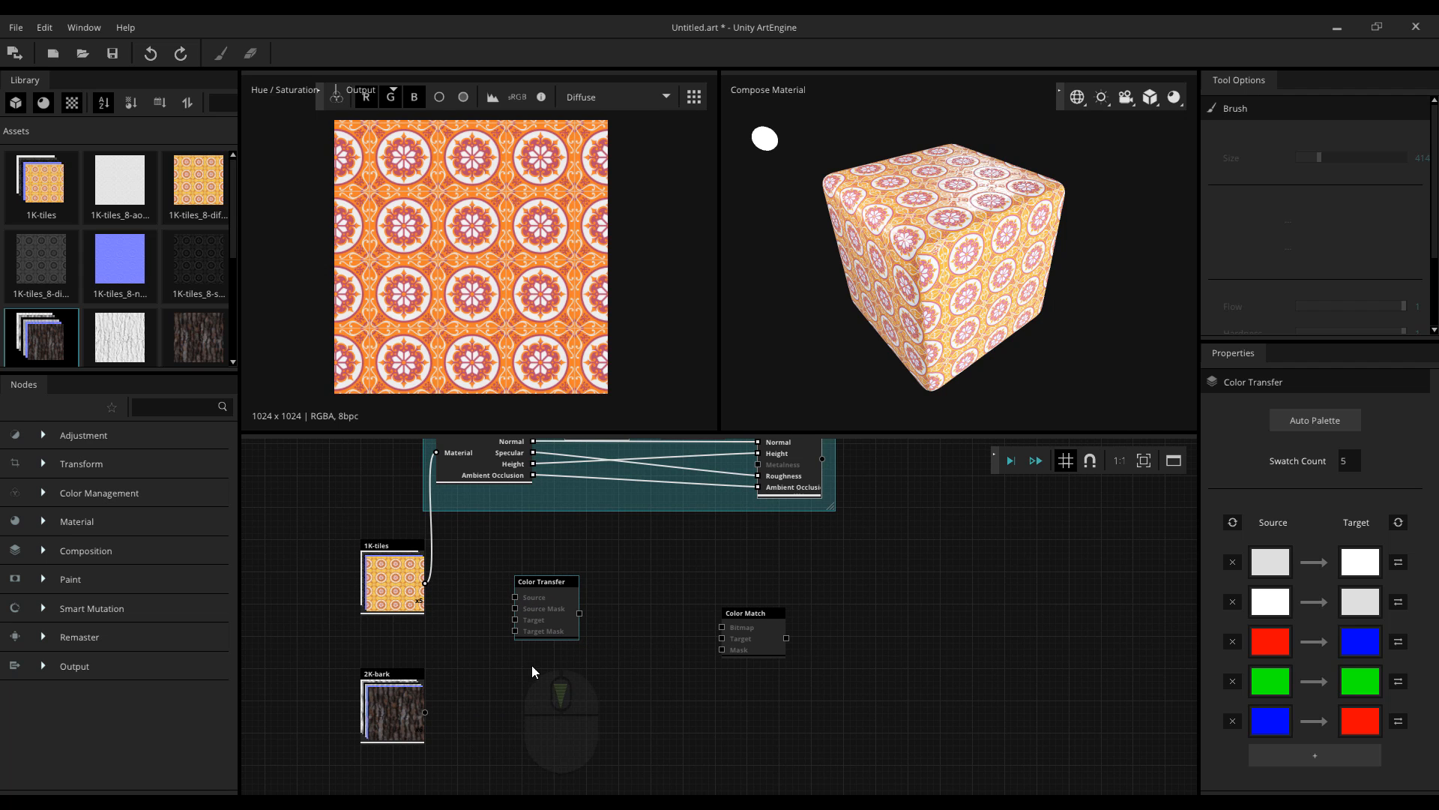
# - Move Color Transfer closer to Color Match and add a Split Material node fed by the 2K-bark material
pyautogui.moveTo(545, 608); pyautogui.dragTo(627, 646)
pyautogui.moveTo(578, 561); pyautogui.dragTo(519, 605, button='middle')
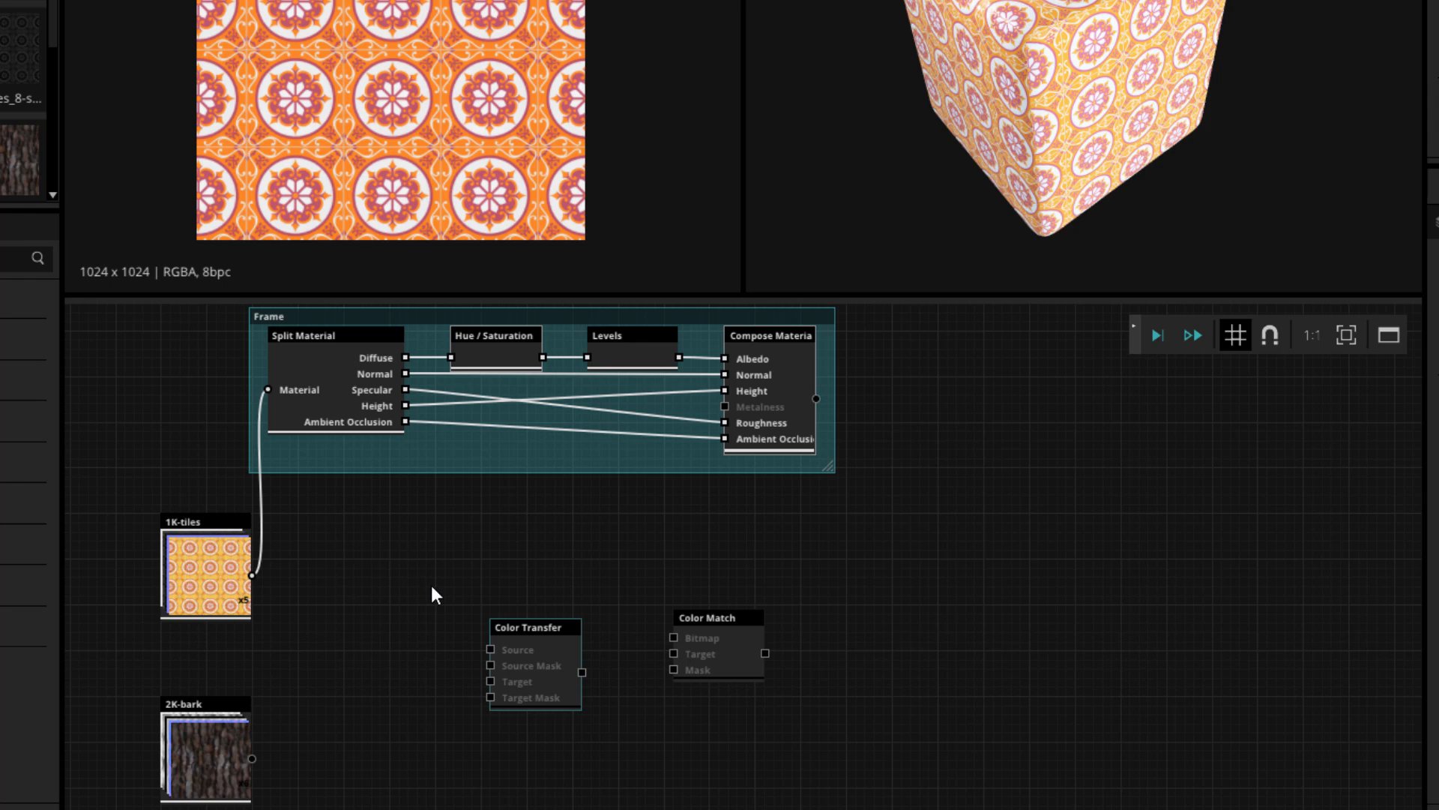
pyautogui.moveTo(431, 591); pyautogui.dragTo(436, 513, button='middle')
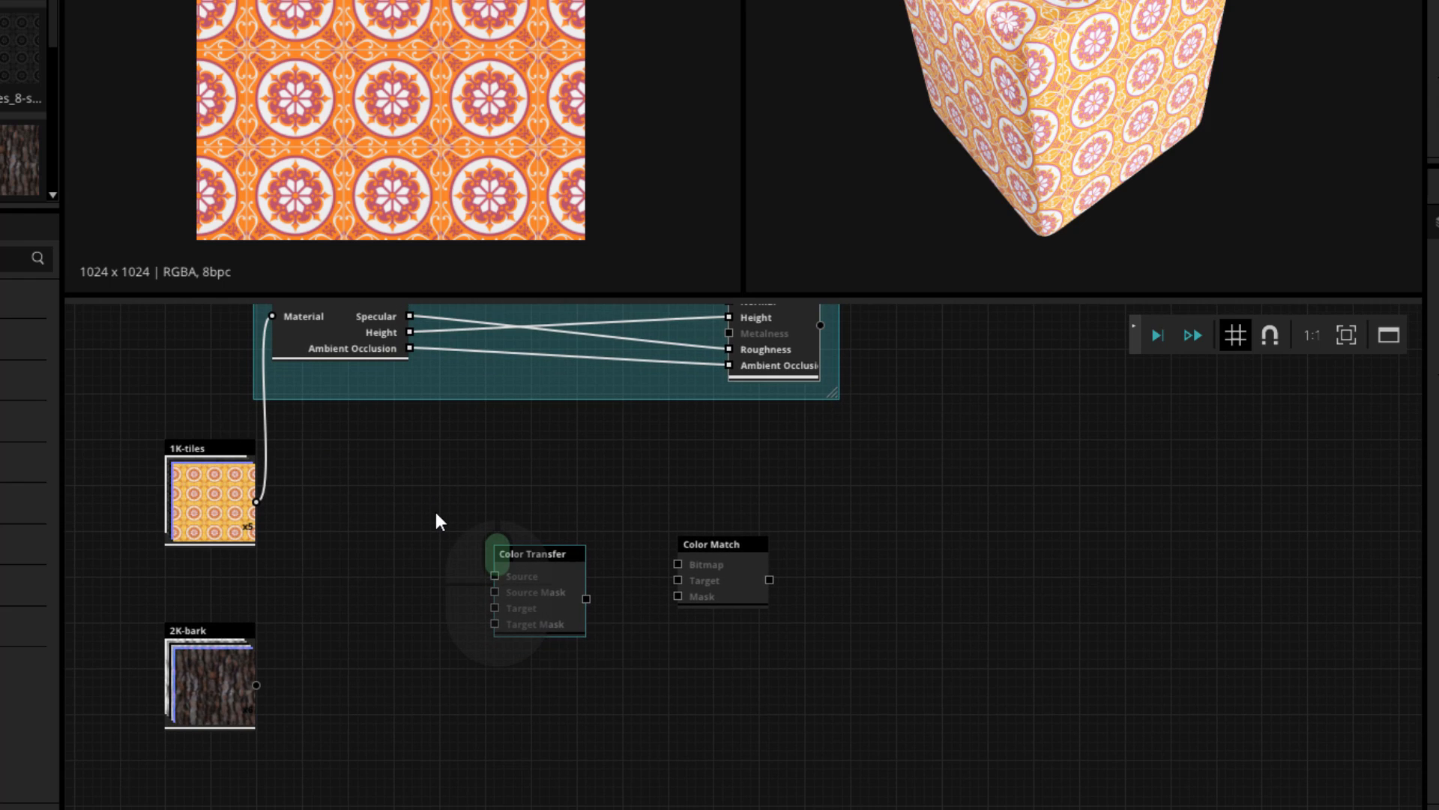
pyautogui.click(397, 634)
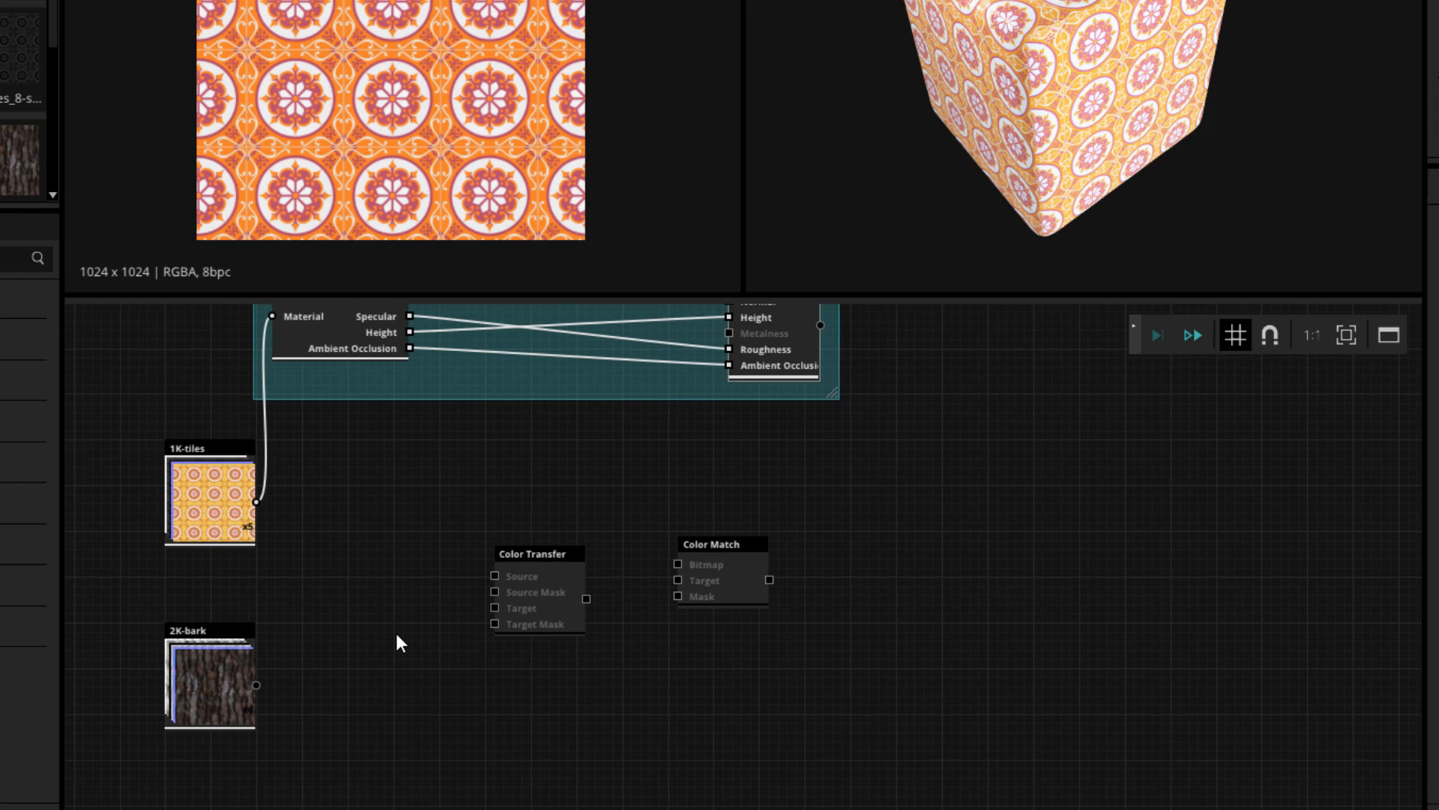
pyautogui.press('space')
pyautogui.write('s')
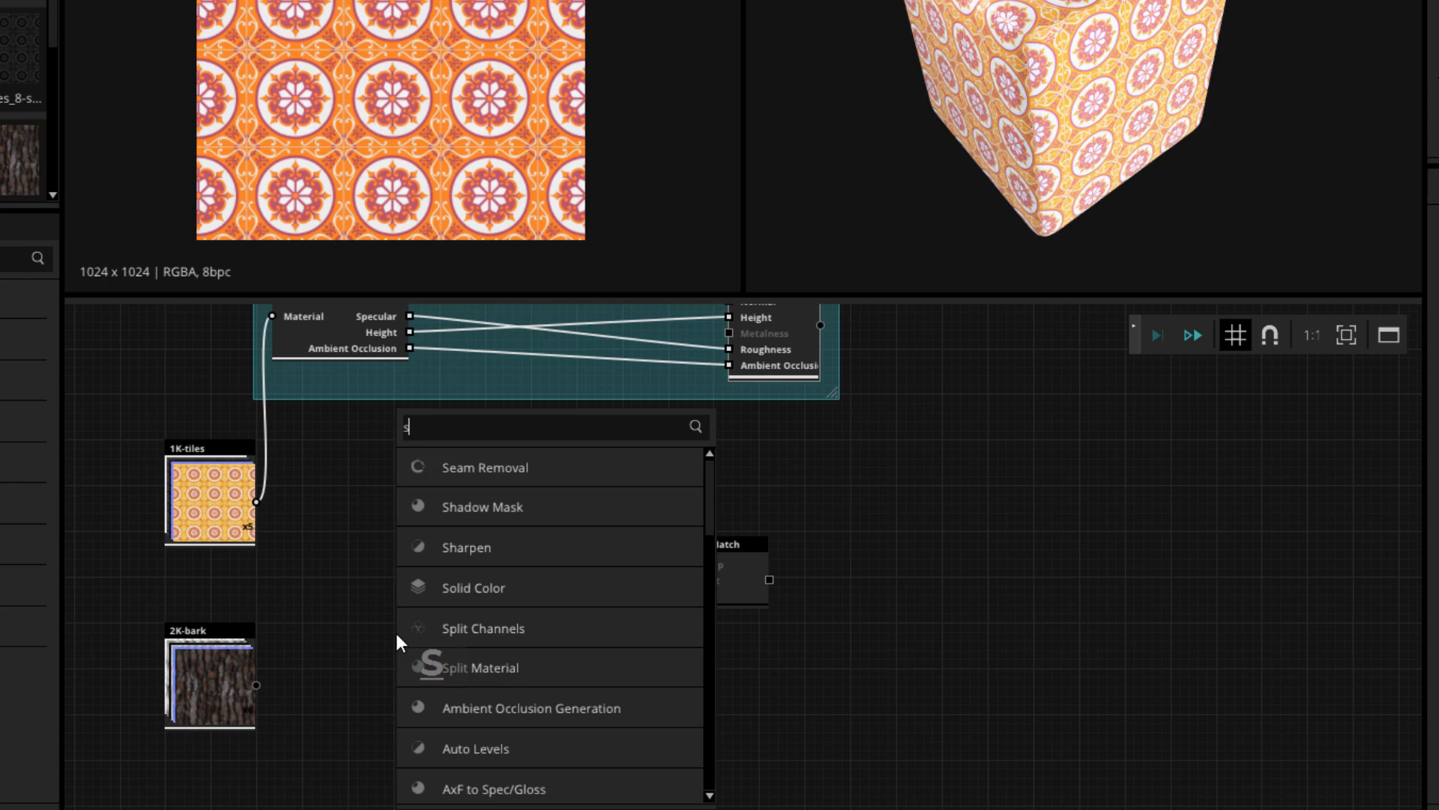
pyautogui.write('pl')
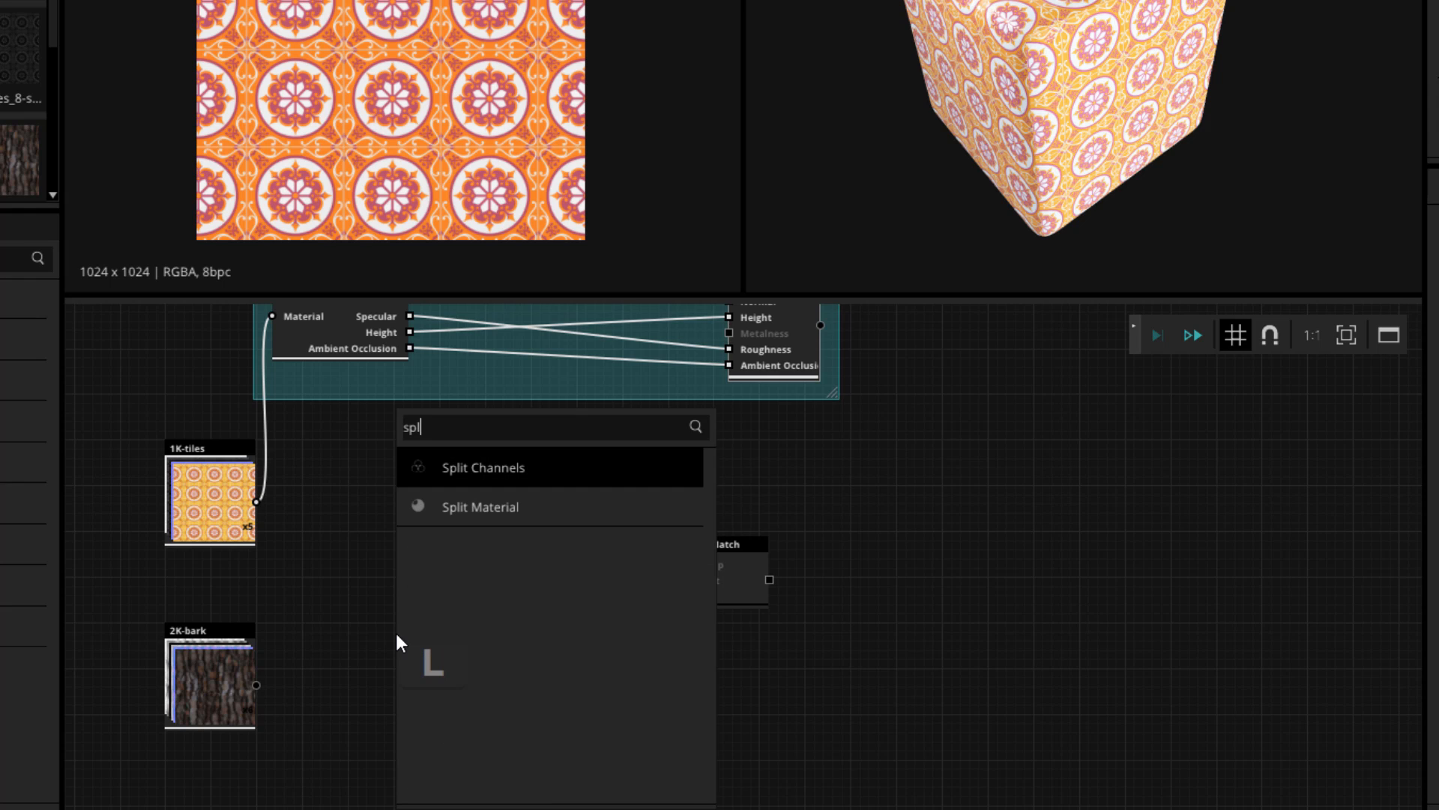
pyautogui.click(495, 506)
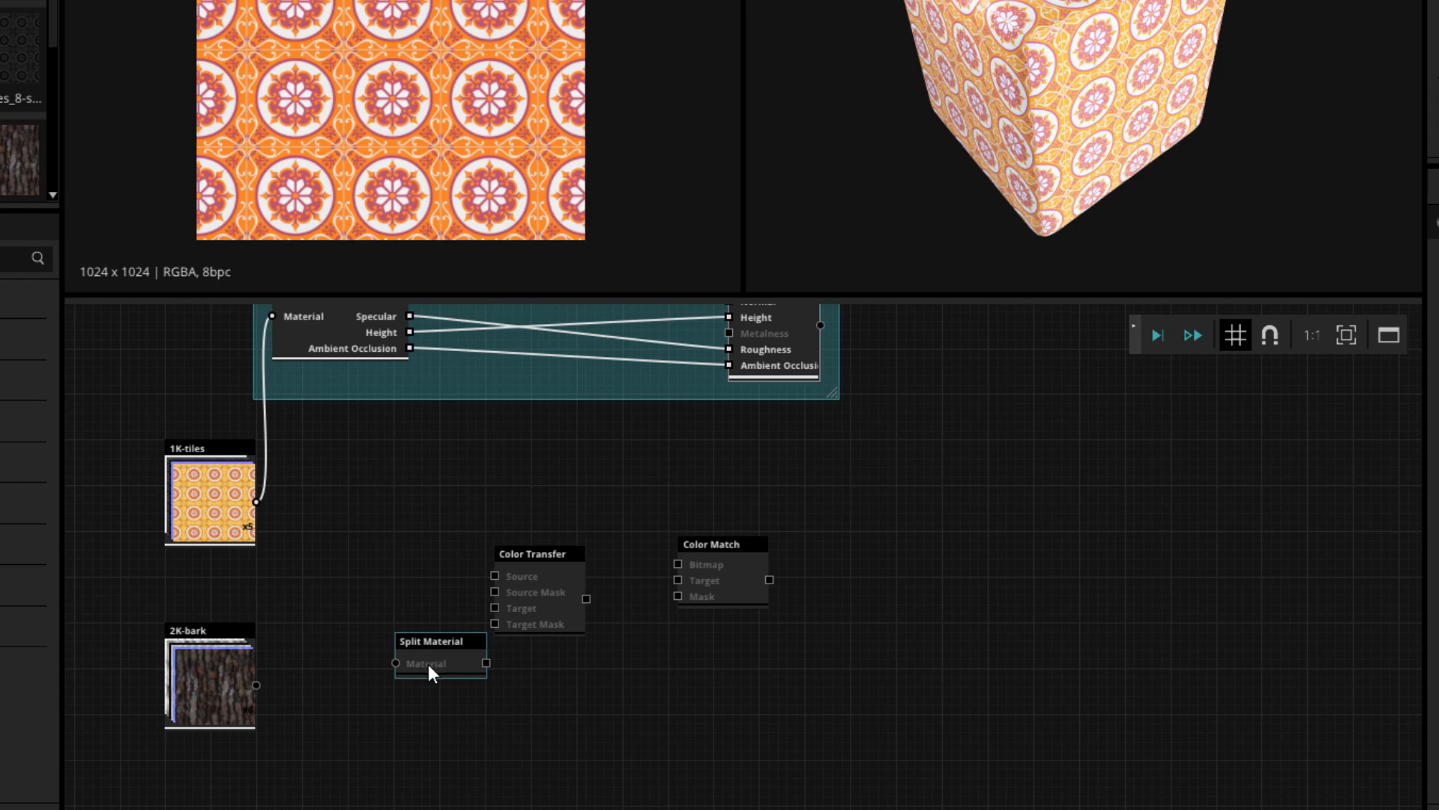
pyautogui.click(363, 684)
pyautogui.moveTo(256, 684); pyautogui.dragTo(313, 691)
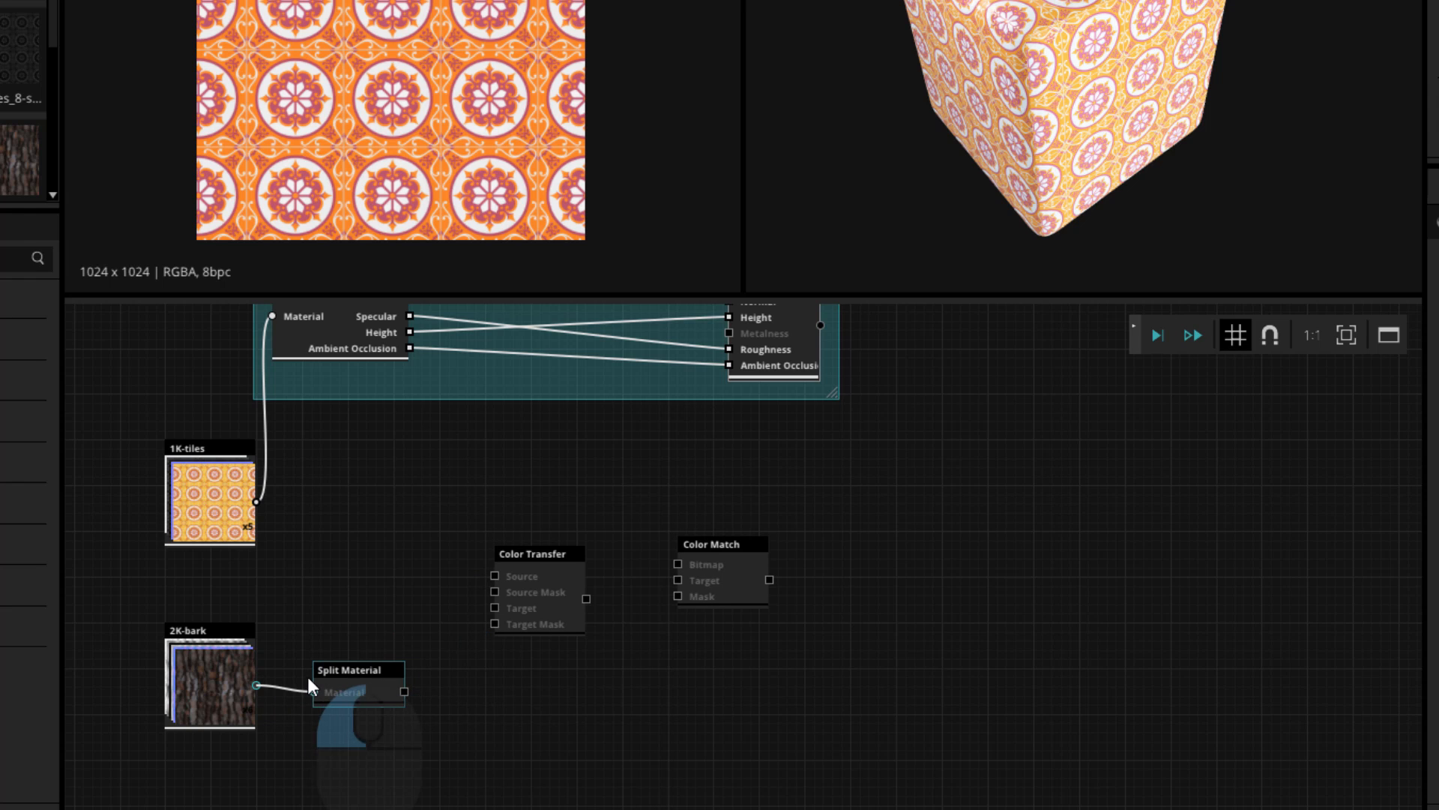
# - Connect the tile Split Material's Diffuse to Color Transfer's Source and the bark Split Material's Diffuse to its Target
pyautogui.moveTo(399, 414); pyautogui.dragTo(330, 510, button='middle')
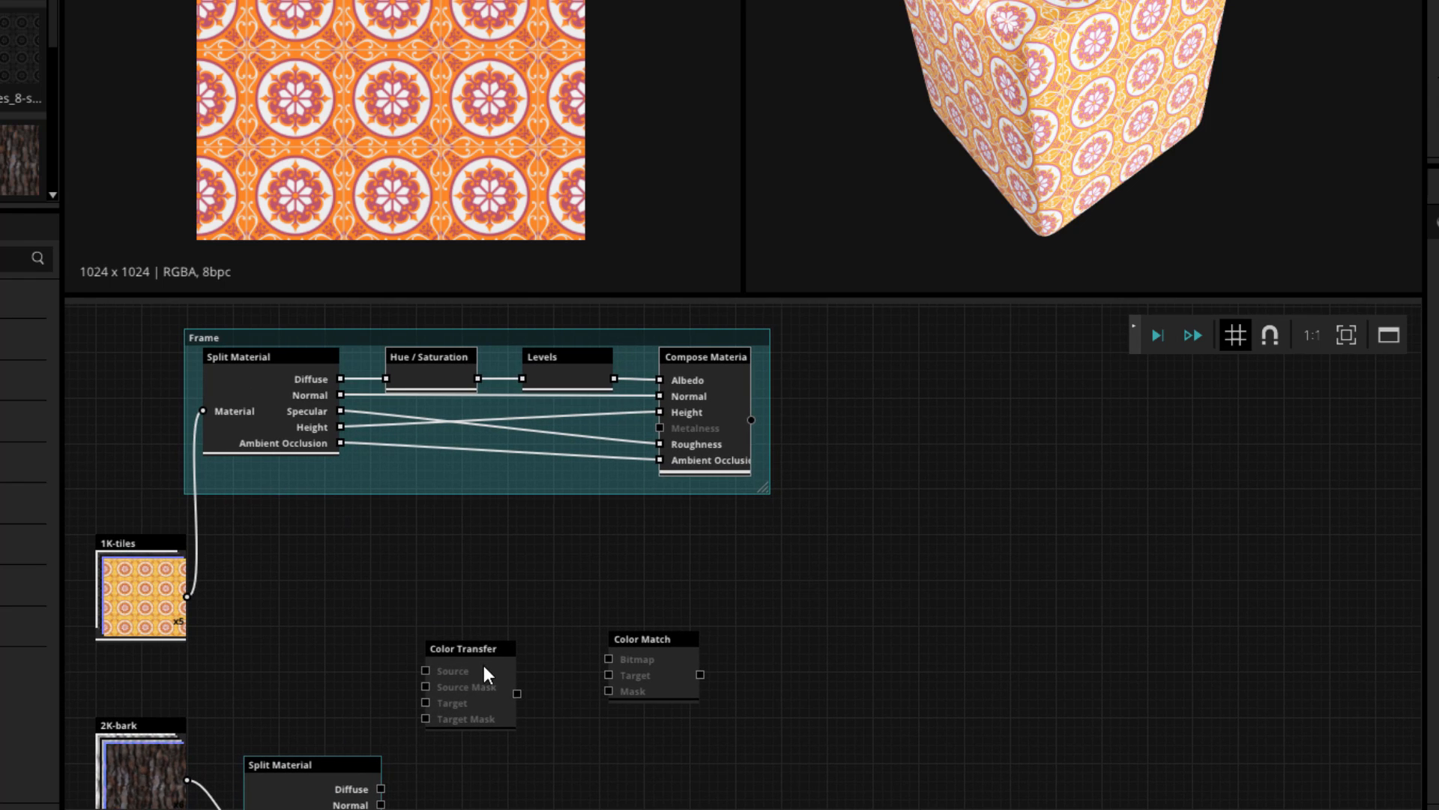
pyautogui.moveTo(350, 787); pyautogui.dragTo(418, 703, button='middle')
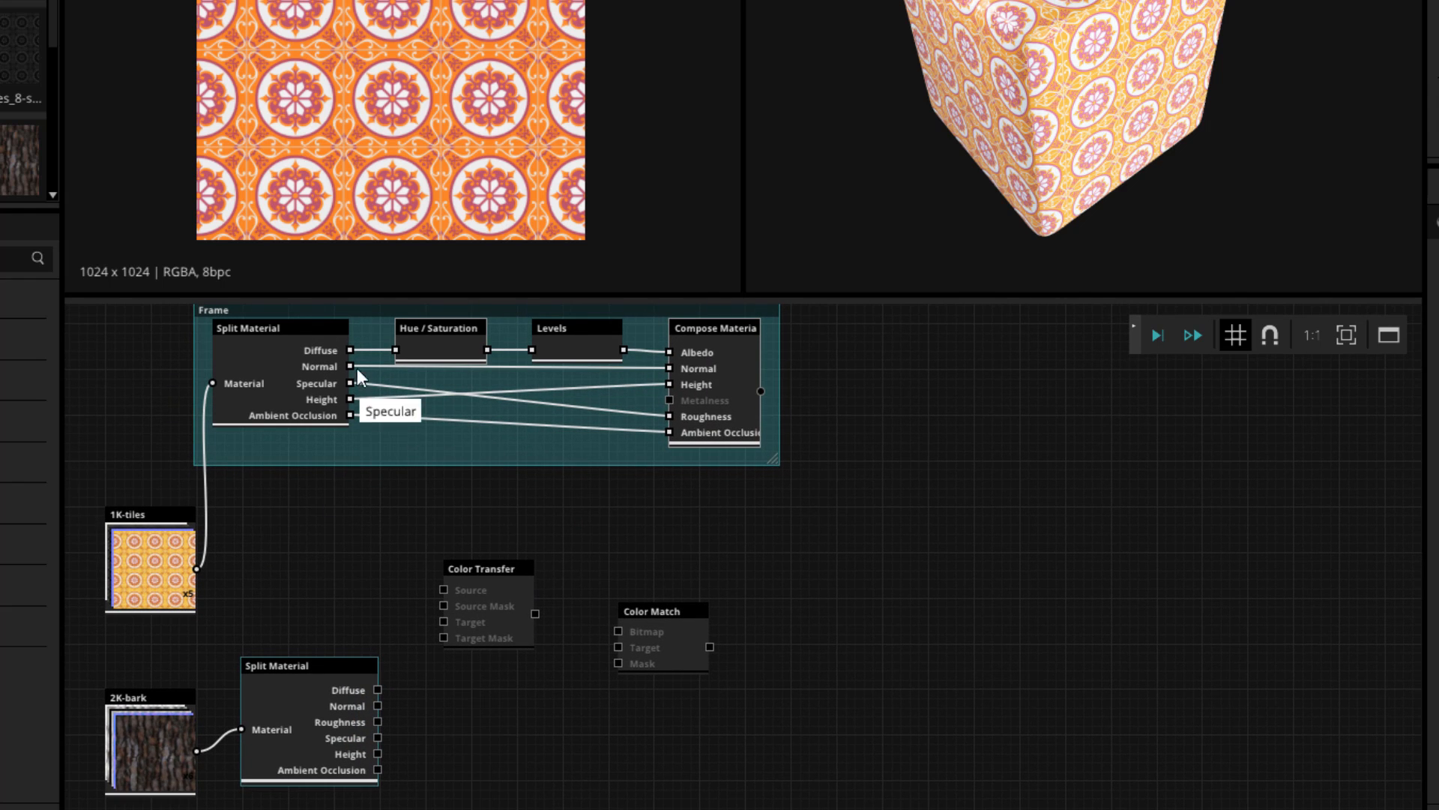
pyautogui.moveTo(350, 350); pyautogui.dragTo(444, 589)
pyautogui.moveTo(487, 655); pyautogui.dragTo(578, 564)
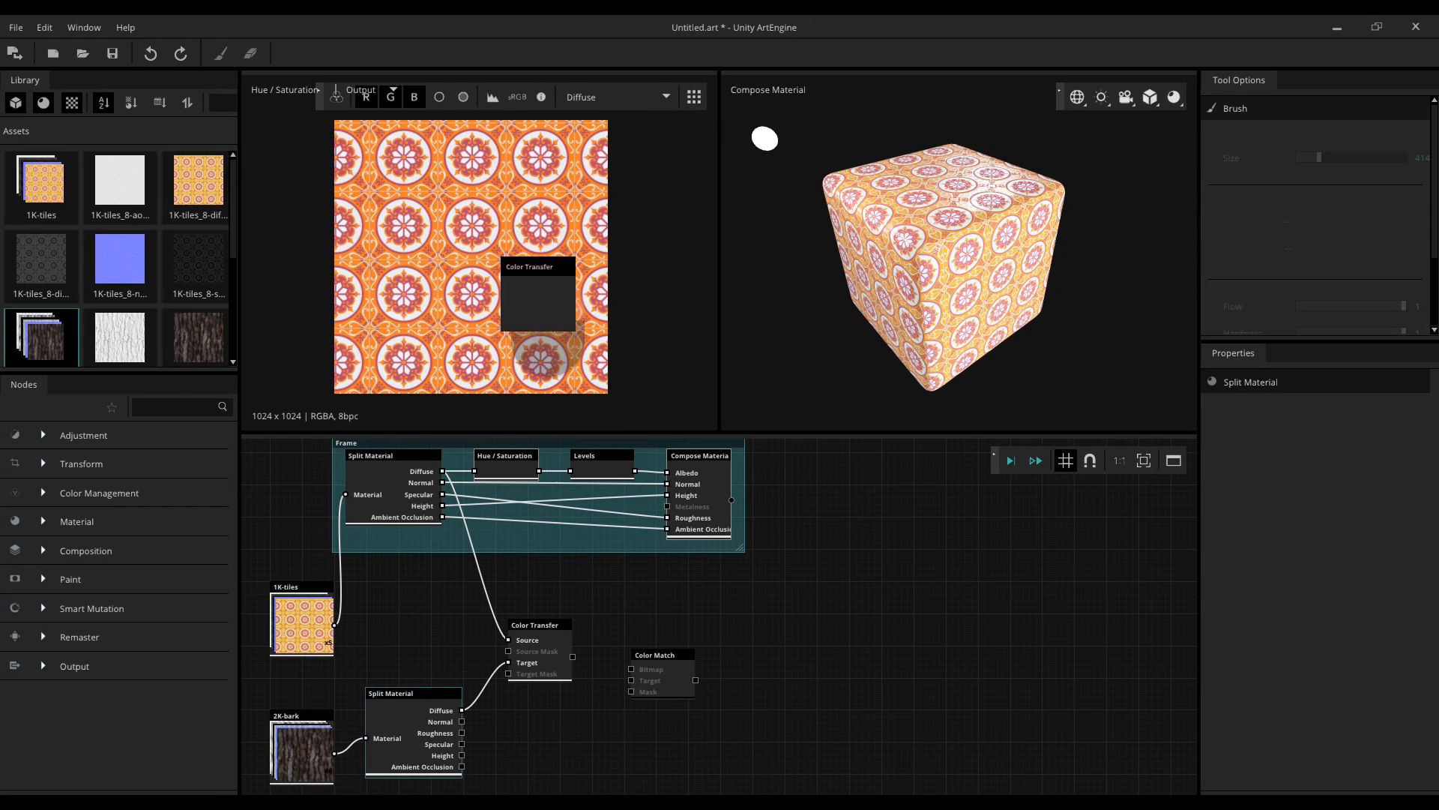
# - Preview the Color Transfer node in the 3D viewer and replace the first swatch's target color with its source yellow
pyautogui.moveTo(546, 646); pyautogui.dragTo(970, 225)
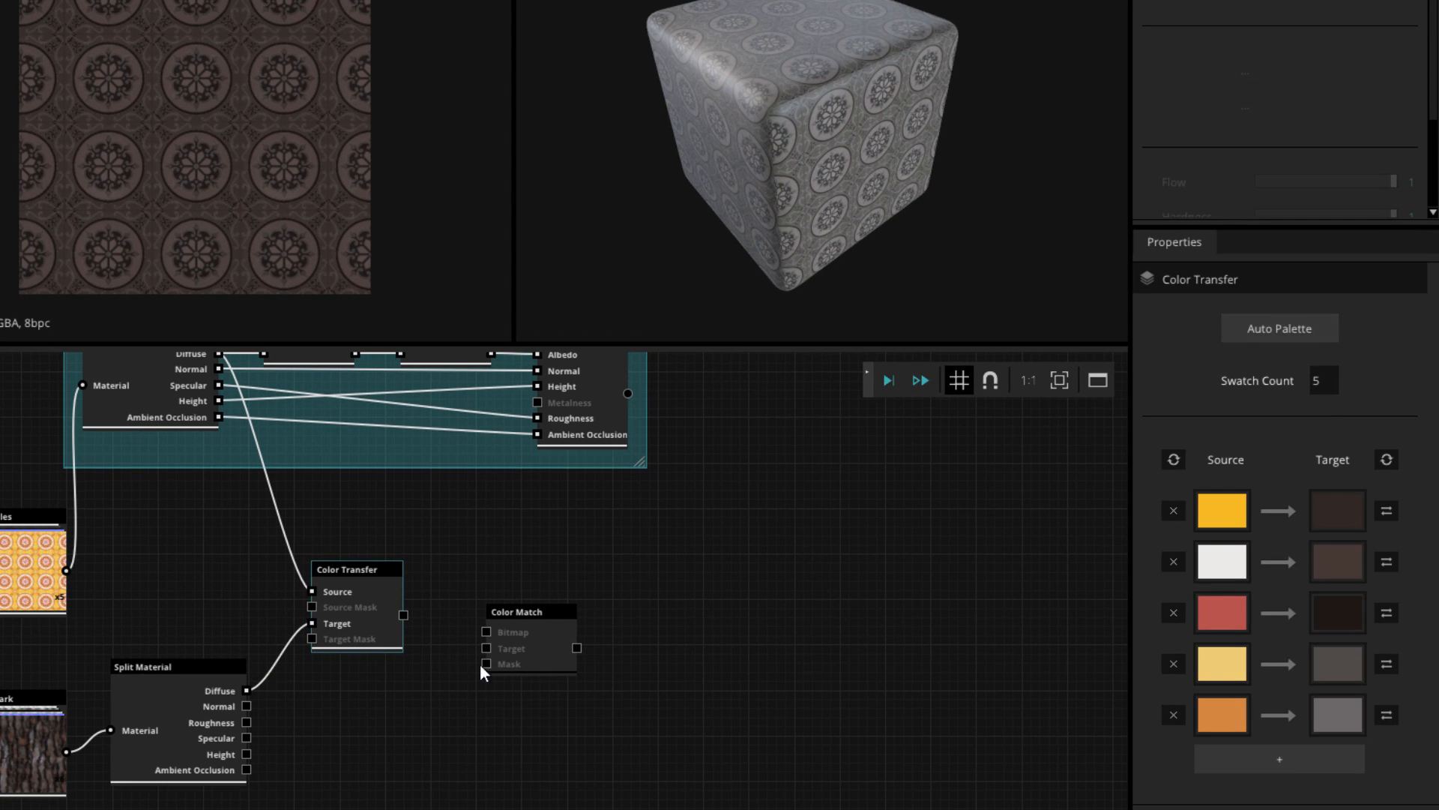
pyautogui.click(1387, 511)
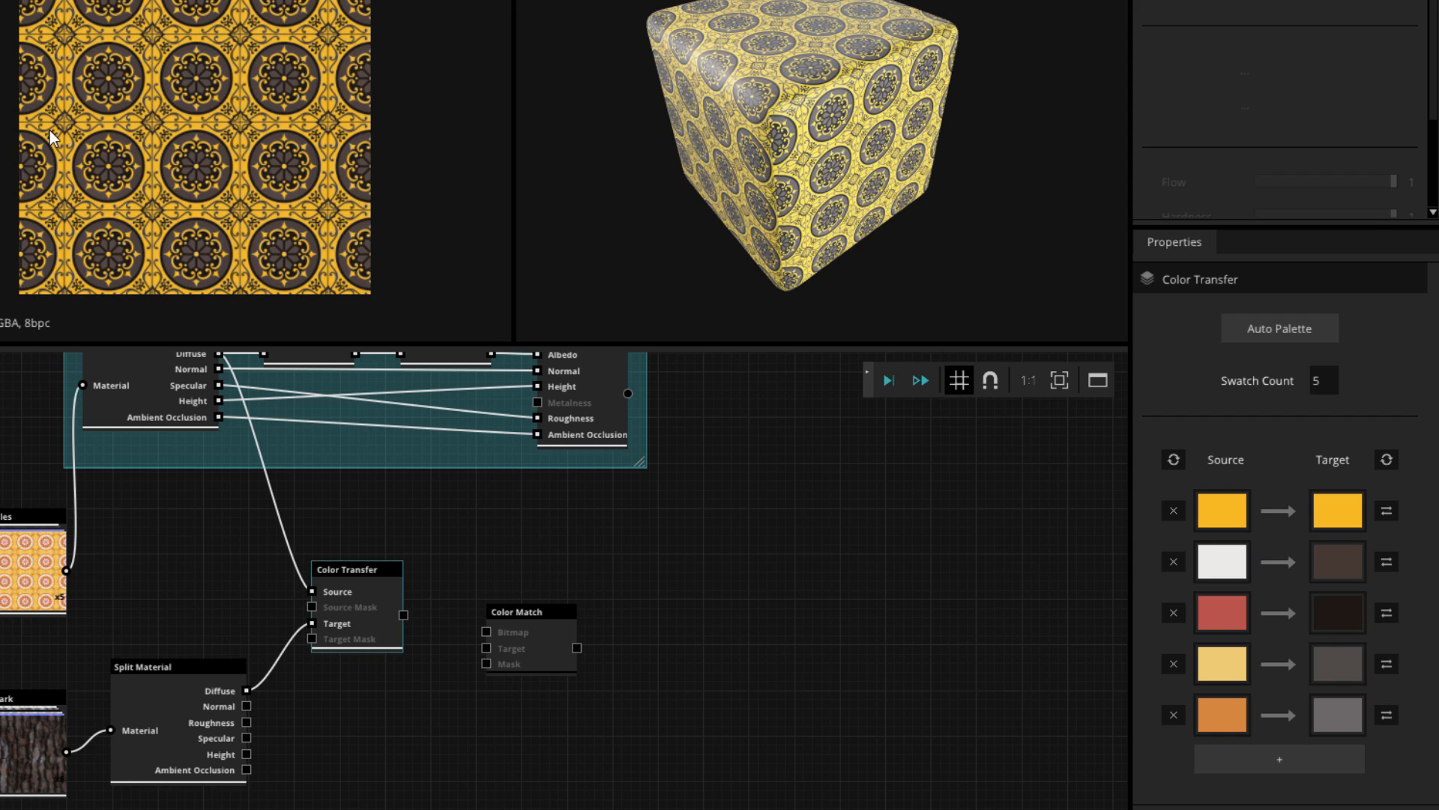
pyautogui.scroll(3, 107, 46)
pyautogui.scroll(3, 167, 83)
pyautogui.scroll(-7, 279, 122)
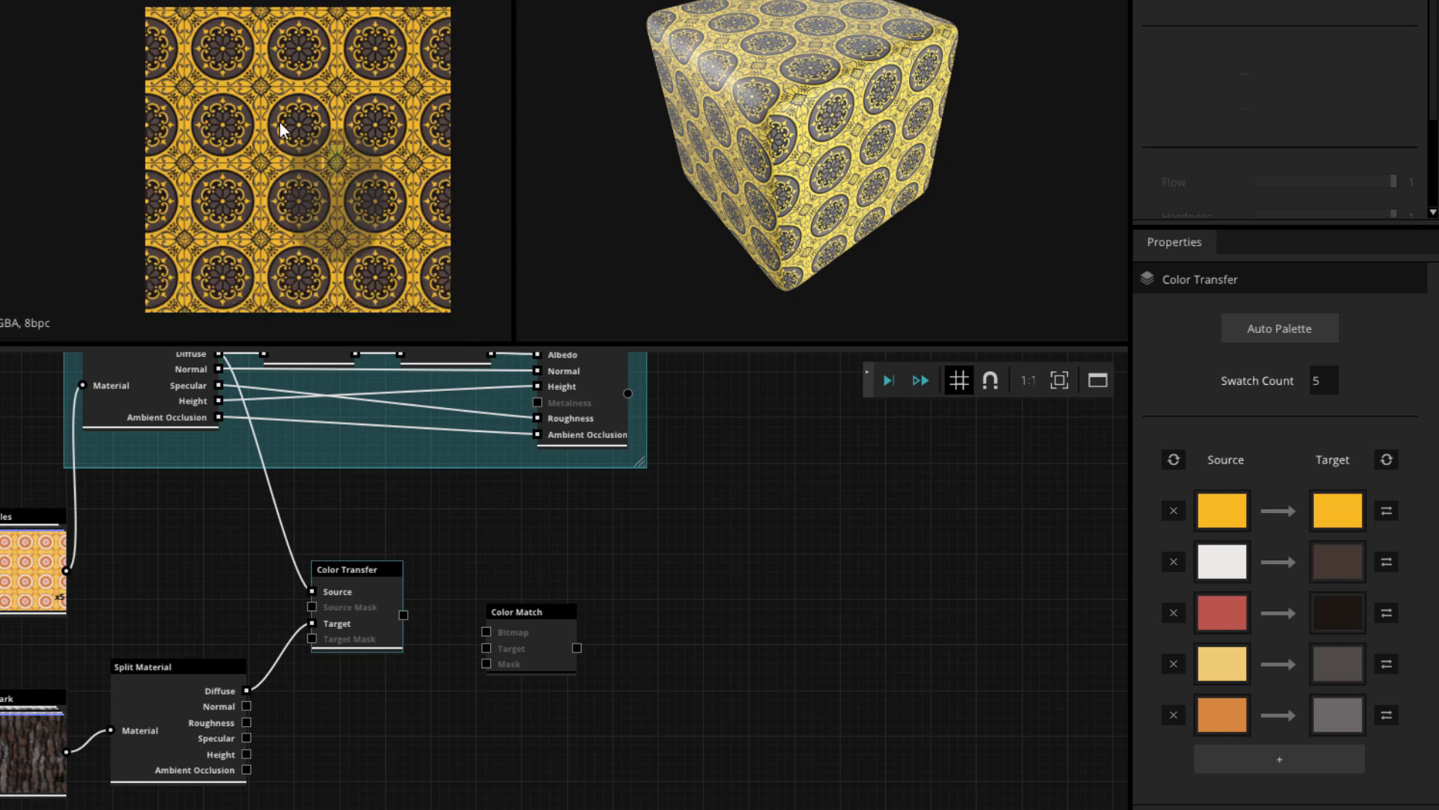
pyautogui.scroll(5, 280, 122)
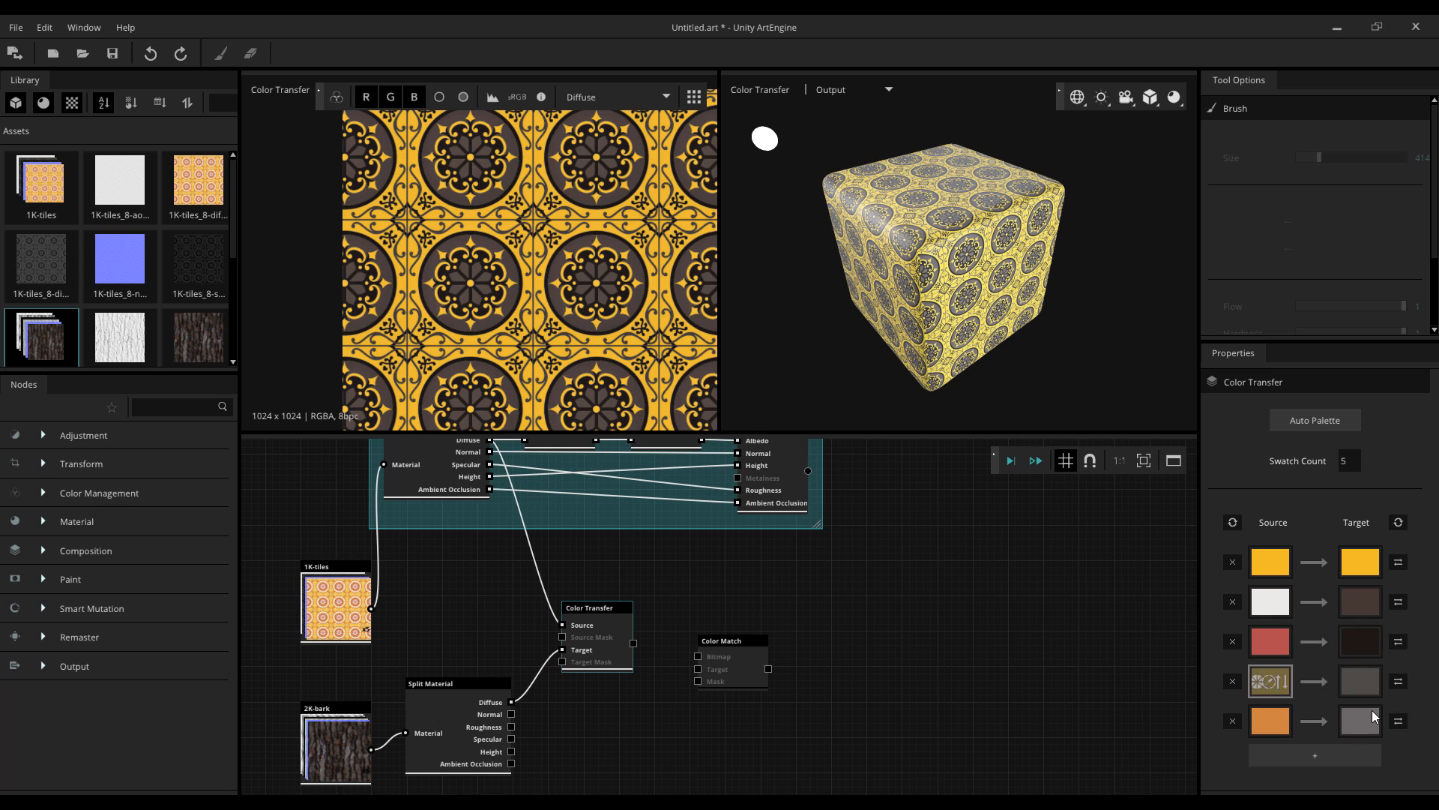
# - Compare the palette with the original tile texture and replace the third swatch's target color with its source red
pyautogui.scroll(5, 469, 586)
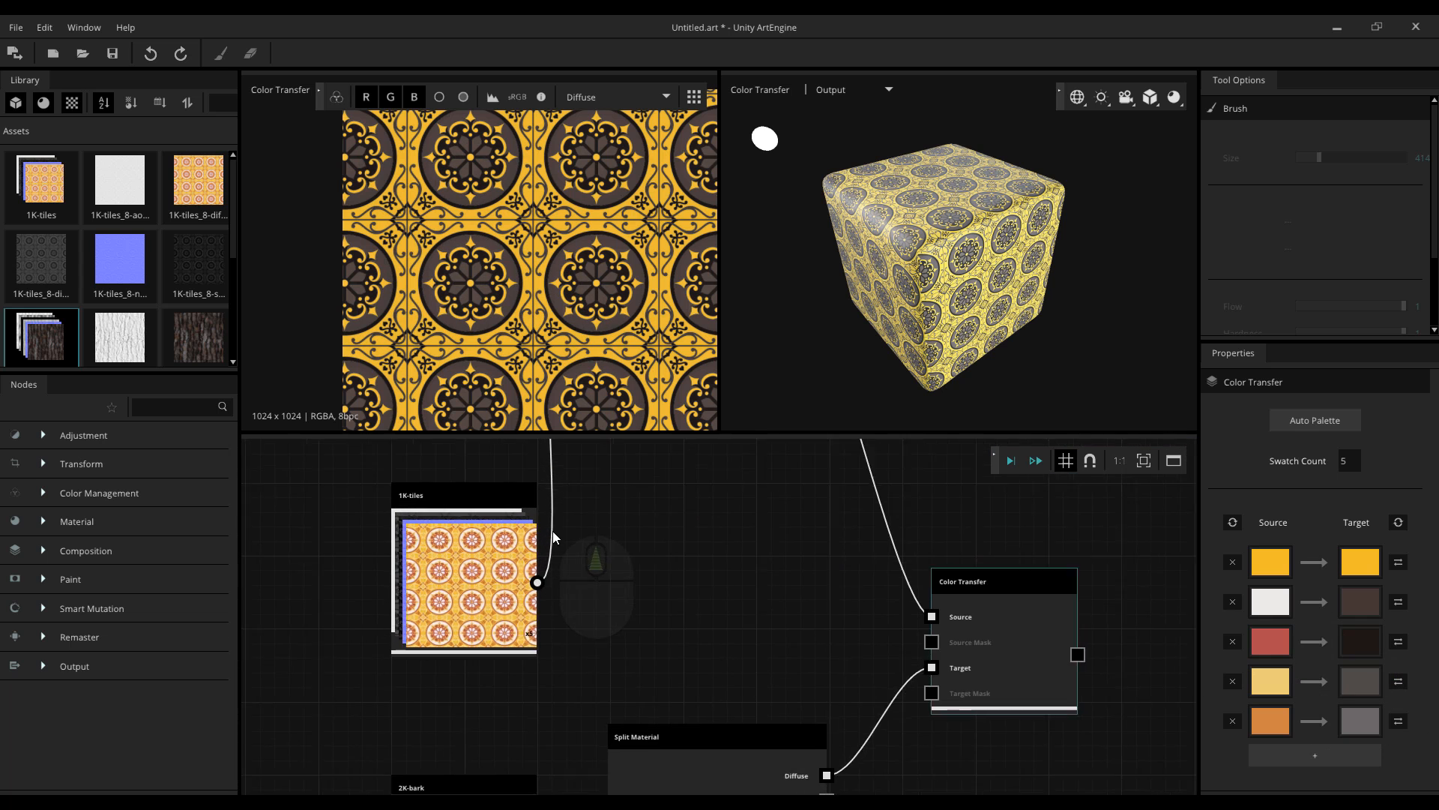
pyautogui.scroll(5, 457, 583)
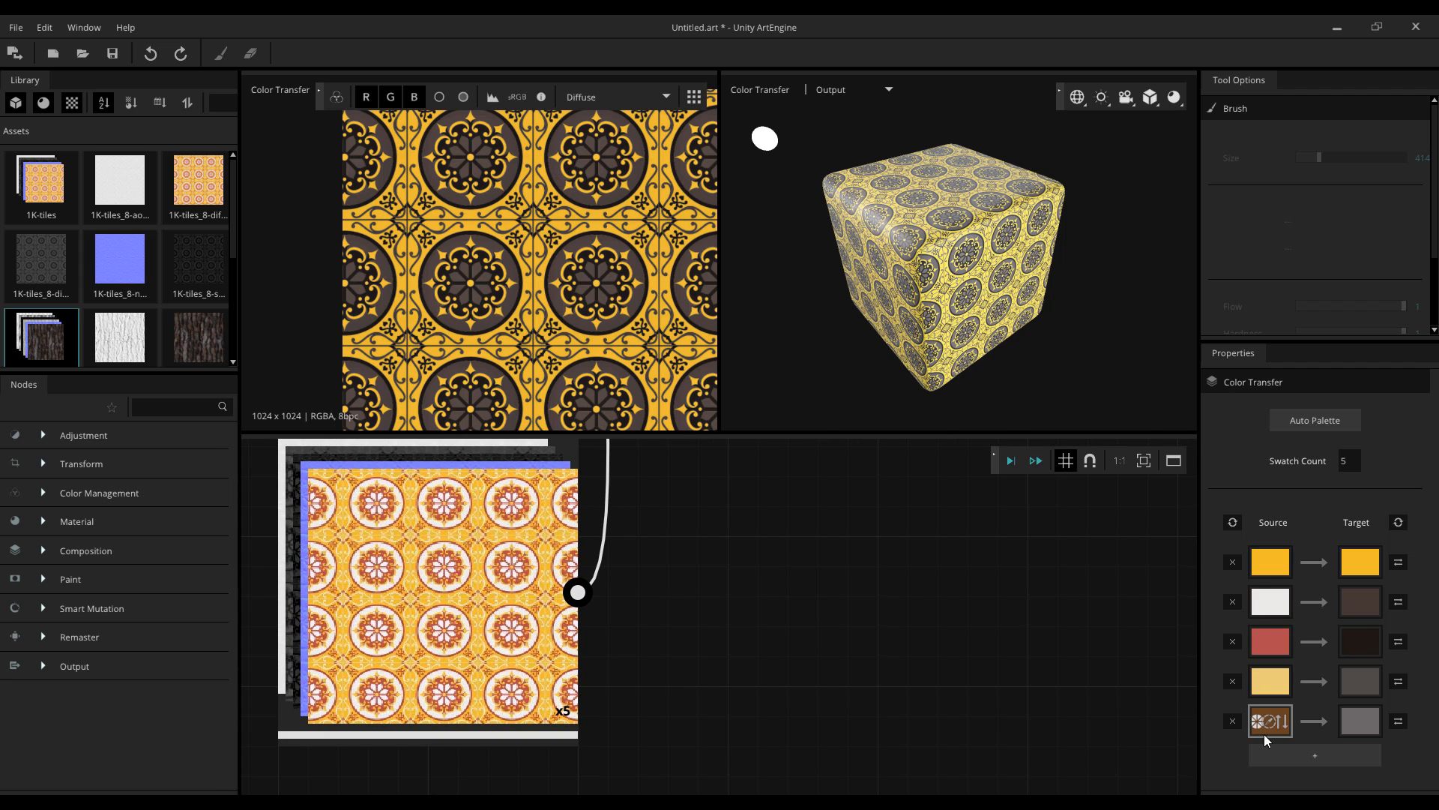
pyautogui.scroll(-5, 724, 646)
pyautogui.scroll(-4, 724, 646)
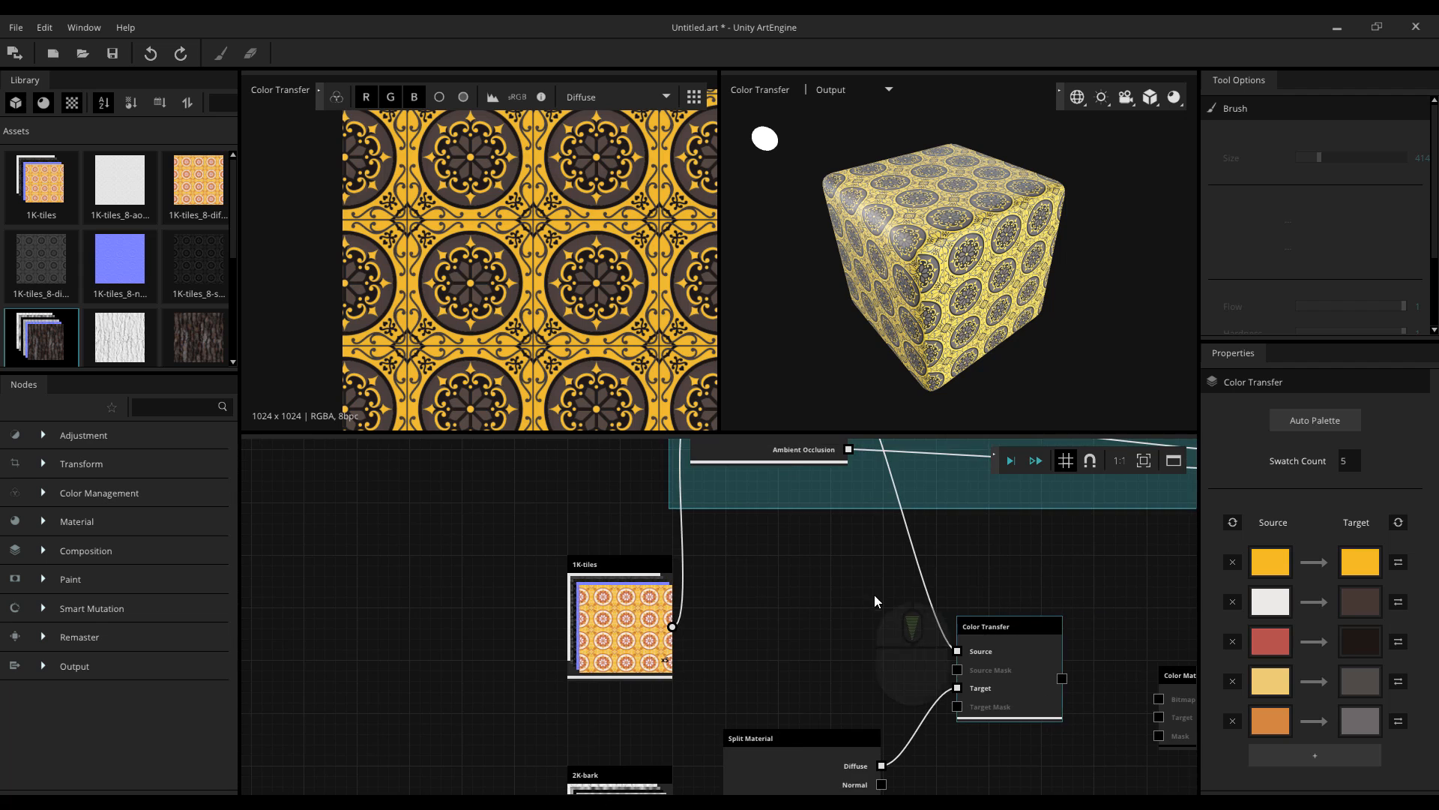
pyautogui.moveTo(839, 590); pyautogui.dragTo(661, 480, button='middle')
pyautogui.scroll(-3, 701, 598)
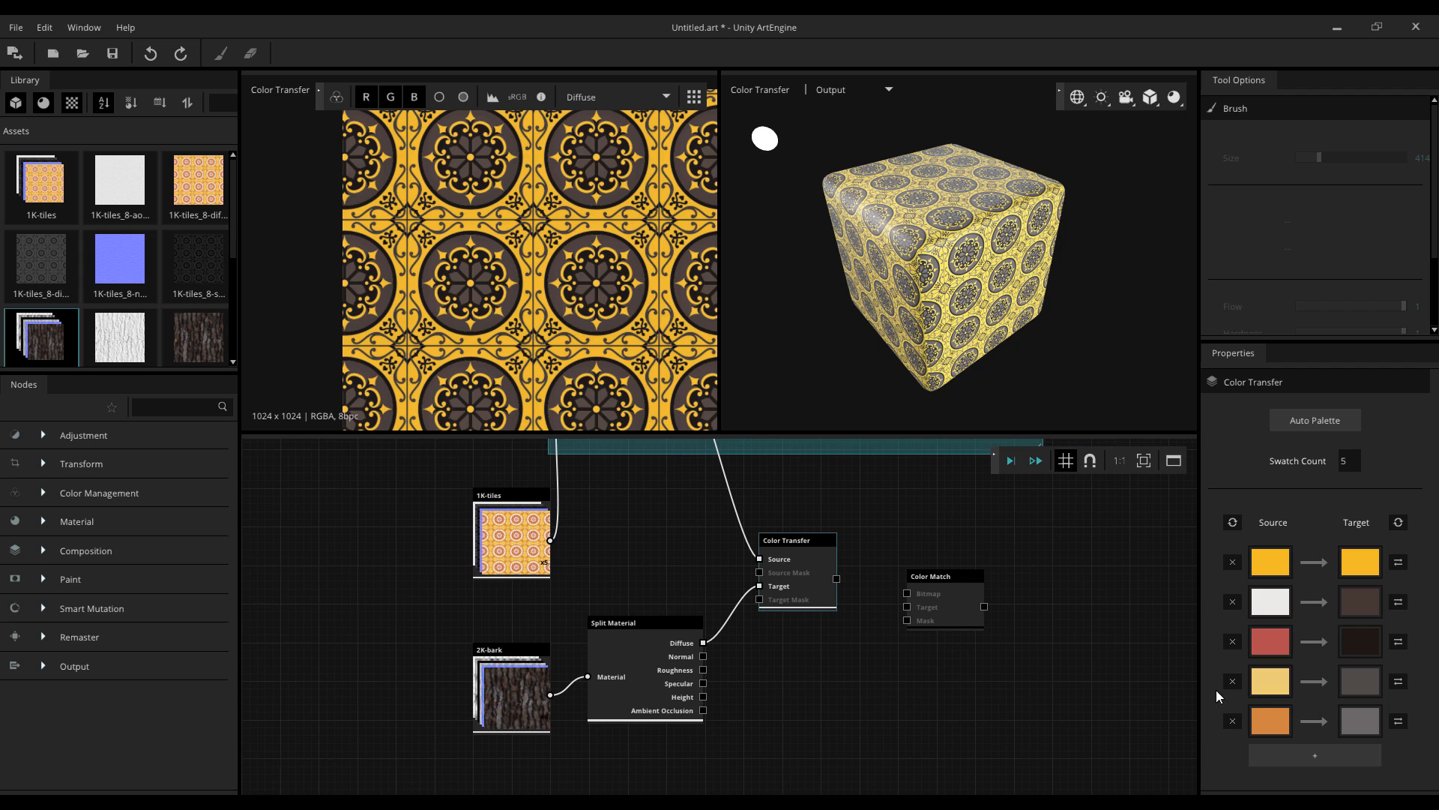
pyautogui.click(1398, 641)
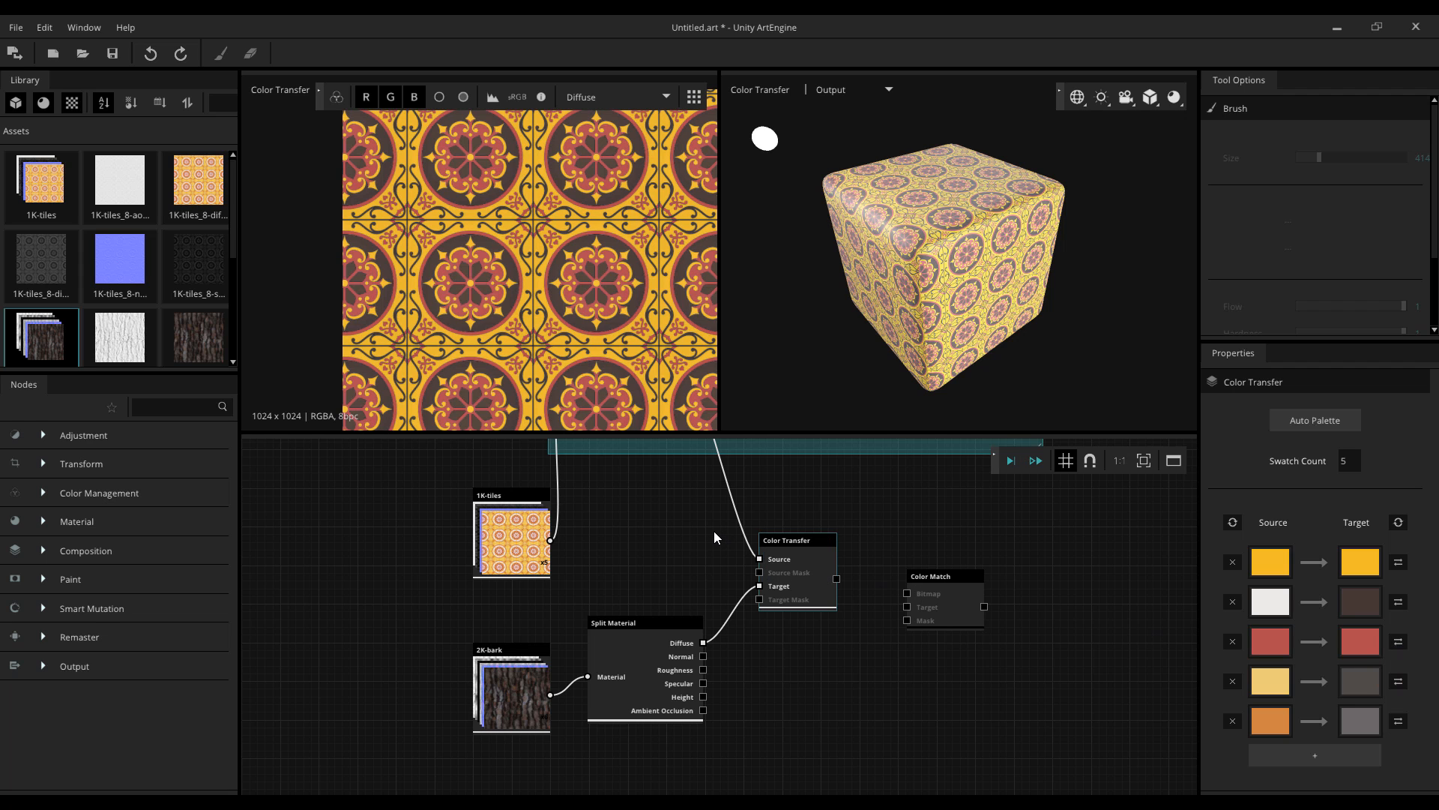
# - Show the Color Transfer result as a repeating tiled pattern in the 2D viewer
pyautogui.scroll(-3, 458, 262)
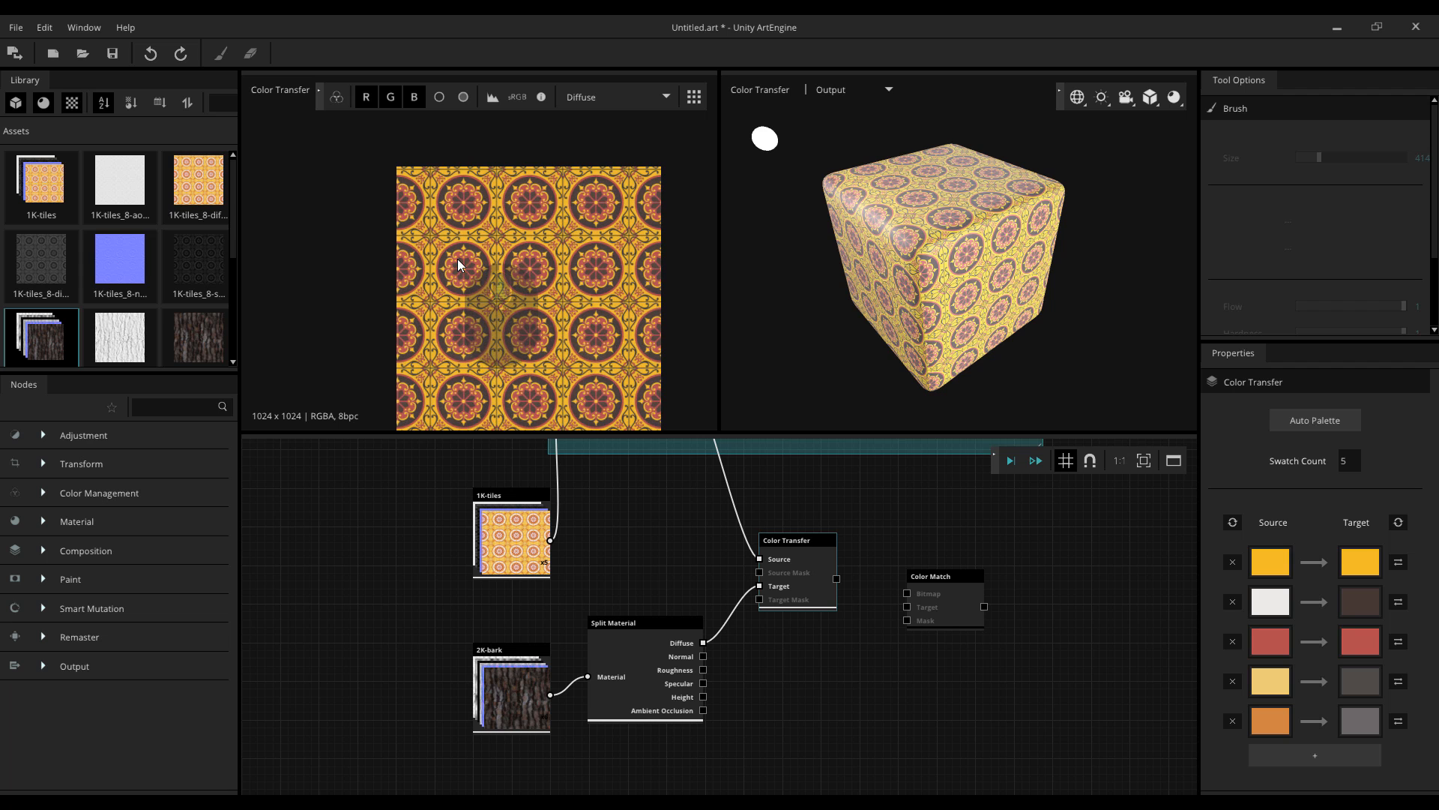
pyautogui.moveTo(447, 235)
pyautogui.mouseDown(button='middle')
pyautogui.moveTo(415, 227)
pyautogui.moveTo(455, 250)
pyautogui.mouseUp(button='middle')
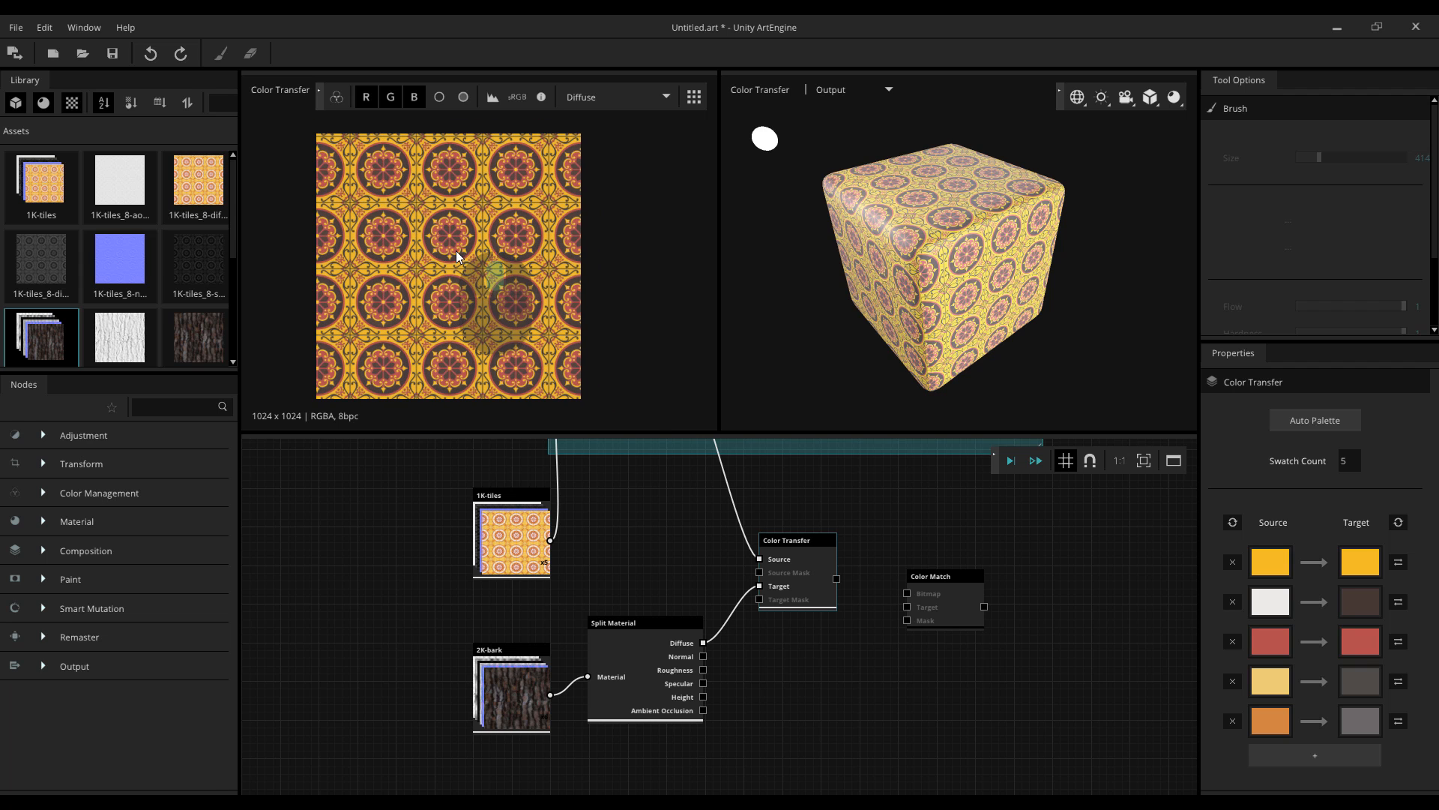
pyautogui.click(694, 98)
pyautogui.scroll(-2, 660, 314)
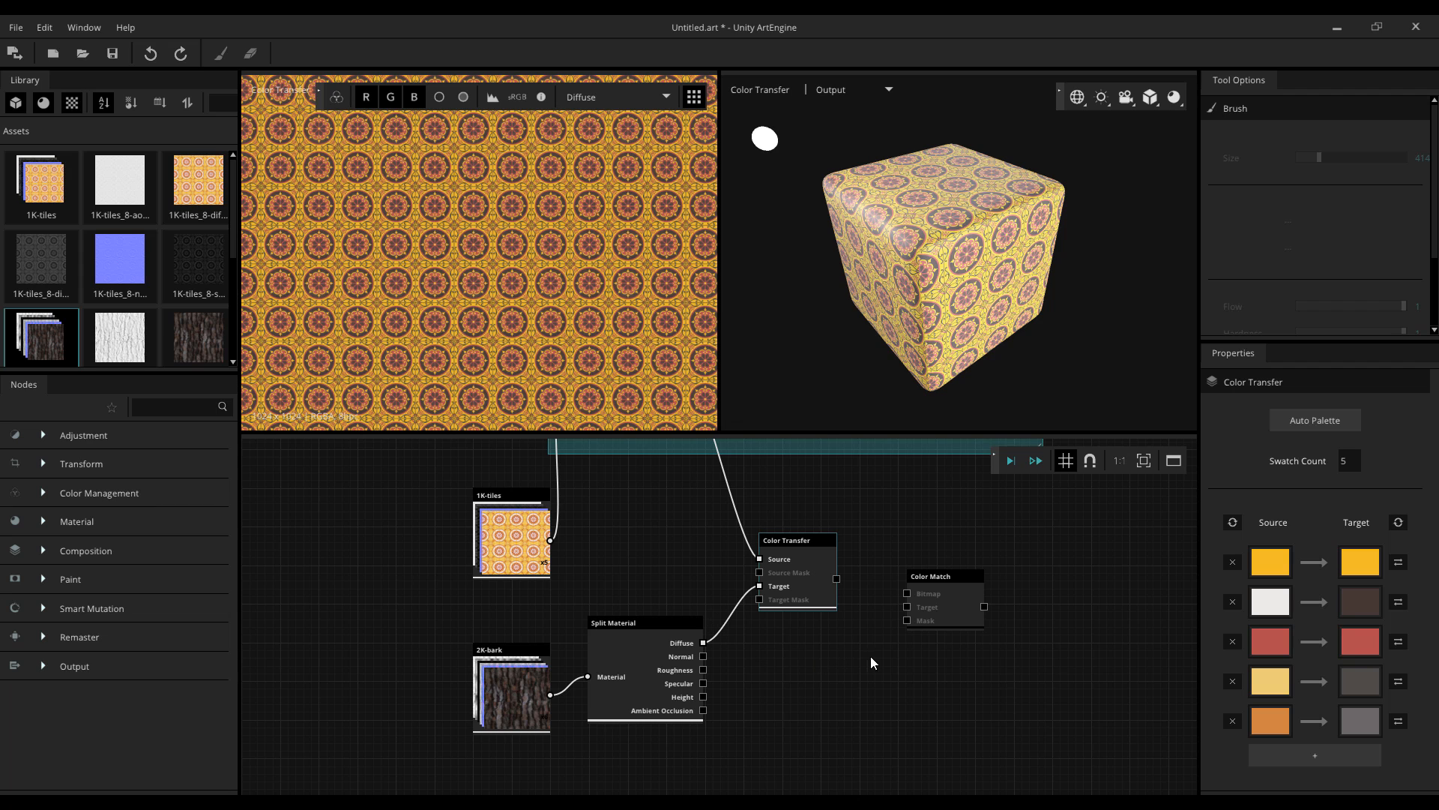
pyautogui.moveTo(870, 657); pyautogui.dragTo(747, 705, button='middle')
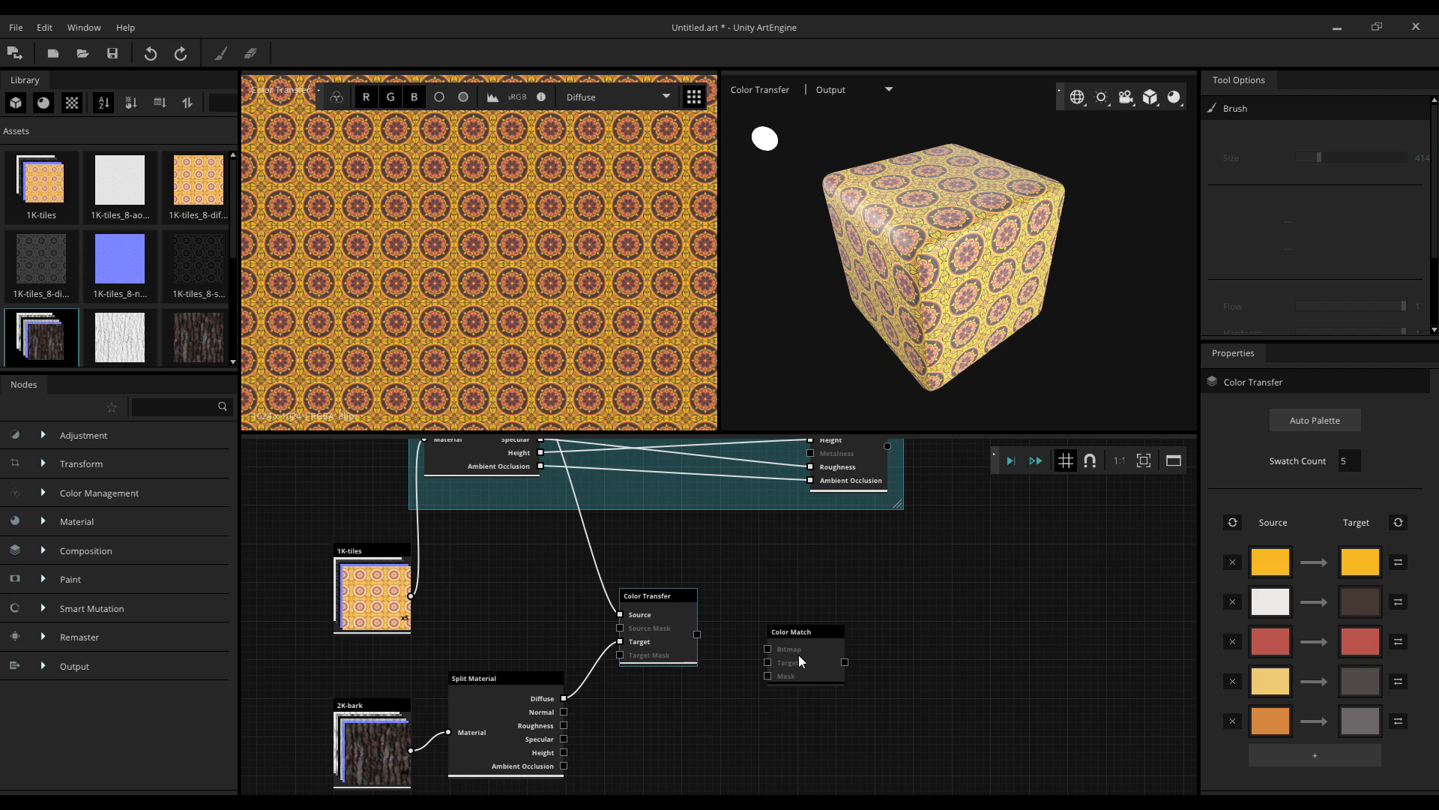
# - Connect the tile Split Material's Diffuse to Color Match's Bitmap input and the bark Split Material's Diffuse to its Target
pyautogui.moveTo(799, 660); pyautogui.dragTo(790, 612)
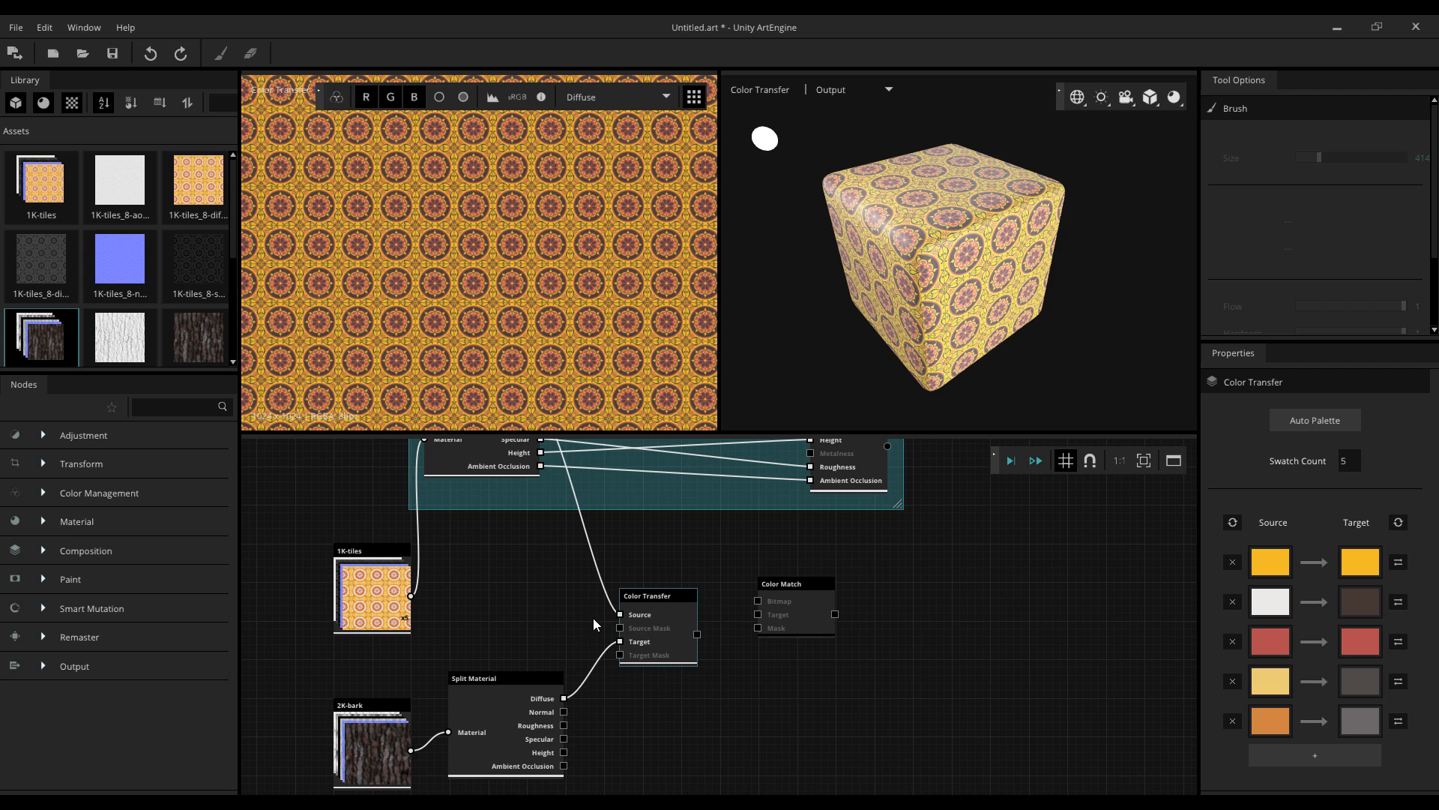
pyautogui.moveTo(488, 617); pyautogui.dragTo(488, 564, button='middle')
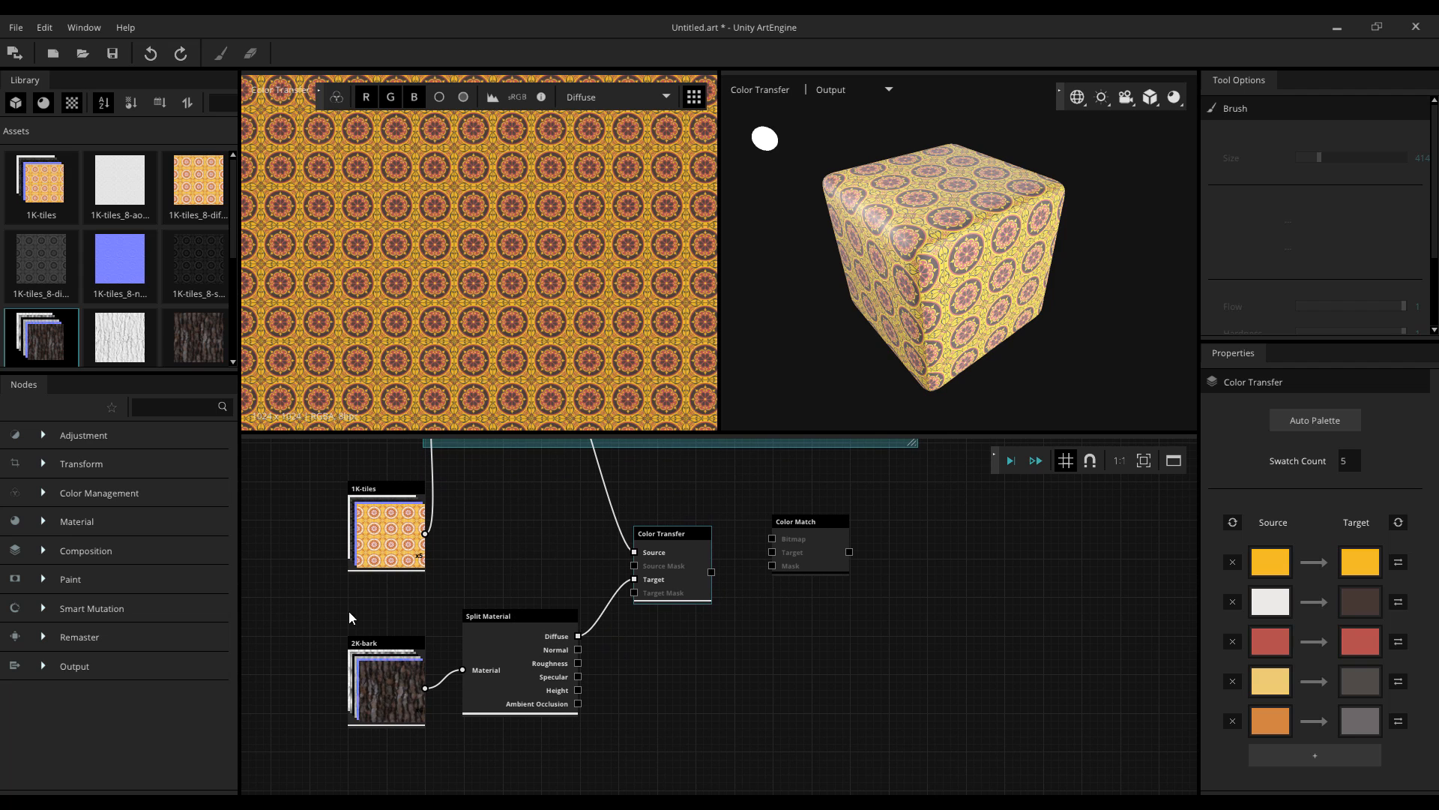
pyautogui.moveTo(329, 605); pyautogui.dragTo(622, 745)
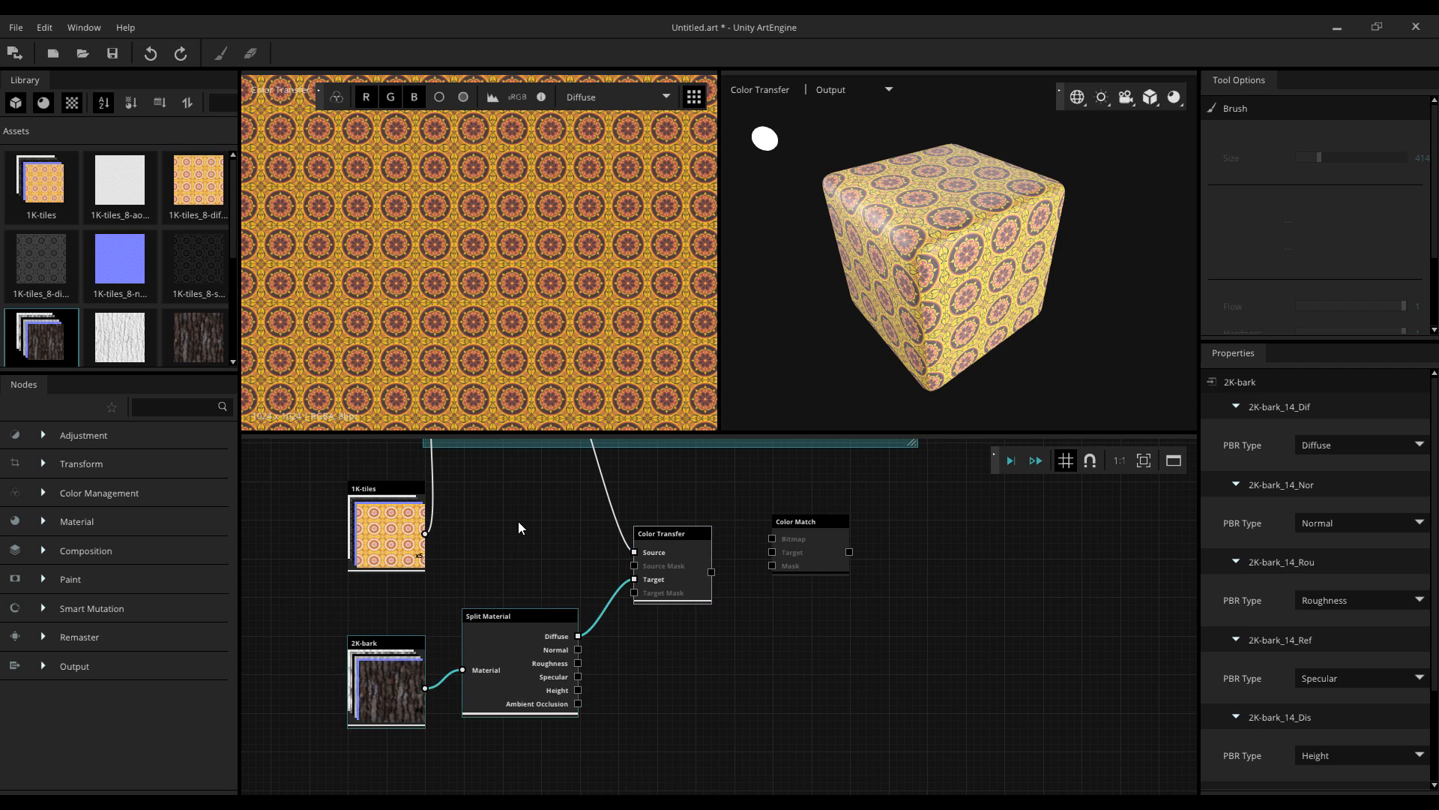
pyautogui.moveTo(519, 528); pyautogui.dragTo(515, 653, button='middle')
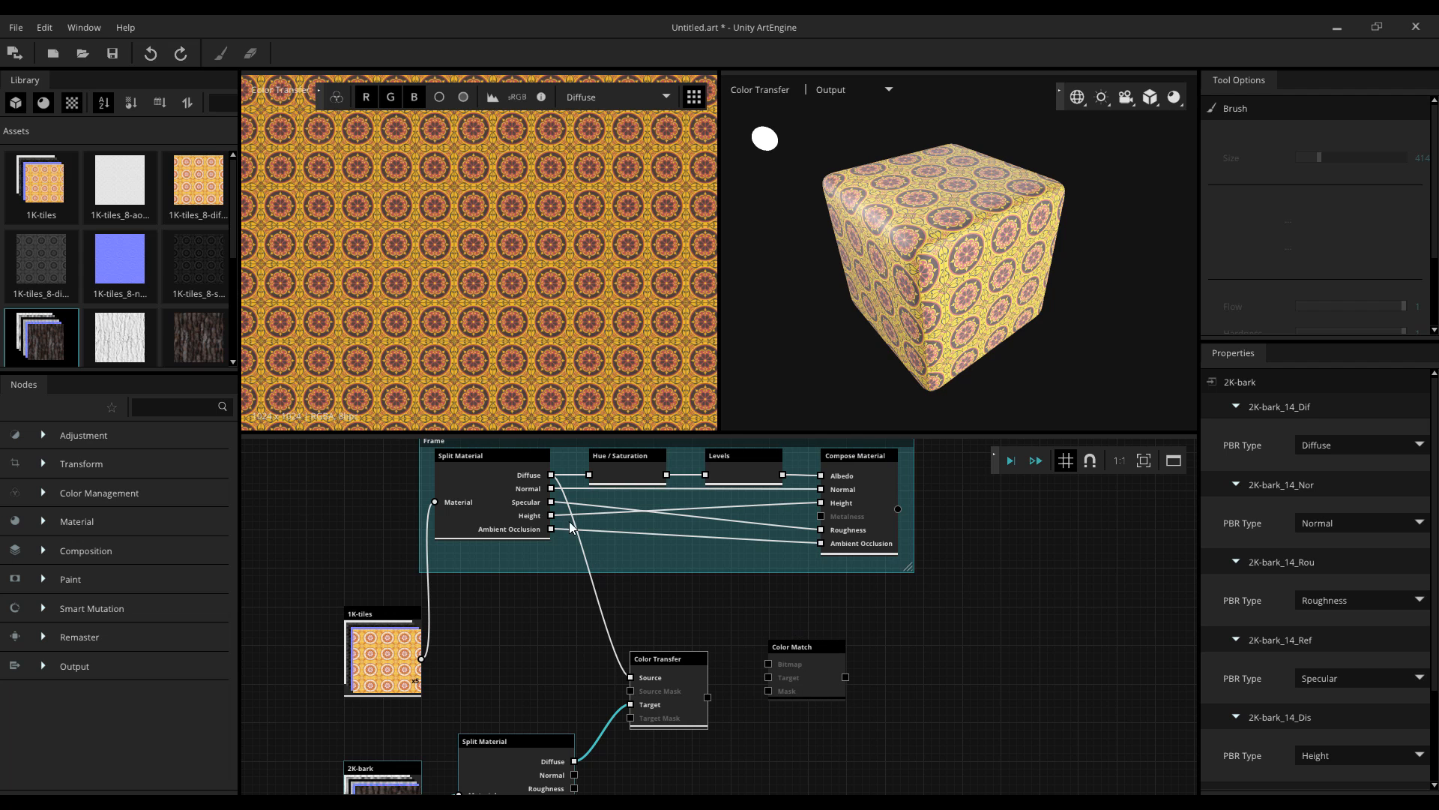
pyautogui.moveTo(551, 476); pyautogui.dragTo(766, 663)
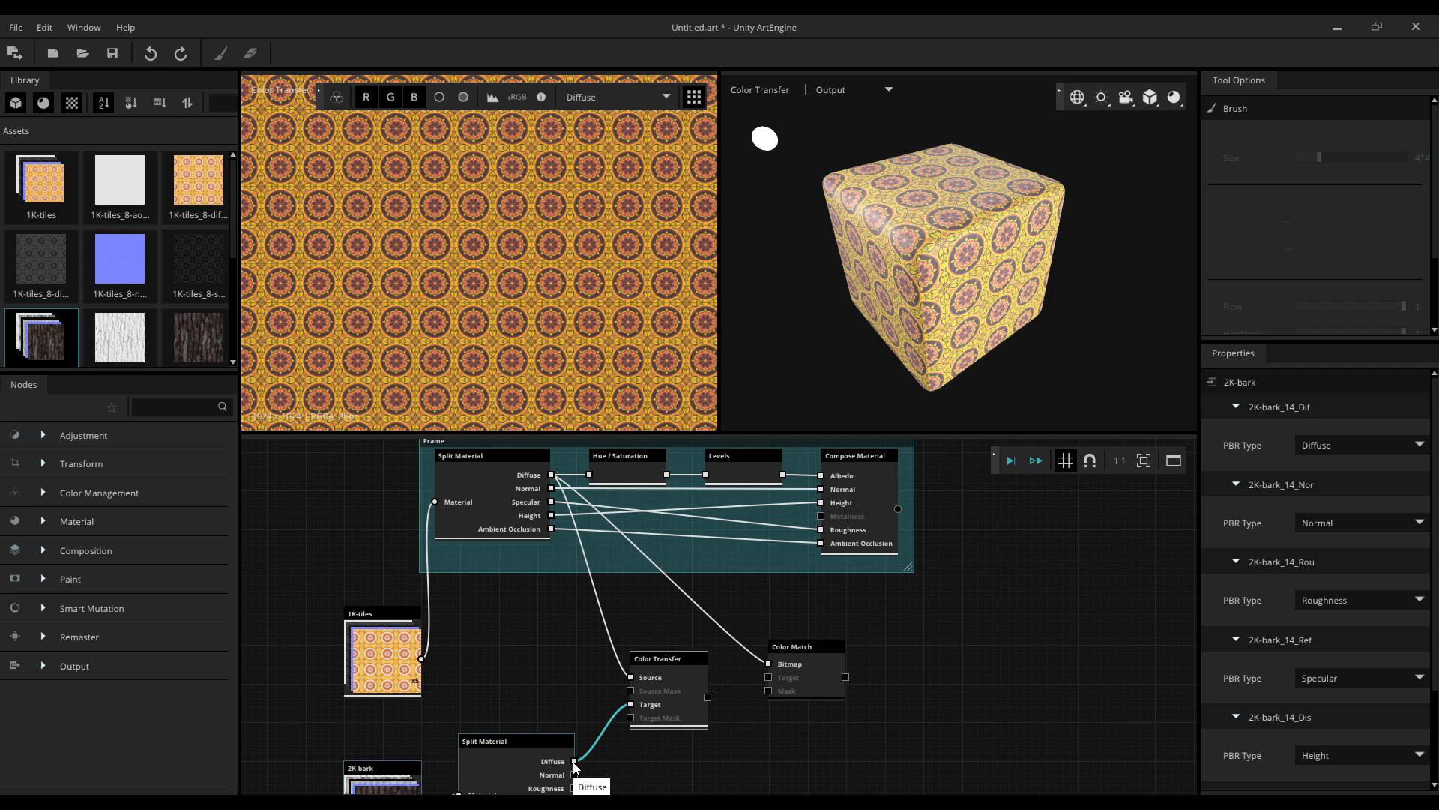
pyautogui.moveTo(574, 761); pyautogui.dragTo(569, 641)
# - Preview the Color Match node in the viewers, compute its result, and inspect the recolored tile pattern up close
pyautogui.click(806, 673)
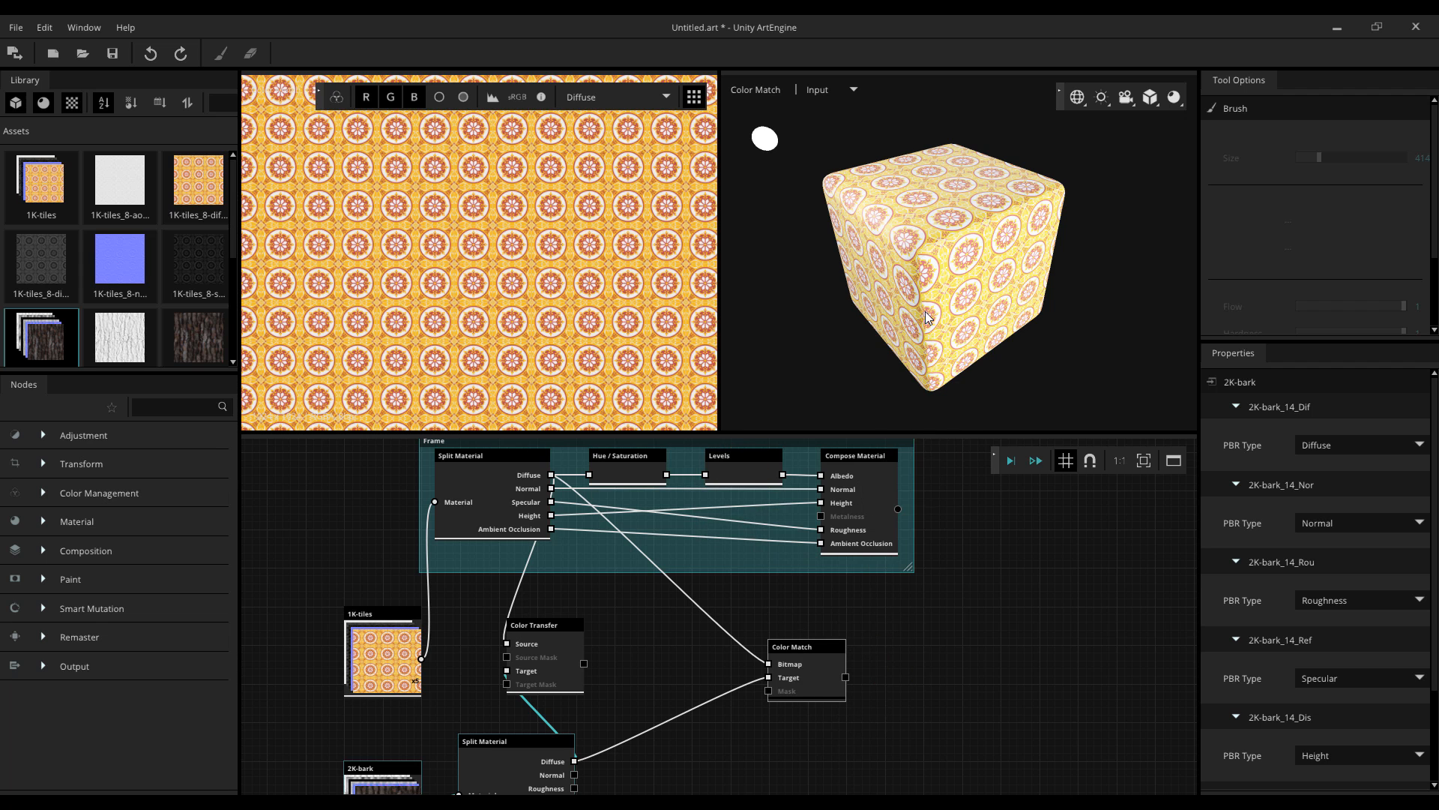
pyautogui.click(814, 659)
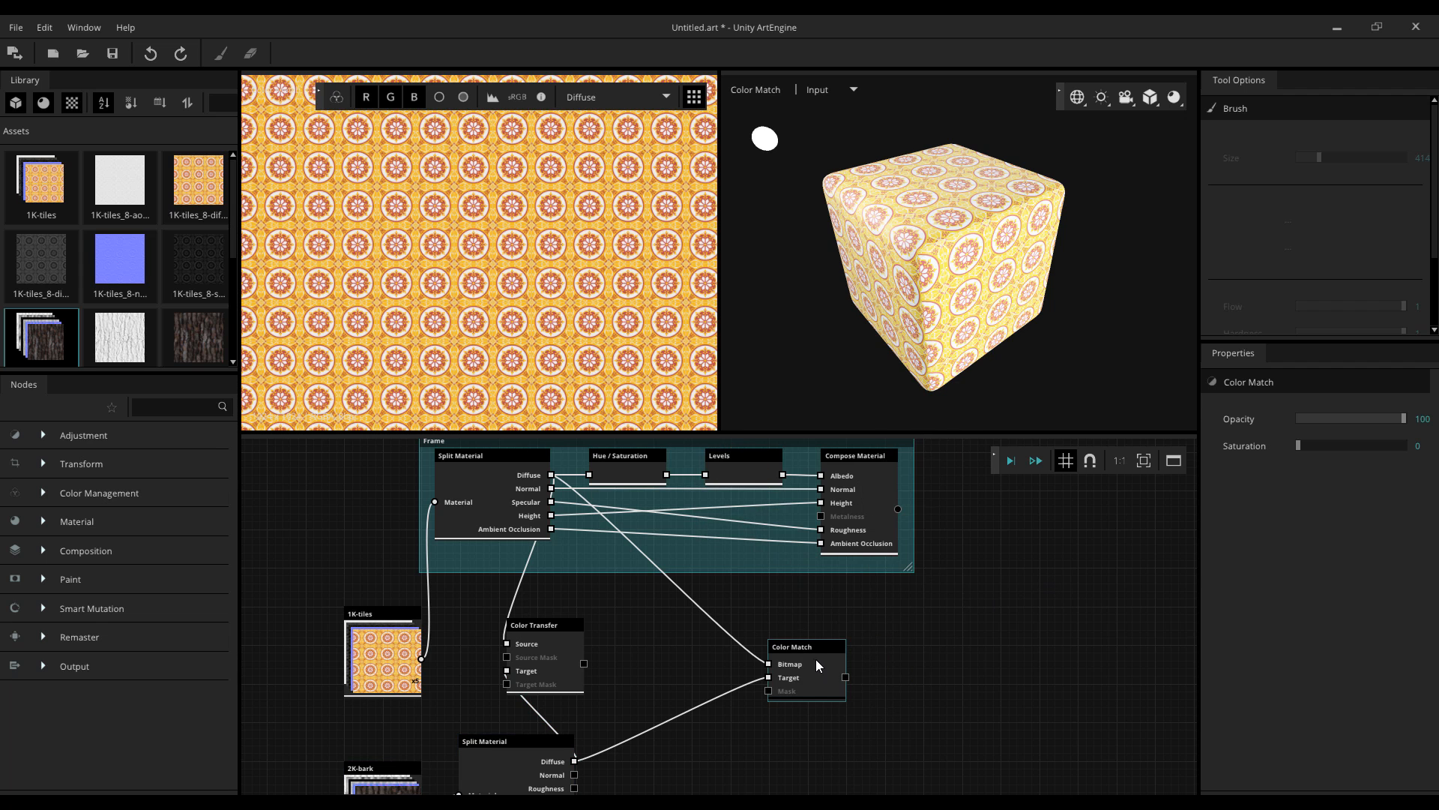
pyautogui.scroll(6, 967, 338)
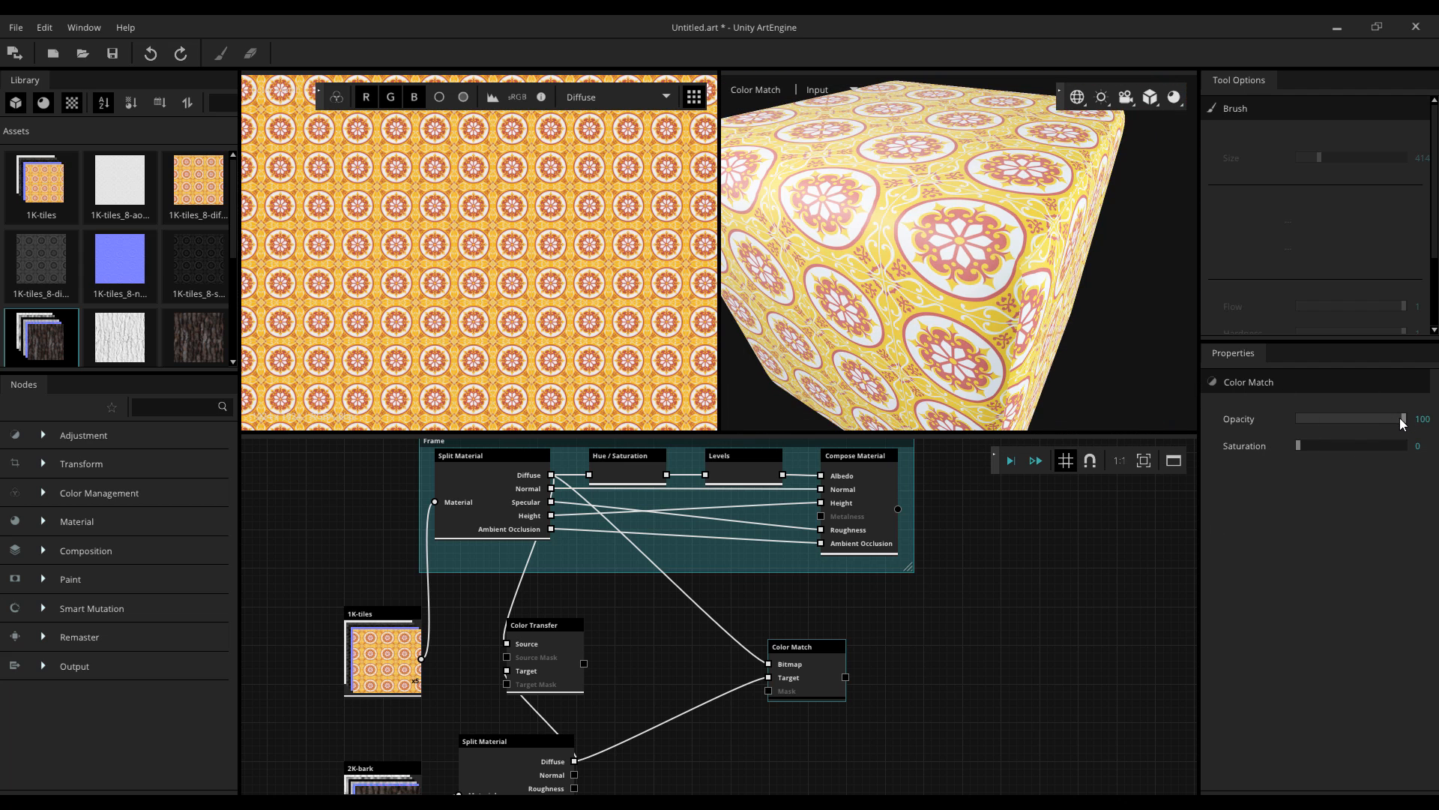
pyautogui.click(1010, 460)
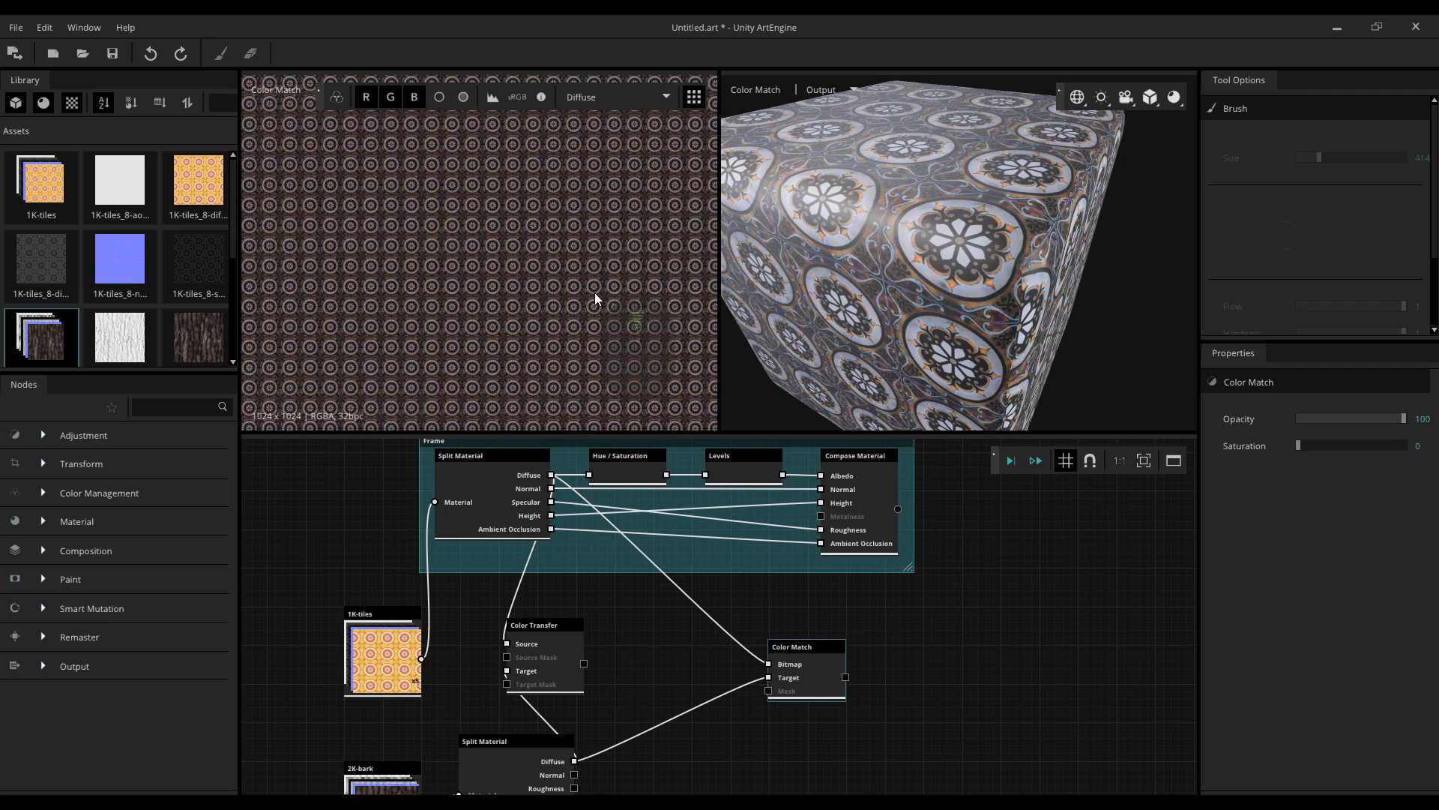
pyautogui.scroll(-5, 595, 292)
pyautogui.scroll(5, 583, 294)
pyautogui.scroll(3, 565, 268)
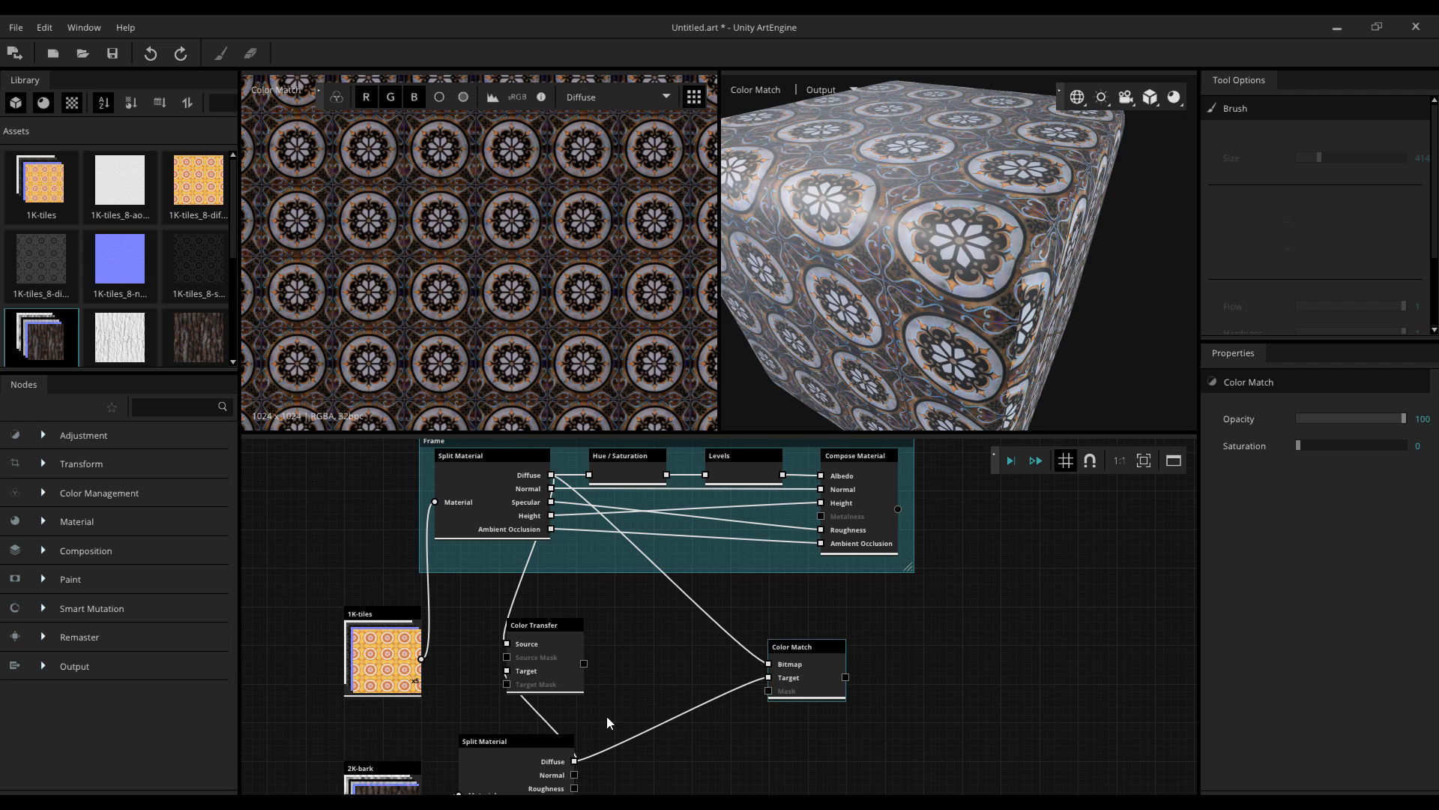
# - Move the Color Match node closer to Color Transfer and examine the recolored cube from a higher angle
pyautogui.moveTo(814, 651); pyautogui.dragTo(762, 628)
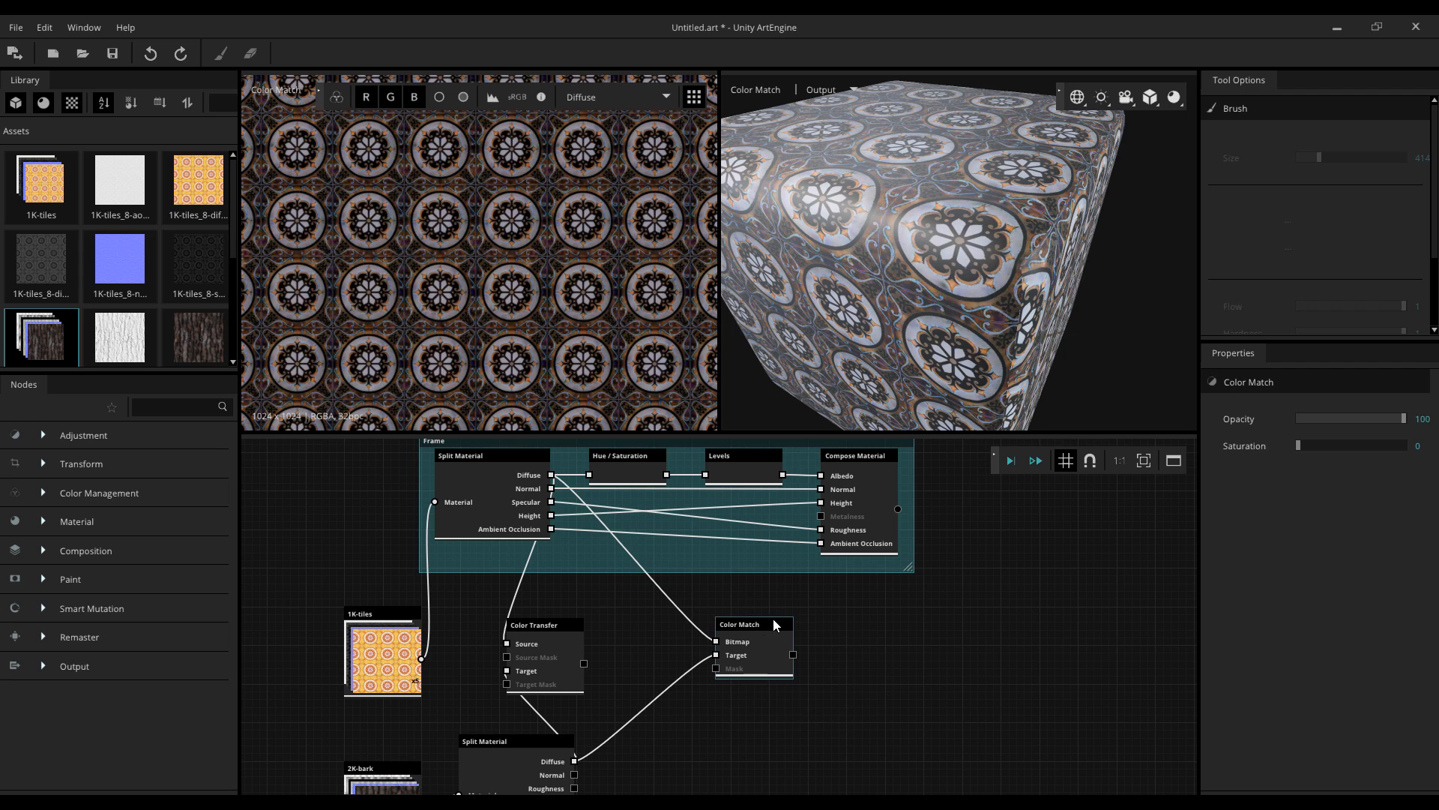
pyautogui.moveTo(987, 272); pyautogui.dragTo(1012, 362)
pyautogui.moveTo(429, 568); pyautogui.dragTo(310, 660, button='middle')
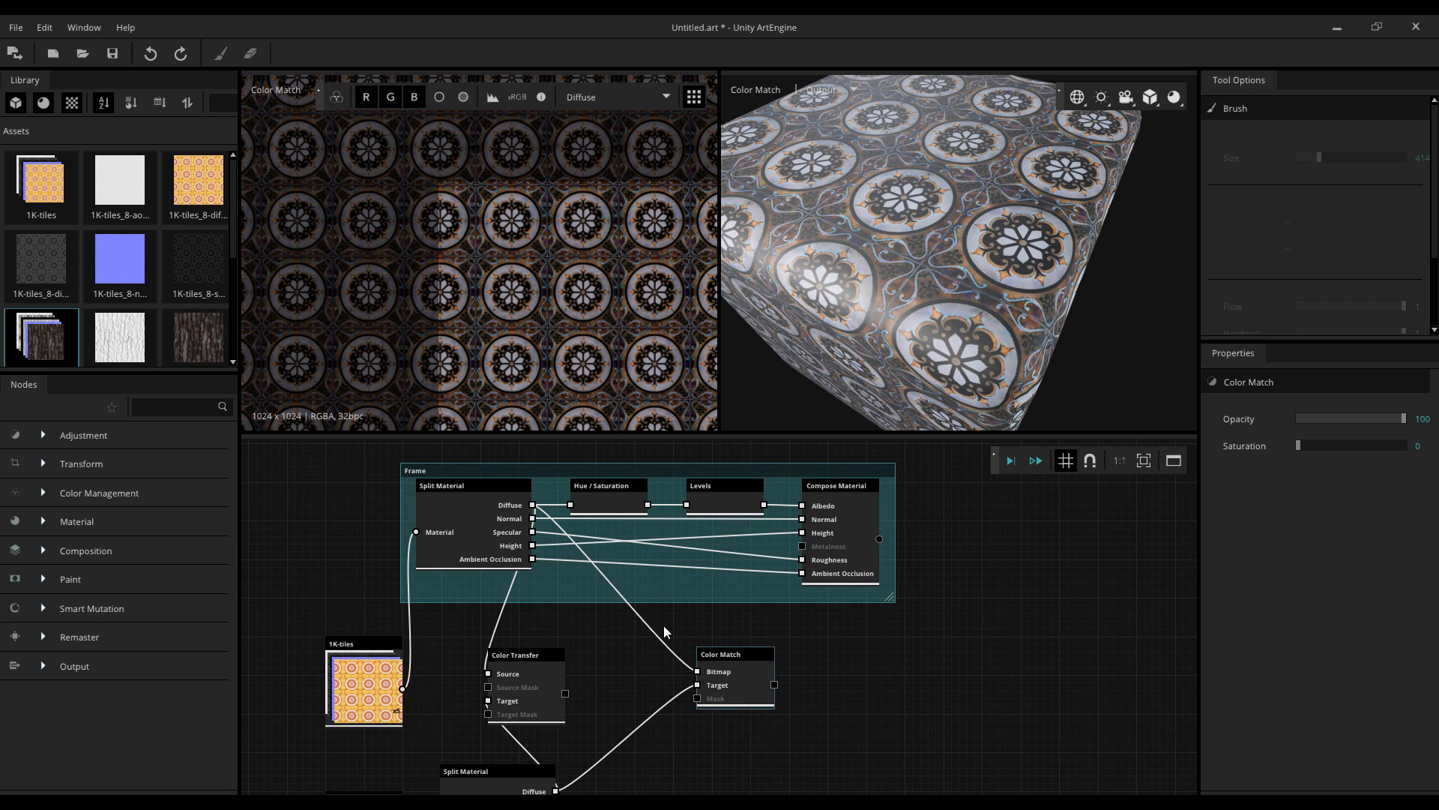
pyautogui.moveTo(731, 743); pyautogui.dragTo(663, 712, button='middle')
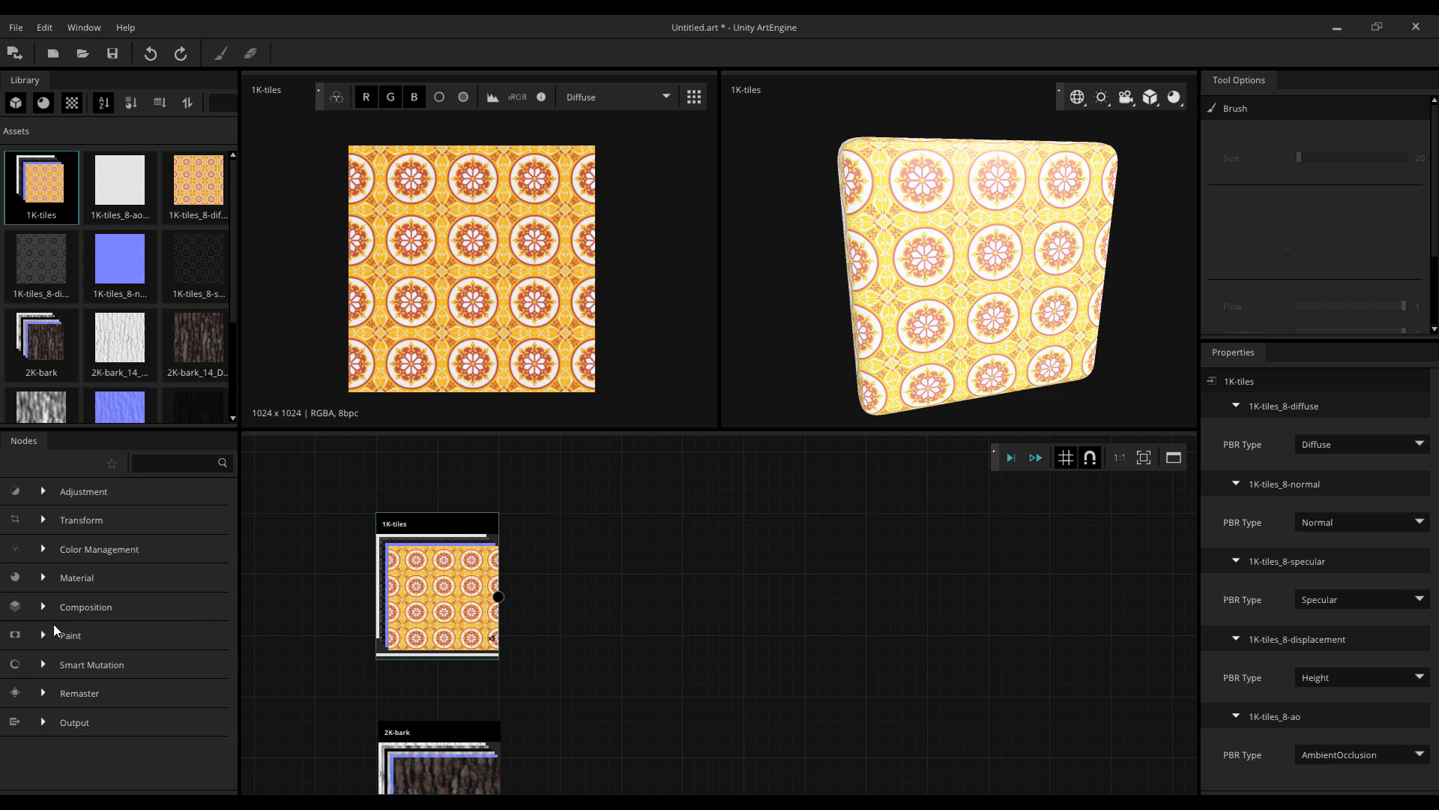
# - Add a Seam Removal node fed by the 1K-tiles material and check how the original texture repeats in the 2D viewer
pyautogui.click(43, 664)
pyautogui.scroll(-3, 90, 617)
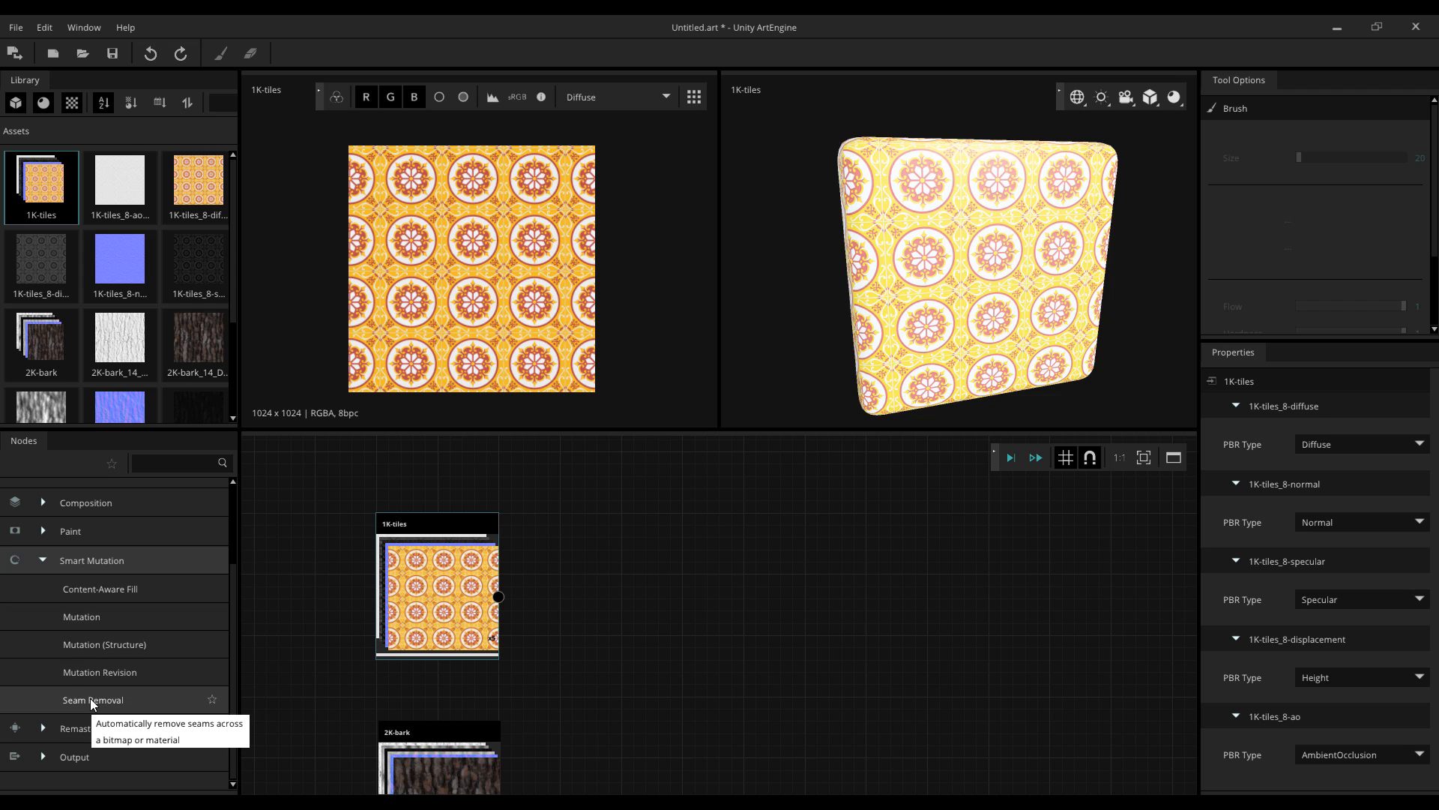
pyautogui.moveTo(90, 699); pyautogui.dragTo(679, 567)
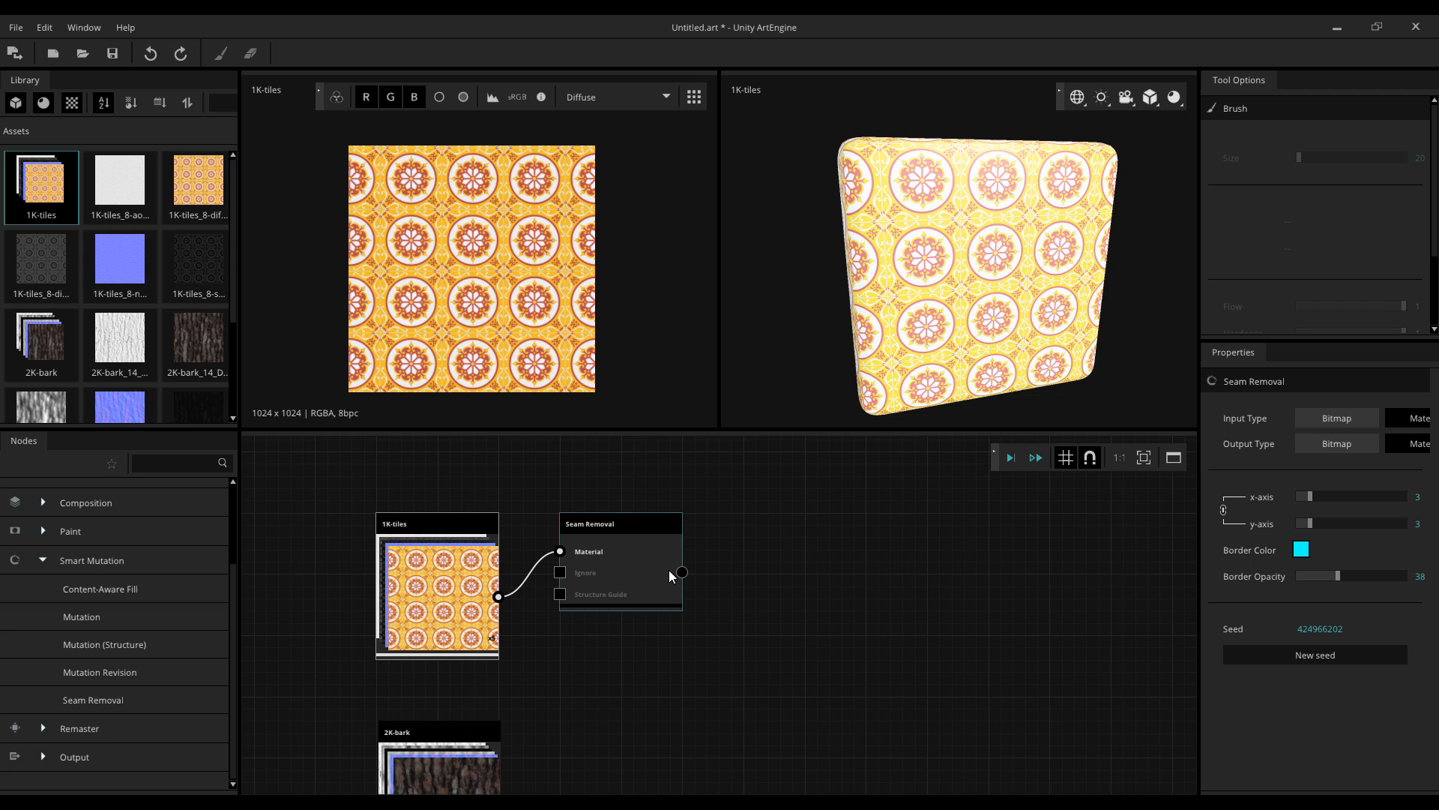
pyautogui.click(700, 100)
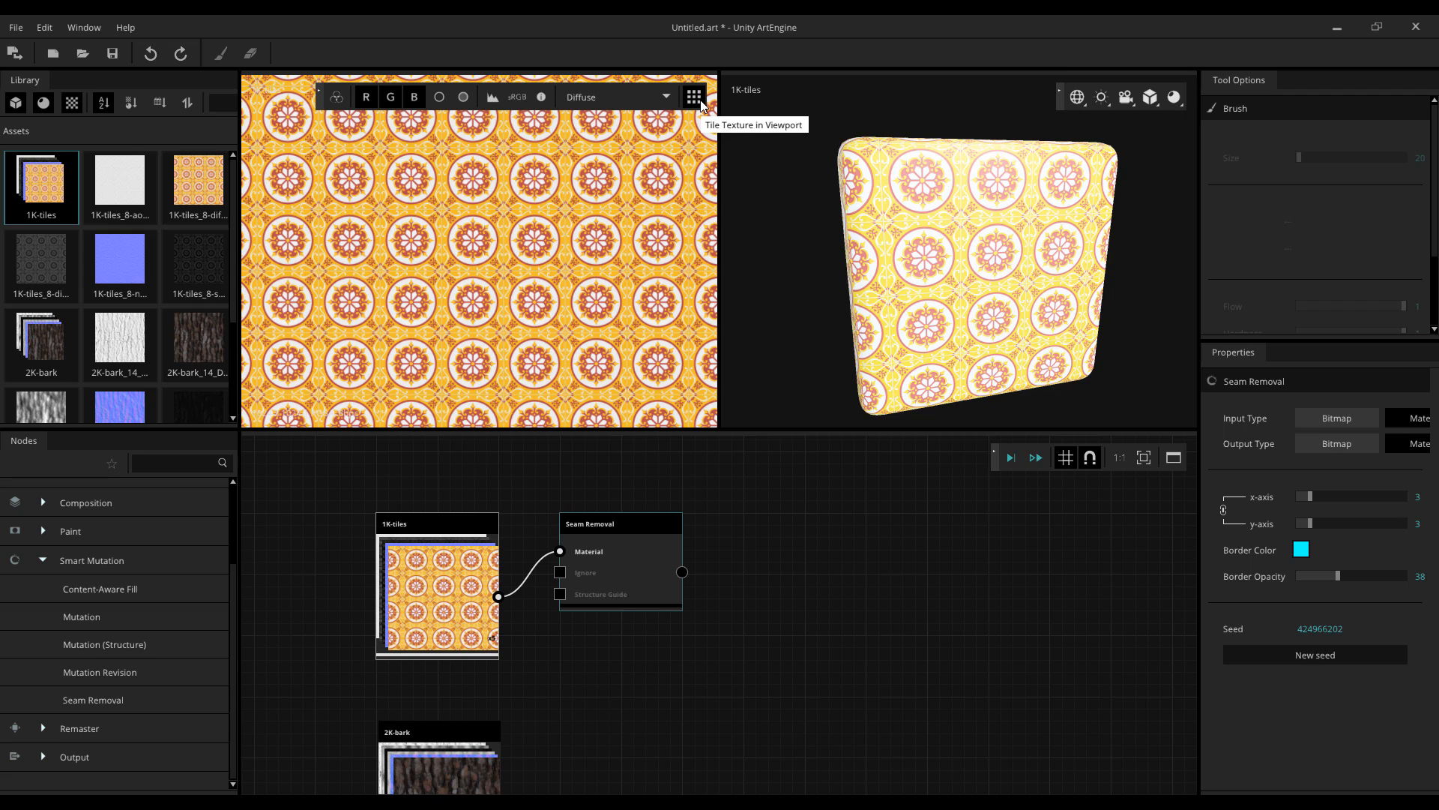
pyautogui.click(700, 100)
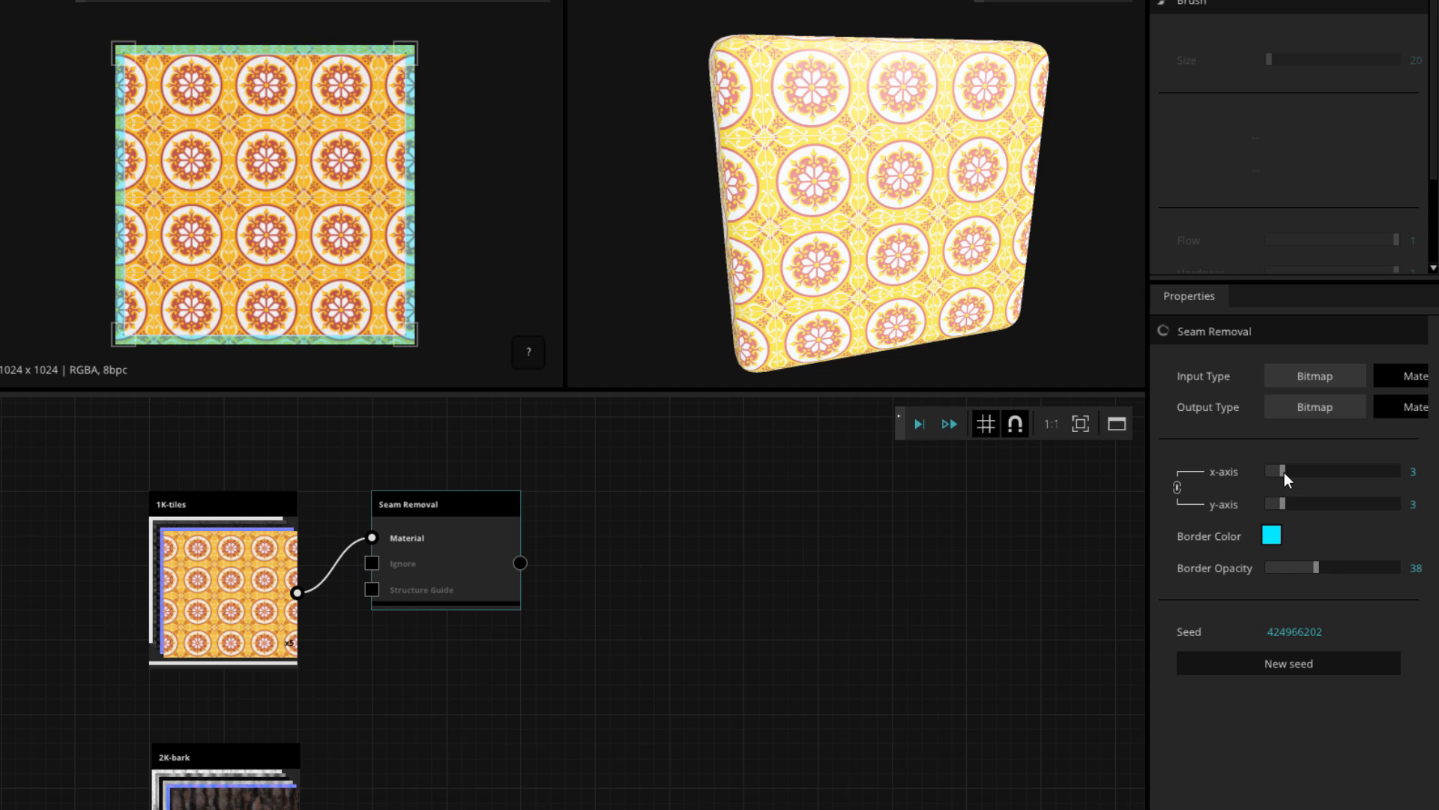
# - Set Seam Removal's seam border to 13 on the x-axis and 1 on the y-axis, and compute the node
pyautogui.moveTo(1284, 472); pyautogui.dragTo(1343, 479)
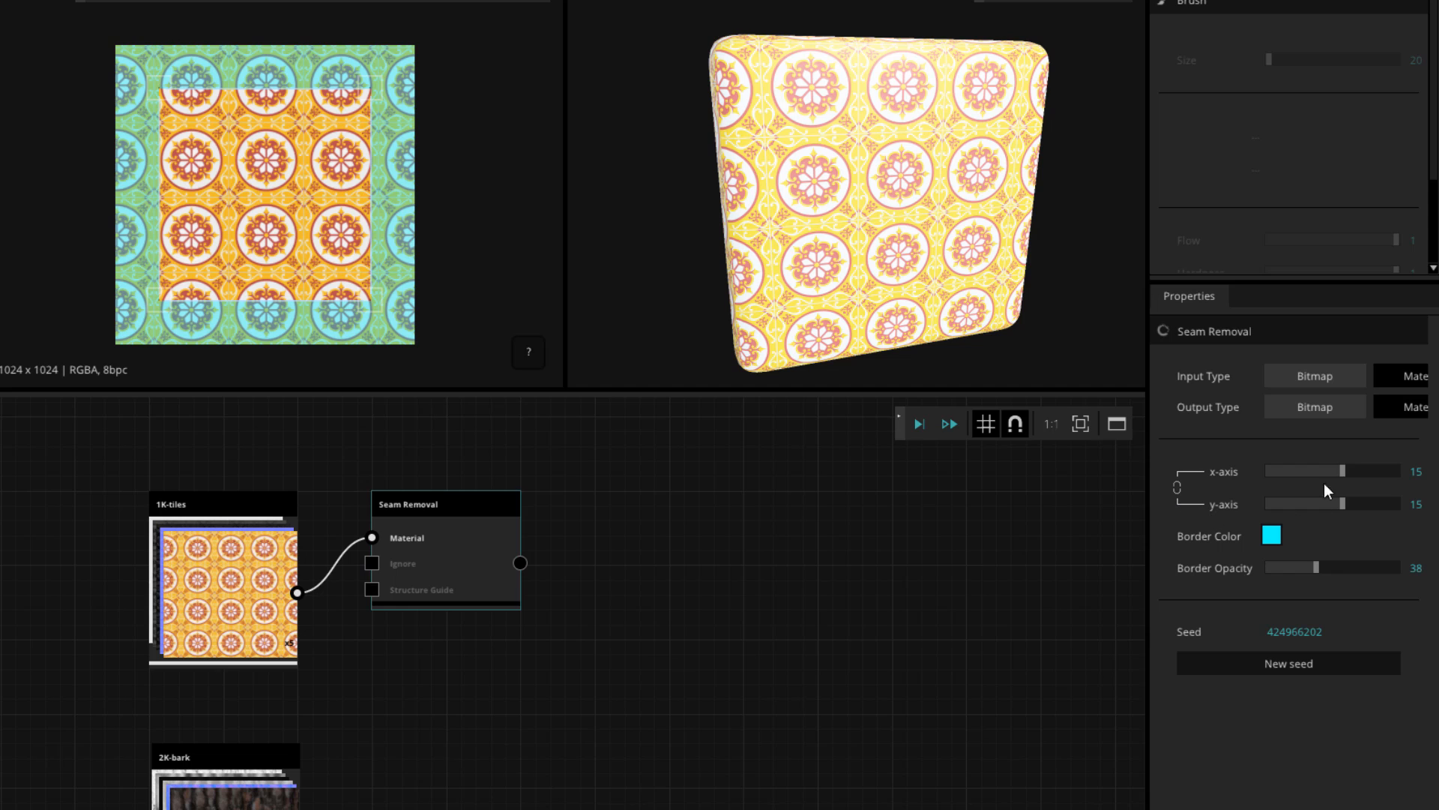
pyautogui.click(1416, 473)
pyautogui.write('13')
pyautogui.press('Return')
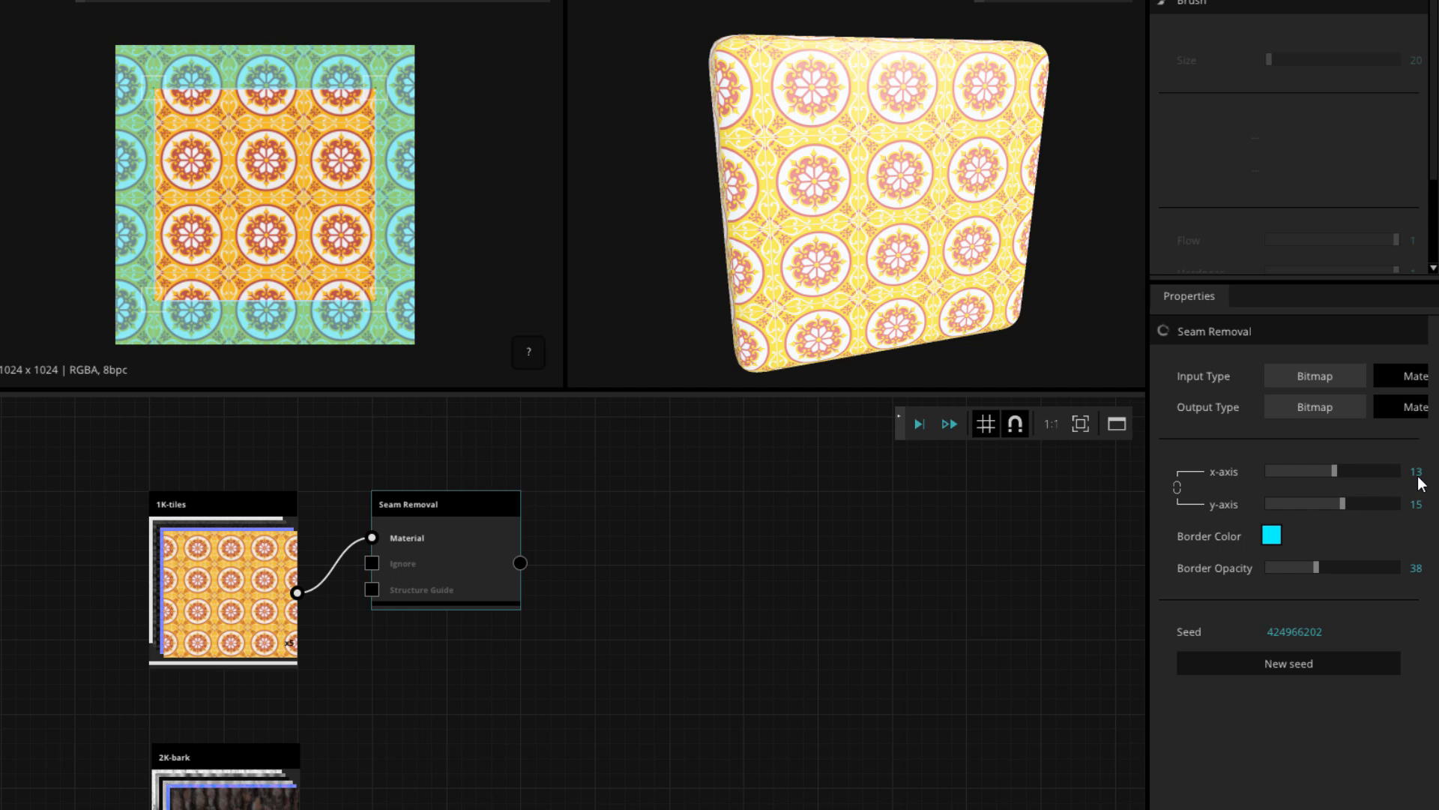
pyautogui.click(1417, 504)
pyautogui.write('1')
pyautogui.press('Return')
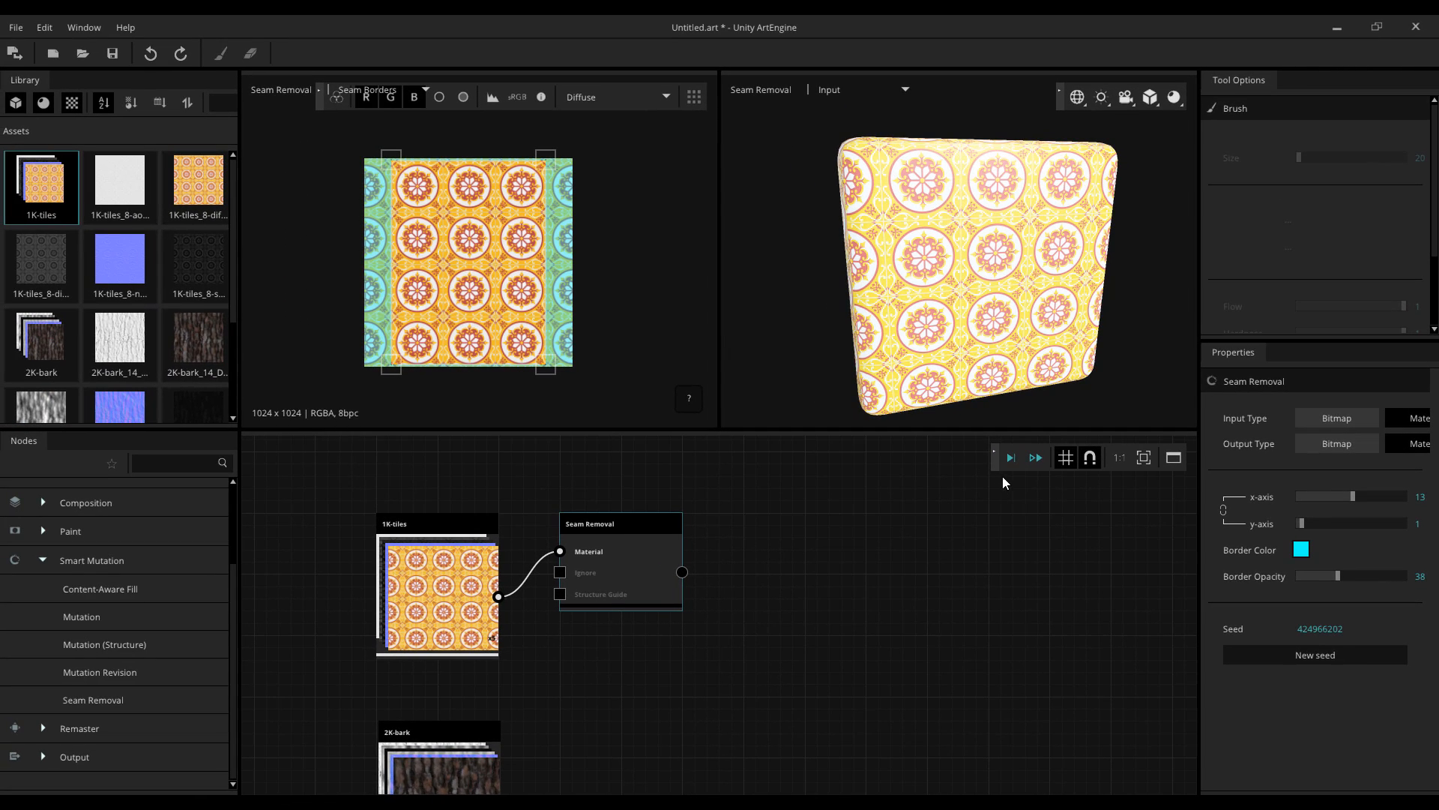
pyautogui.click(1009, 458)
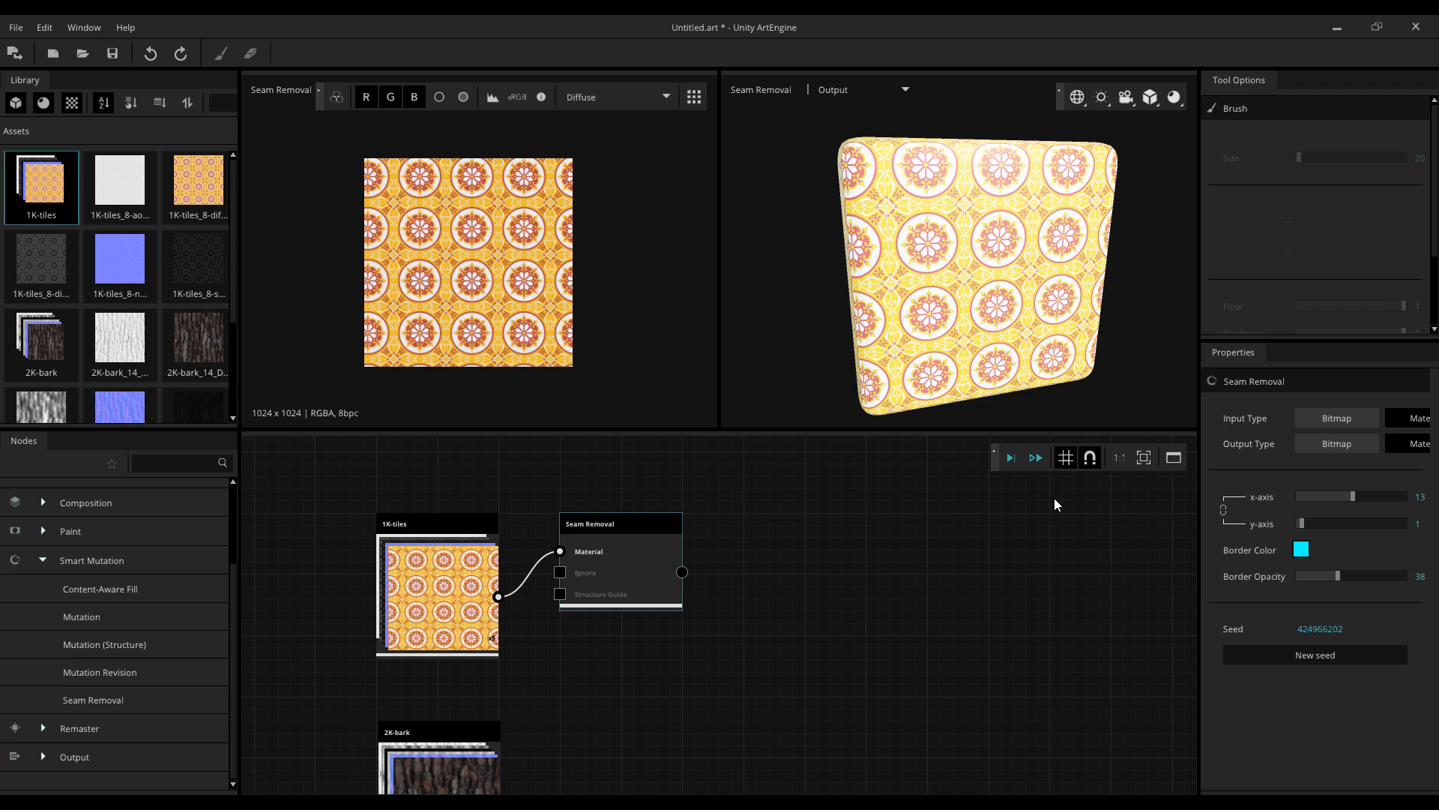
# - Widen the 2D viewer, compare Seam Removal's input with its output, and show the output as a repeating pattern
pyautogui.moveTo(719, 346); pyautogui.dragTo(844, 348)
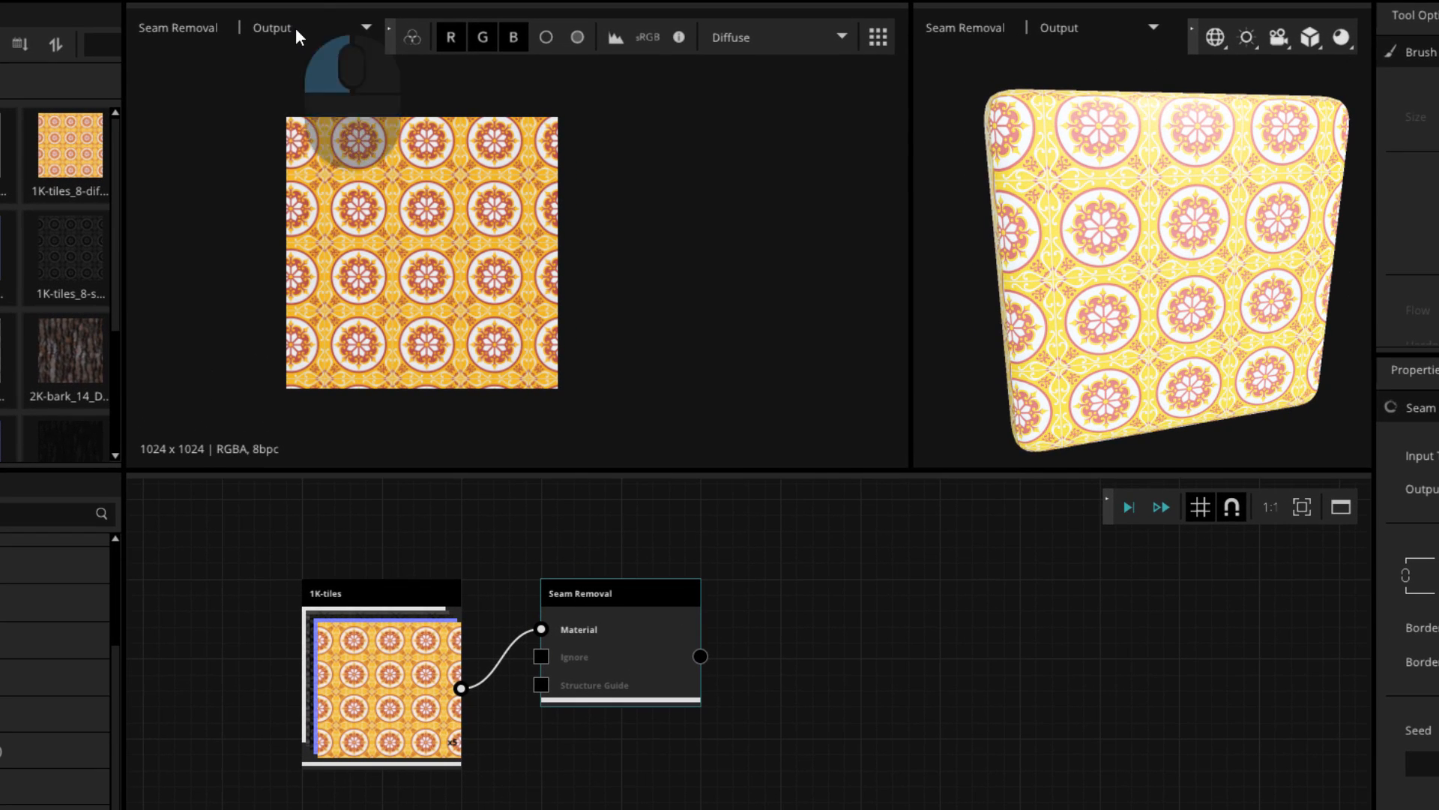
pyautogui.click(373, 89)
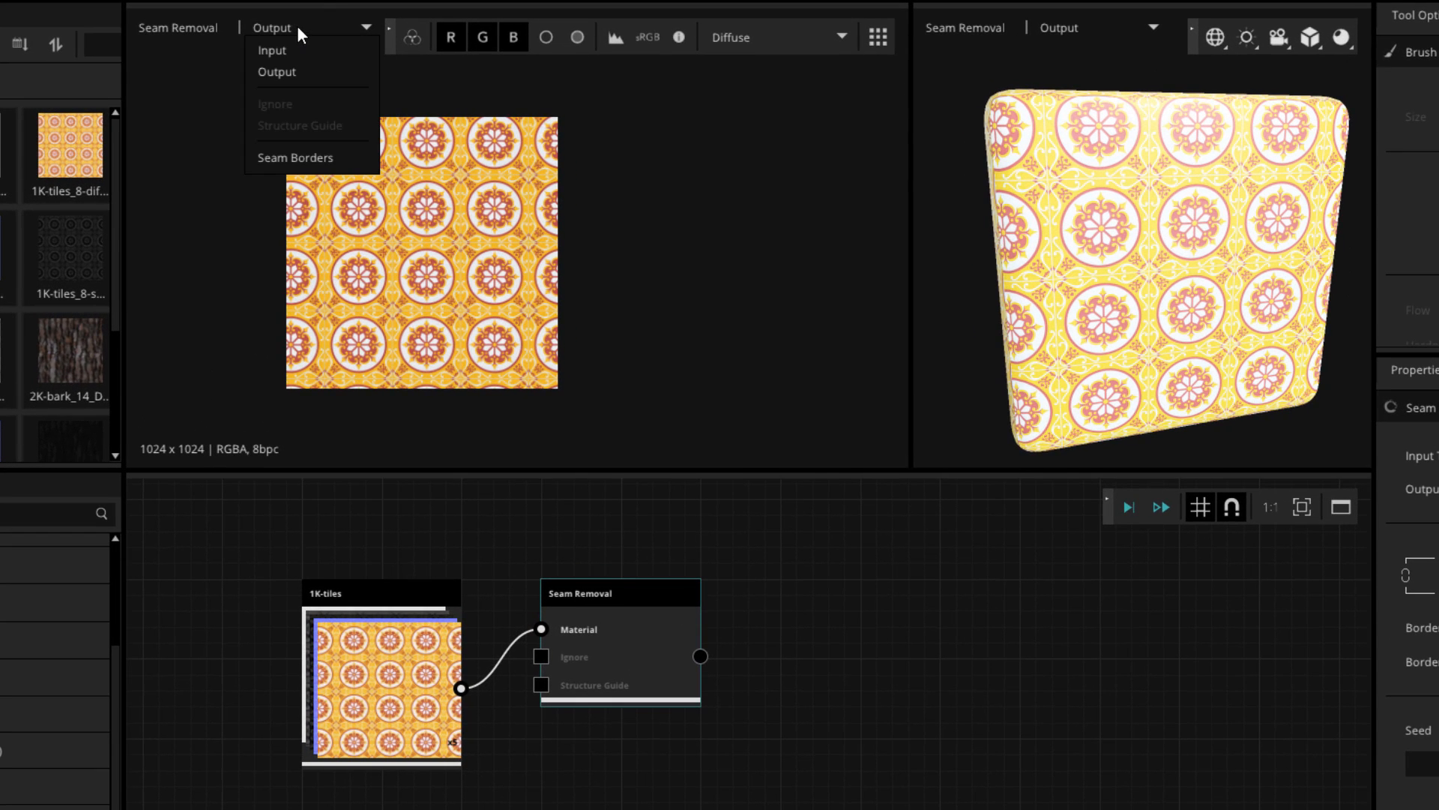
pyautogui.click(279, 50)
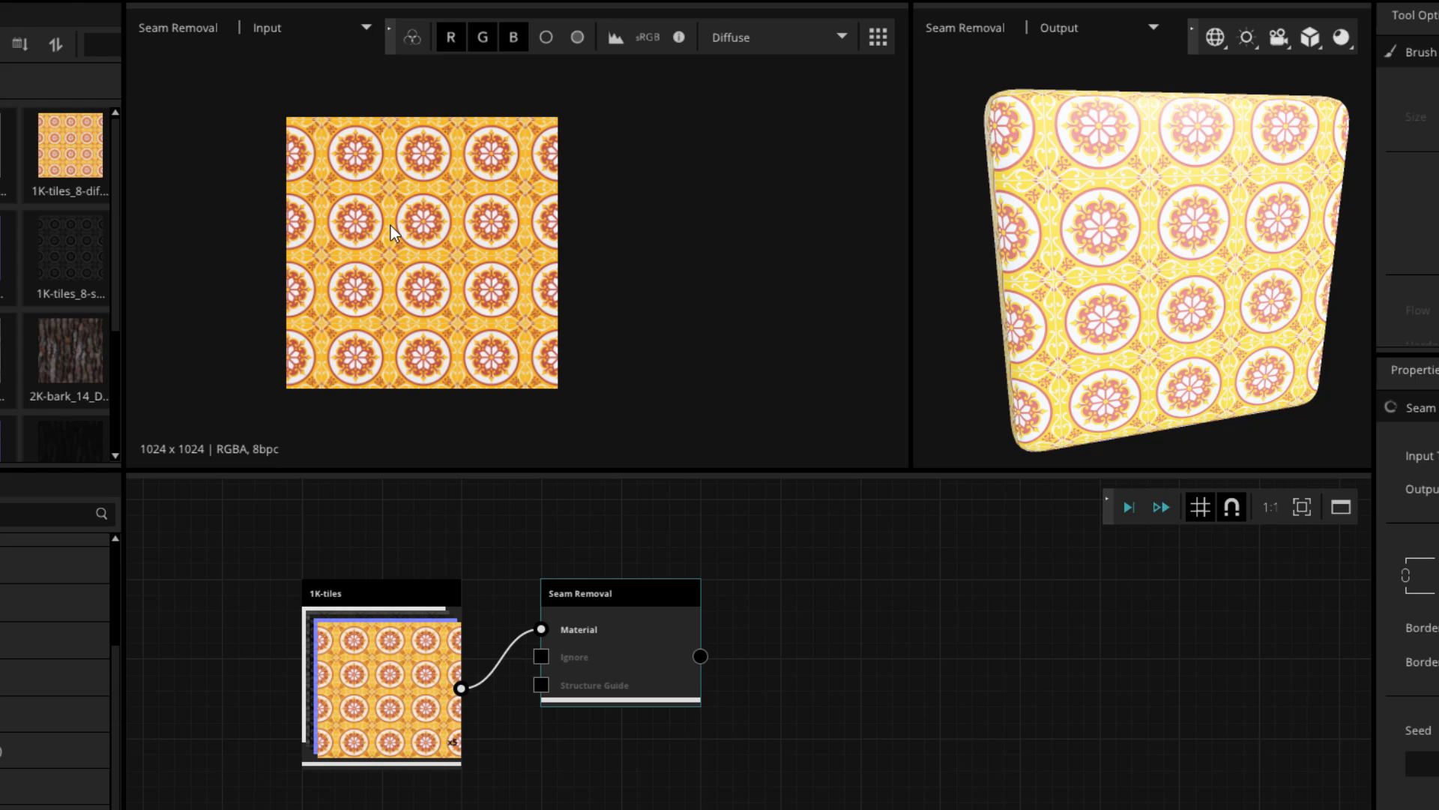
pyautogui.click(290, 29)
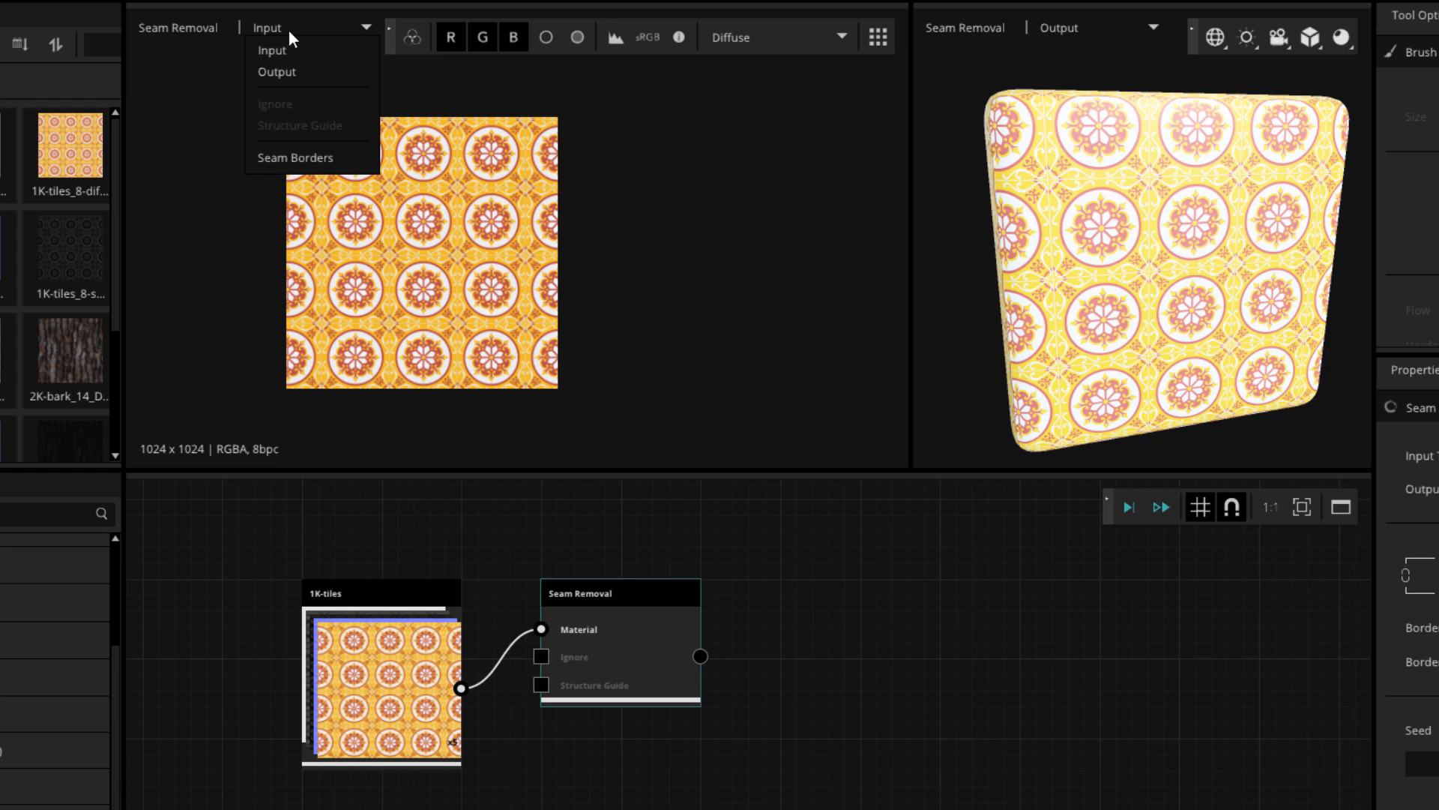
pyautogui.click(292, 71)
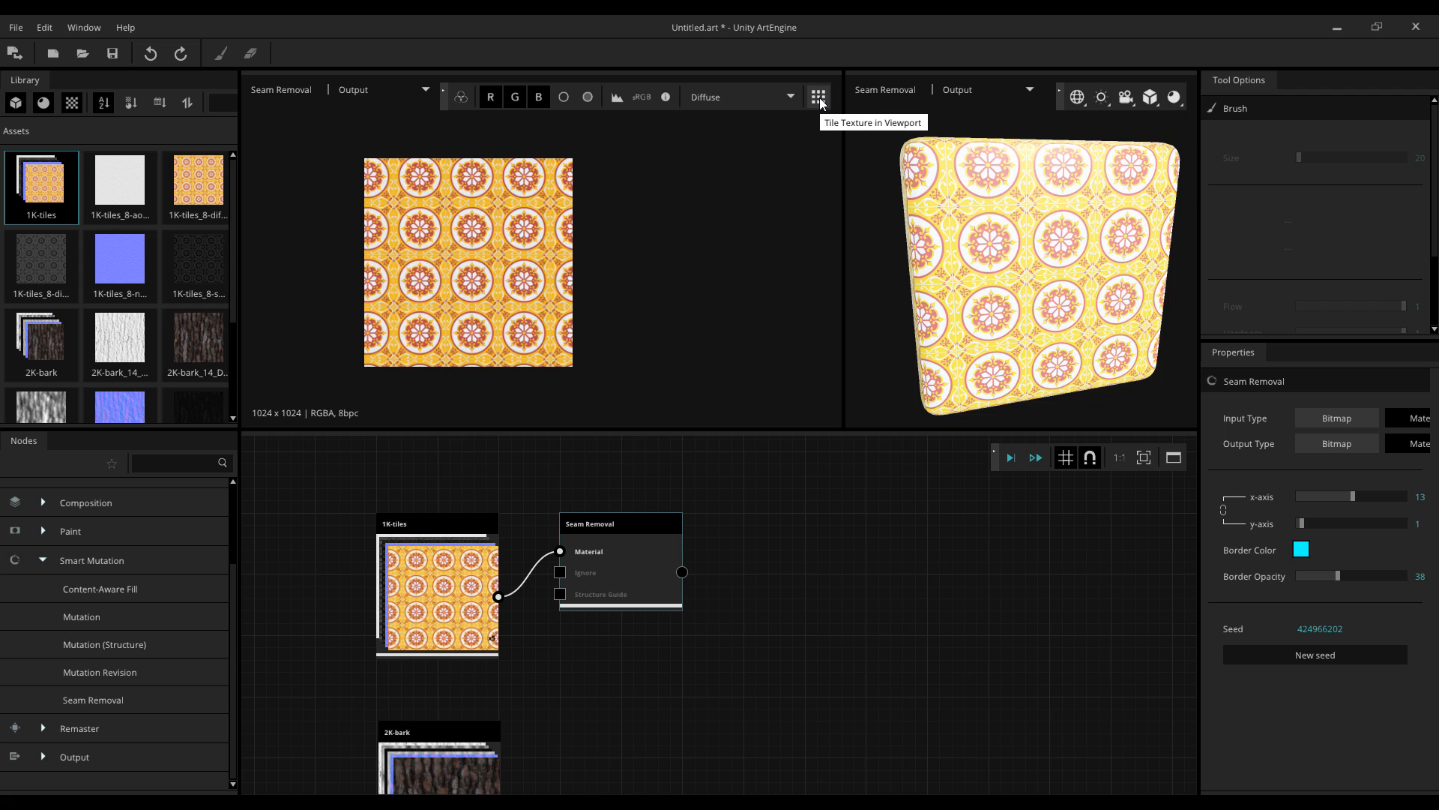
pyautogui.click(819, 97)
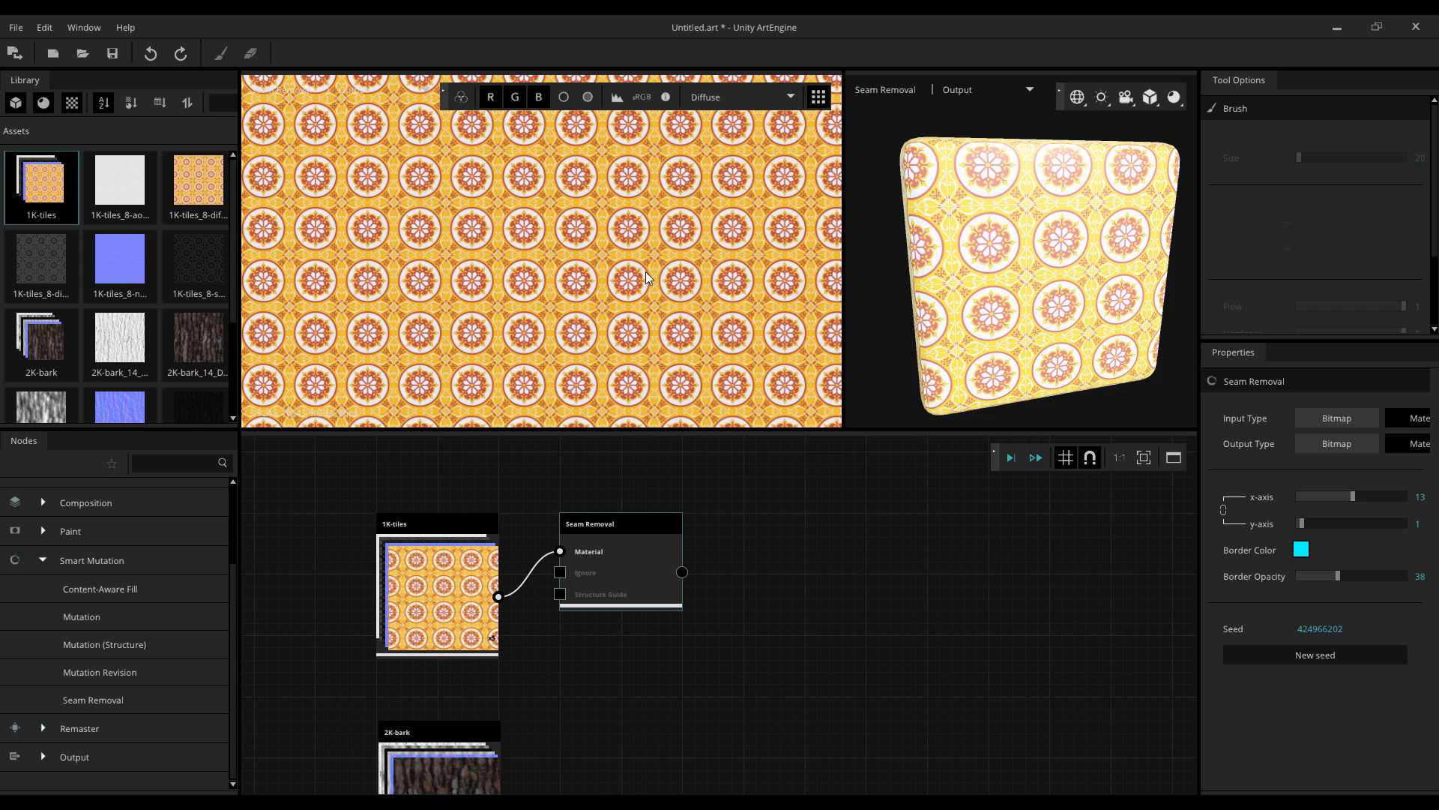
pyautogui.scroll(-2, 644, 273)
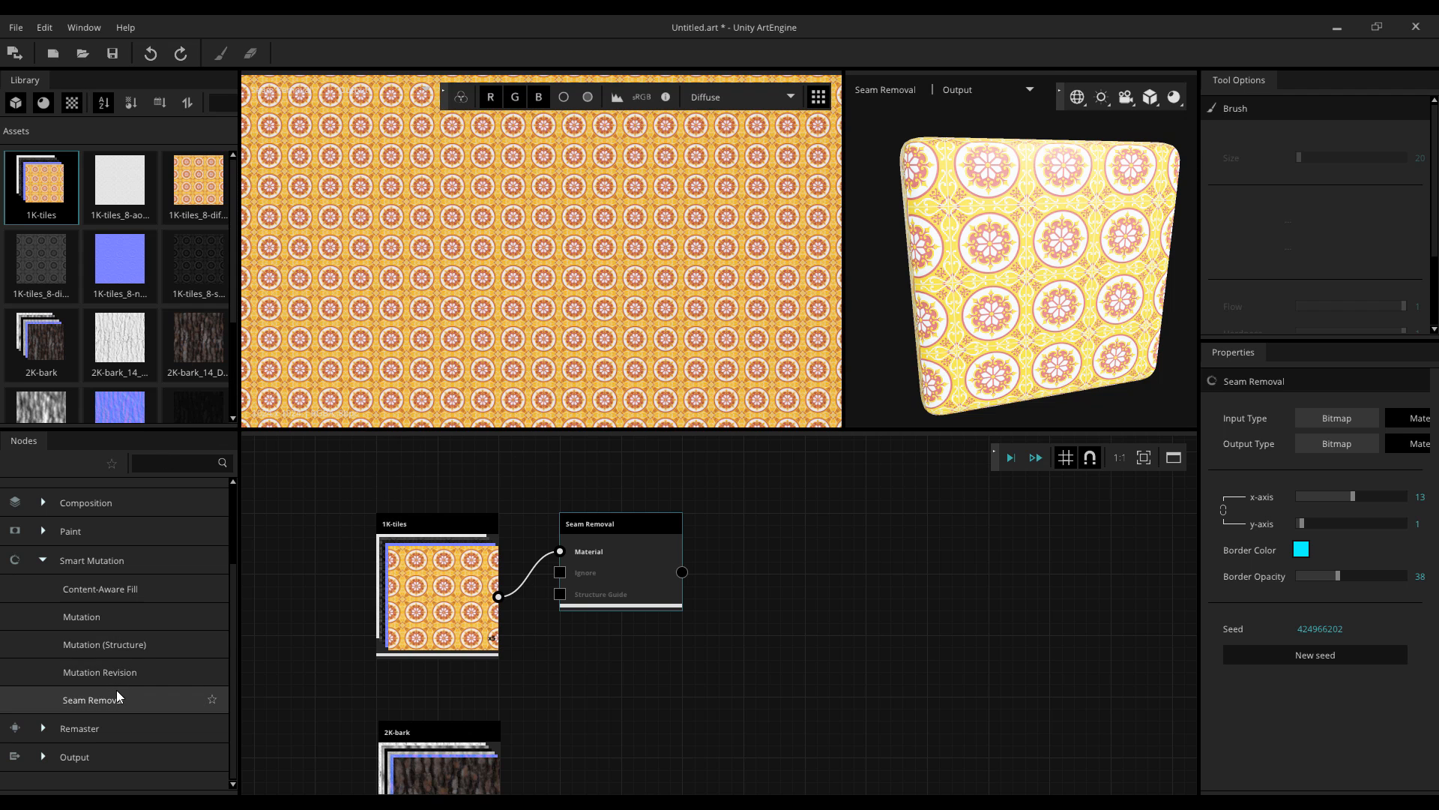
pyautogui.click(44, 561)
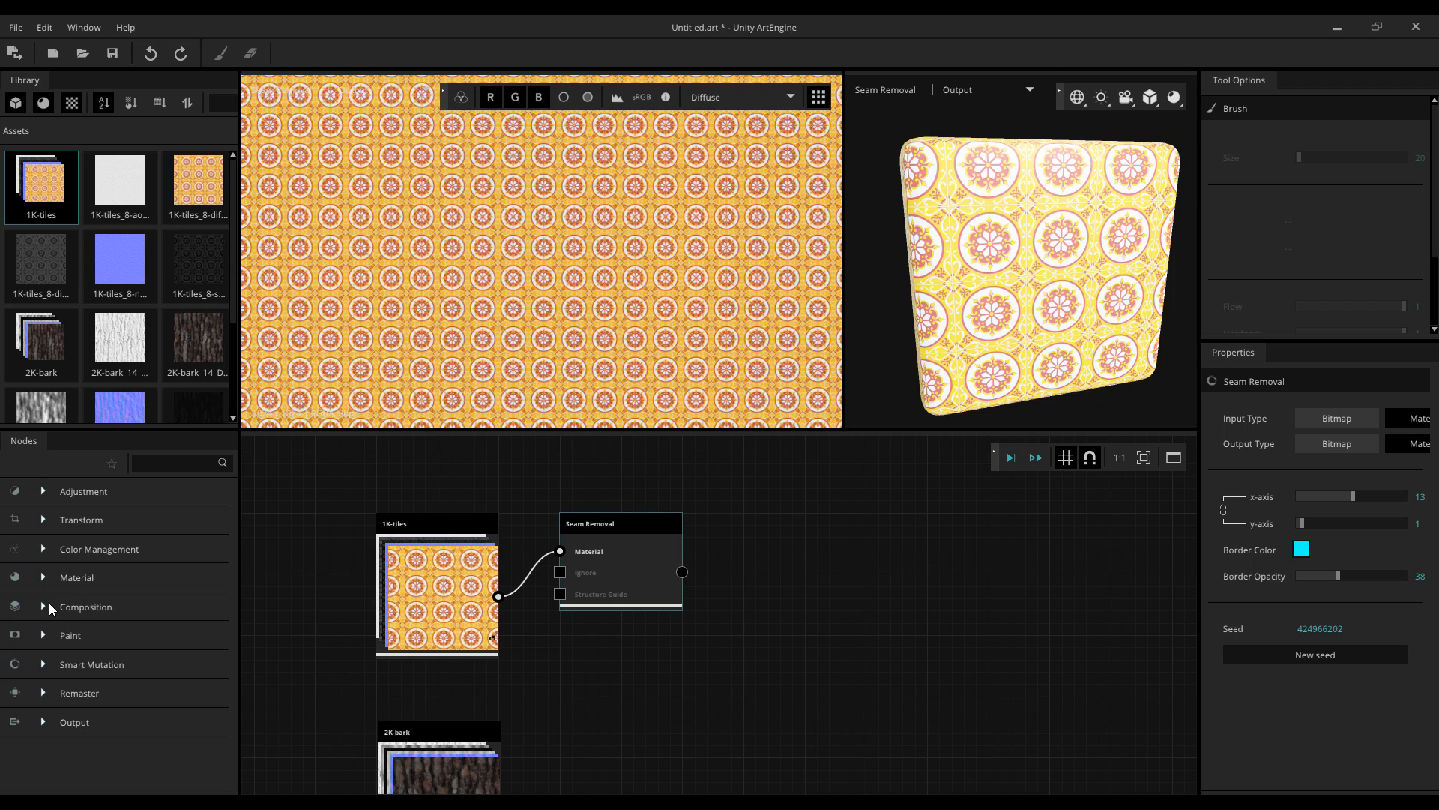
pyautogui.click(48, 602)
pyautogui.scroll(-5, 95, 571)
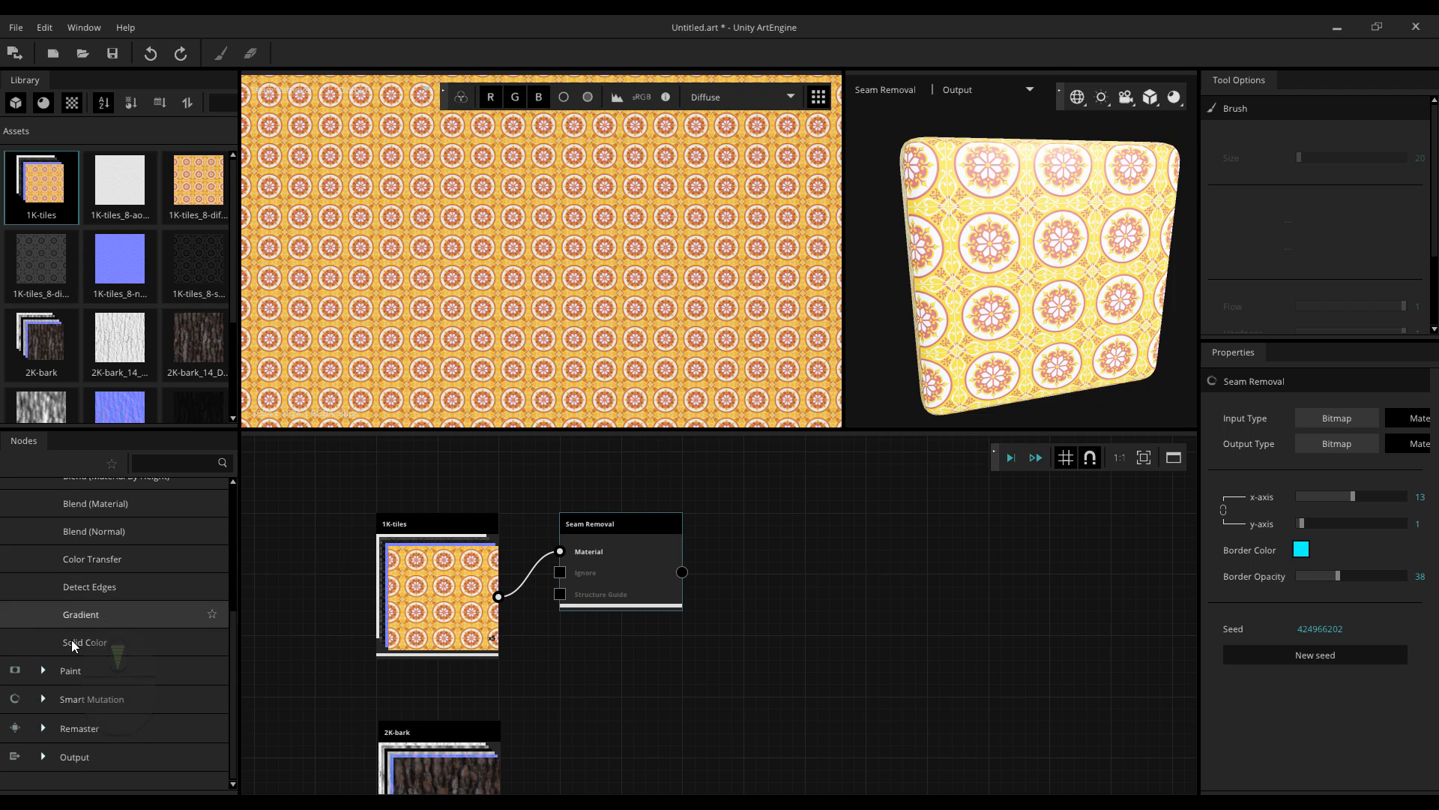
pyautogui.scroll(4, 70, 640)
pyautogui.click(42, 550)
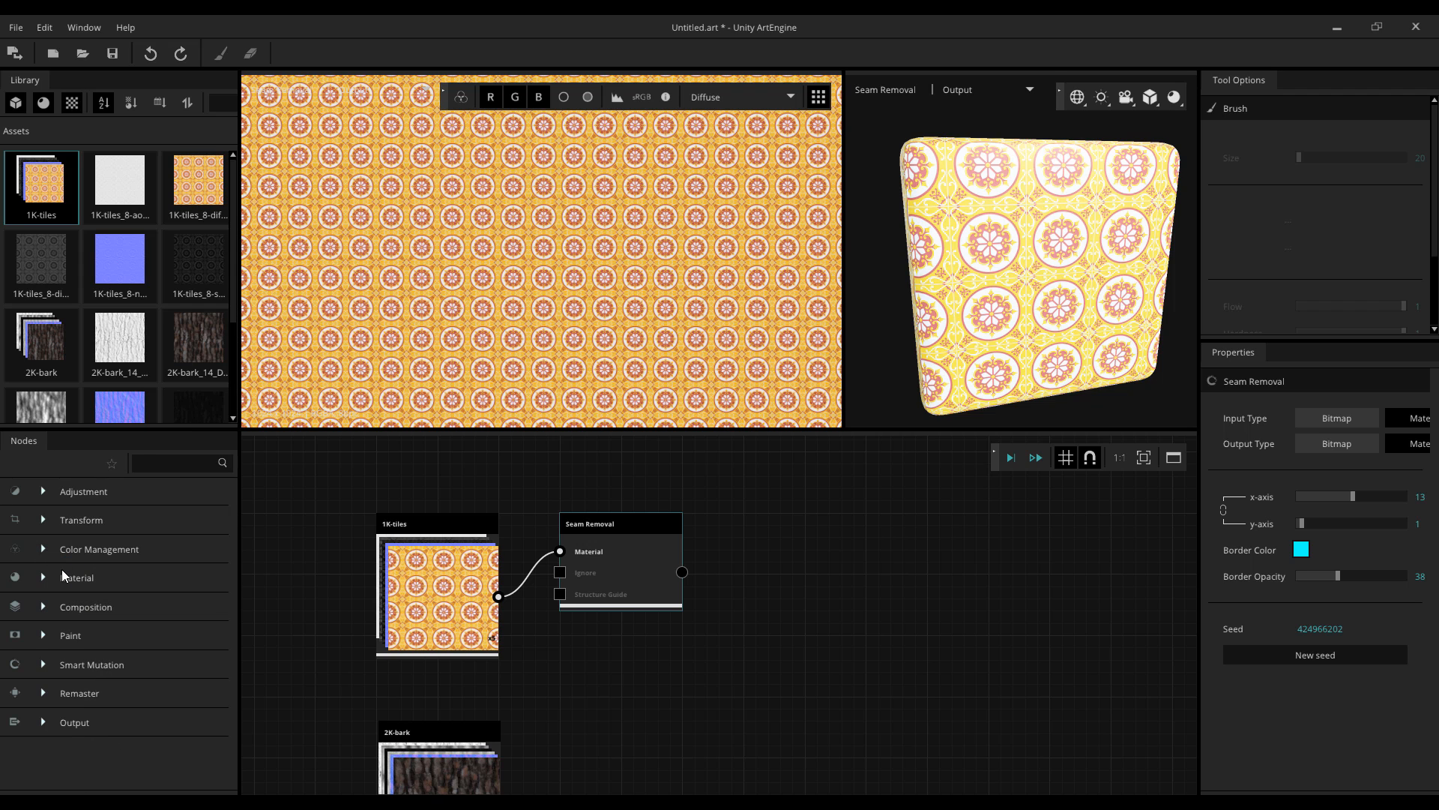
# - Add a Gradient node from the Composition category to the graph and shift its black stop to the middle of the ramp
pyautogui.scroll(-3, 780, 546)
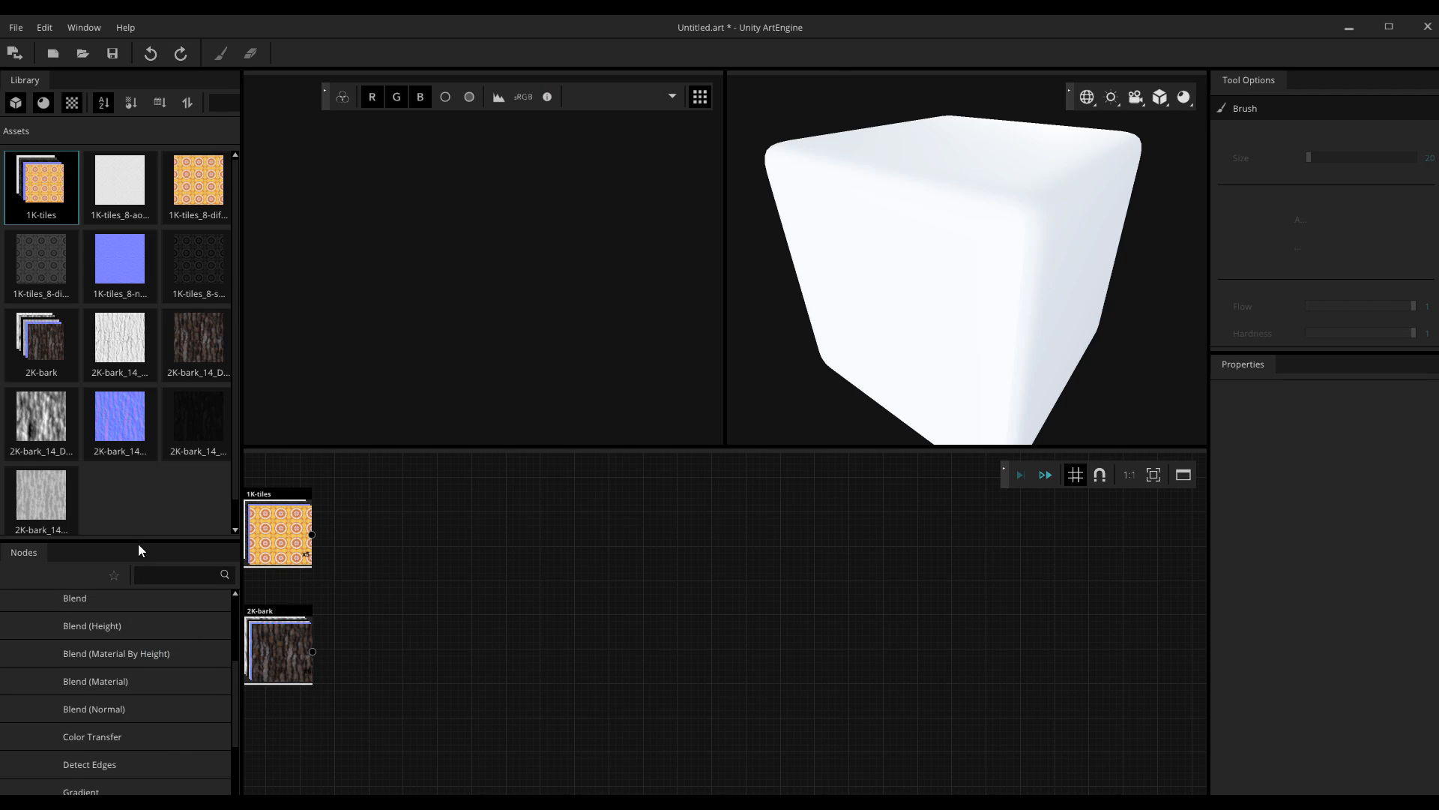
pyautogui.moveTo(141, 514); pyautogui.dragTo(139, 312)
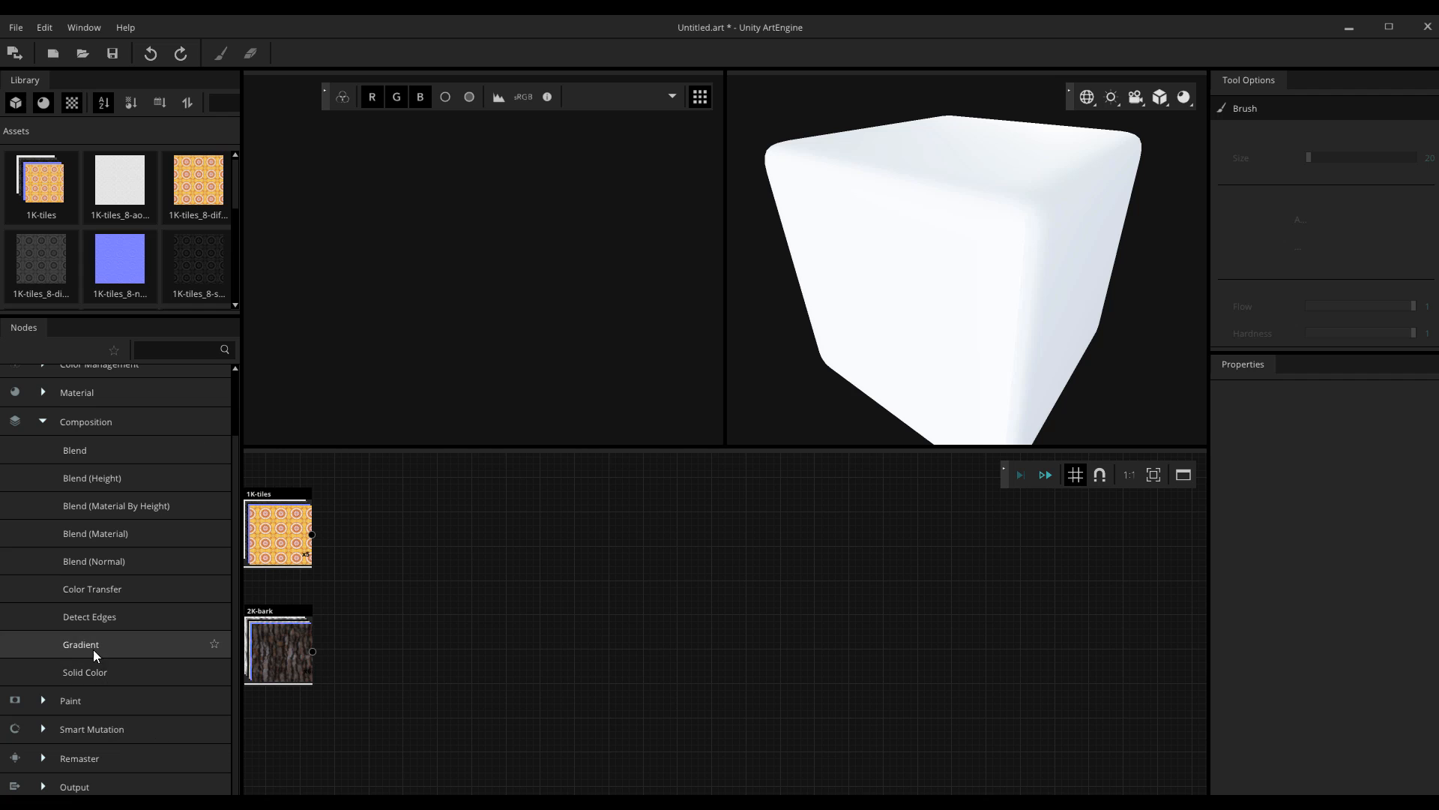
pyautogui.moveTo(93, 646); pyautogui.dragTo(619, 680)
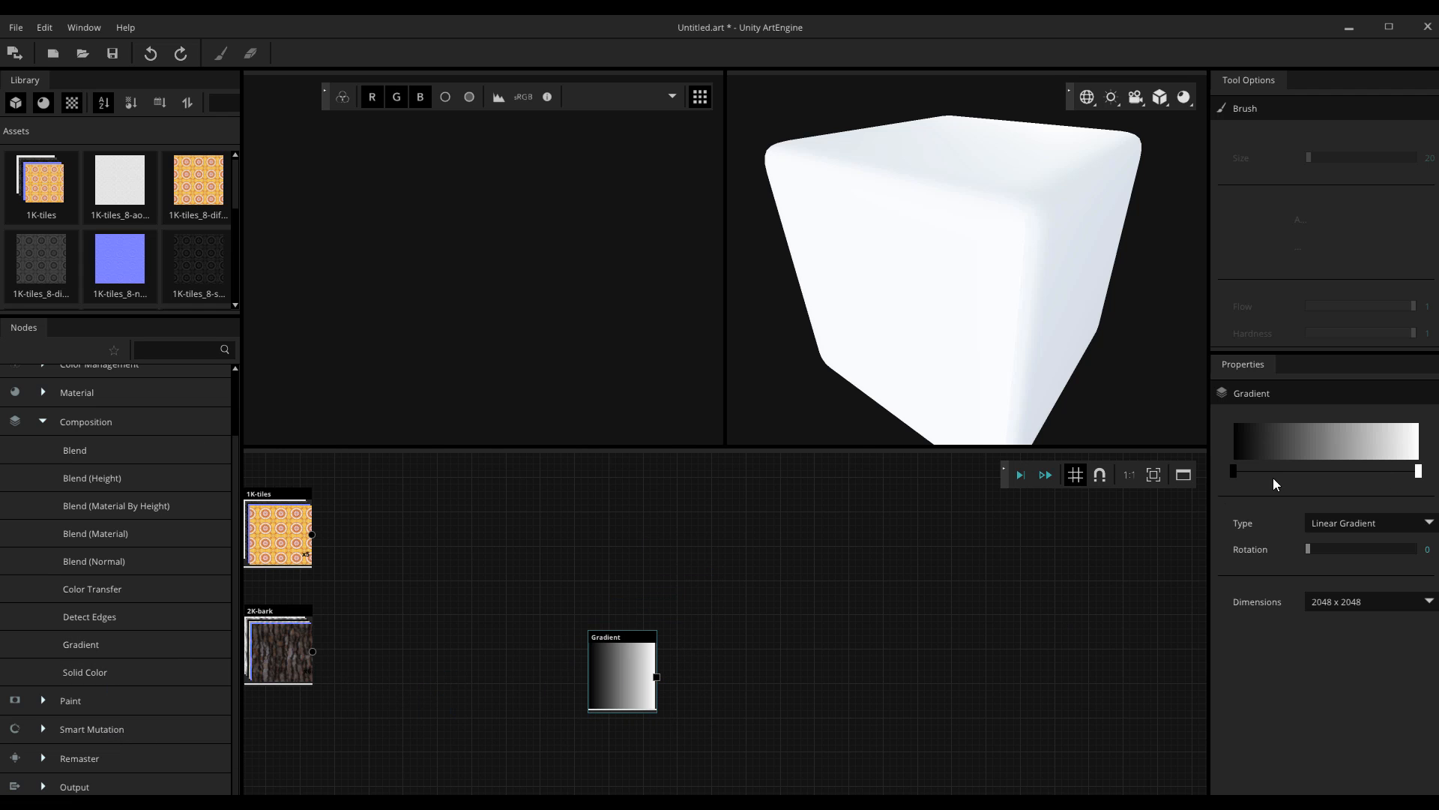
pyautogui.moveTo(1234, 471); pyautogui.dragTo(1327, 472)
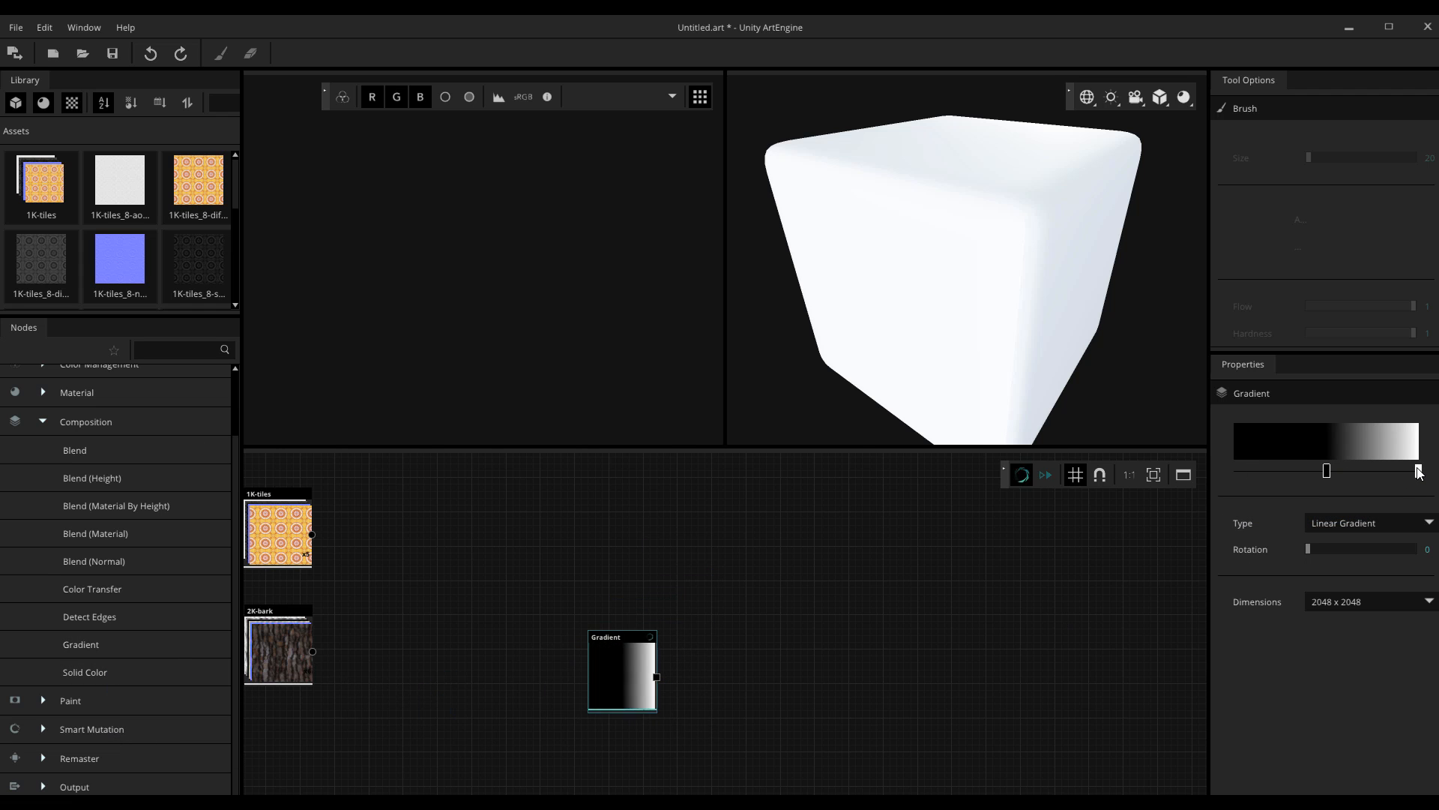
# - Shift the Gradient's white stop to mid-ramp beside the black one and set its type to Radial Gradient
pyautogui.moveTo(1418, 471); pyautogui.dragTo(1332, 472)
pyautogui.click(1343, 523)
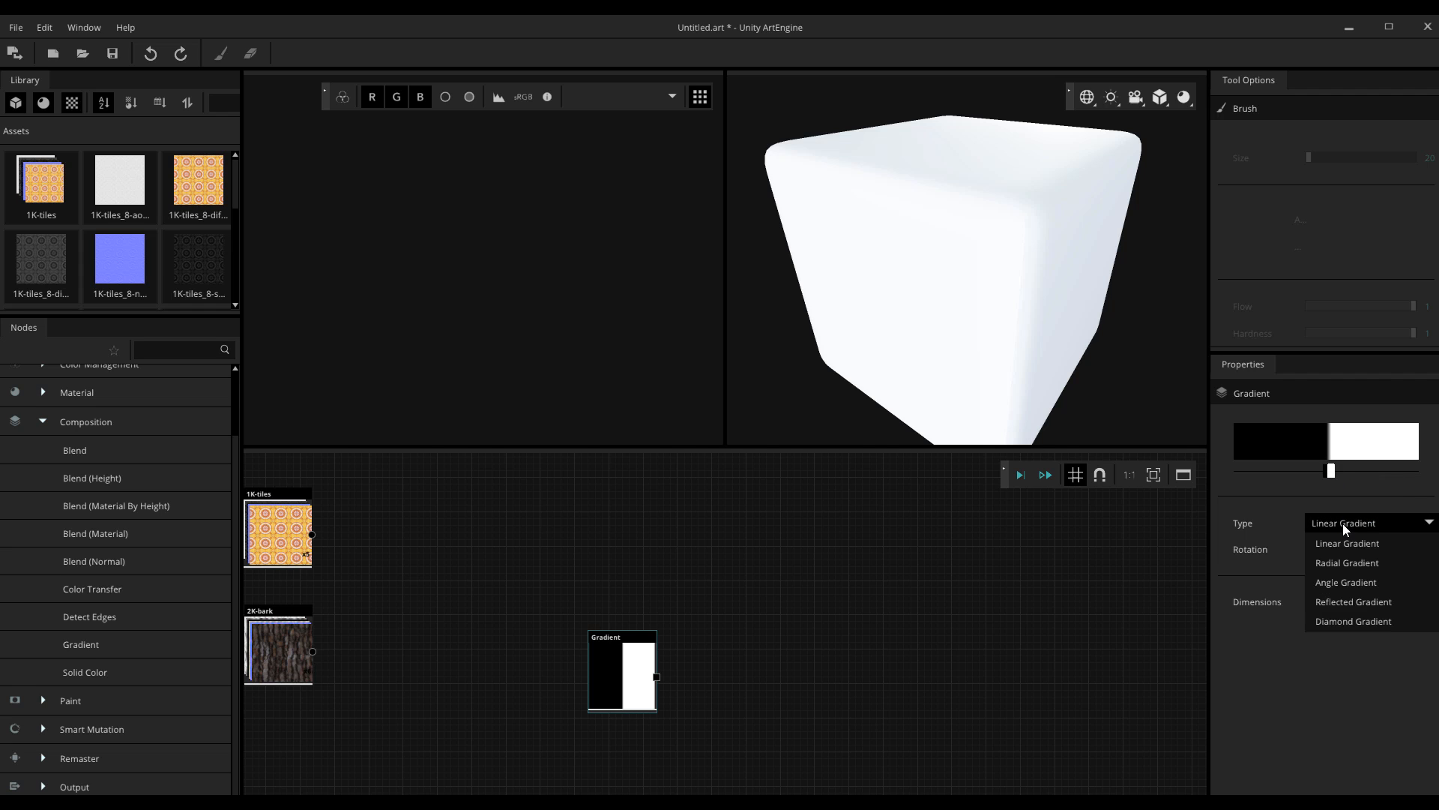
pyautogui.click(1348, 562)
# - Preview the radial Gradient in the 2D viewer, singly and as a repeating pattern, and tighten its stops for a sharper circle edge
pyautogui.moveTo(632, 677); pyautogui.dragTo(504, 264)
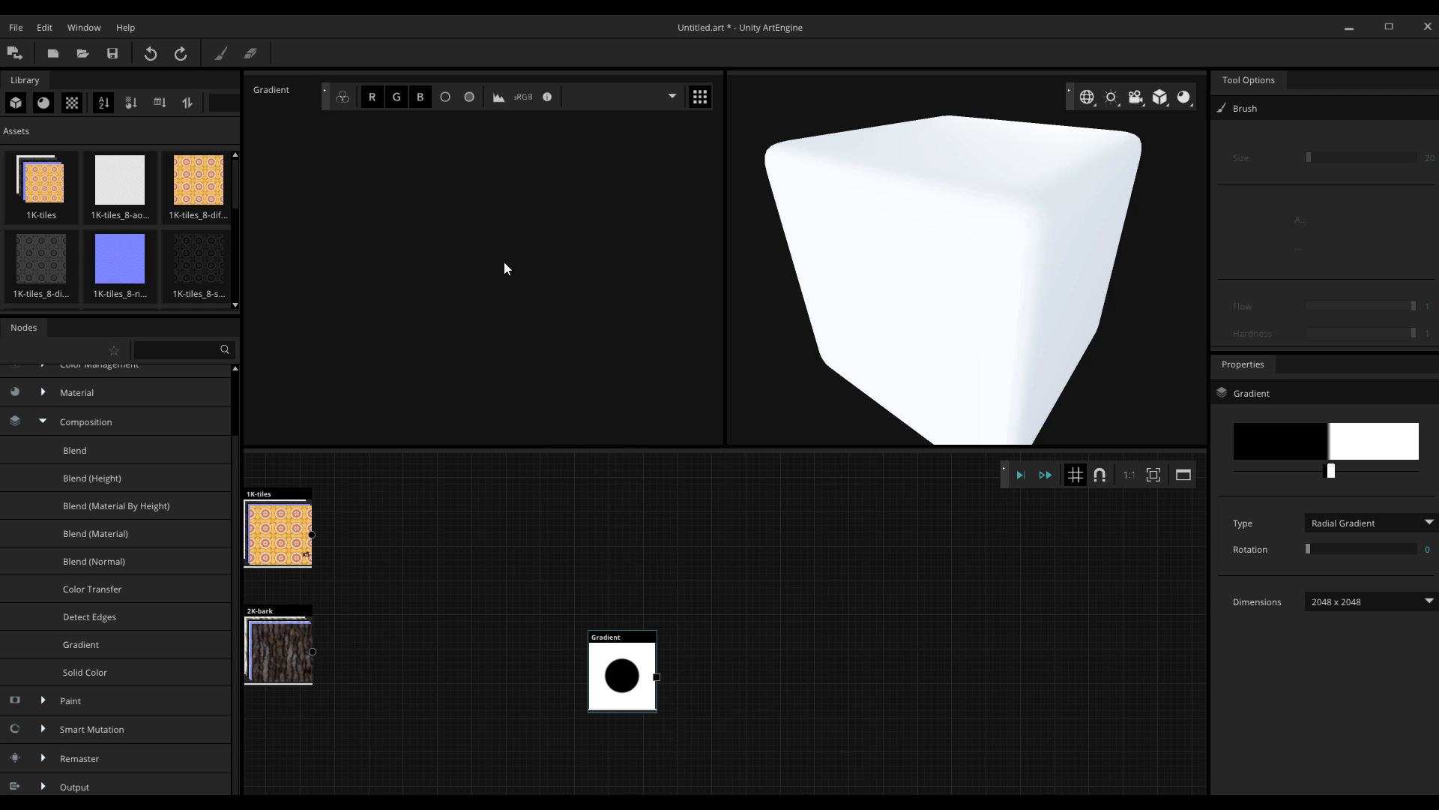
pyautogui.scroll(-3, 514, 304)
pyautogui.click(699, 98)
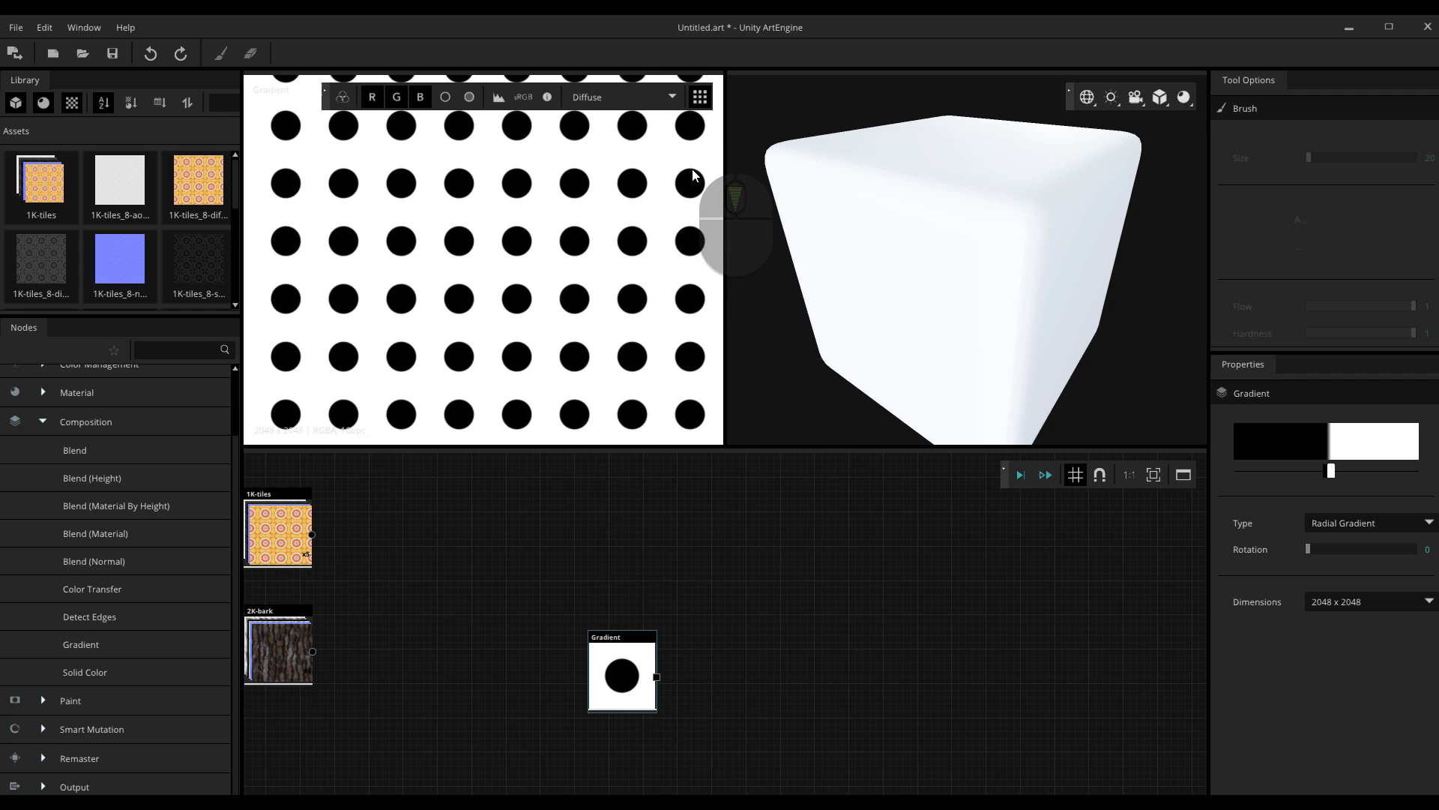
pyautogui.click(699, 98)
pyautogui.scroll(2, 596, 243)
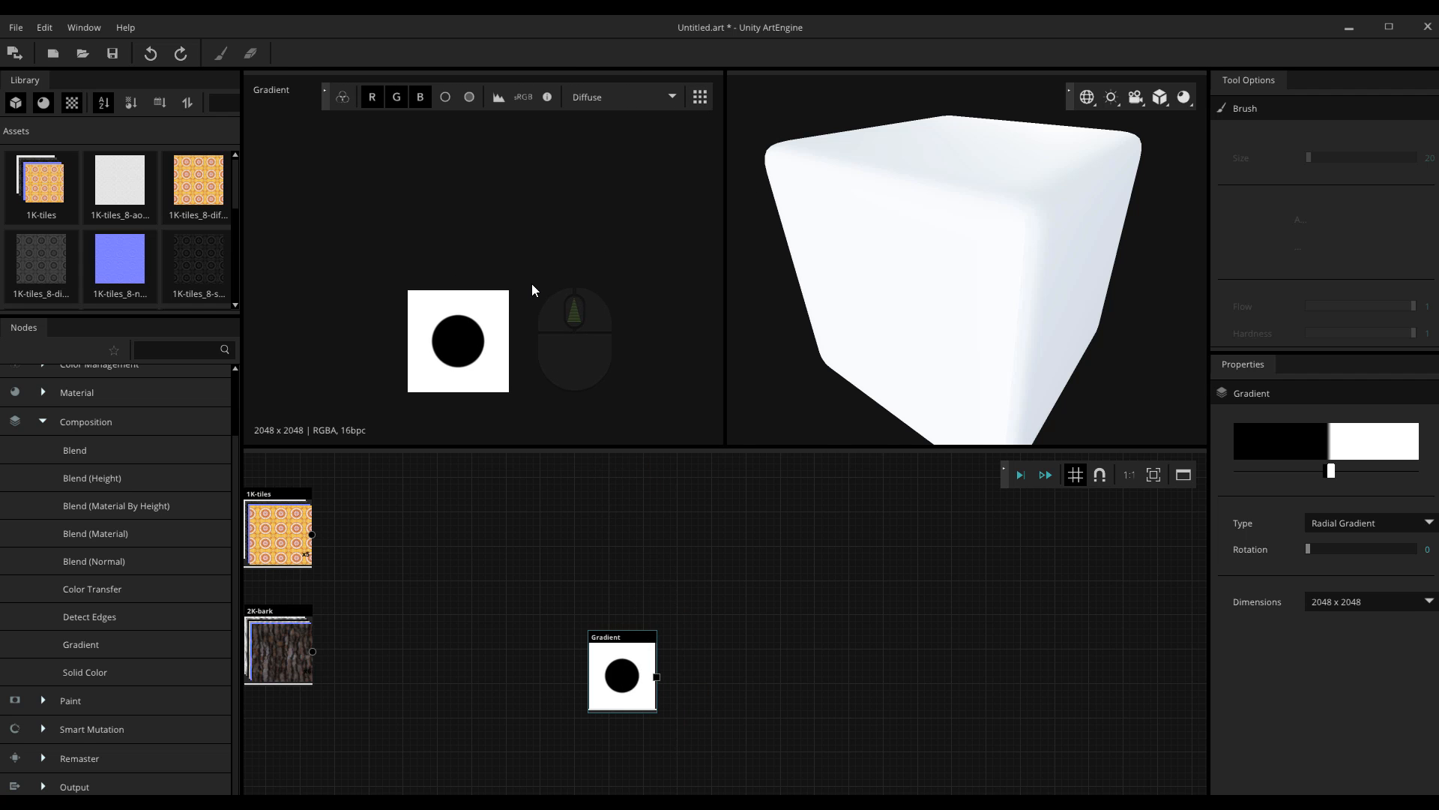
pyautogui.moveTo(563, 217); pyautogui.dragTo(569, 215, button='middle')
pyautogui.press('f')
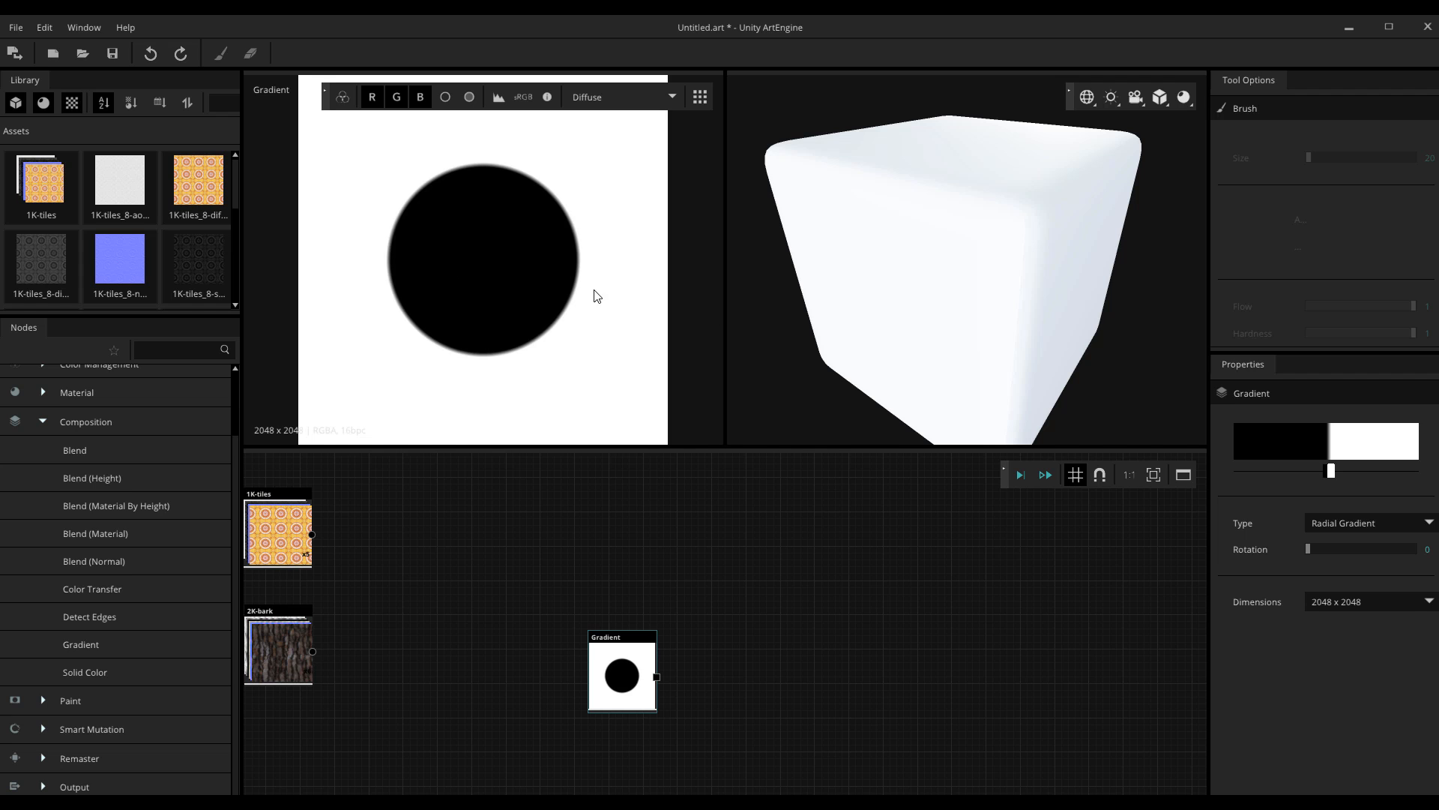
pyautogui.moveTo(1333, 474); pyautogui.dragTo(1329, 475)
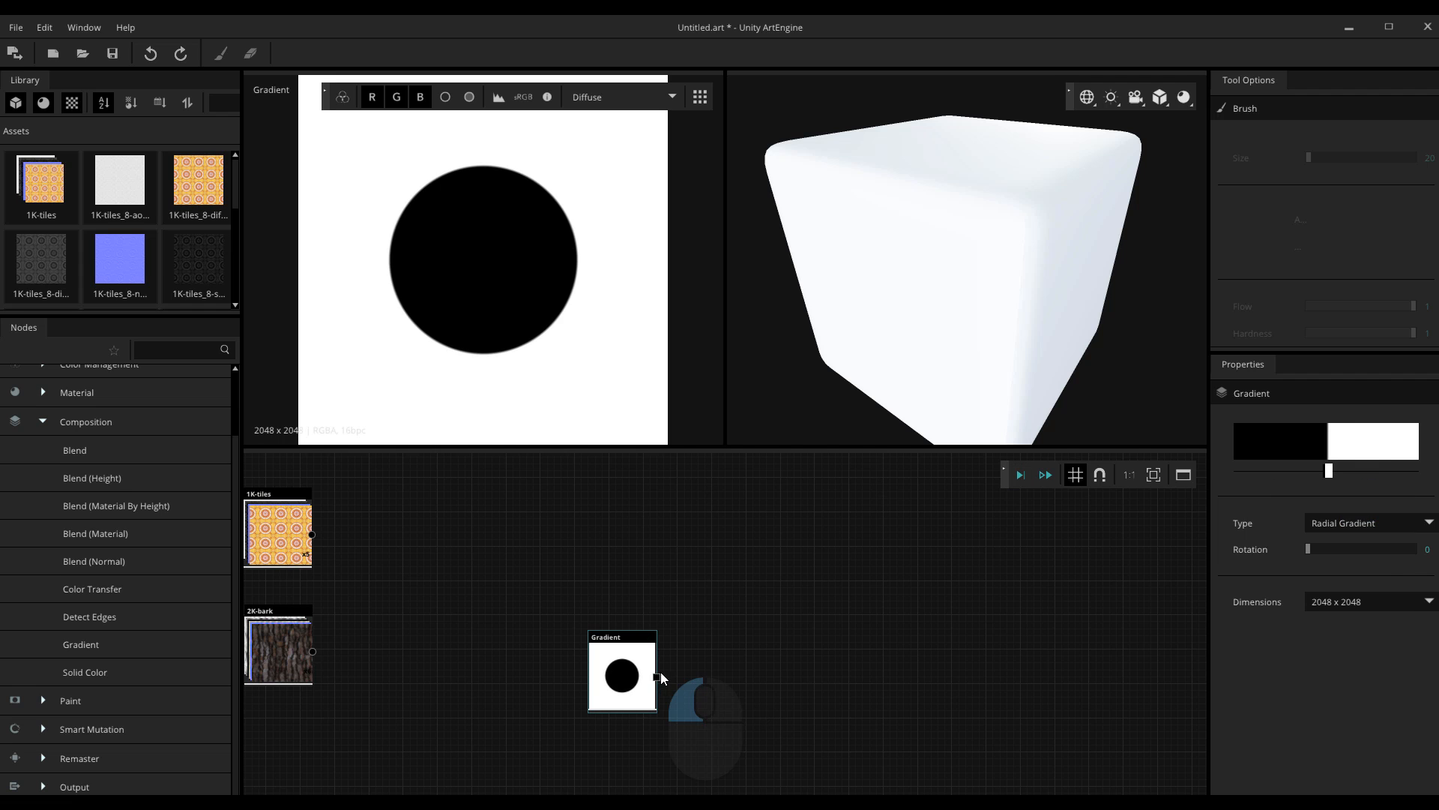
# - Add an Invert node fed by the Gradient and compare the inverted output with the Gradient in the 2D viewer
pyautogui.click(903, 618)
pyautogui.press('space')
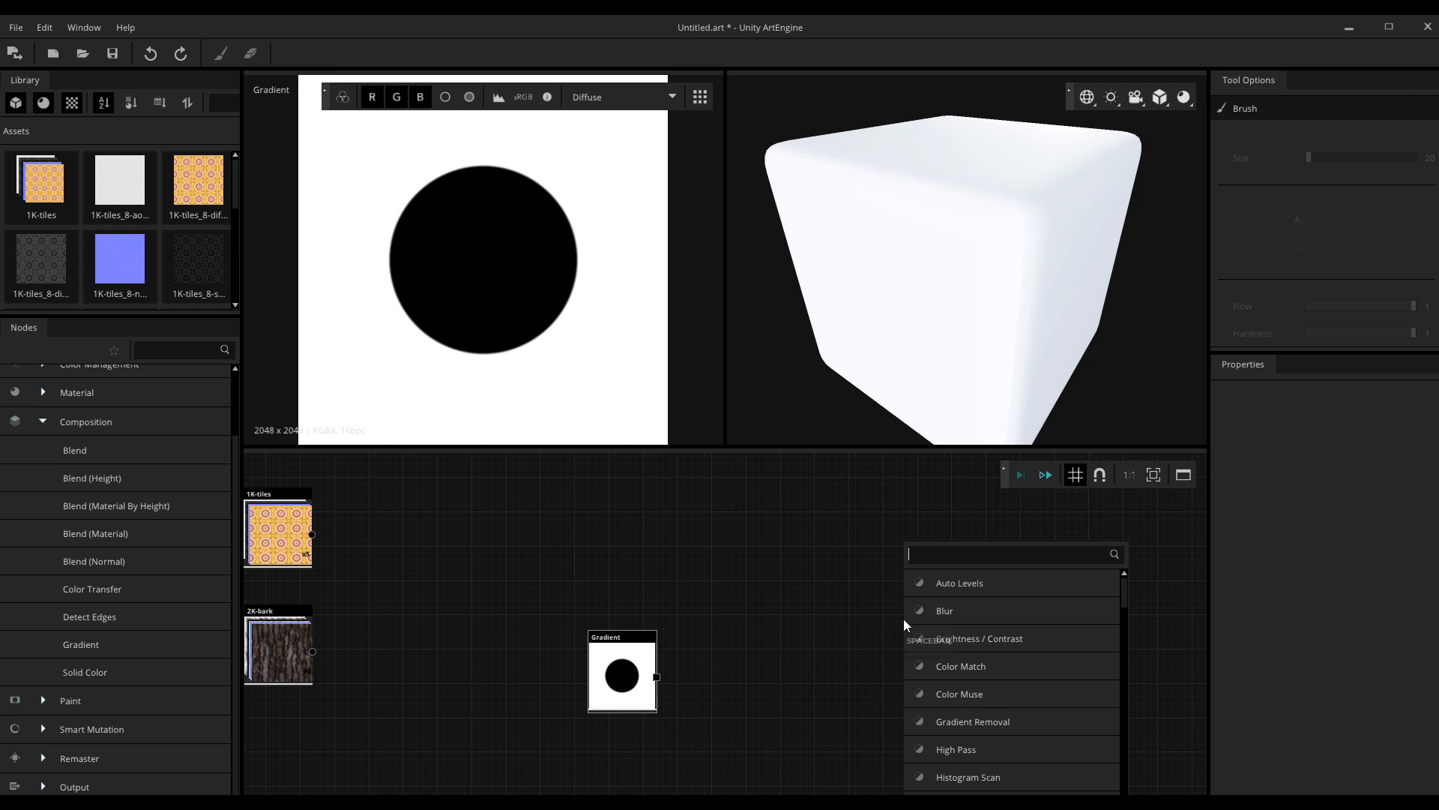
pyautogui.write('inver4')
pyautogui.press('BackSpace')
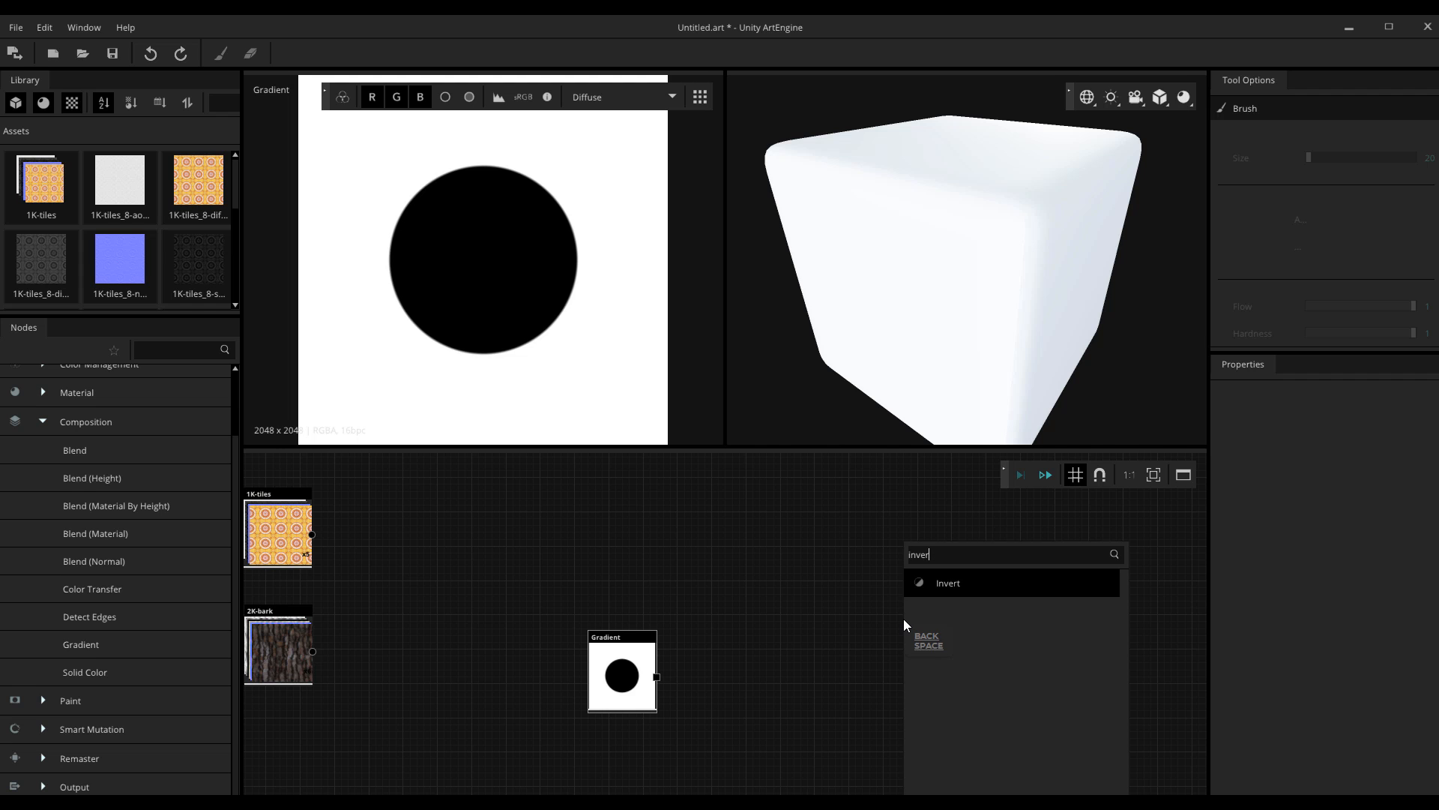
pyautogui.press('Return')
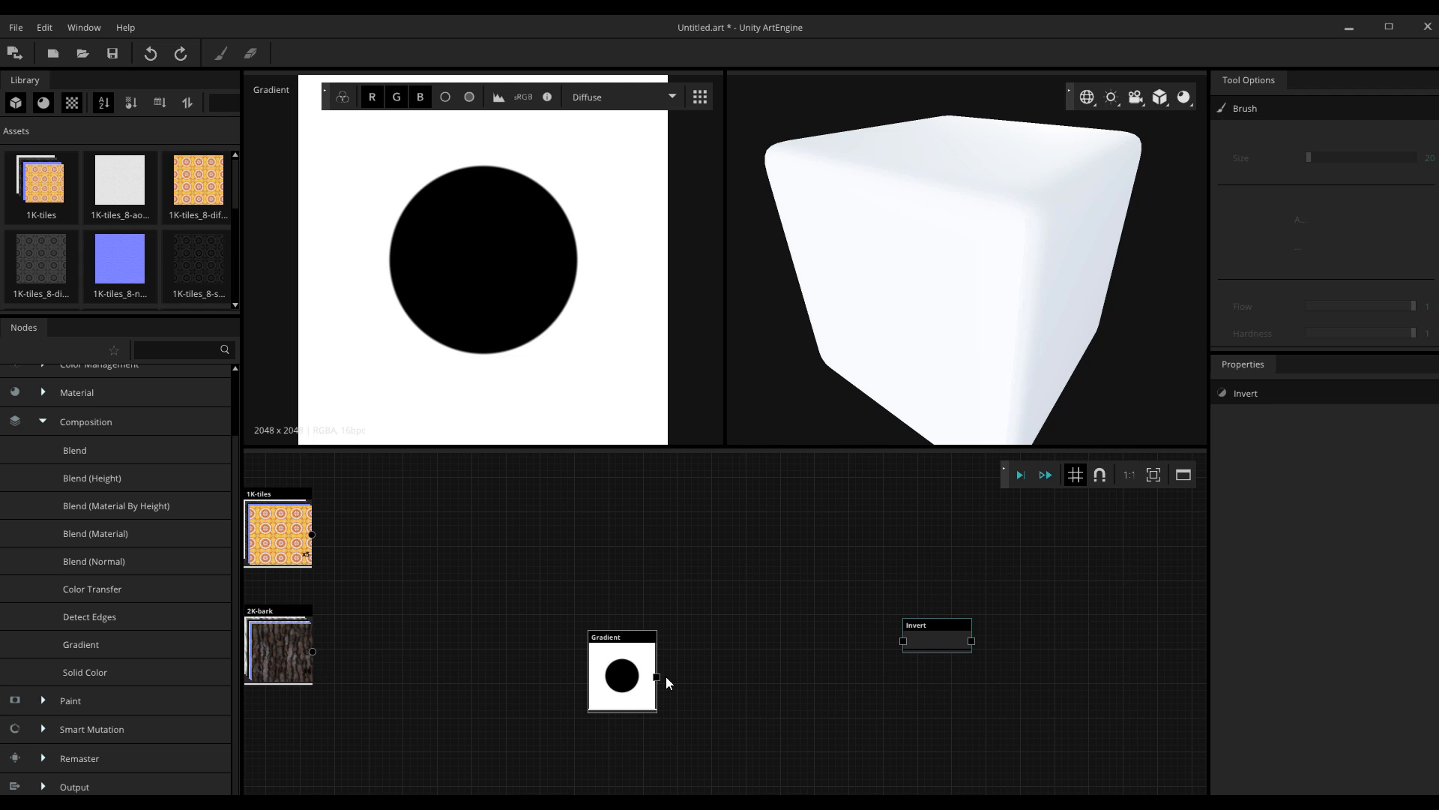
pyautogui.moveTo(657, 677); pyautogui.dragTo(904, 642)
pyautogui.moveTo(911, 639); pyautogui.dragTo(698, 665)
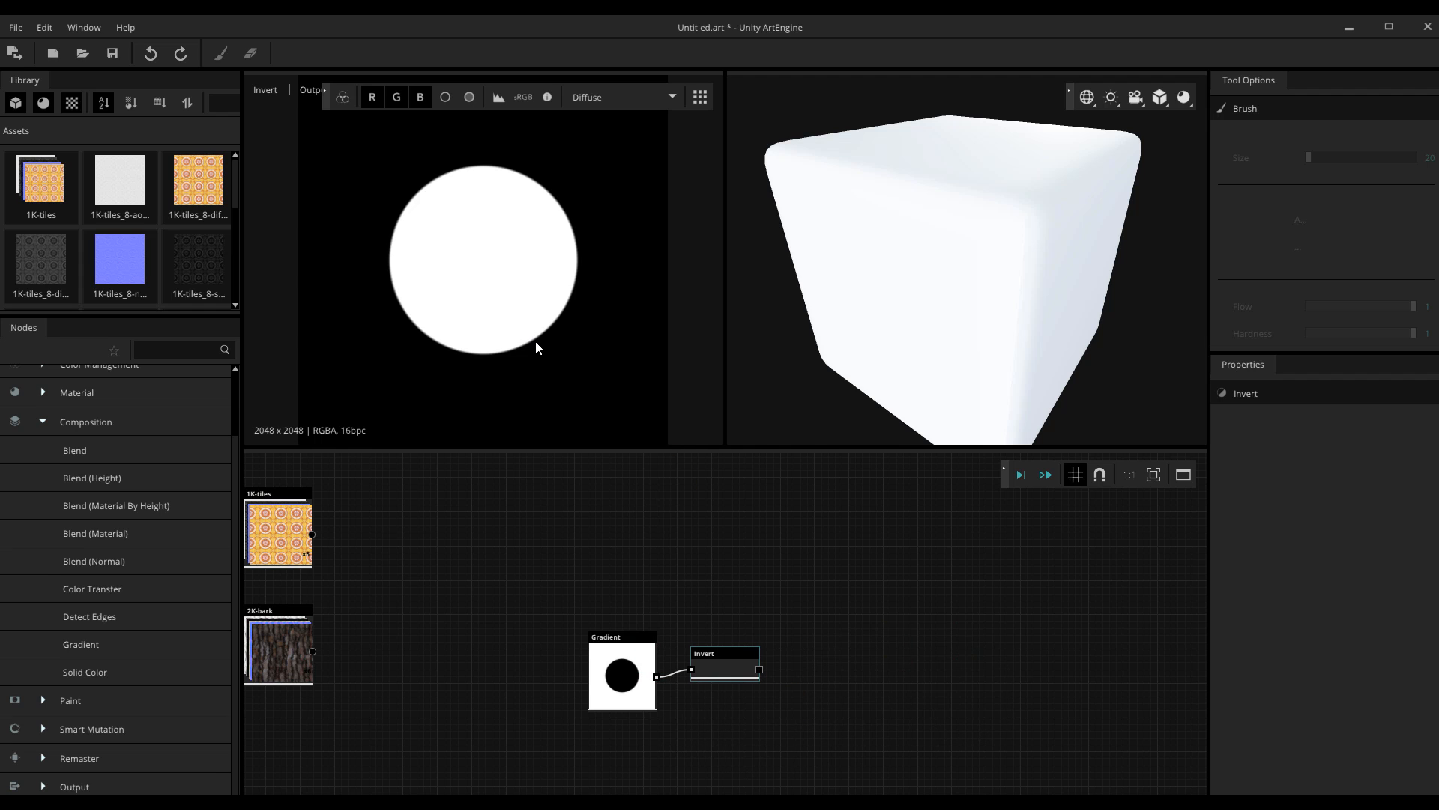
pyautogui.rightClick(489, 289)
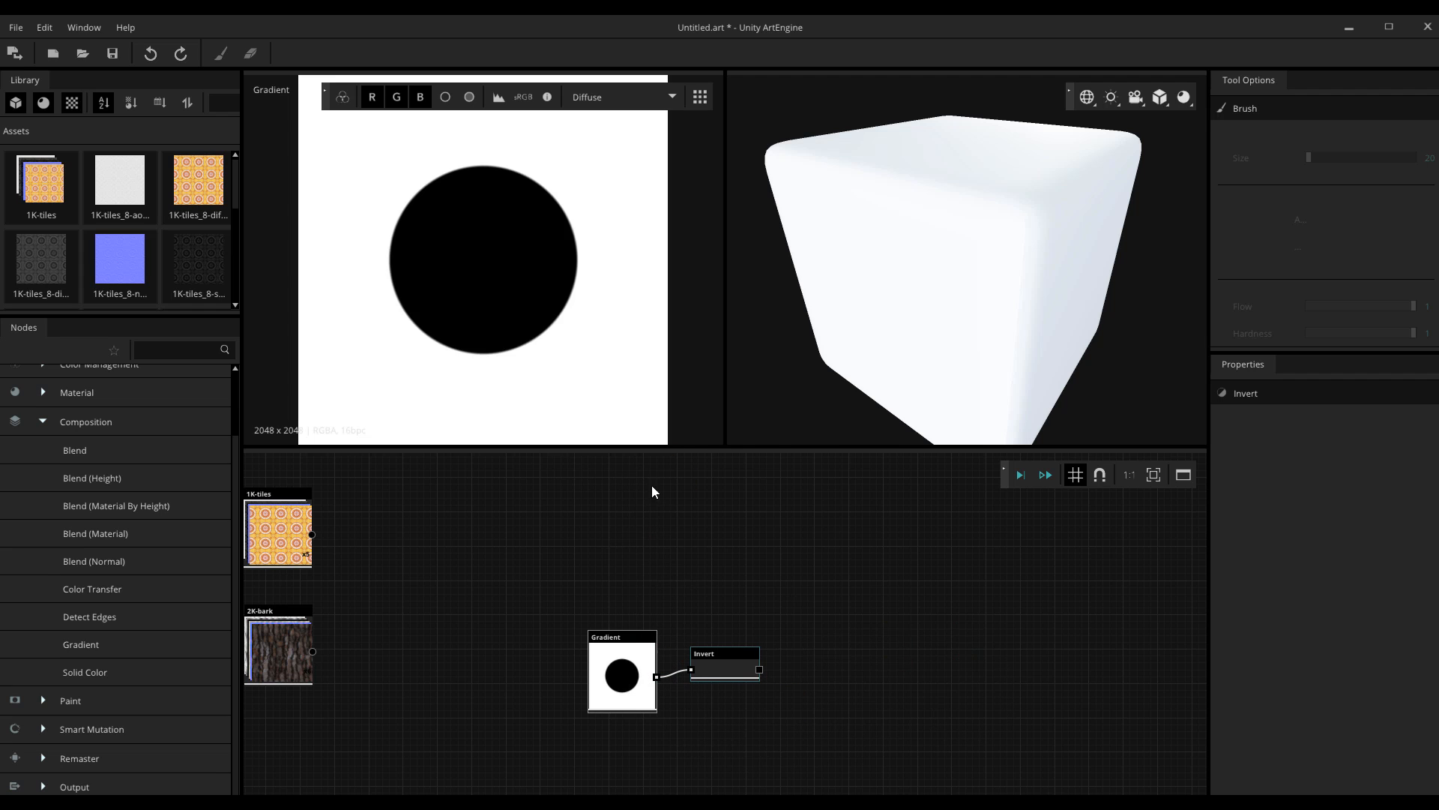
# - Move the Invert node above the Gradient, then duplicate the Gradient node and place the copy directly below the original
pyautogui.moveTo(717, 672); pyautogui.dragTo(717, 560)
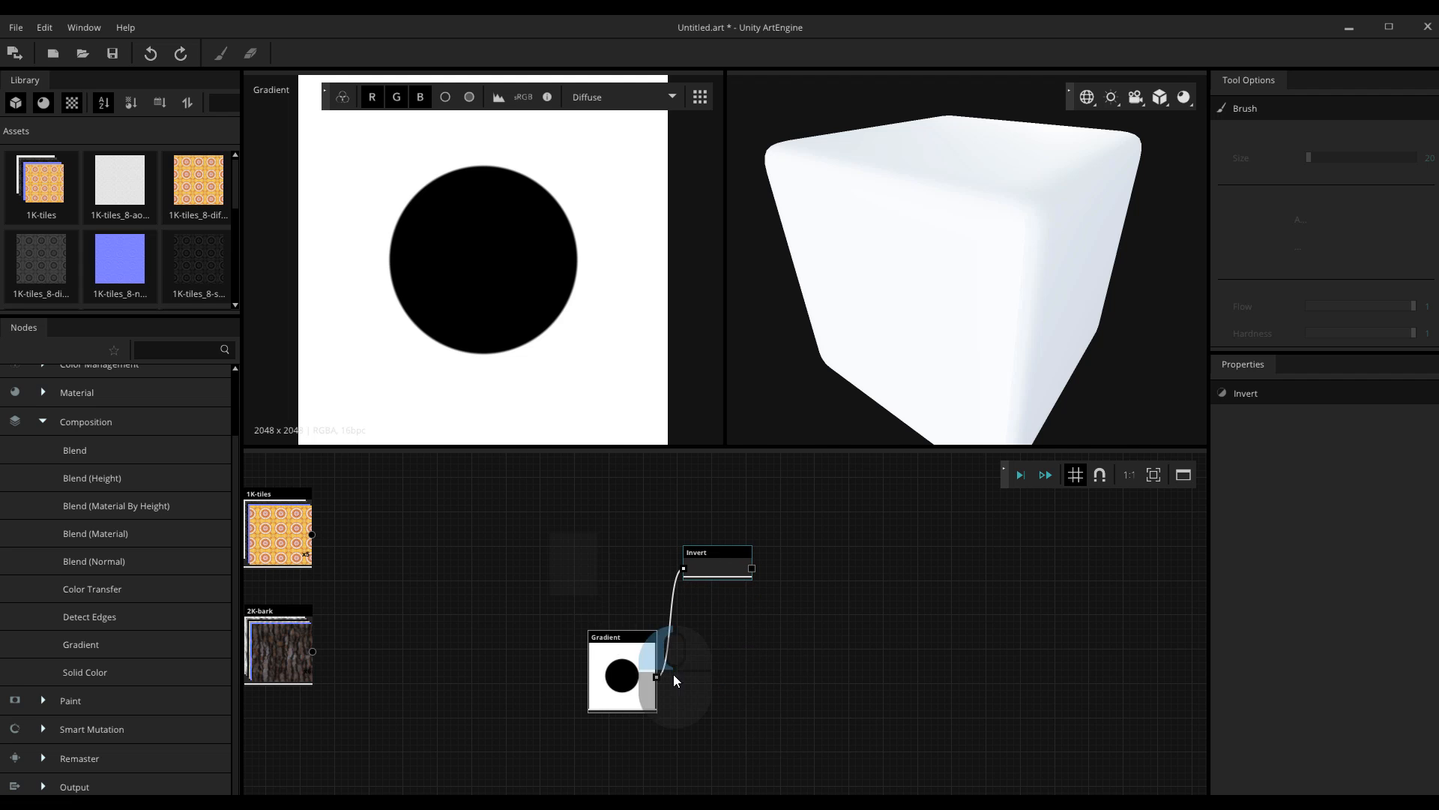
pyautogui.moveTo(673, 674); pyautogui.dragTo(718, 739)
pyautogui.moveTo(634, 685); pyautogui.dragTo(518, 616)
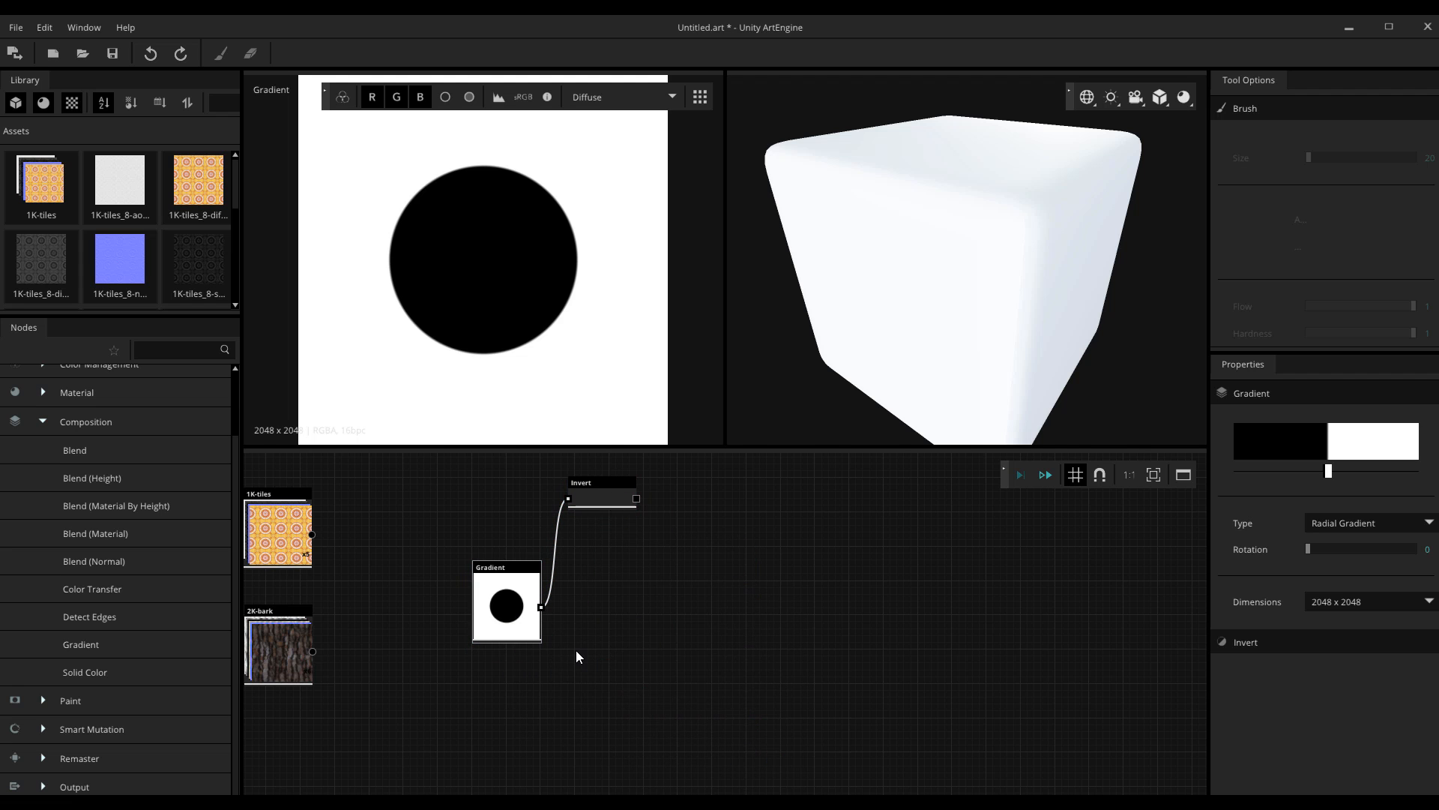
pyautogui.click(496, 619)
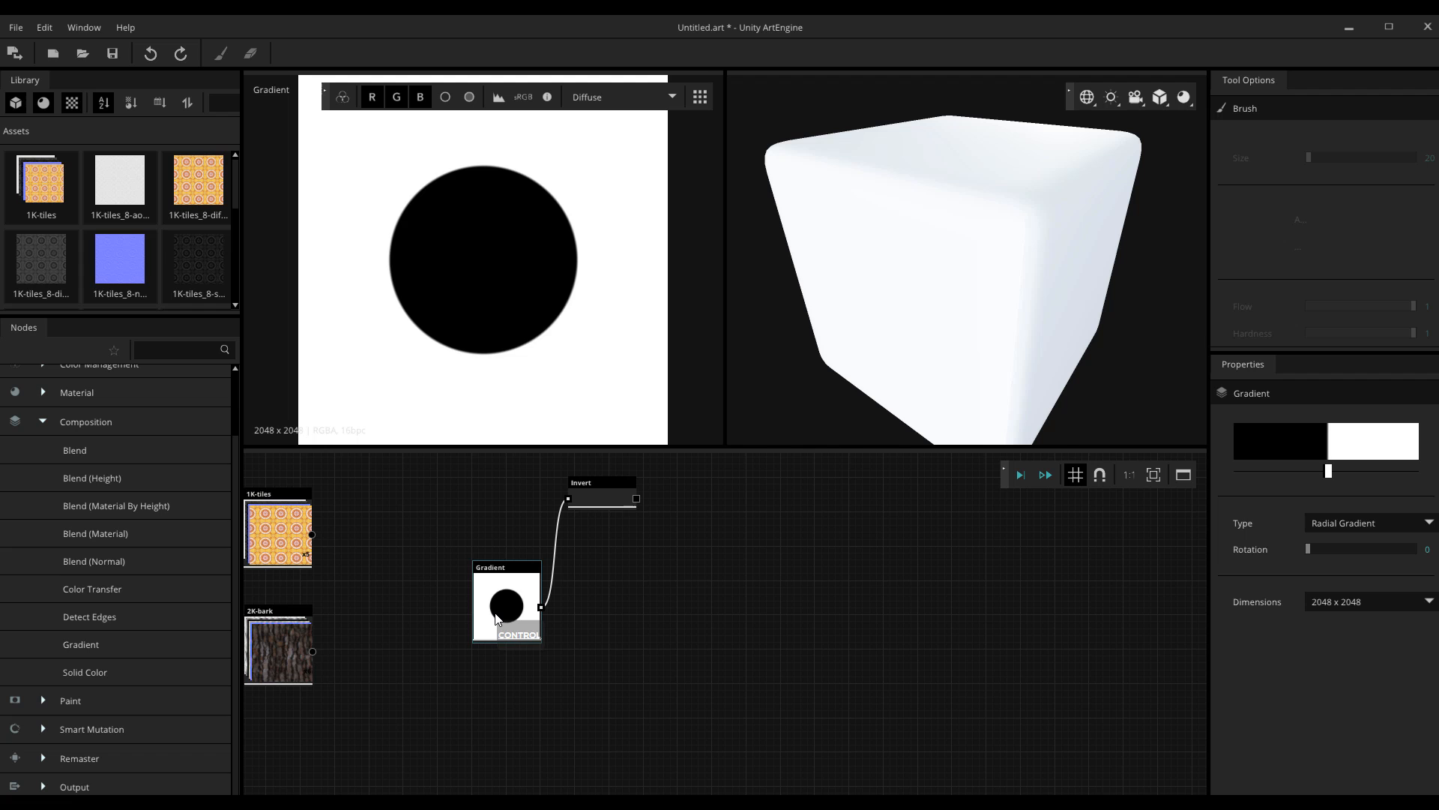
pyautogui.hotkey('ctrl', 'c')
pyautogui.hotkey('ctrl', 'v')
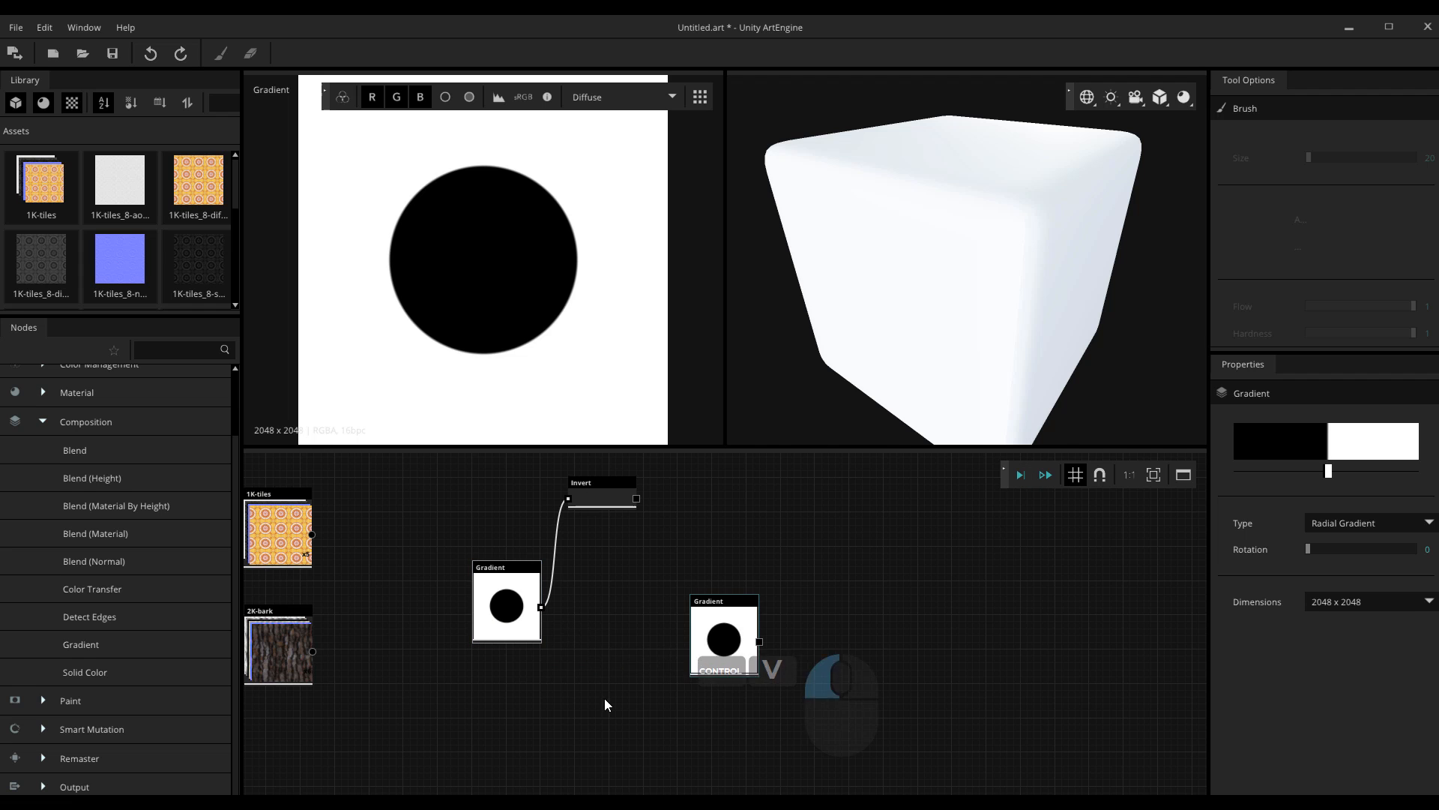
pyautogui.moveTo(700, 654); pyautogui.dragTo(490, 710)
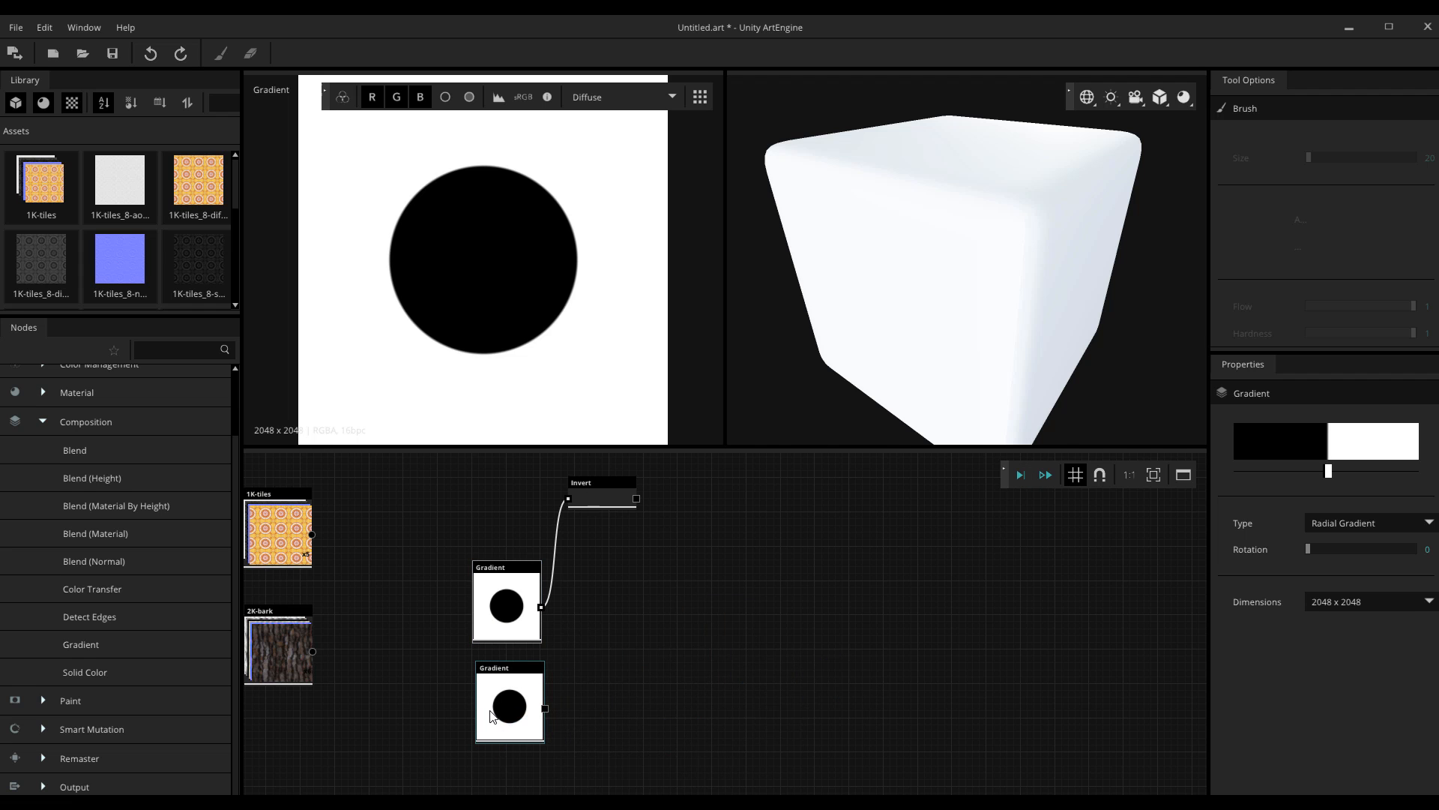
# - Try Angle Gradient on the copied node, settle on Diamond Gradient, and shift its stops slightly towards black to shrink the diamond
pyautogui.click(1356, 518)
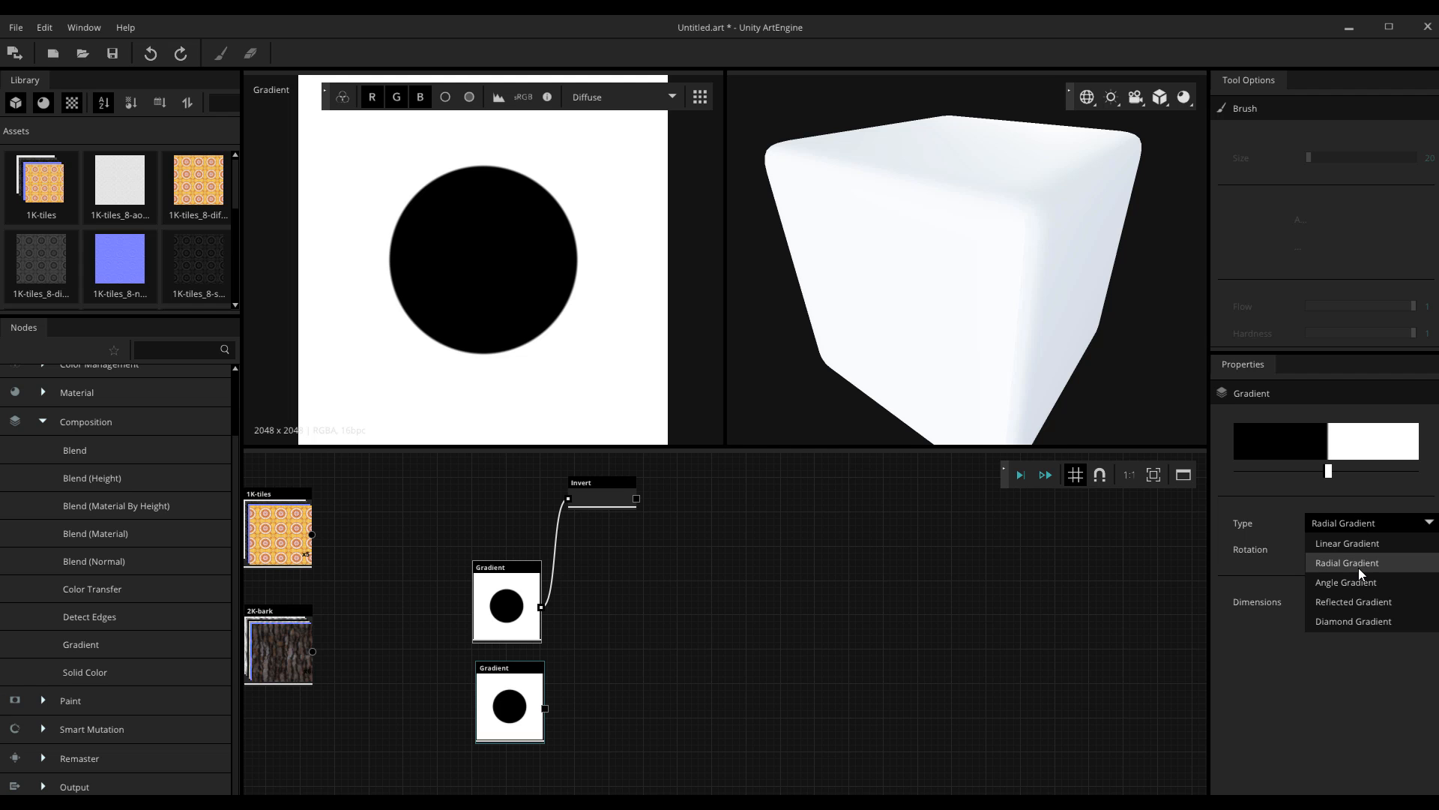
pyautogui.click(1361, 522)
pyautogui.click(1362, 523)
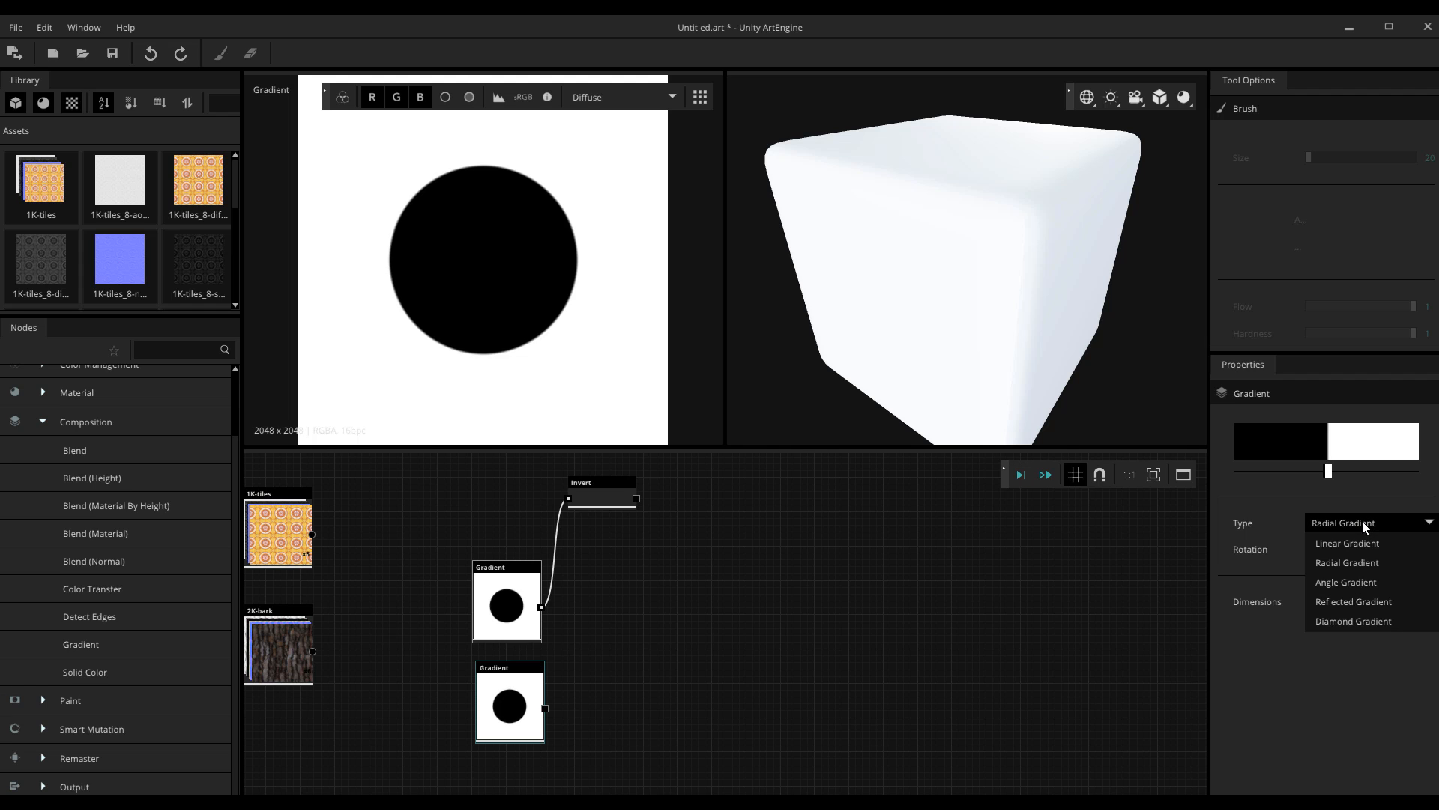
pyautogui.click(1360, 583)
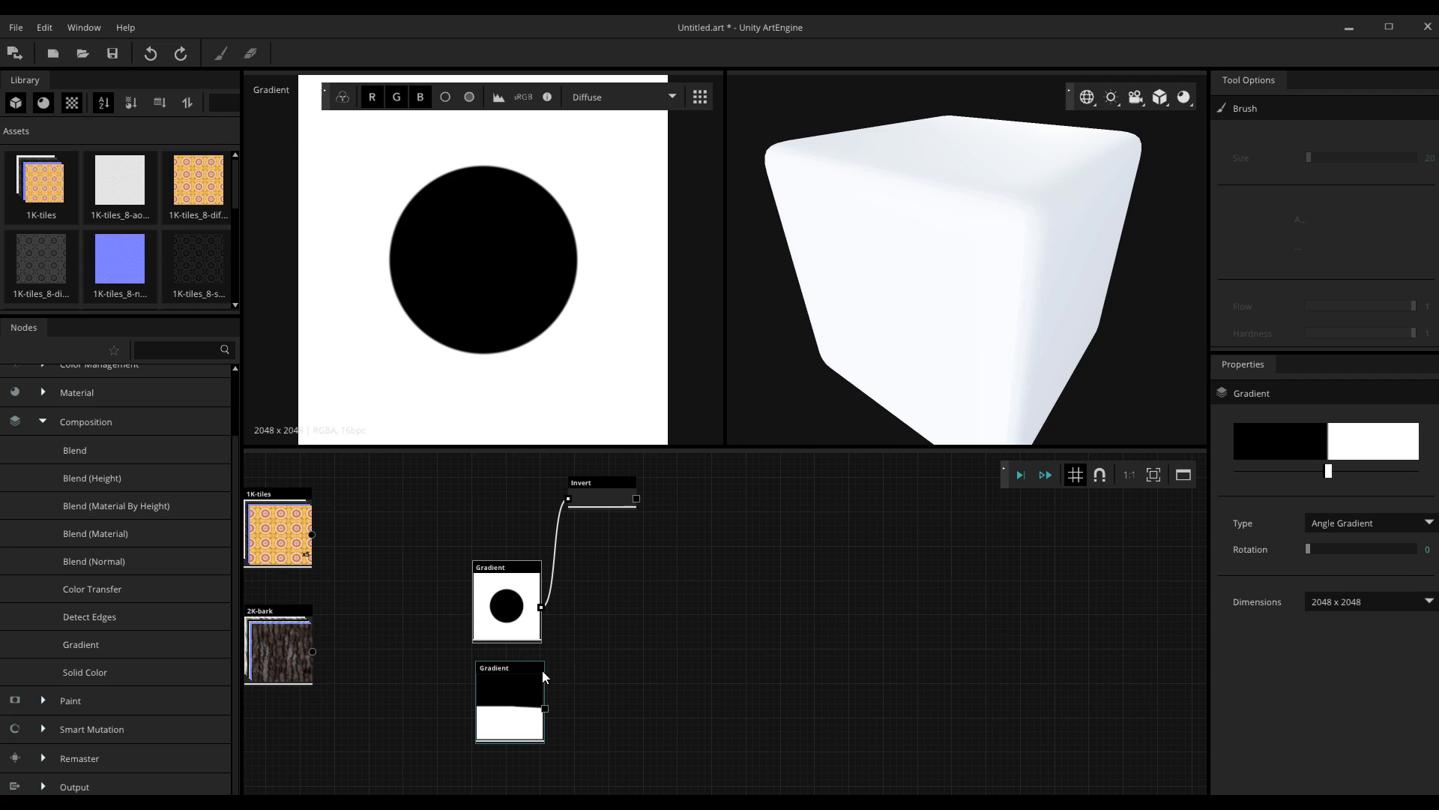
pyautogui.click(1366, 517)
pyautogui.click(1339, 624)
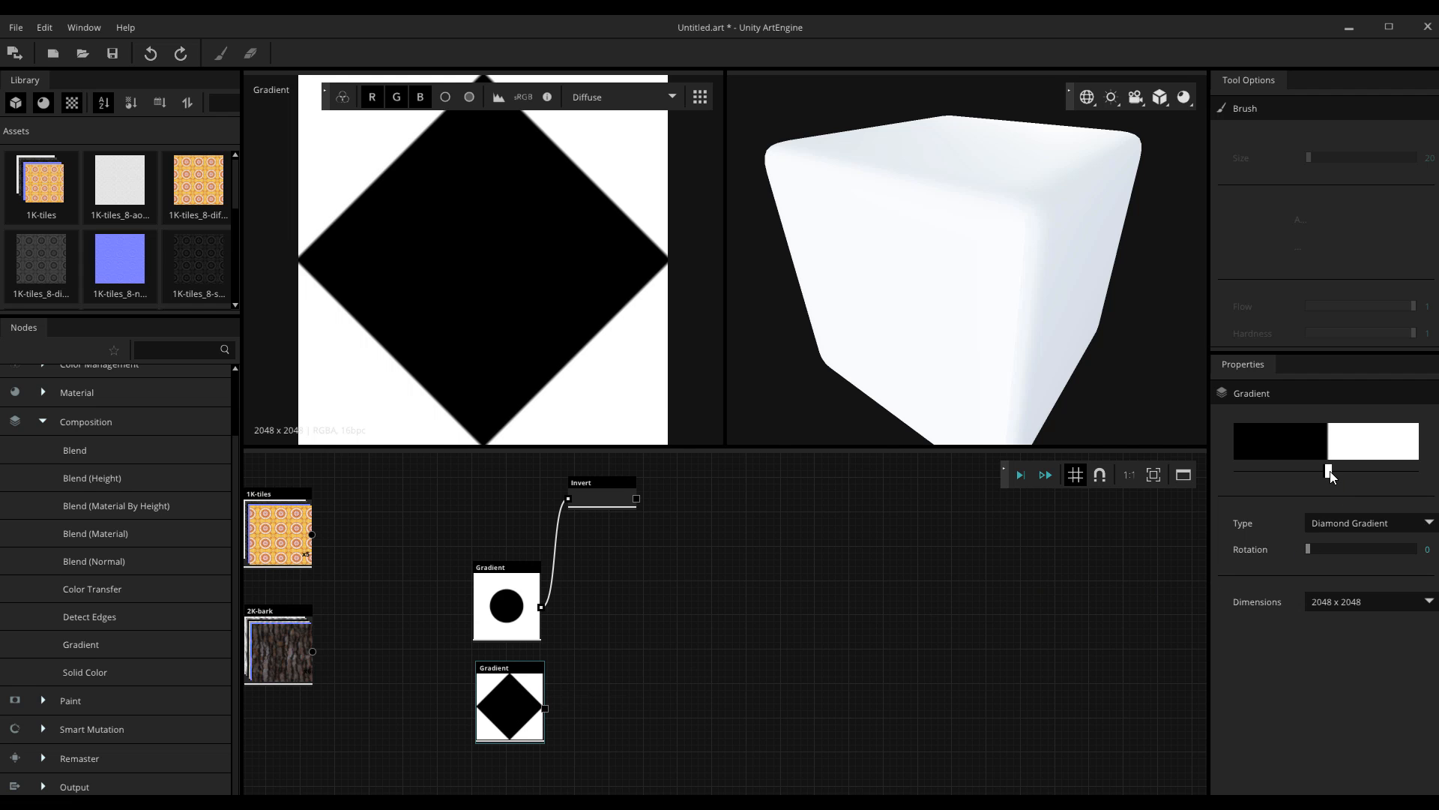
pyautogui.moveTo(1329, 471); pyautogui.dragTo(1326, 470)
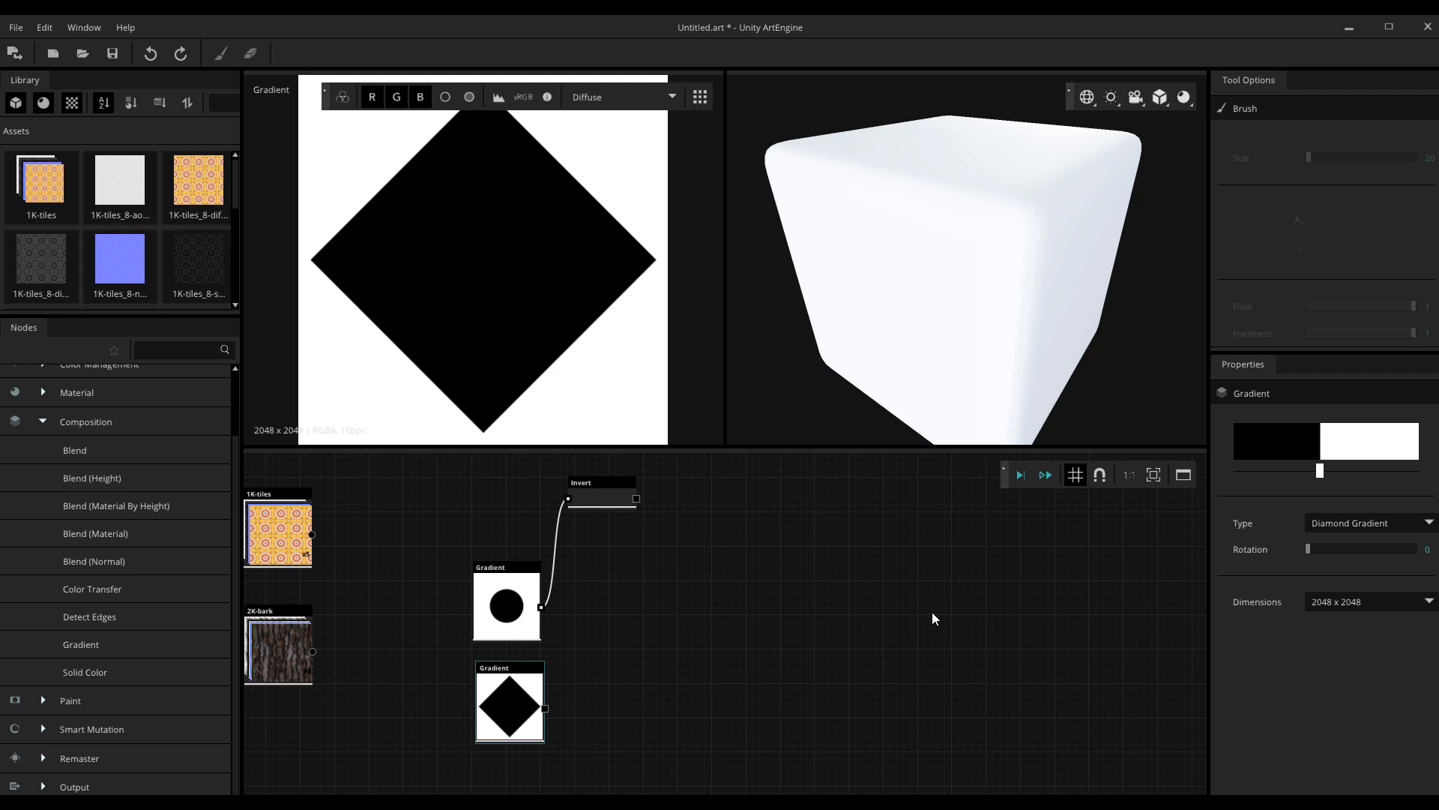
# - Add a Blend node with the circle Gradient as foreground and mask and the diamond Gradient as background, beside both Gradients
pyautogui.click(691, 629)
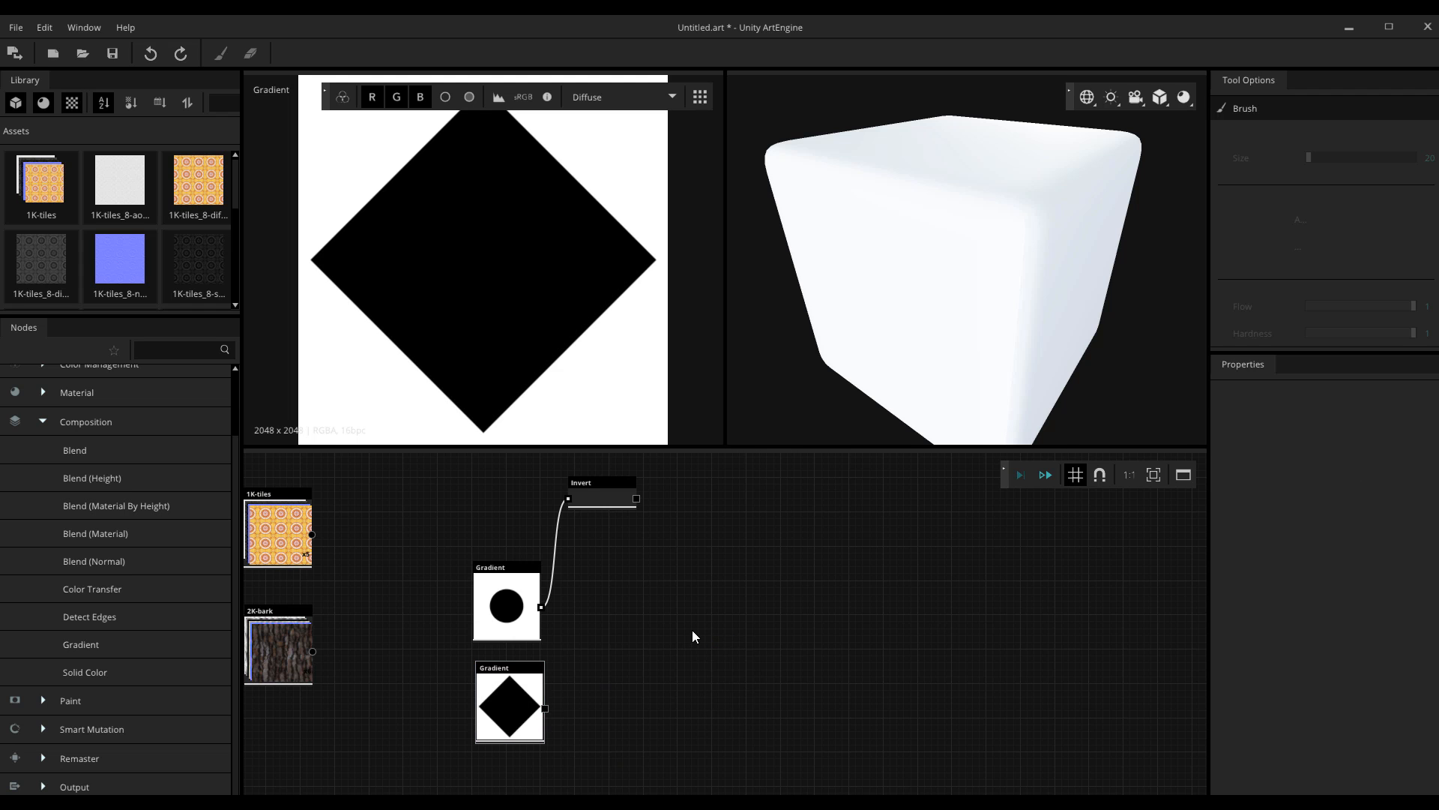
pyautogui.press('space')
pyautogui.write('ble')
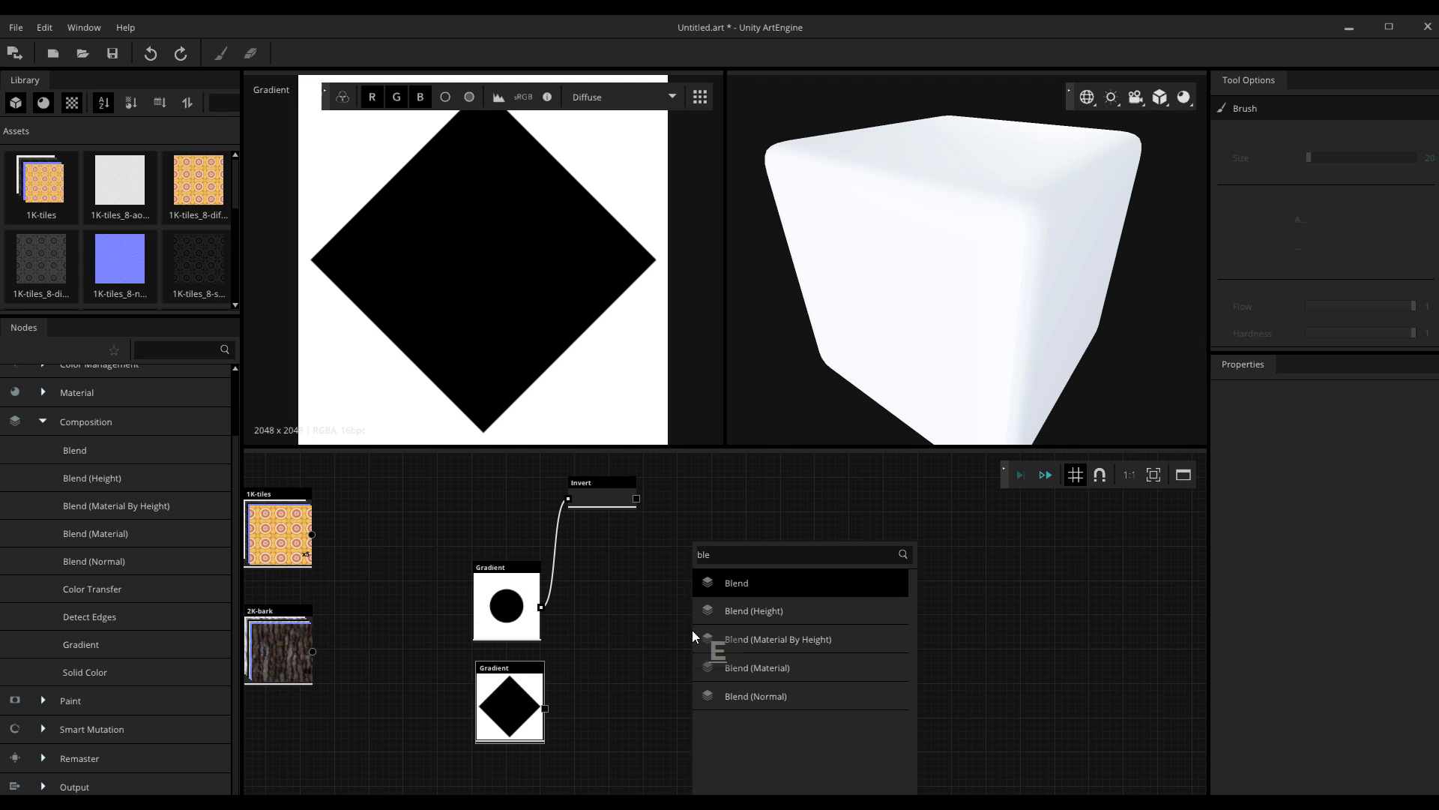
pyautogui.press('Return')
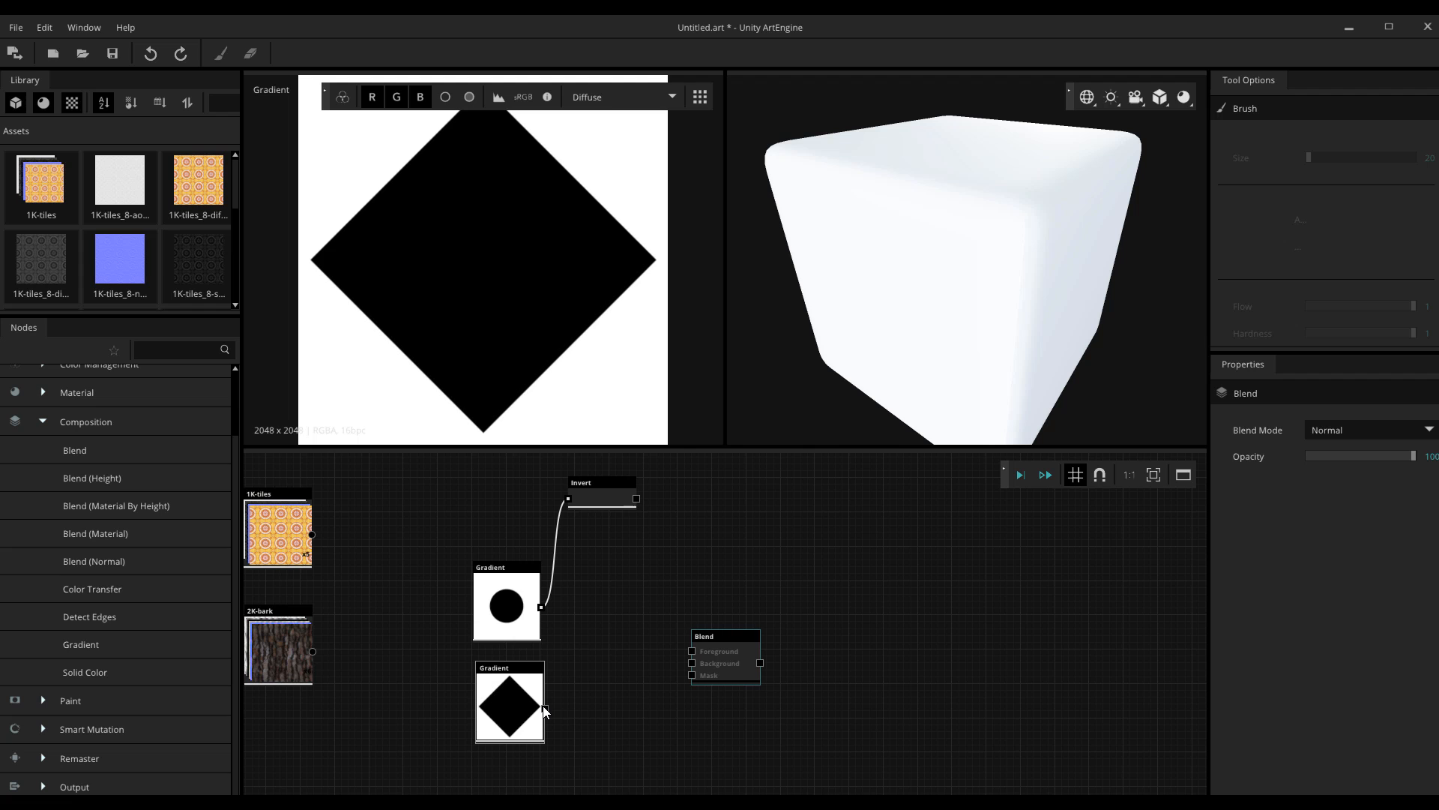
pyautogui.moveTo(544, 707); pyautogui.dragTo(691, 663)
pyautogui.moveTo(542, 607); pyautogui.dragTo(690, 651)
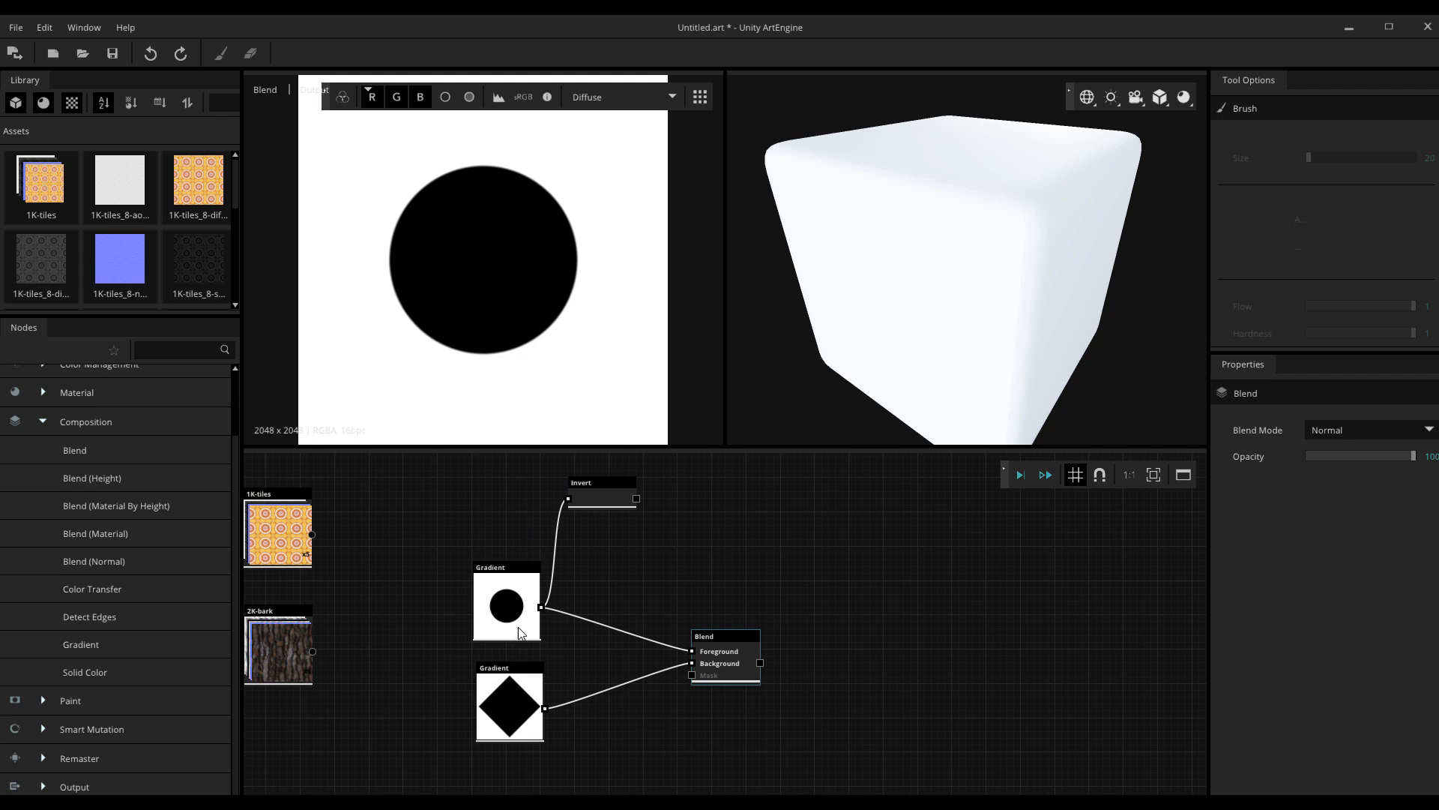
pyautogui.moveTo(591, 667); pyautogui.dragTo(705, 613)
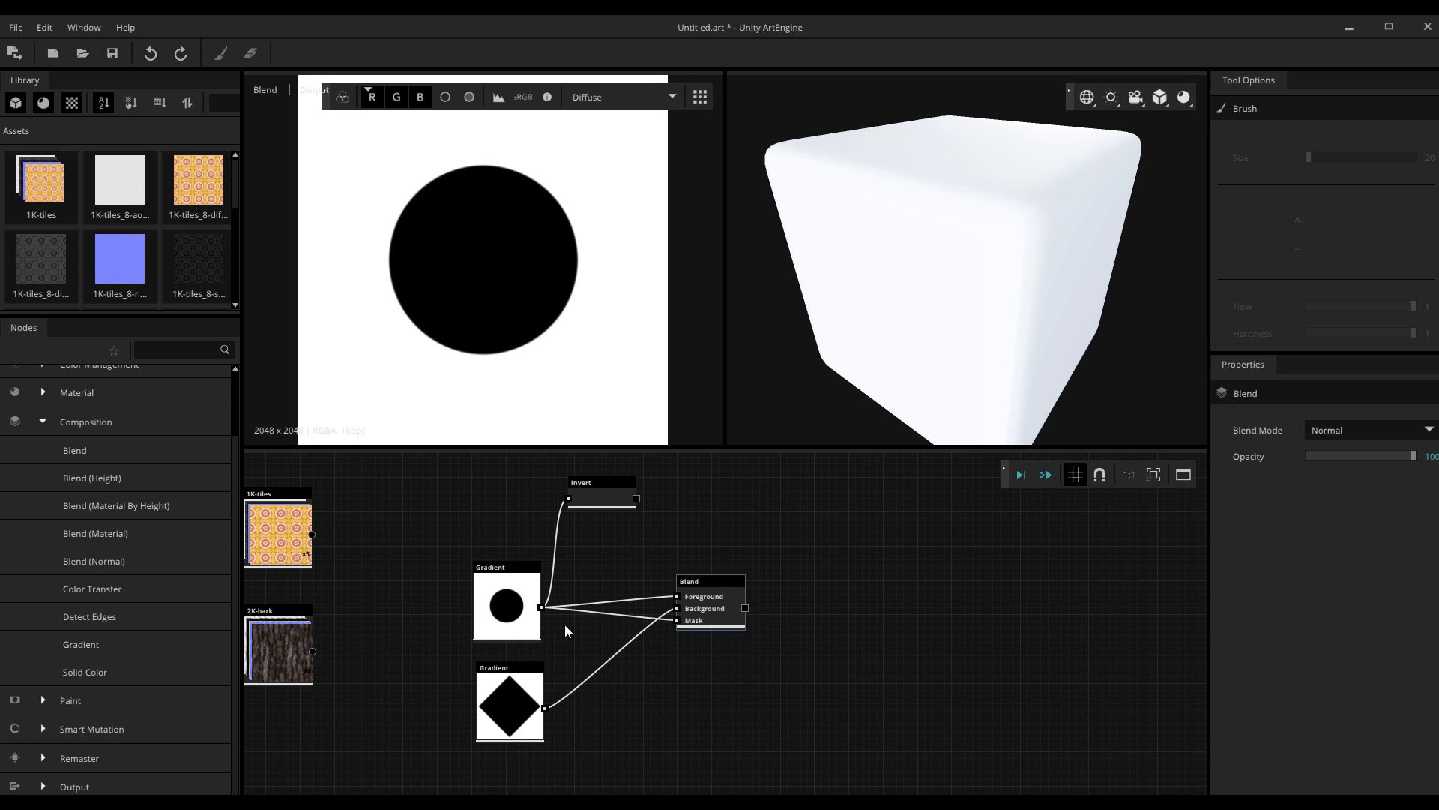
# - Shrink the circle Gradient by moving its black and white stops towards the dark end, and show the Blend in the 2D viewer
pyautogui.click(525, 622)
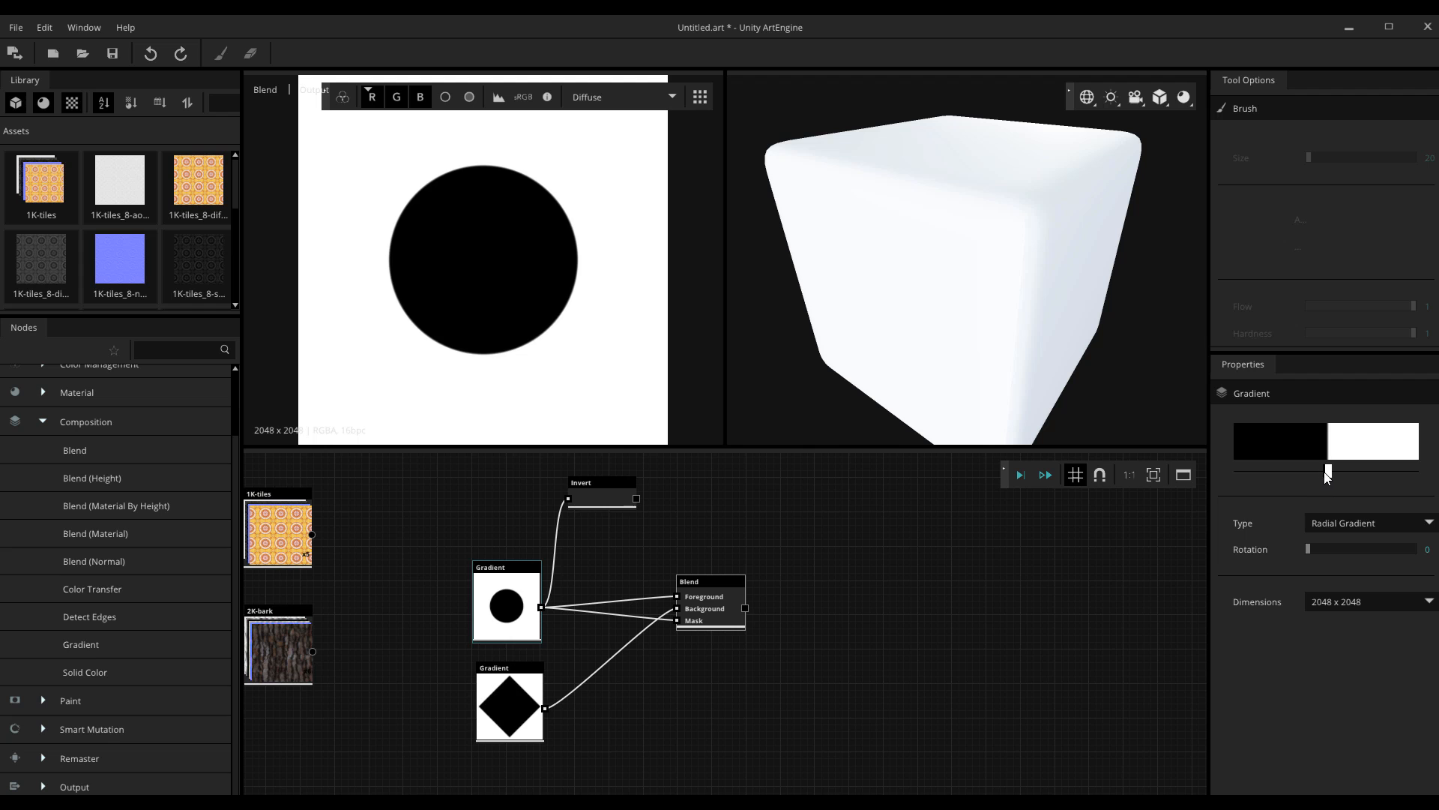
pyautogui.moveTo(1327, 473); pyautogui.dragTo(1304, 471)
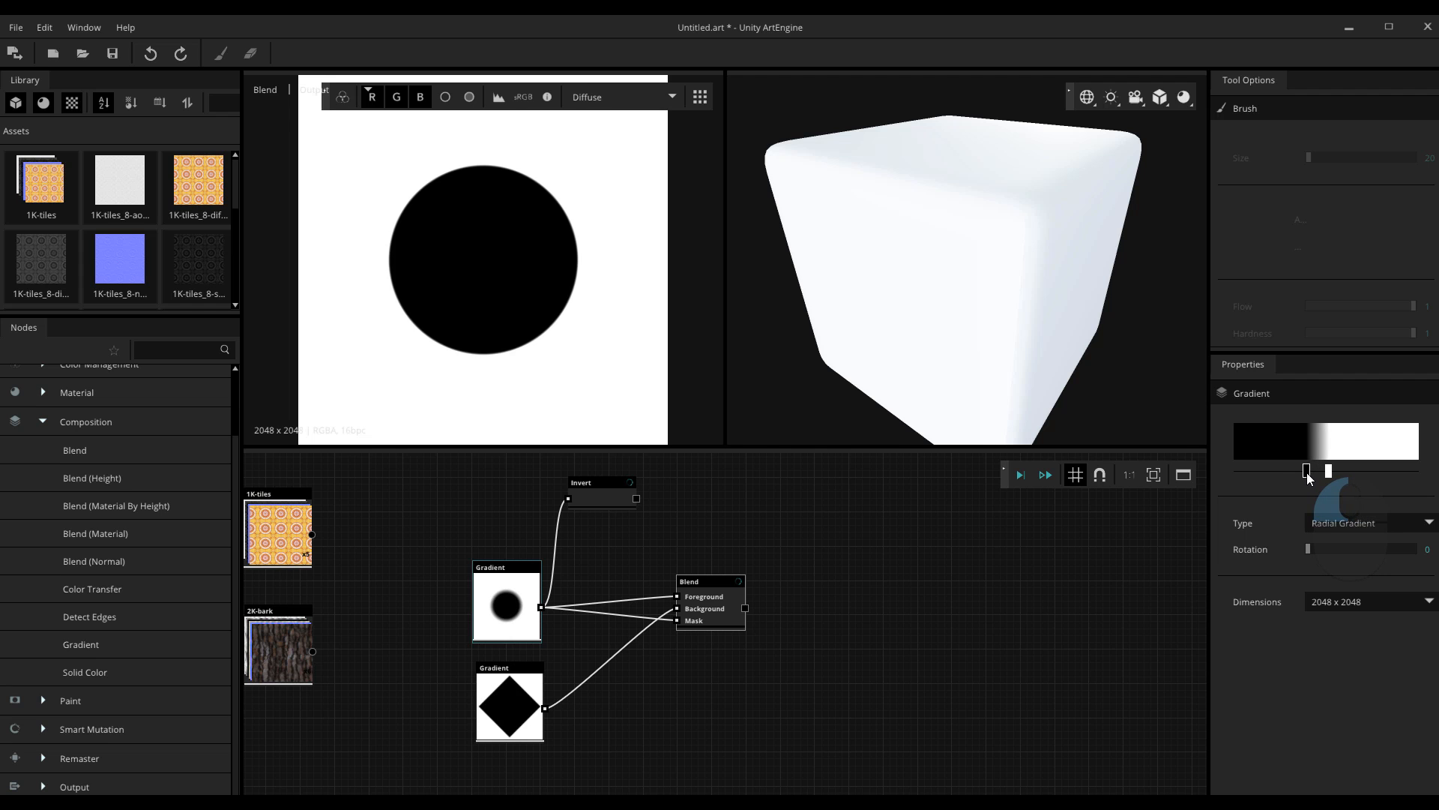
pyautogui.click(1326, 471)
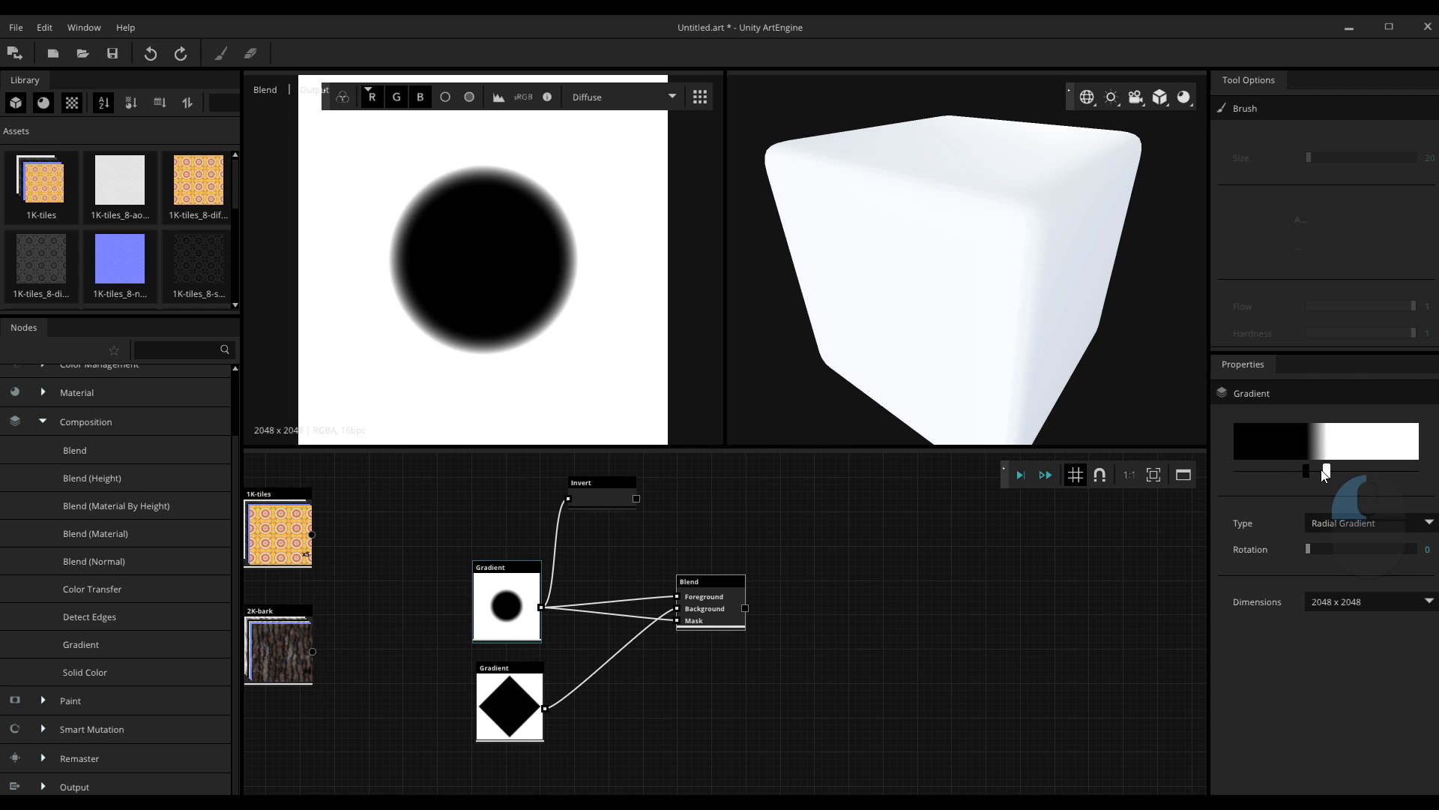
pyautogui.moveTo(1327, 472); pyautogui.dragTo(1308, 473)
pyautogui.moveTo(715, 593); pyautogui.dragTo(583, 337, button='right')
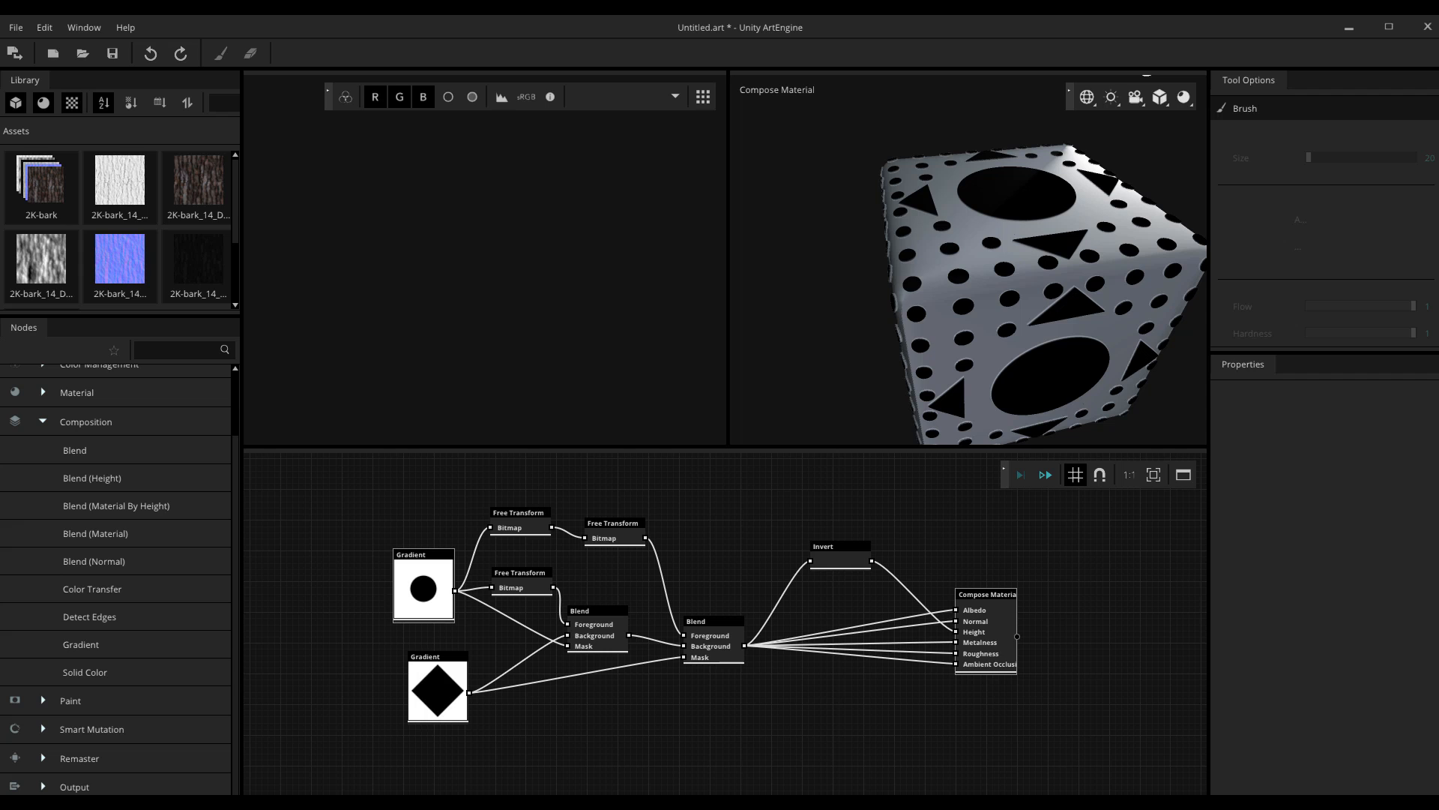
# - Line up the circle and diamond Gradient nodes in the Compose Material graph and preview the circle Gradient in the 2D and 3D viewers
pyautogui.moveTo(440, 701); pyautogui.dragTo(419, 696)
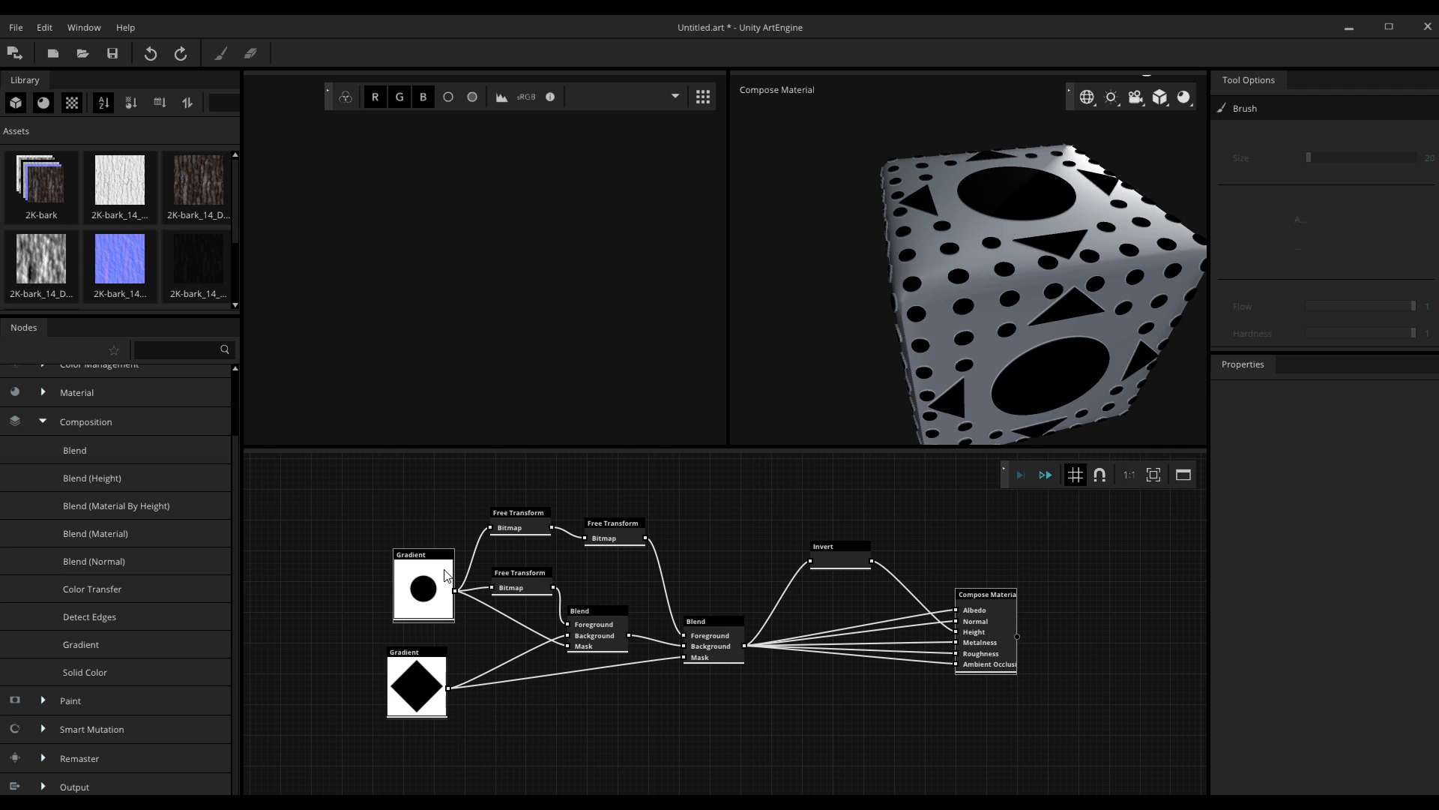
pyautogui.moveTo(431, 605); pyautogui.dragTo(497, 347, button='right')
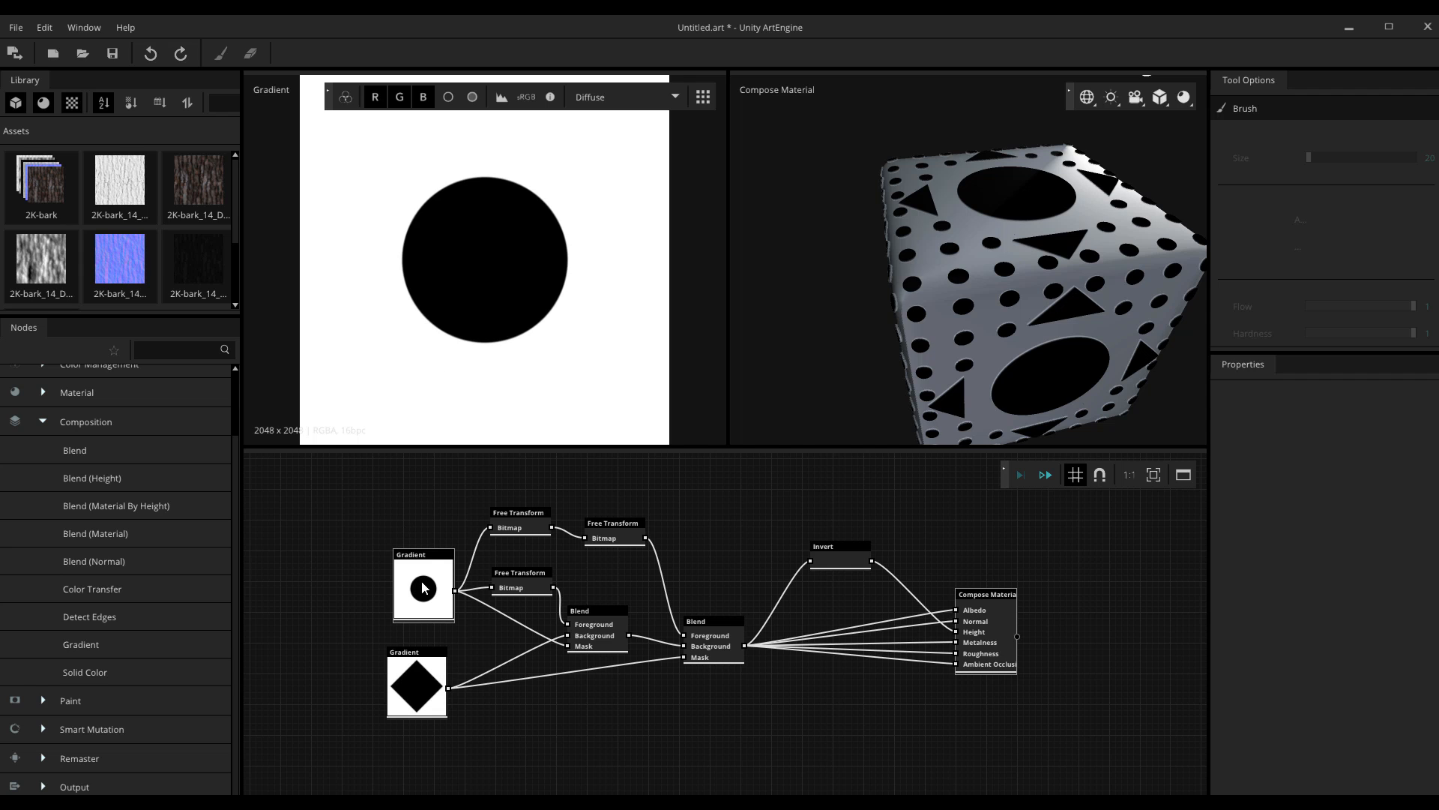
pyautogui.moveTo(423, 589); pyautogui.dragTo(405, 585)
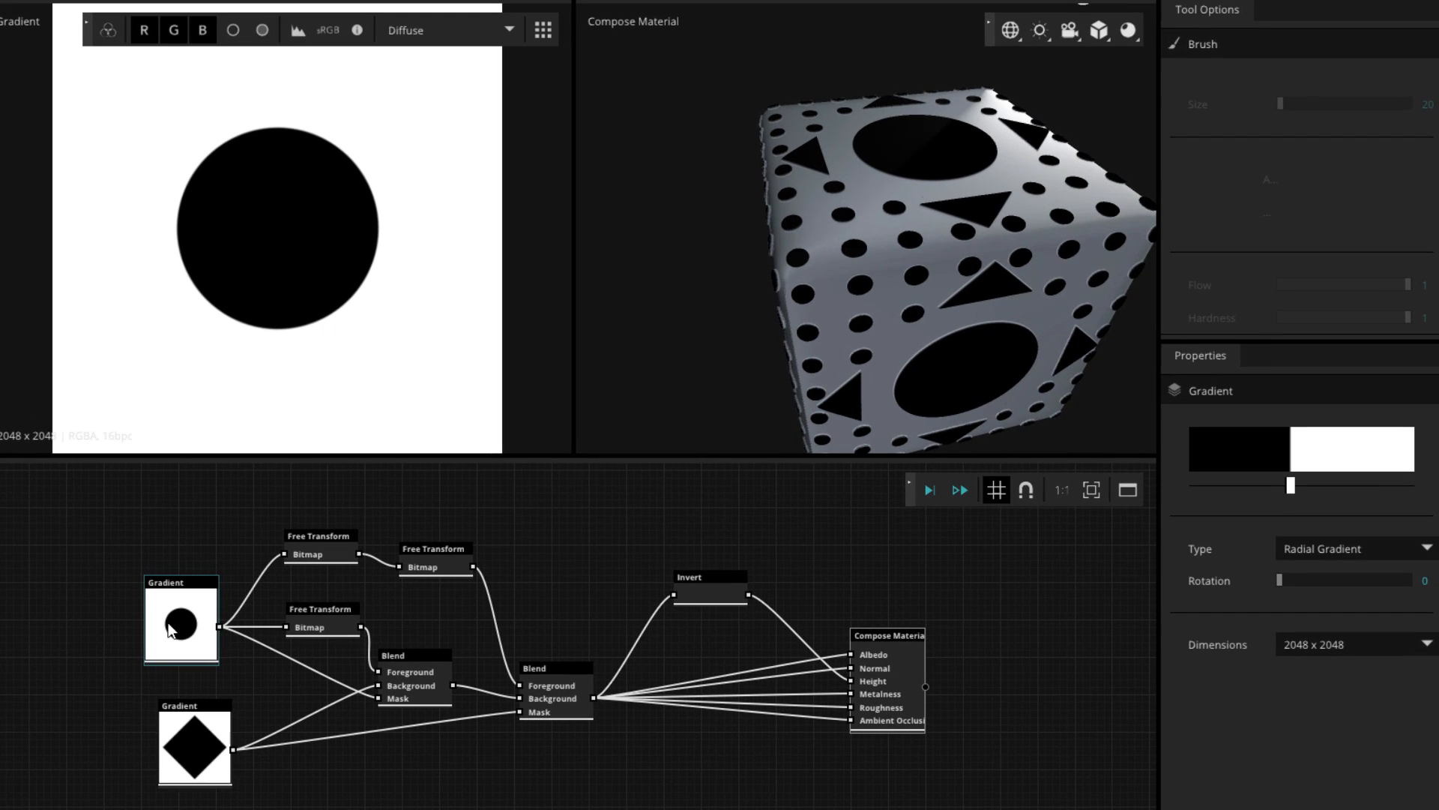
pyautogui.moveTo(168, 624); pyautogui.dragTo(1196, 152)
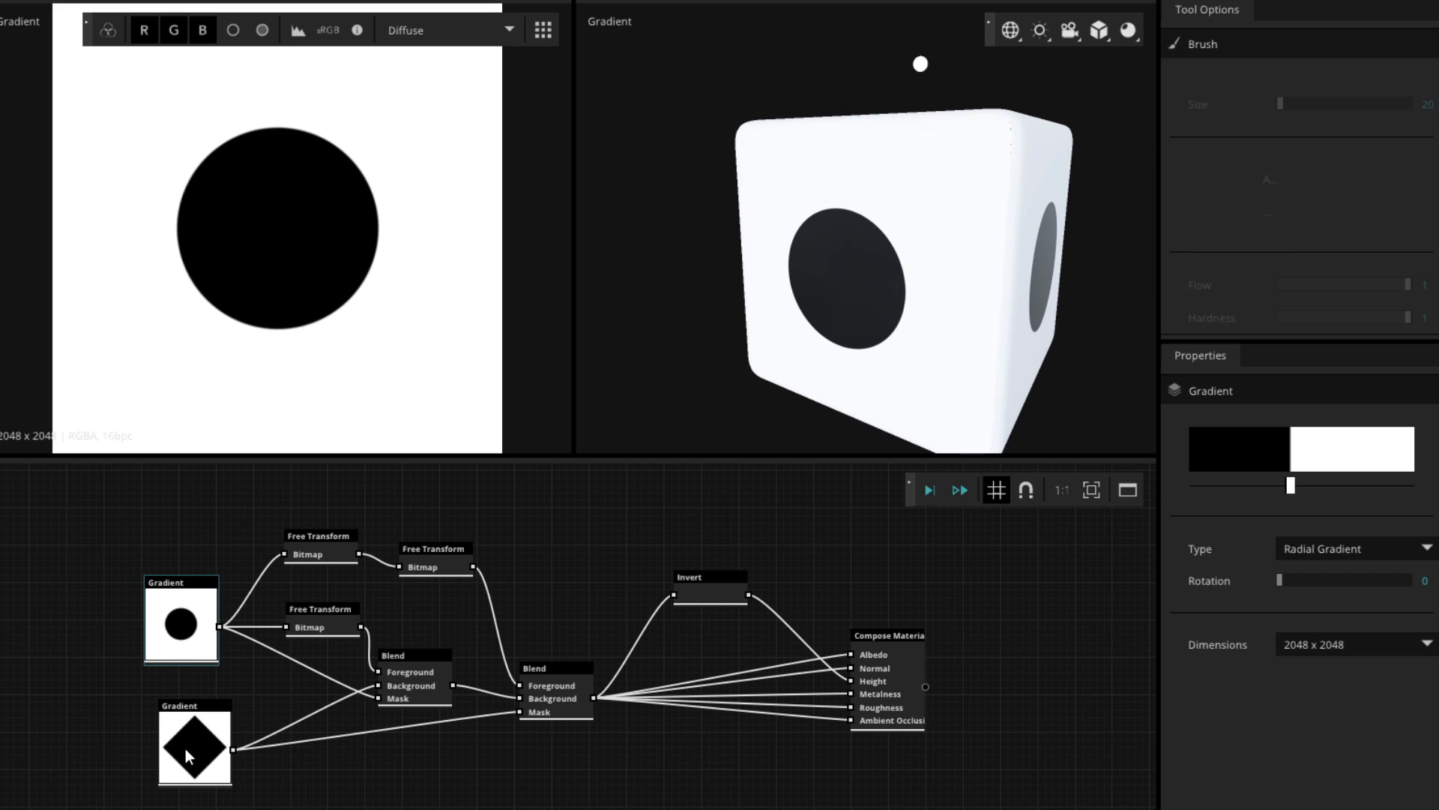
pyautogui.moveTo(186, 748); pyautogui.dragTo(173, 746)
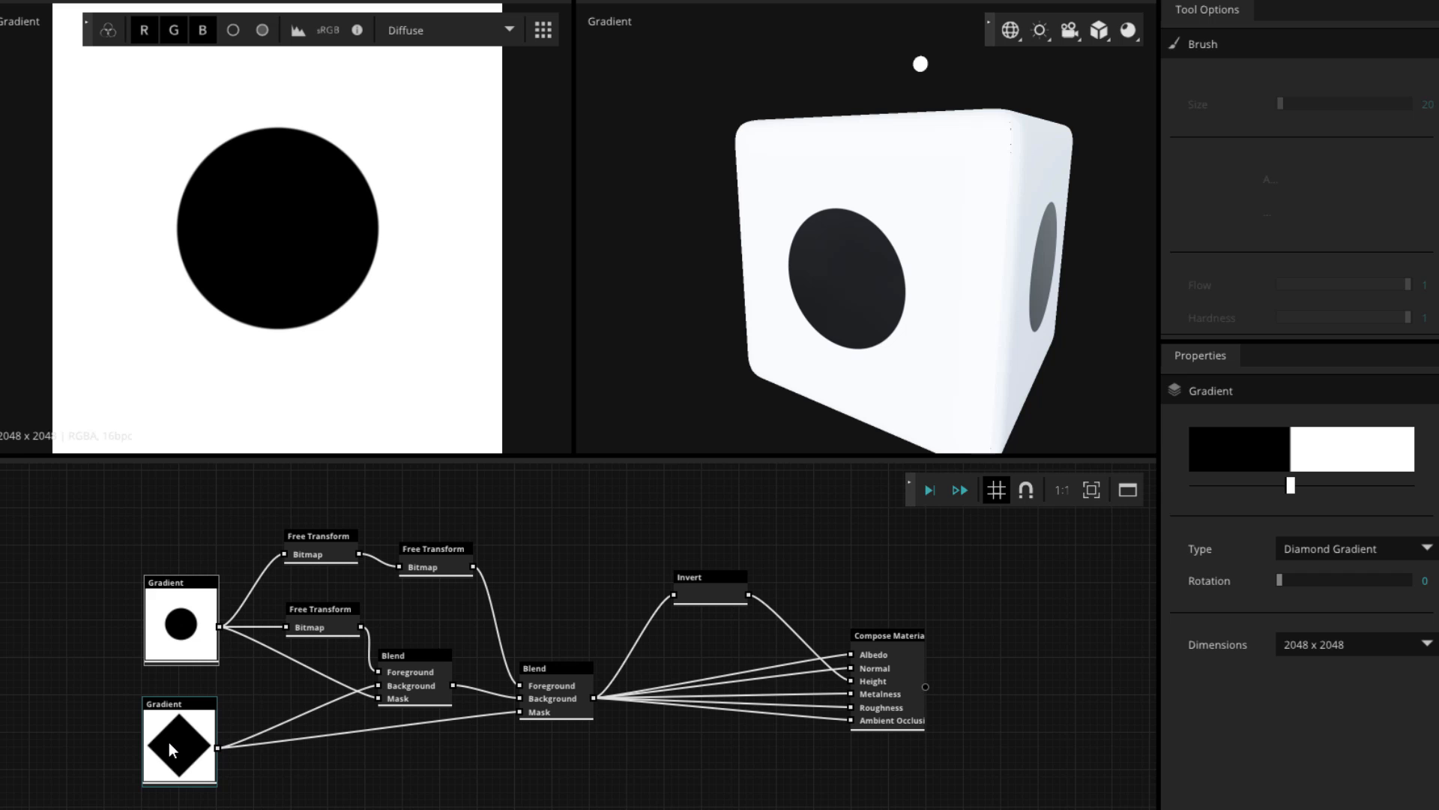
# - Preview the diamond Gradient in the 2D viewer and look over the node graph
pyautogui.moveTo(177, 743); pyautogui.dragTo(301, 201)
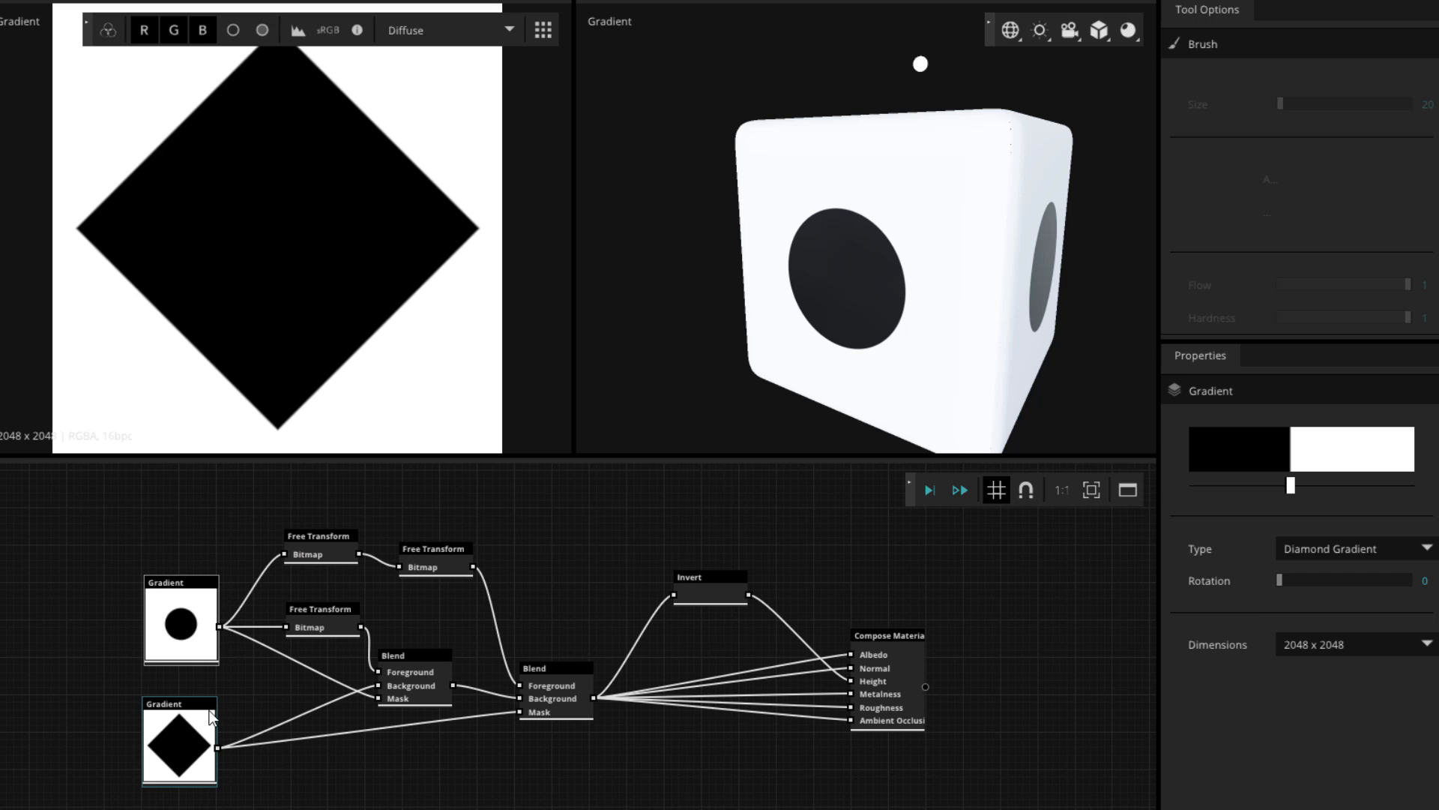
pyautogui.scroll(5, 448, 609)
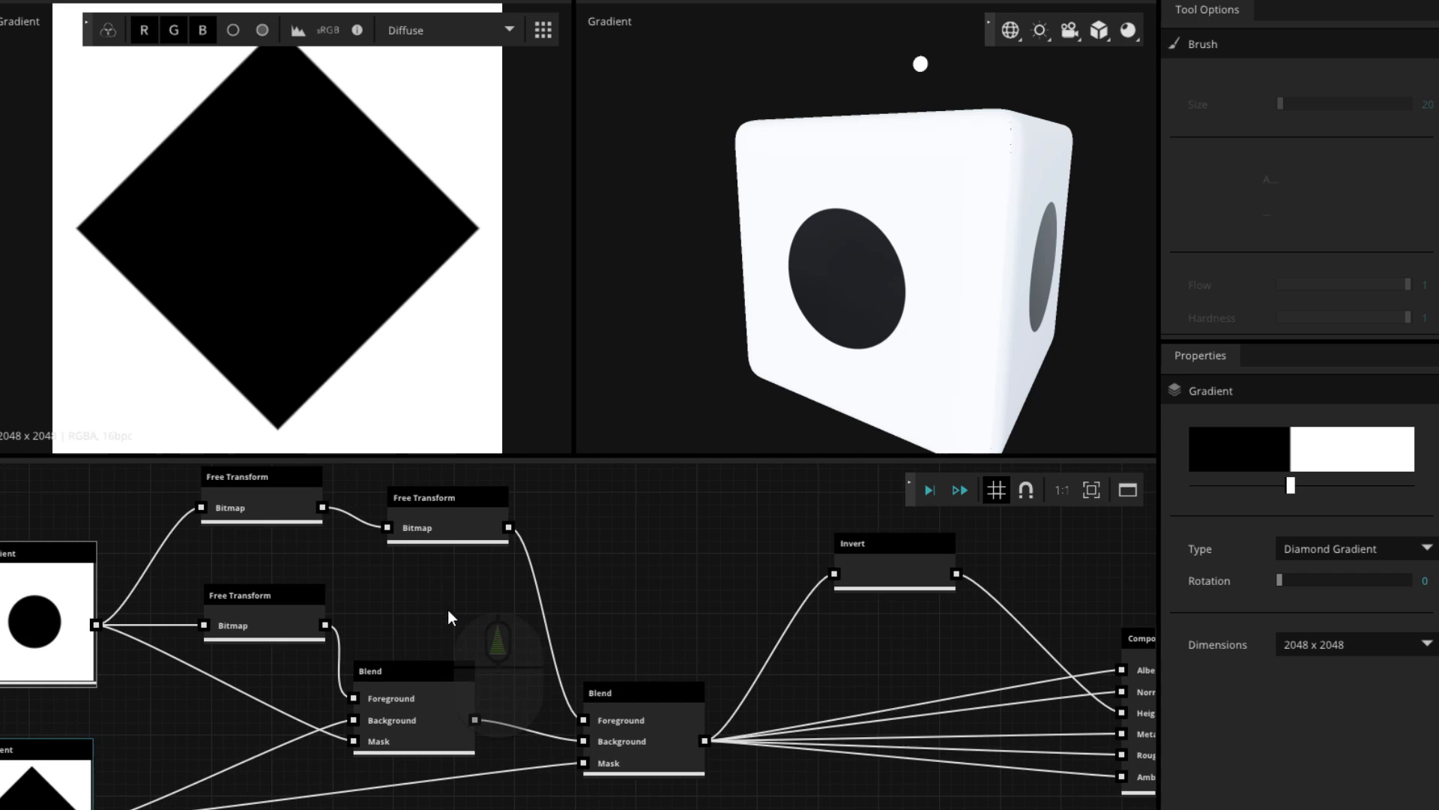
pyautogui.moveTo(601, 653); pyautogui.dragTo(528, 650)
pyautogui.scroll(-5, 561, 636)
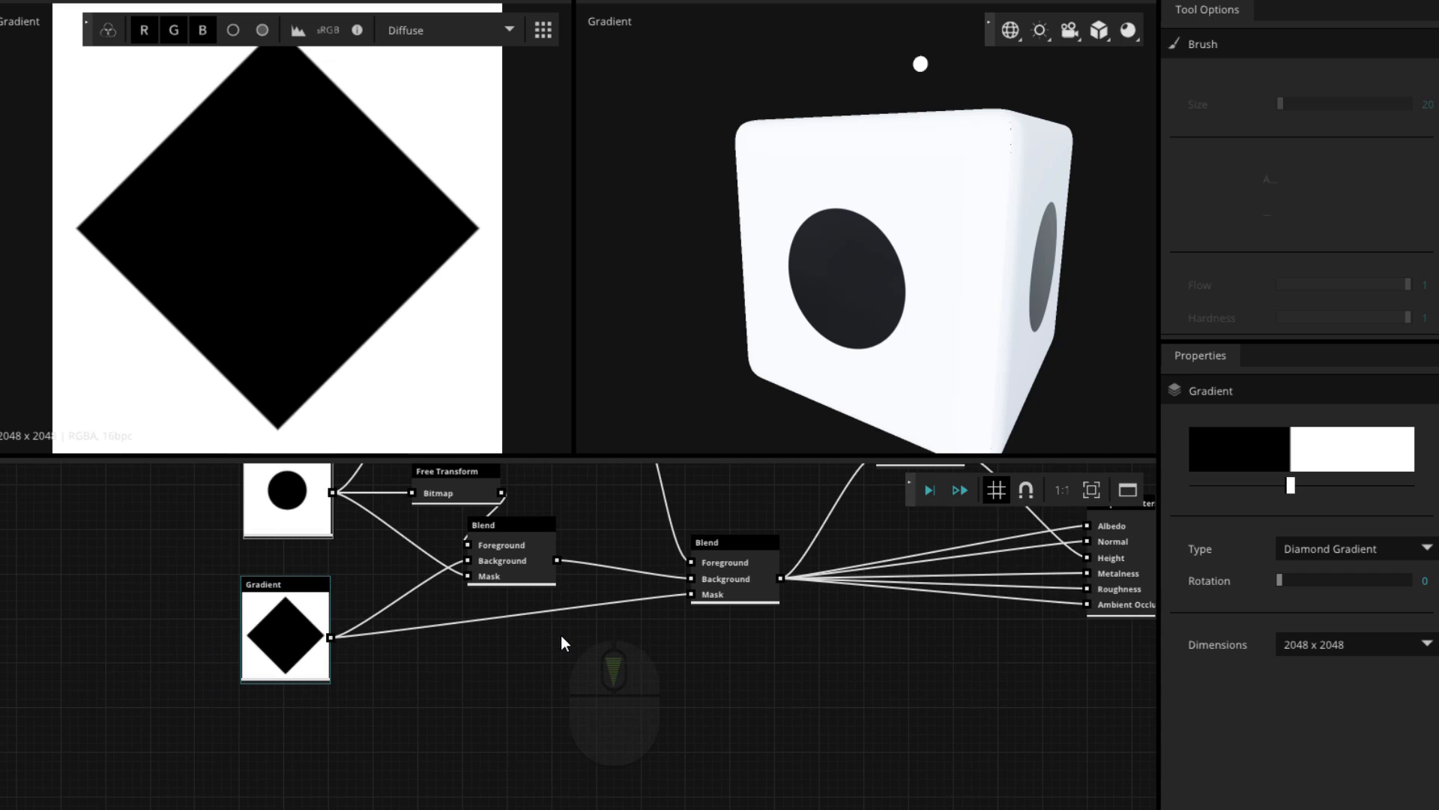
# - Add a Solid Color node in the empty graph area below the diamond Gradient
pyautogui.click(516, 703)
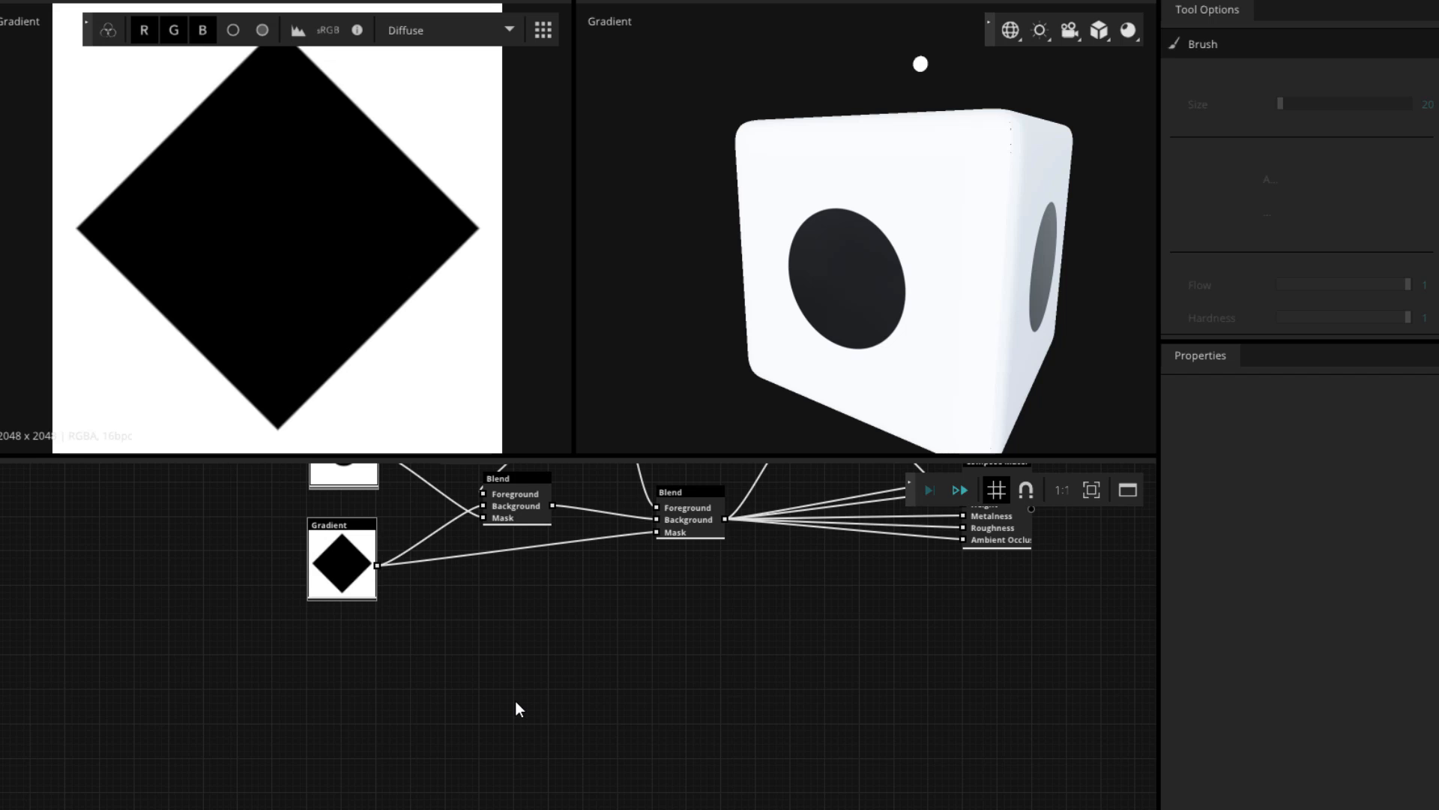
pyautogui.rightClick(515, 700)
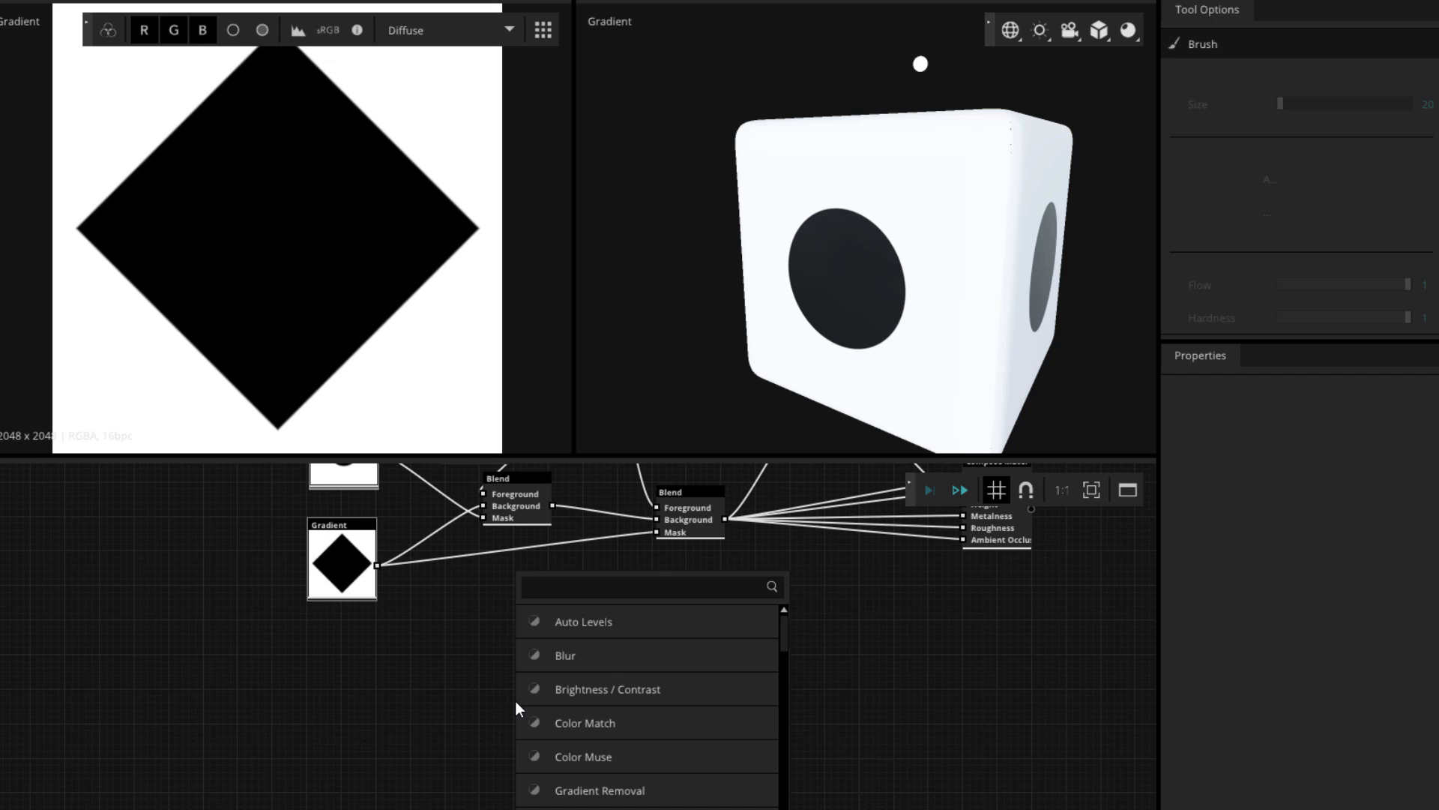
pyautogui.write('sol')
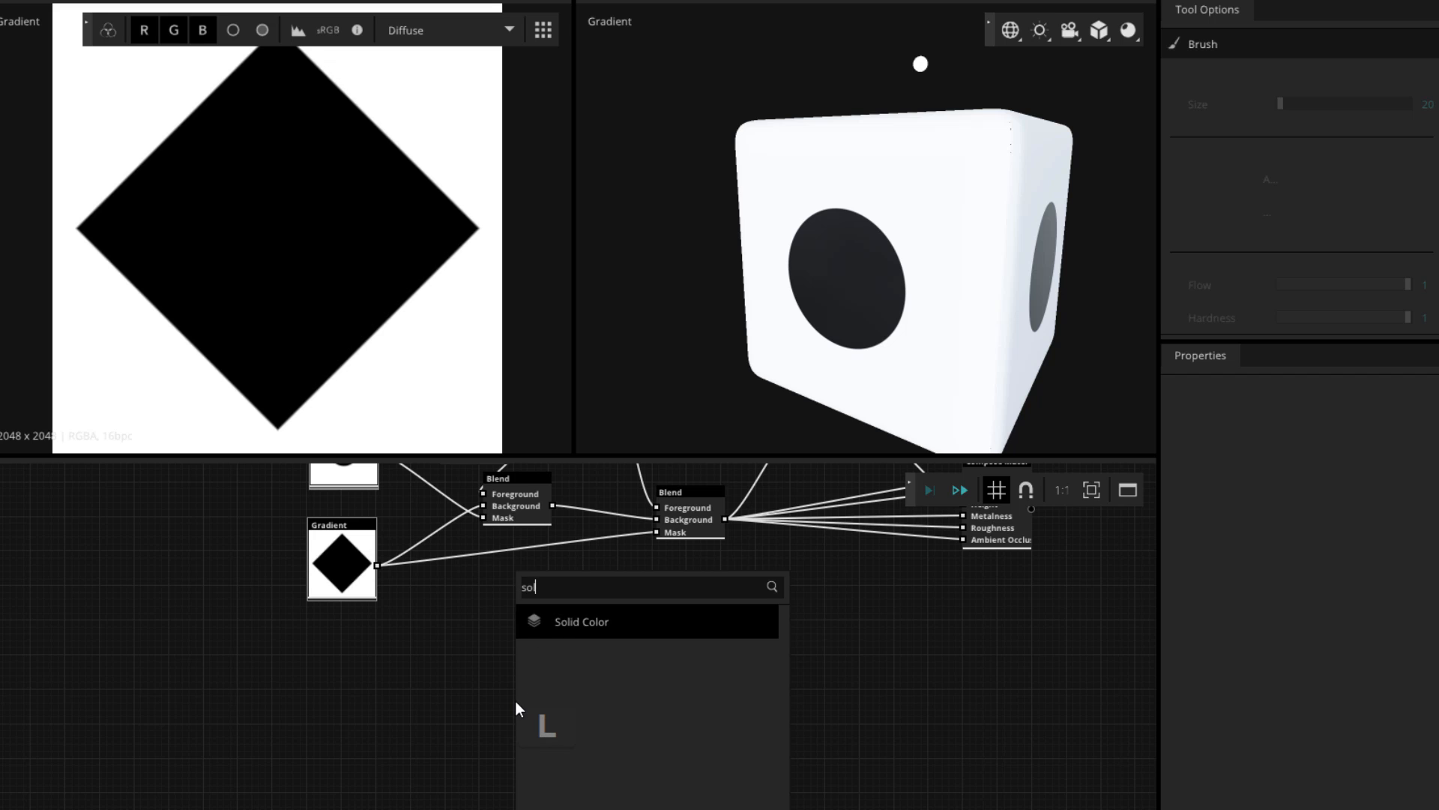
pyautogui.press('Return')
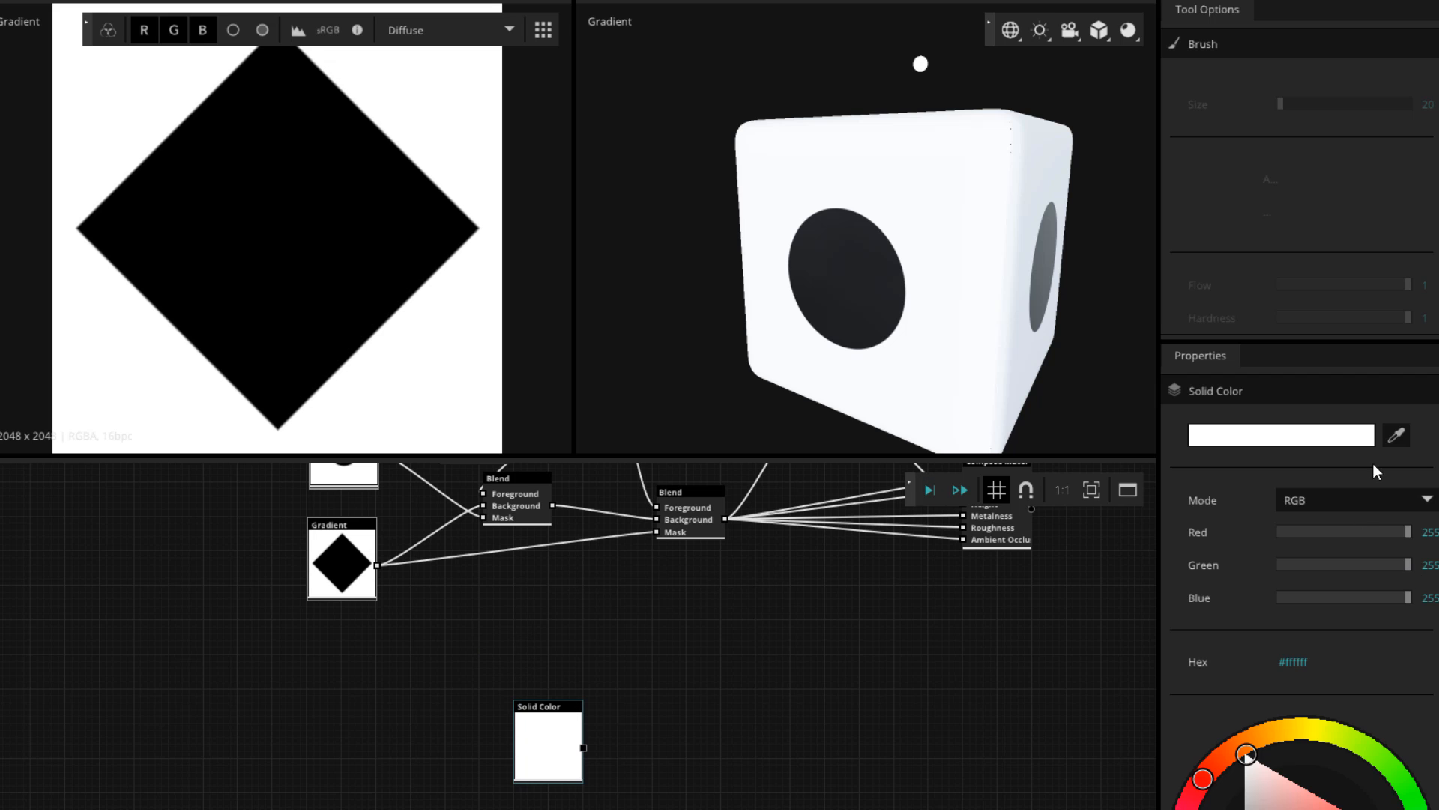
# - Set the Solid Color to bright green #5fff00 and move the node closer beneath the diamond Gradient
pyautogui.click(1395, 436)
pyautogui.click(1361, 794)
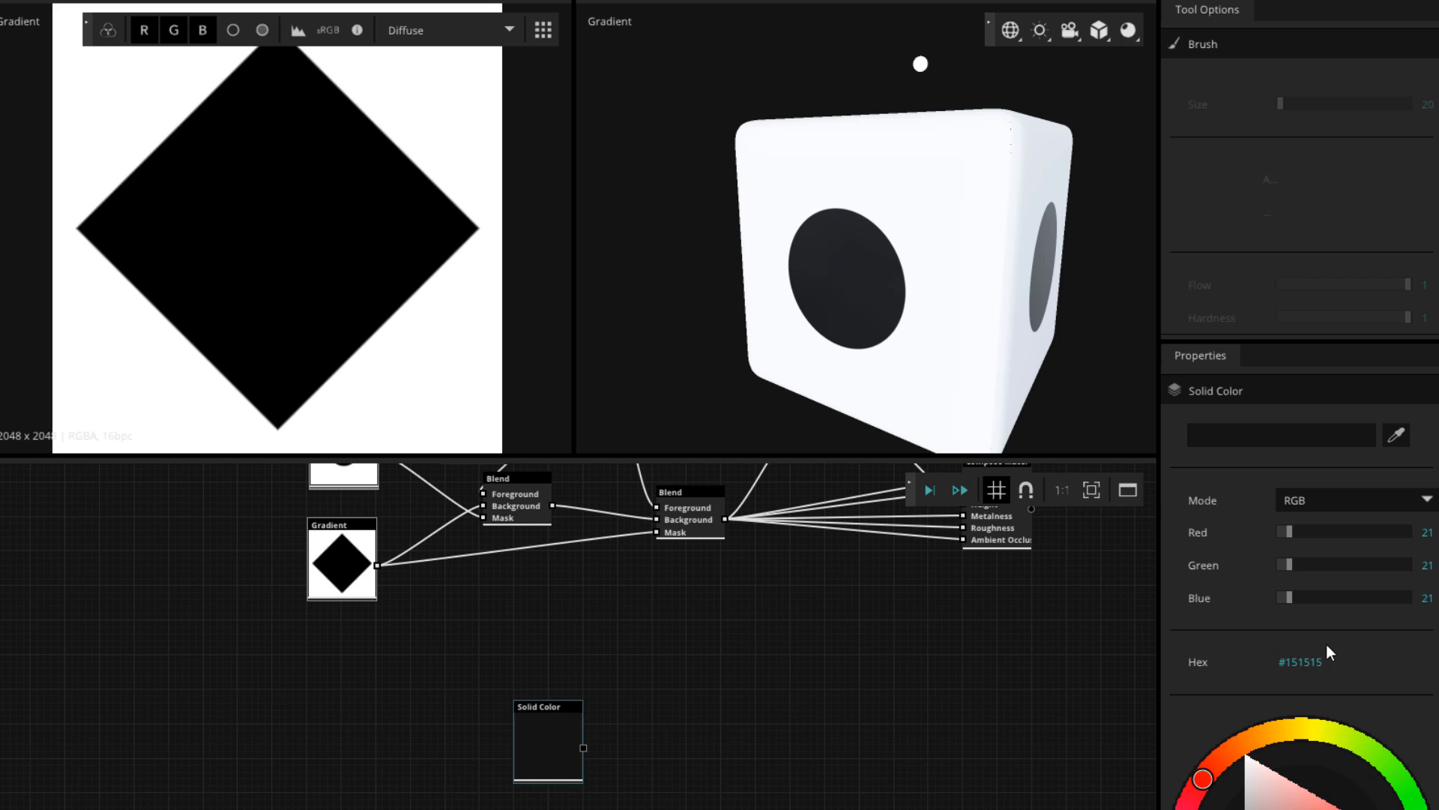
pyautogui.click(1317, 729)
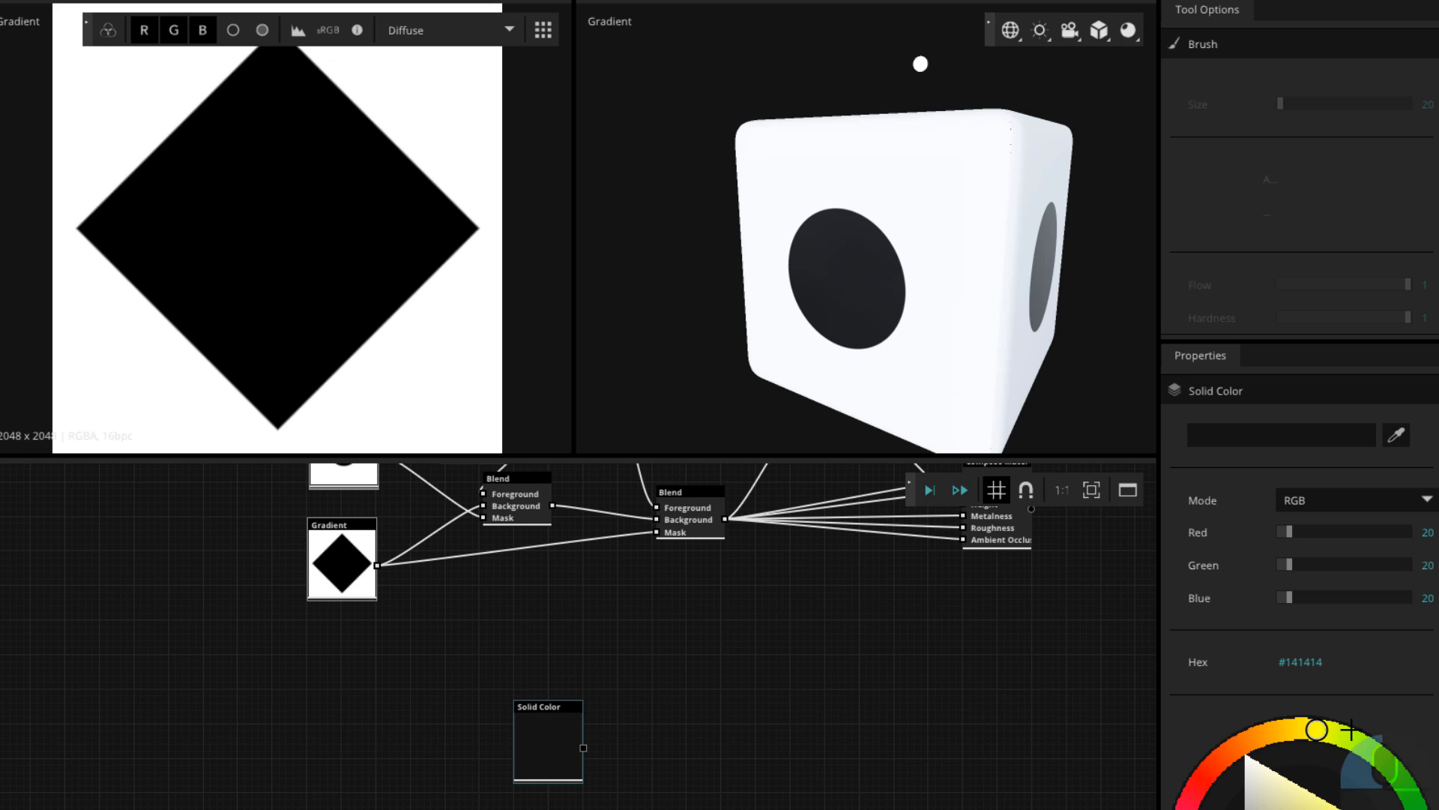
pyautogui.click(1351, 730)
pyautogui.moveTo(564, 769); pyautogui.dragTo(416, 690)
pyautogui.scroll(2, 415, 690)
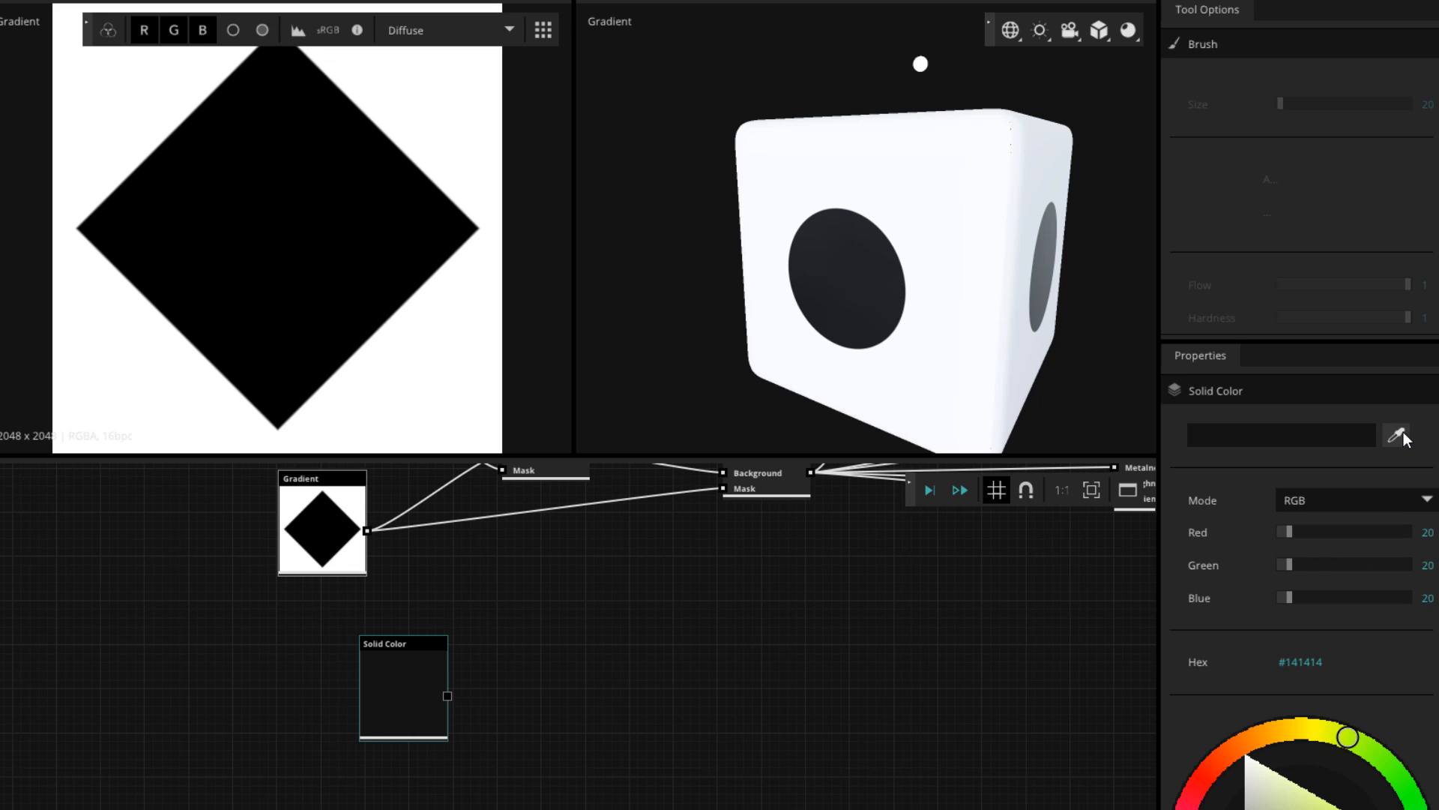
pyautogui.click(1386, 760)
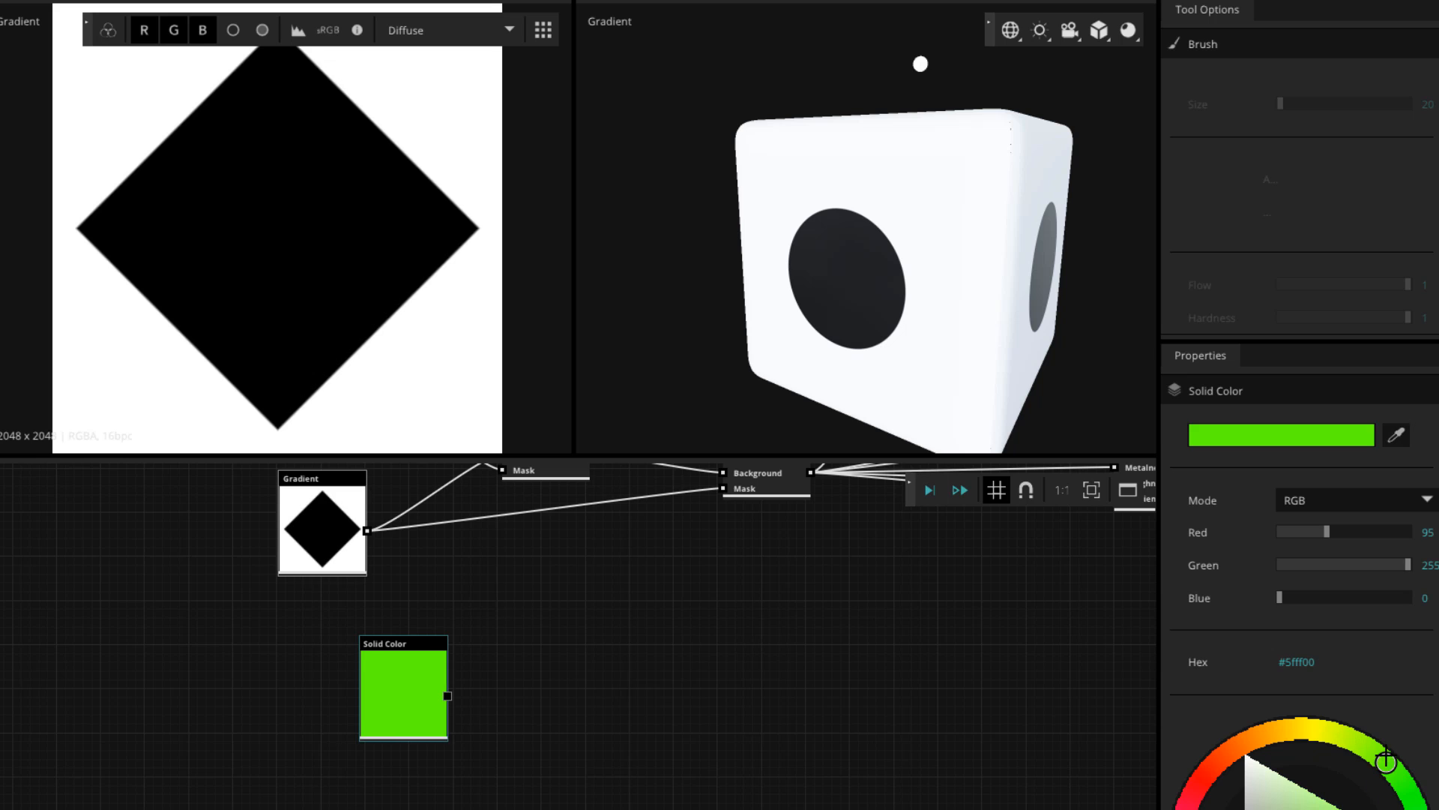
# - Add a new Gradient node beside the green Solid Color node
pyautogui.moveTo(482, 754); pyautogui.dragTo(452, 727, button='middle')
pyautogui.click(453, 726)
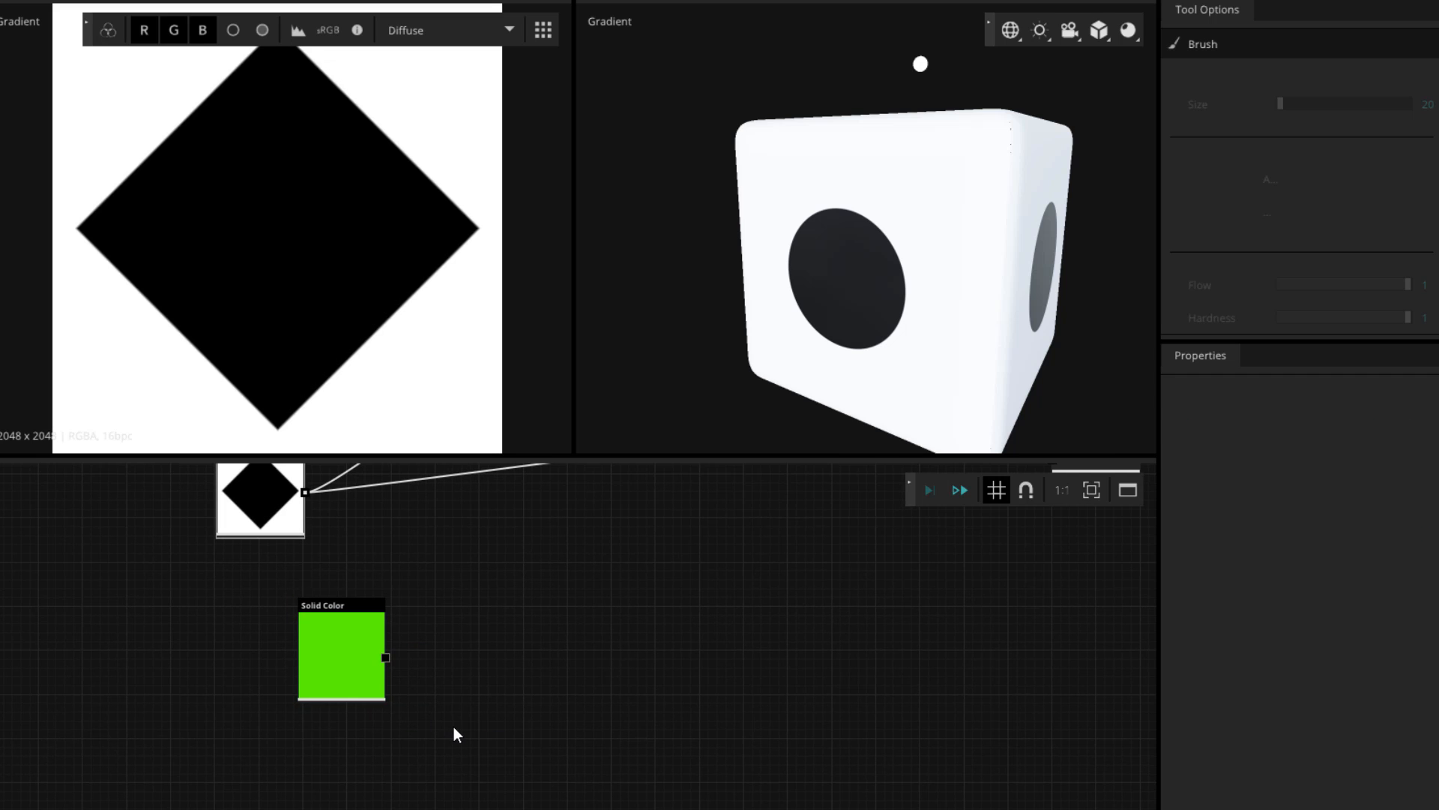
pyautogui.press('space')
pyautogui.write('gra')
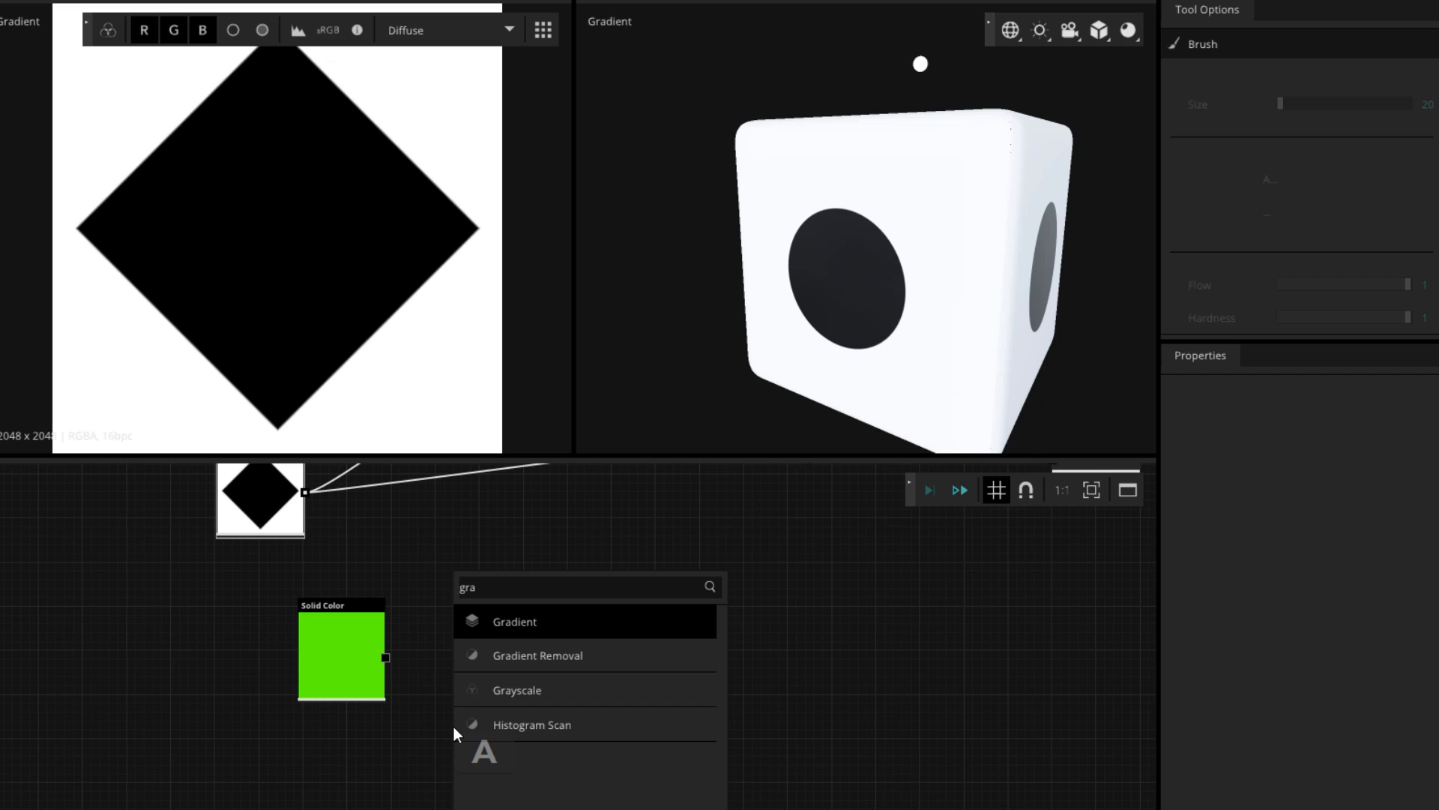
pyautogui.press('Down')
pyautogui.press('Up')
pyautogui.press('Return')
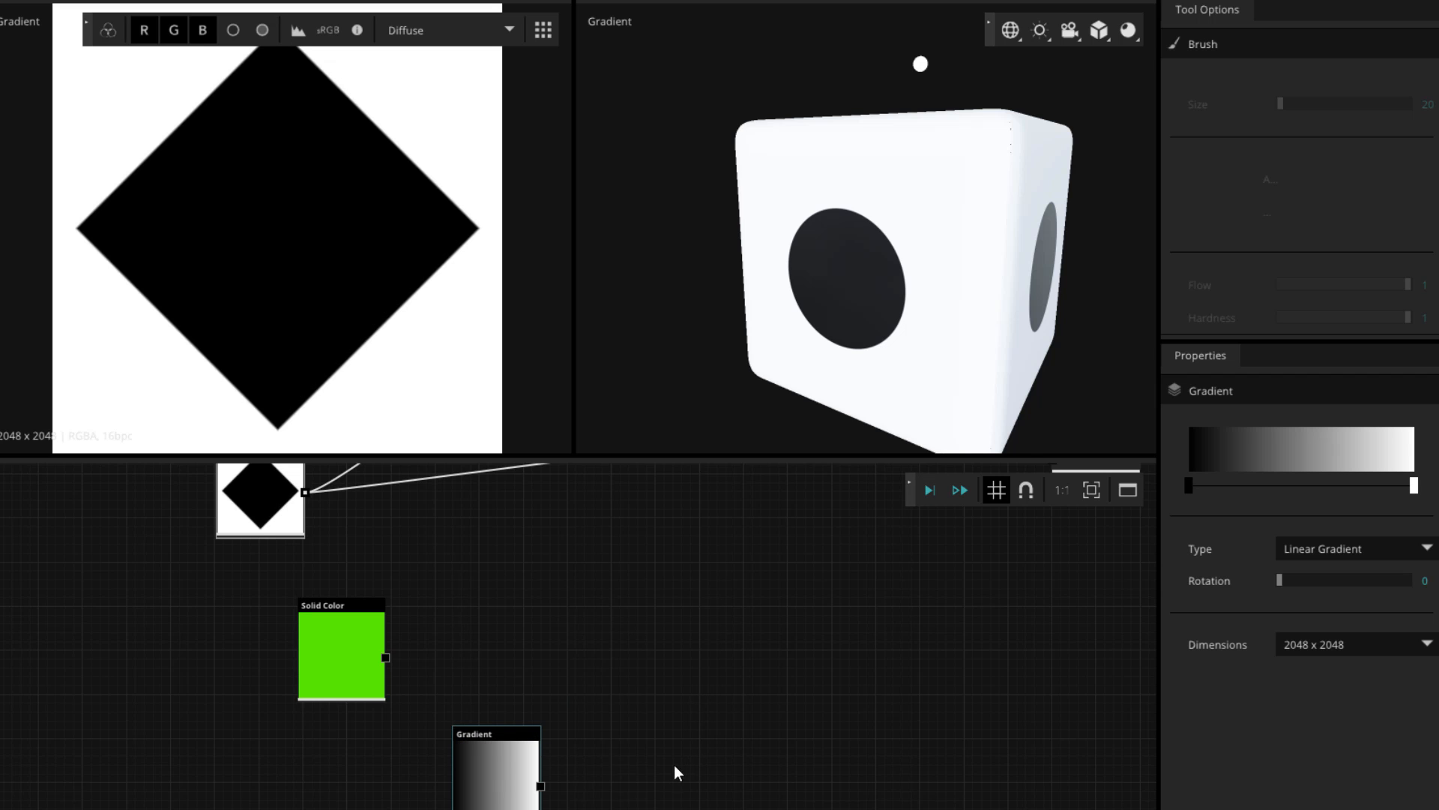
# - Add a Blend node beside the new Gradient and Solid Color nodes
pyautogui.moveTo(662, 687); pyautogui.dragTo(529, 682, button='middle')
pyautogui.click(543, 637)
pyautogui.press('space')
pyautogui.write('b')
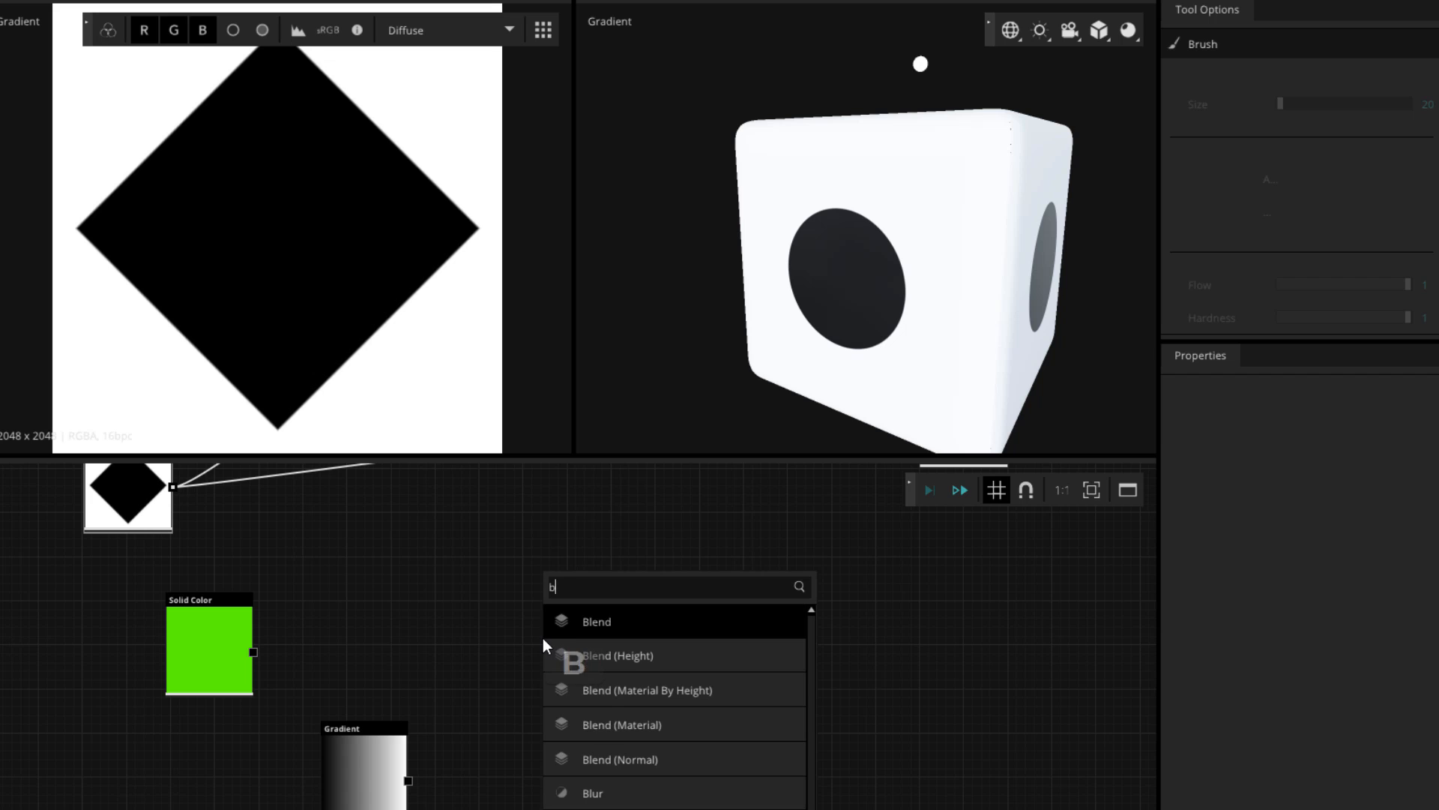
pyautogui.write('le')
pyautogui.press('Return')
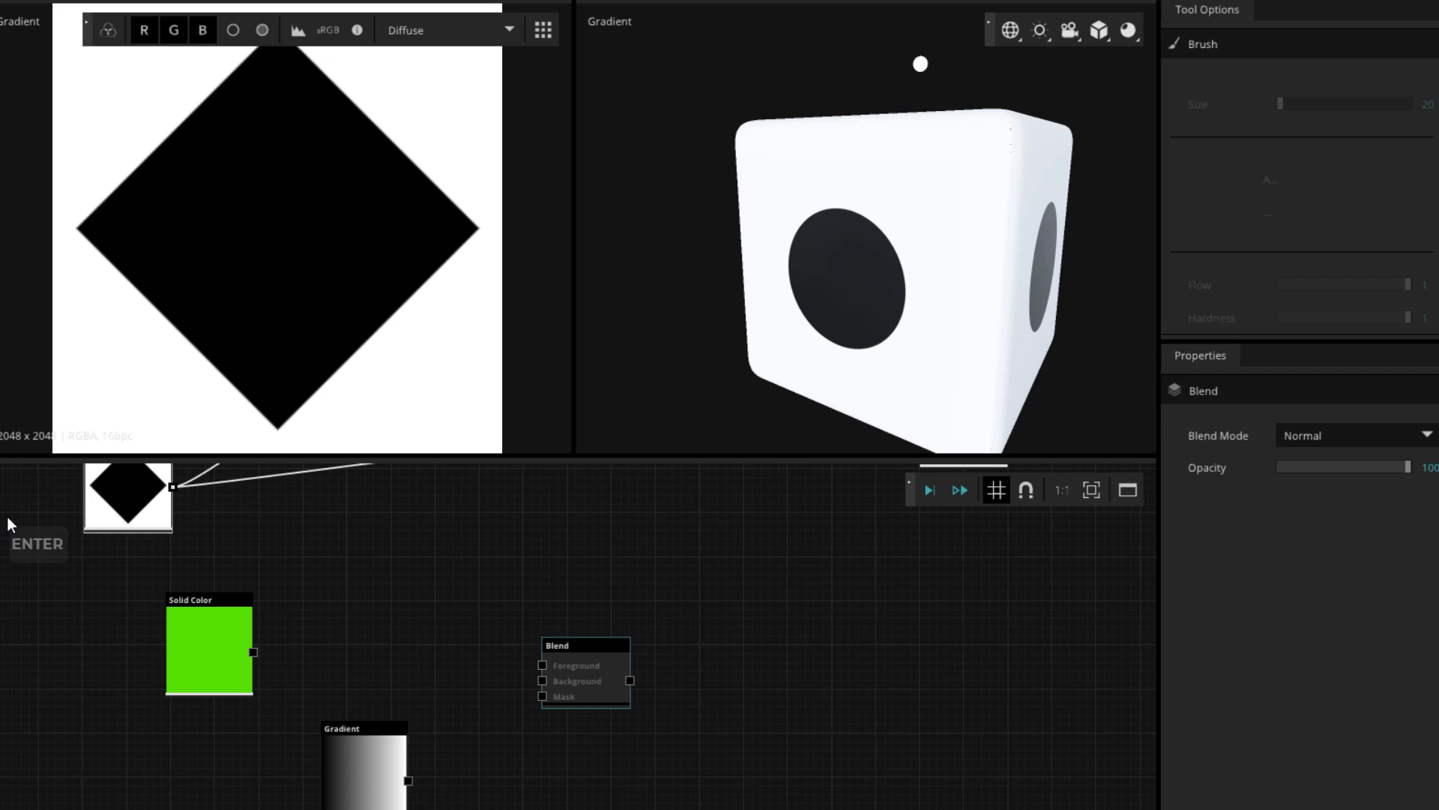
# - Connect the Solid Color as the Blend's background and the new Gradient as its foreground and mask, and show the Blend in the 2D viewer
pyautogui.moveTo(253, 652); pyautogui.dragTo(542, 681)
pyautogui.moveTo(408, 784); pyautogui.dragTo(542, 665)
pyautogui.moveTo(375, 799); pyautogui.dragTo(339, 628)
pyautogui.moveTo(552, 673); pyautogui.dragTo(124, 247)
pyautogui.moveTo(195, 671); pyautogui.dragTo(281, 744)
pyautogui.moveTo(371, 610); pyautogui.dragTo(556, 697)
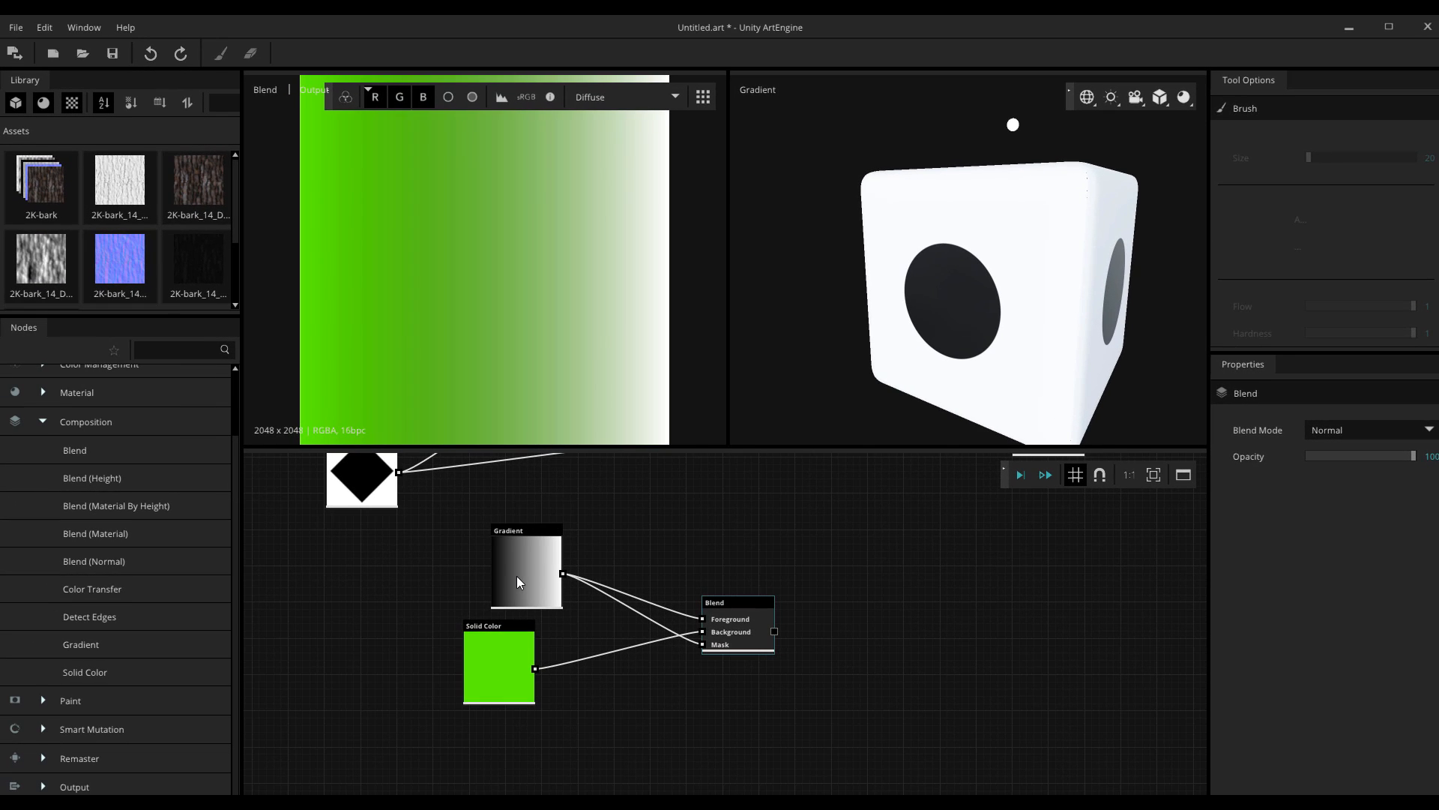
# - Align the new Gradient above the Solid Color, bring its stops together for a hard edge, and make it a Reflected Gradient rotated by 111
pyautogui.moveTo(517, 582)
pyautogui.mouseDown()
pyautogui.moveTo(433, 595)
pyautogui.moveTo(489, 584)
pyautogui.mouseUp()
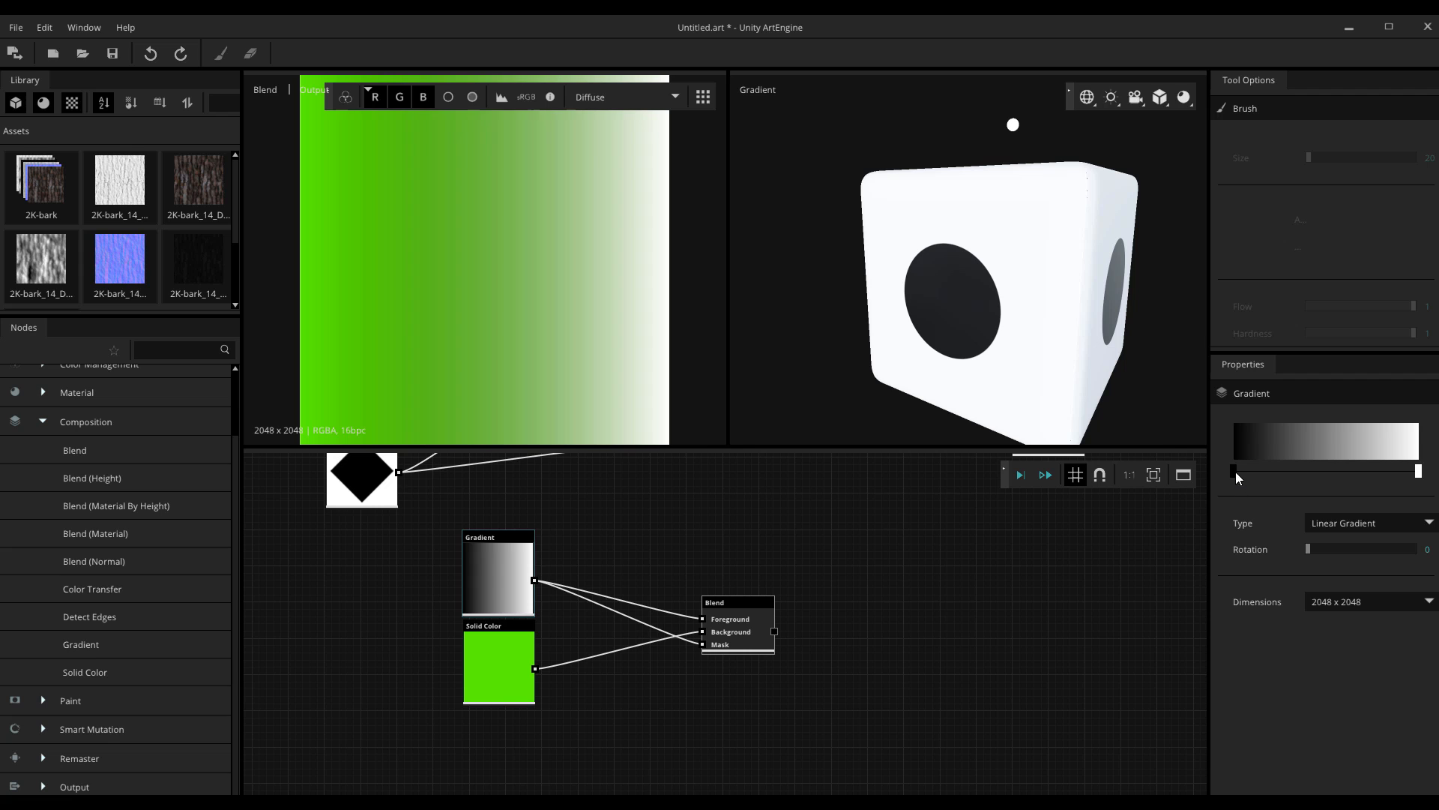
pyautogui.moveTo(1236, 472); pyautogui.dragTo(1349, 478)
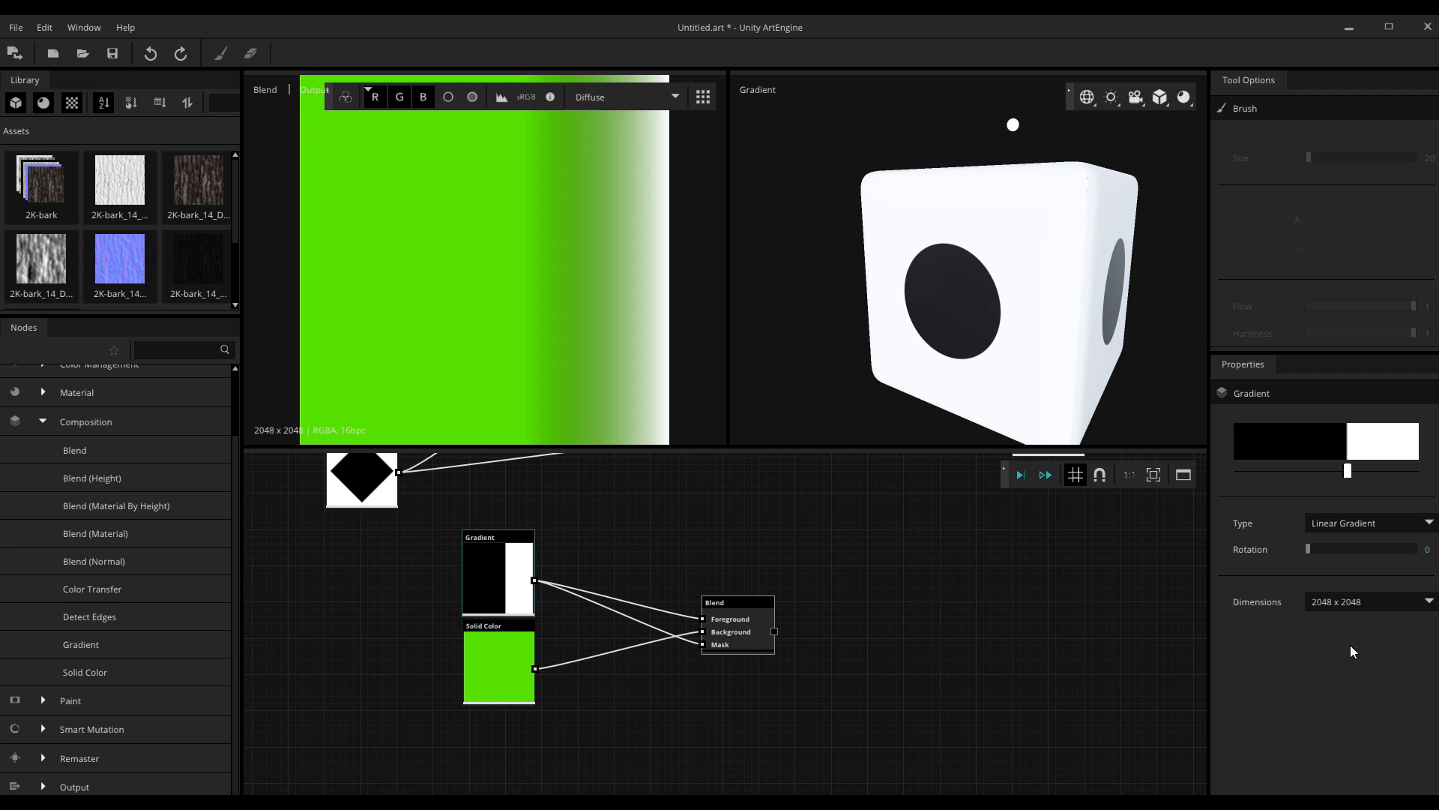
pyautogui.click(1368, 523)
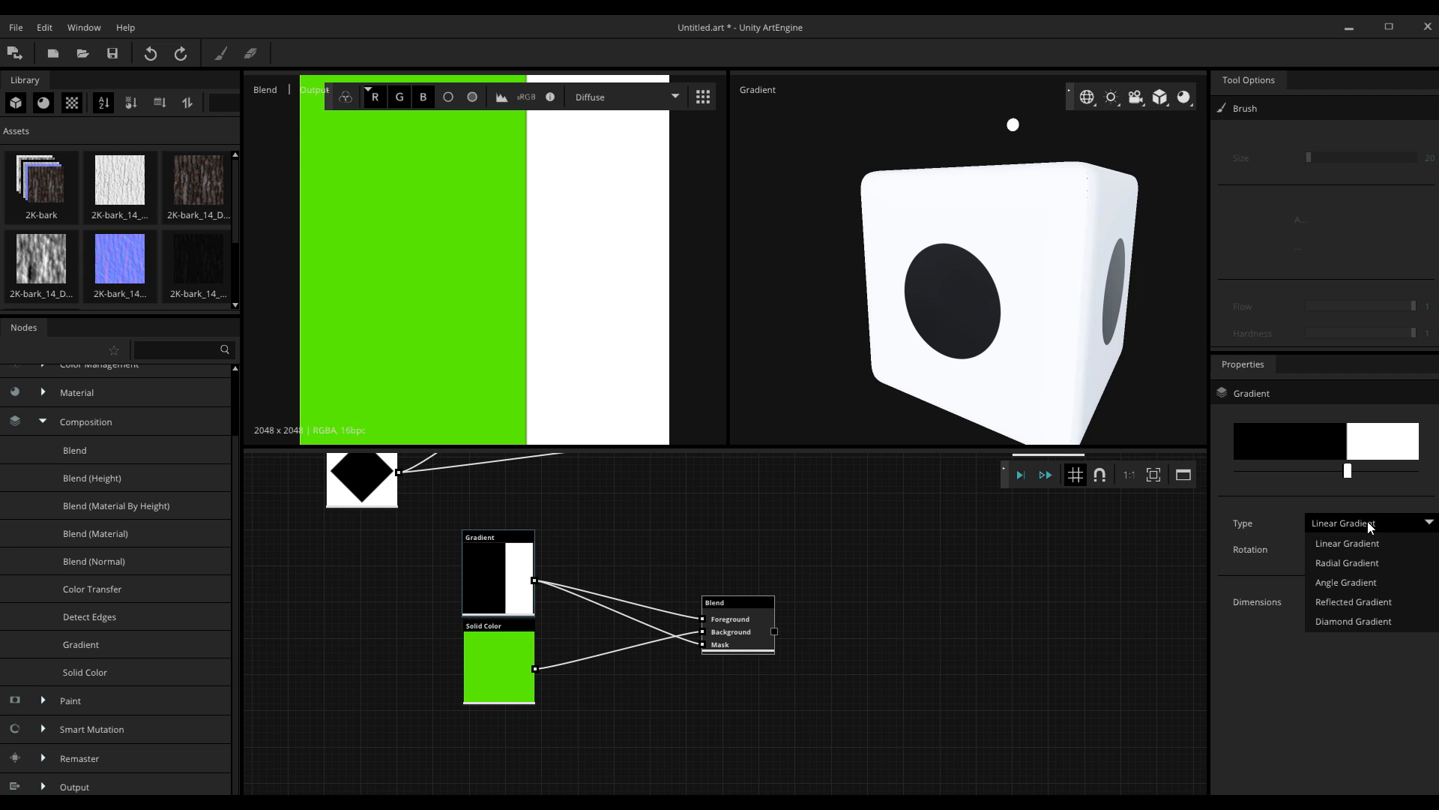
pyautogui.click(1344, 604)
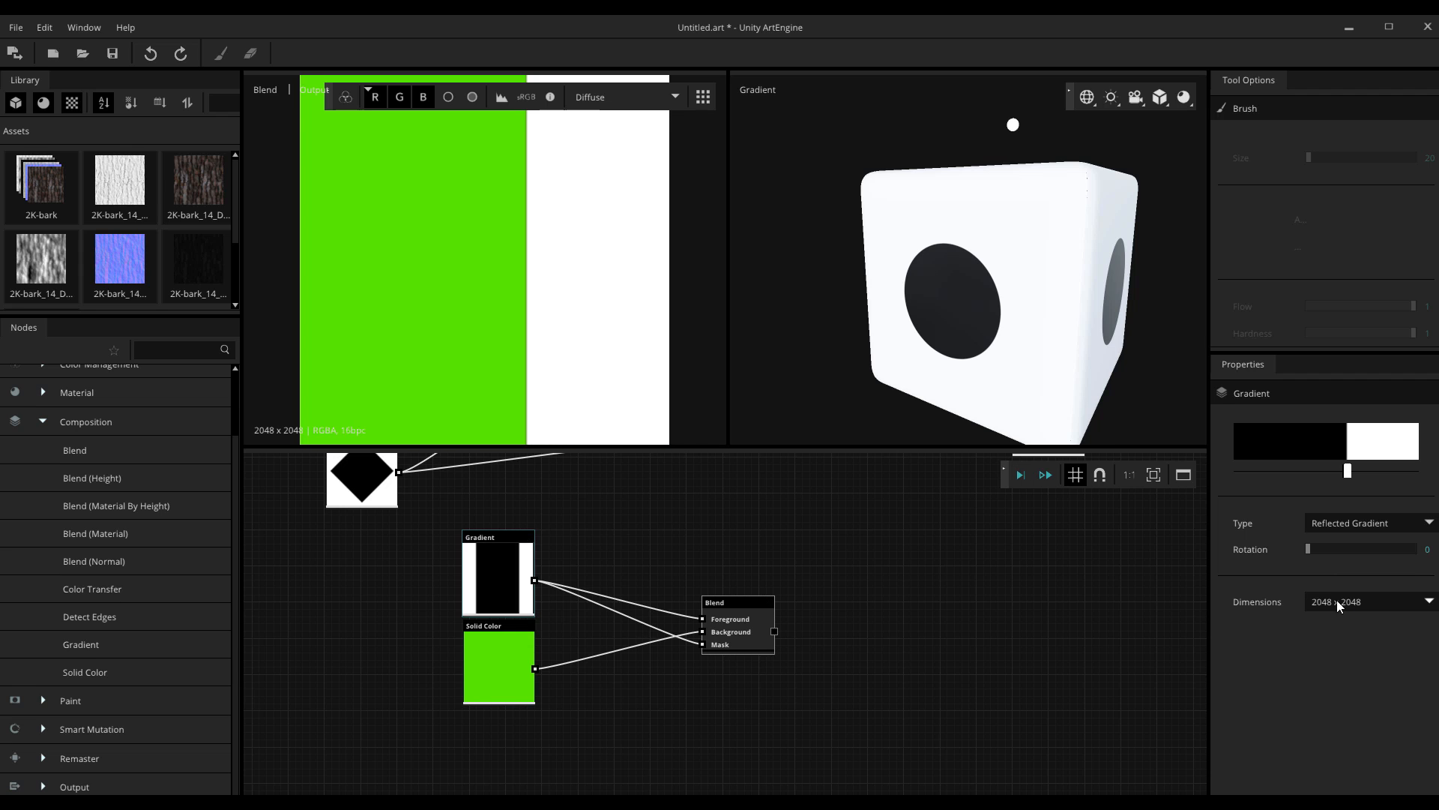
pyautogui.scroll(-3, 464, 183)
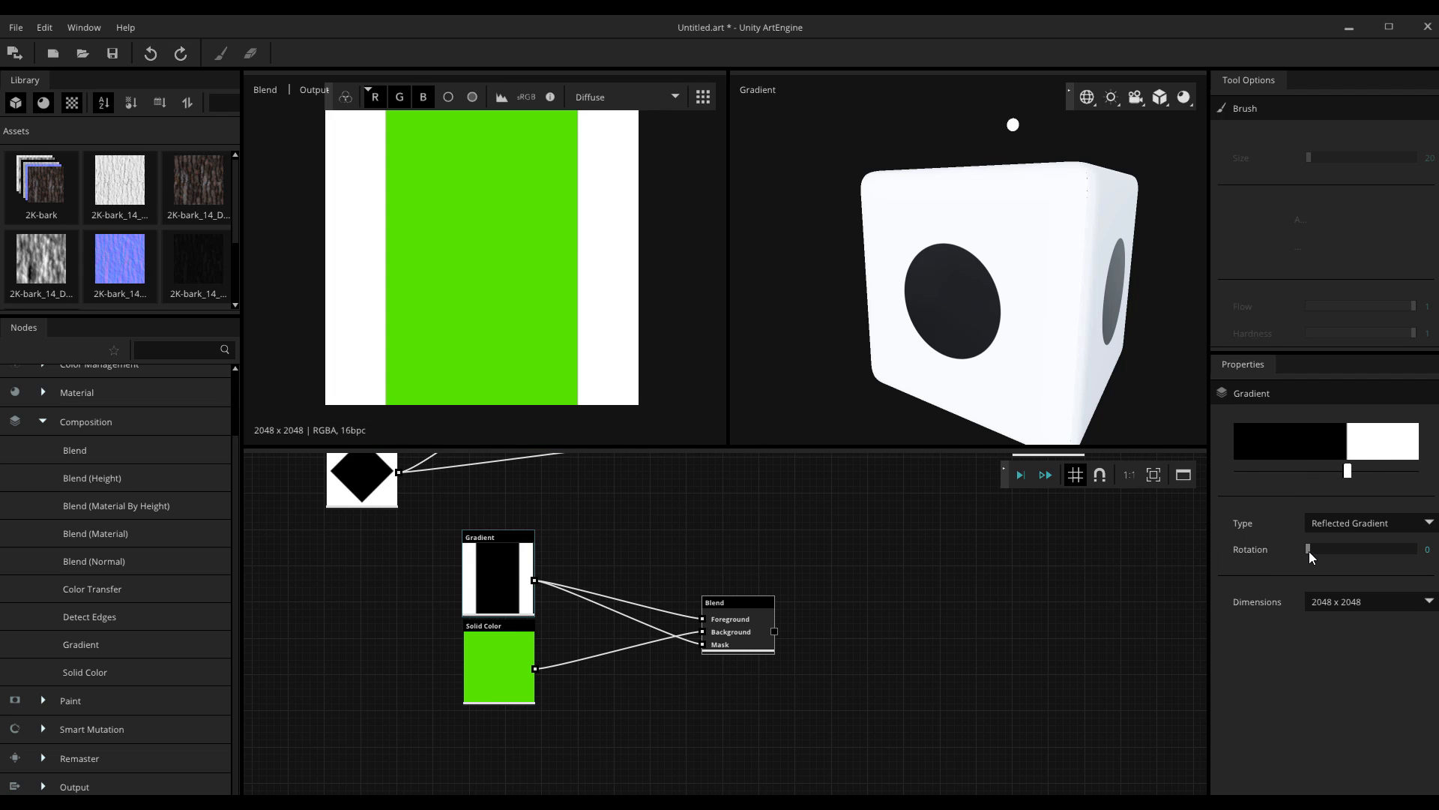
pyautogui.moveTo(1309, 551); pyautogui.dragTo(1342, 551)
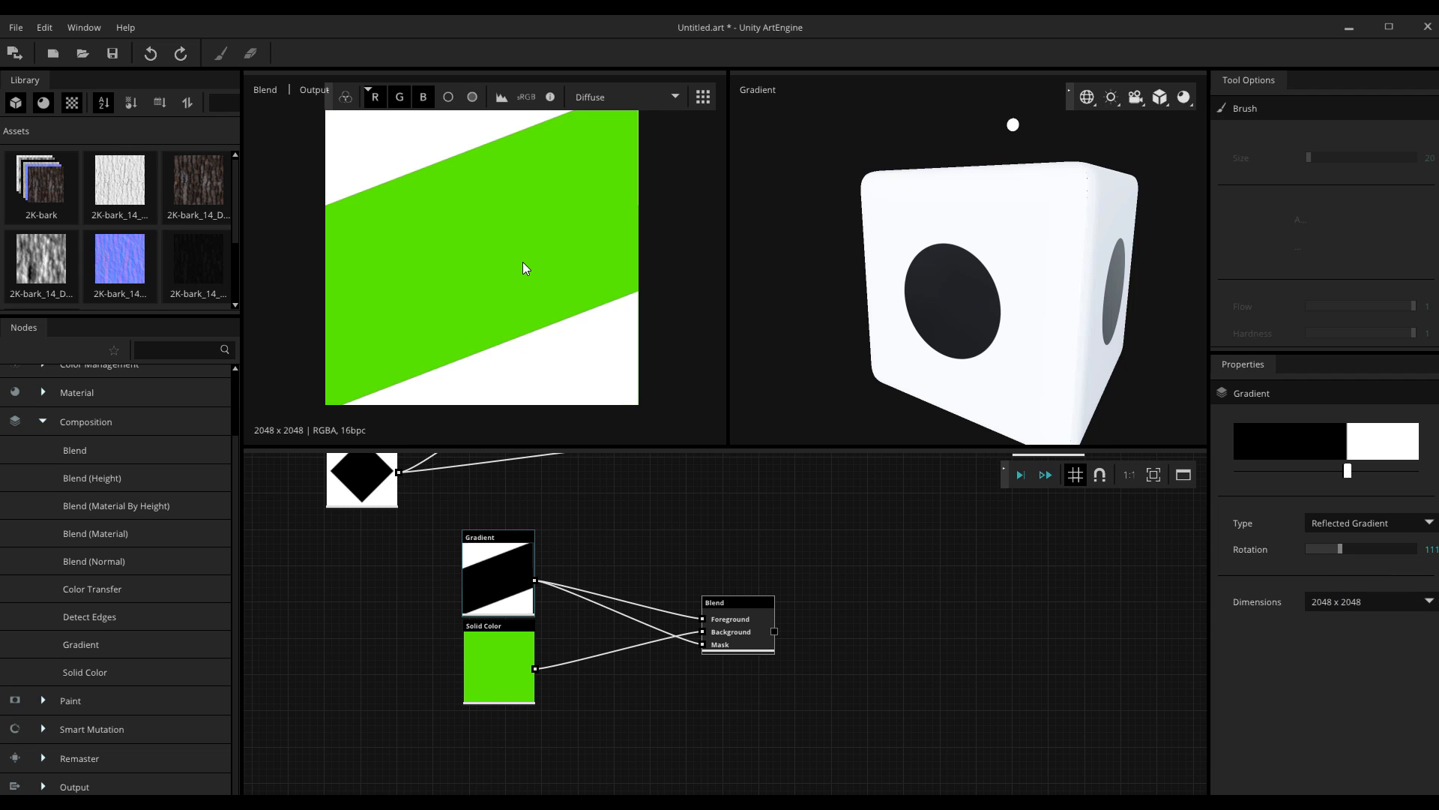
# - Add a second Blend node beside the green Blend
pyautogui.moveTo(838, 618); pyautogui.dragTo(686, 641, button='middle')
pyautogui.click(708, 592)
pyautogui.press('space')
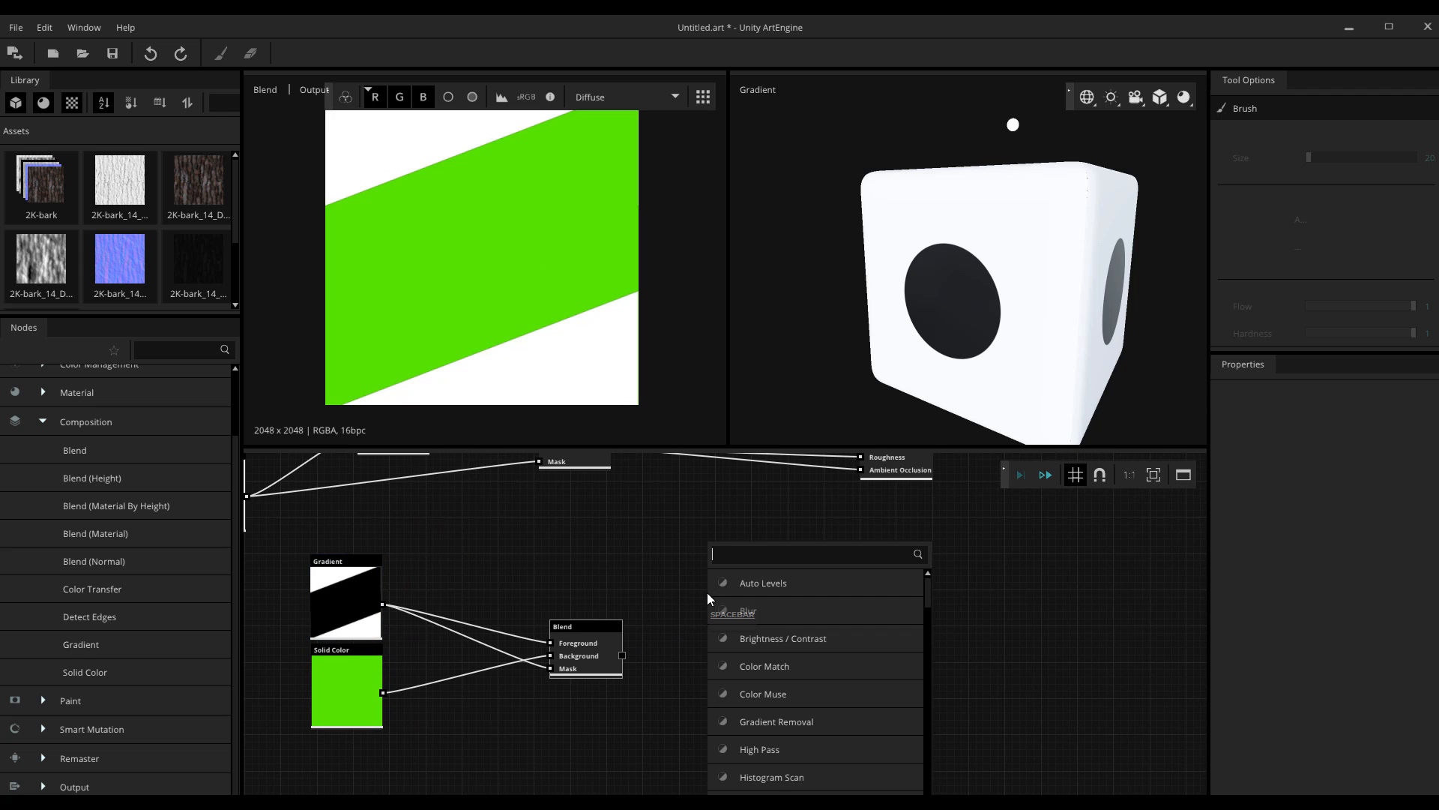
pyautogui.write('blend')
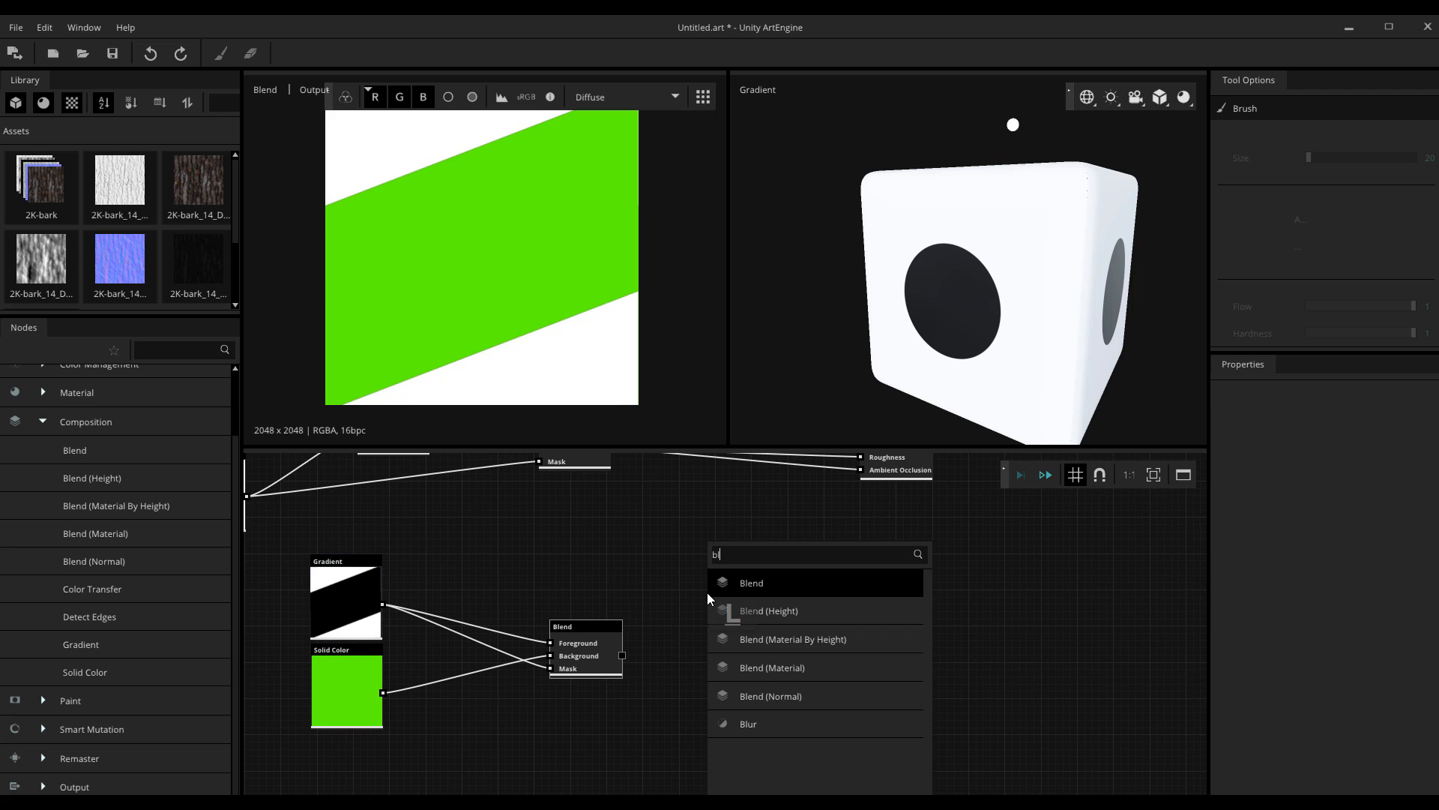
pyautogui.press('Return')
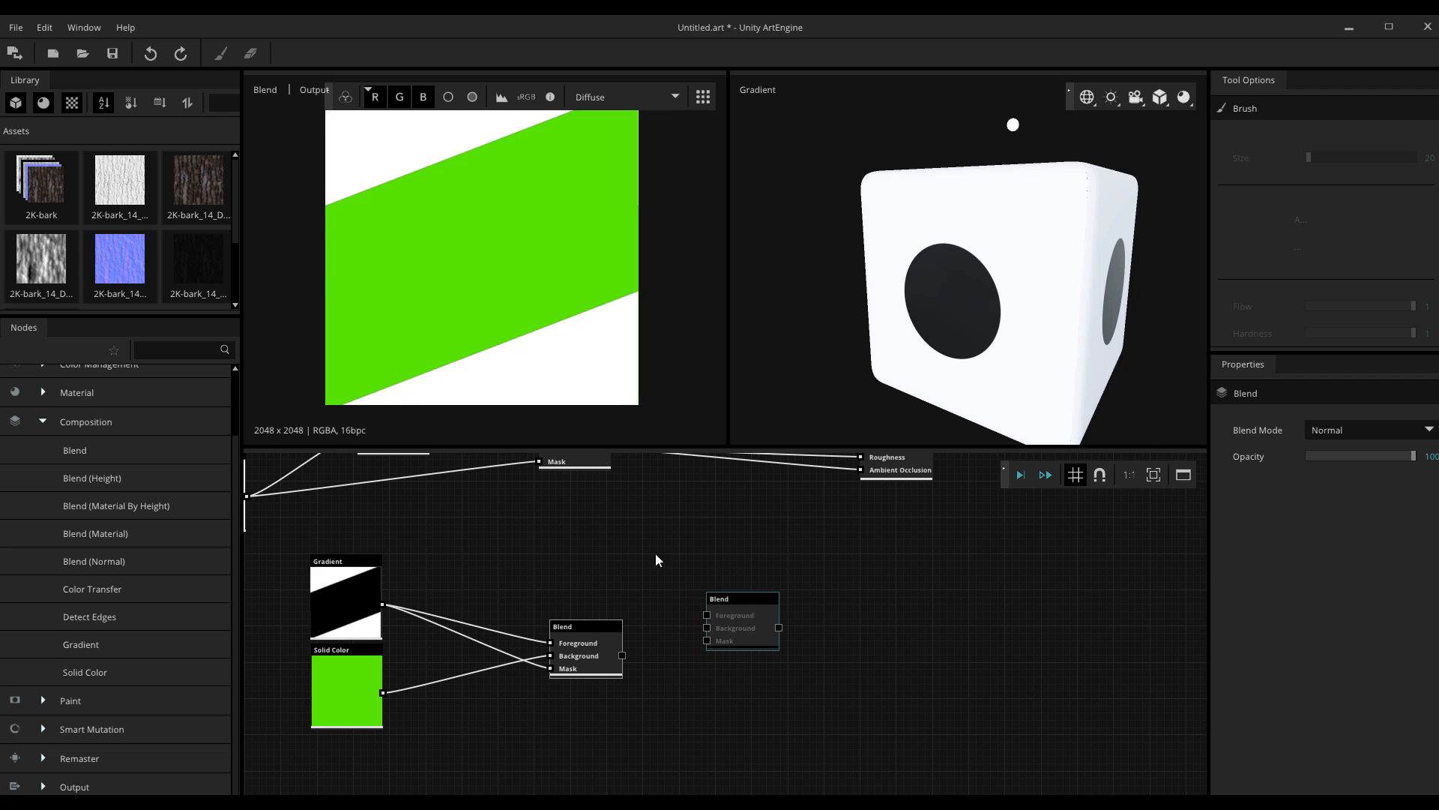
# - Feed the second Blend with the diamond Gradient as foreground and mask and the green Blend as background, and preview it in the 2D viewer
pyautogui.moveTo(435, 563); pyautogui.dragTo(576, 603, button='middle')
pyautogui.moveTo(387, 534); pyautogui.dragTo(841, 654)
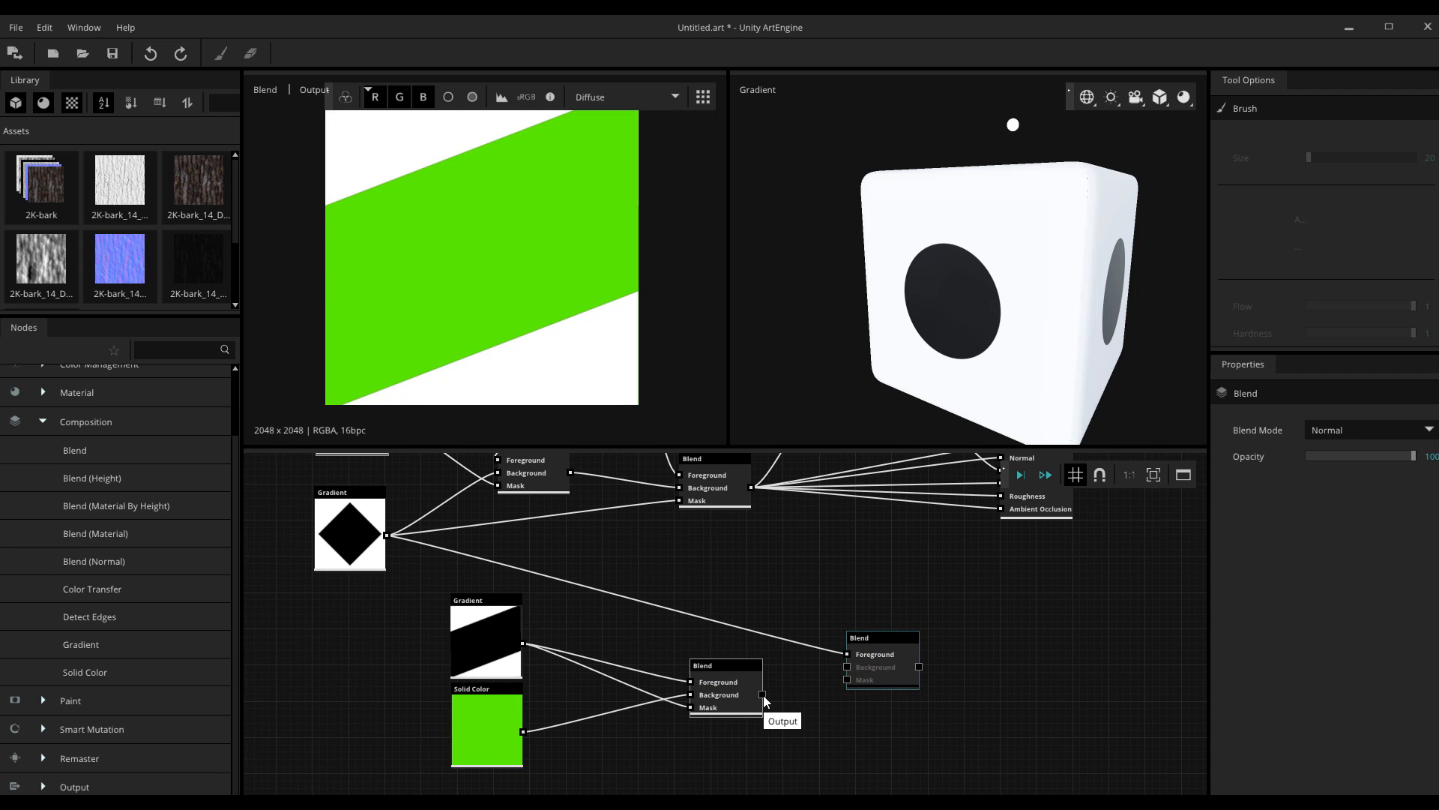
pyautogui.moveTo(762, 694); pyautogui.dragTo(857, 667)
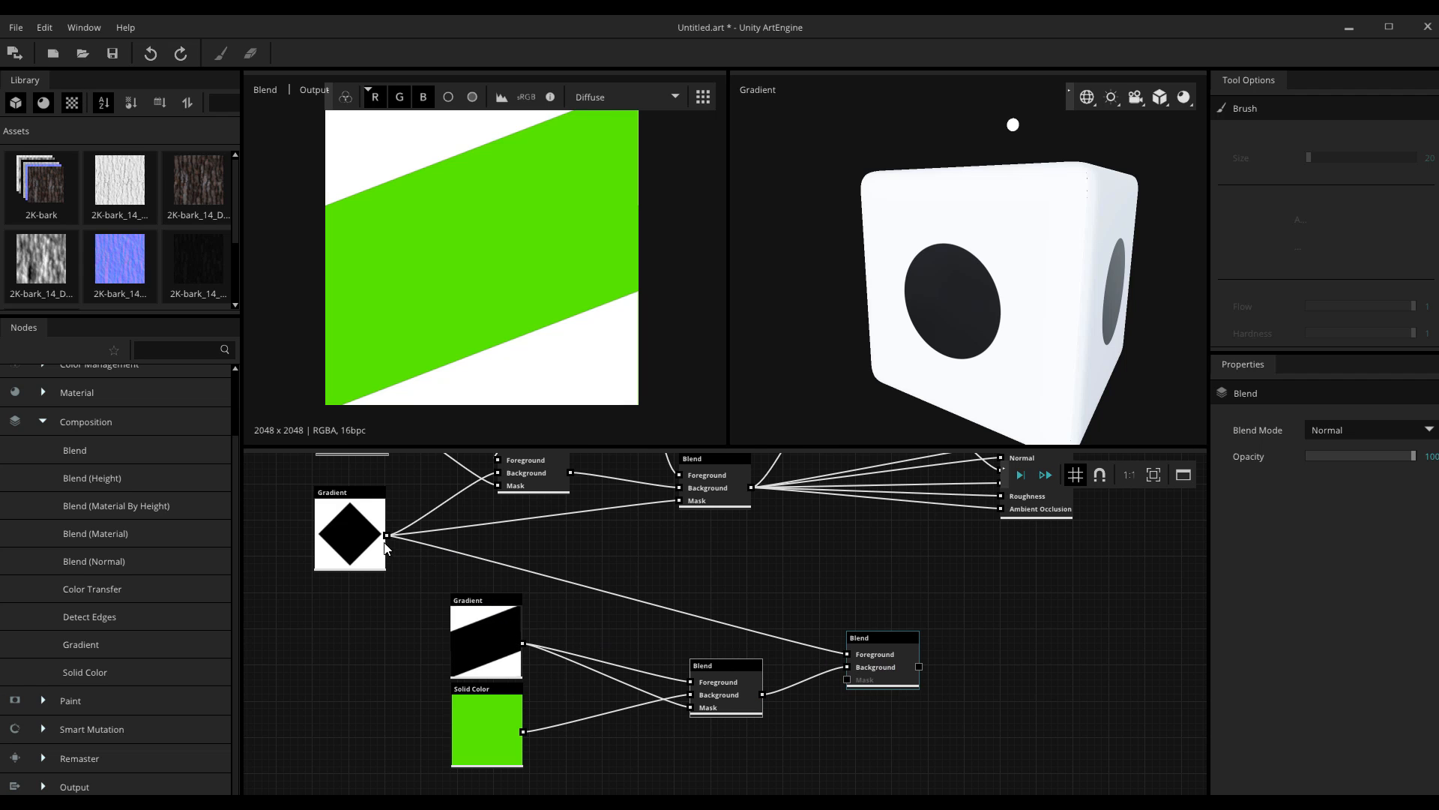
pyautogui.click(499, 645)
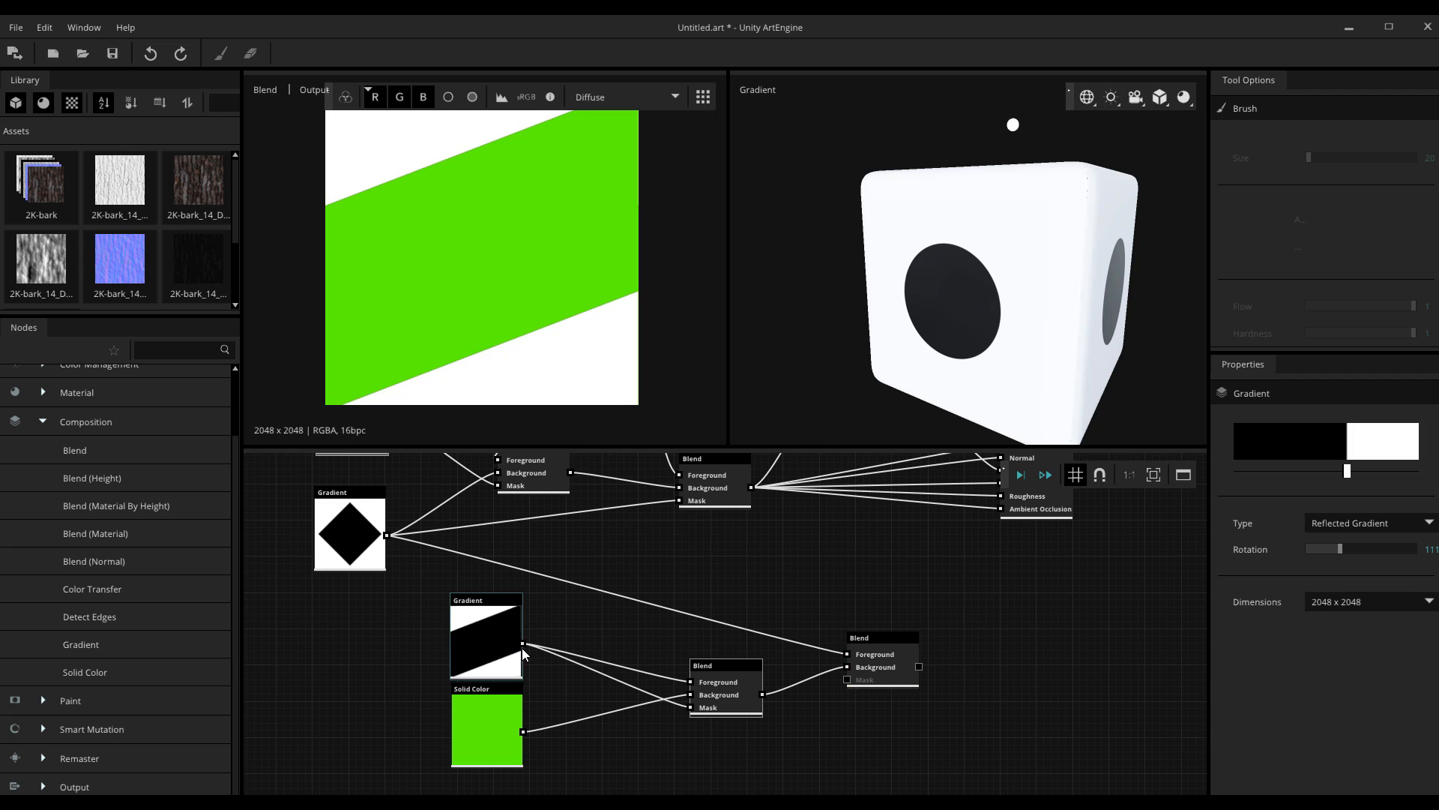
pyautogui.moveTo(523, 643); pyautogui.dragTo(488, 261)
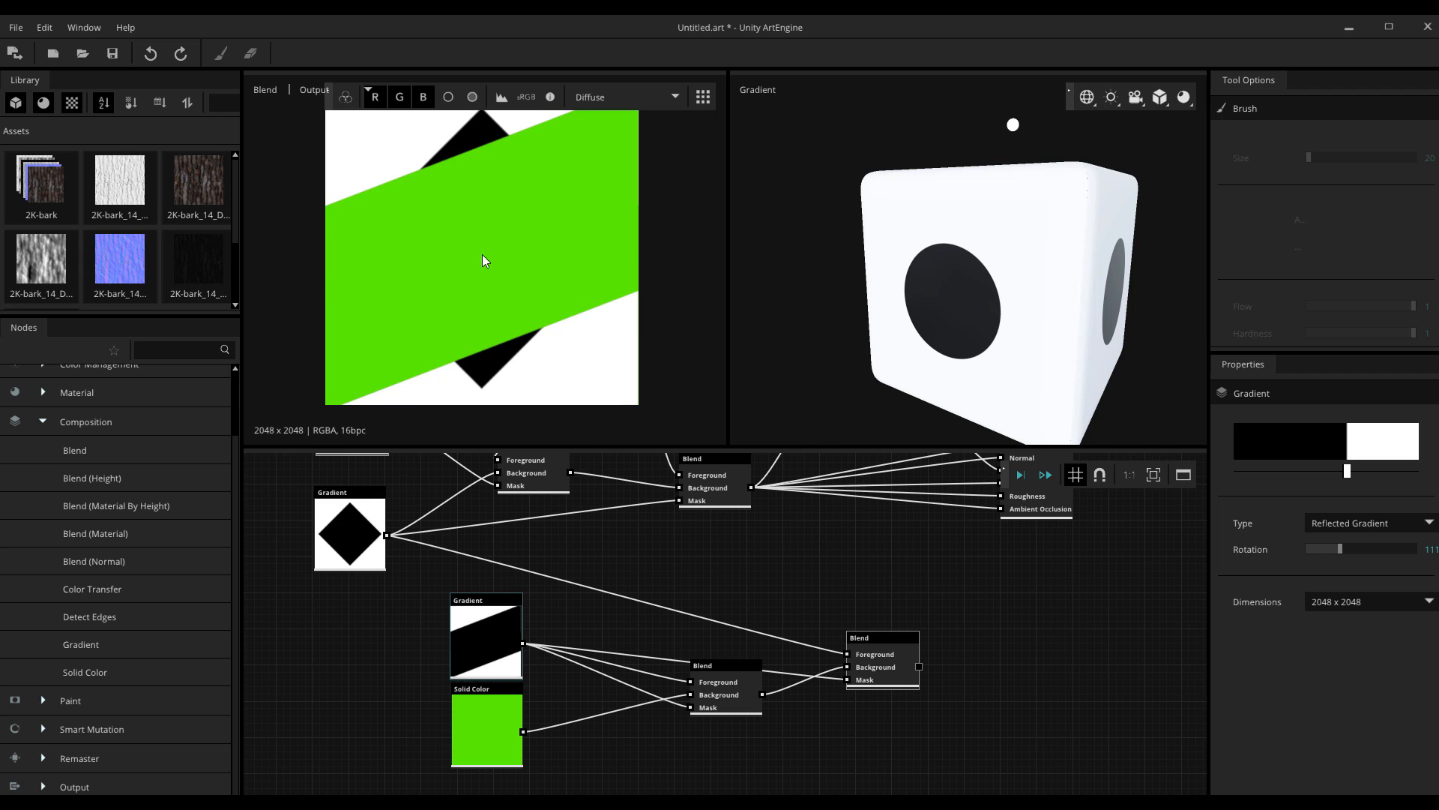
pyautogui.moveTo(386, 538); pyautogui.dragTo(849, 679)
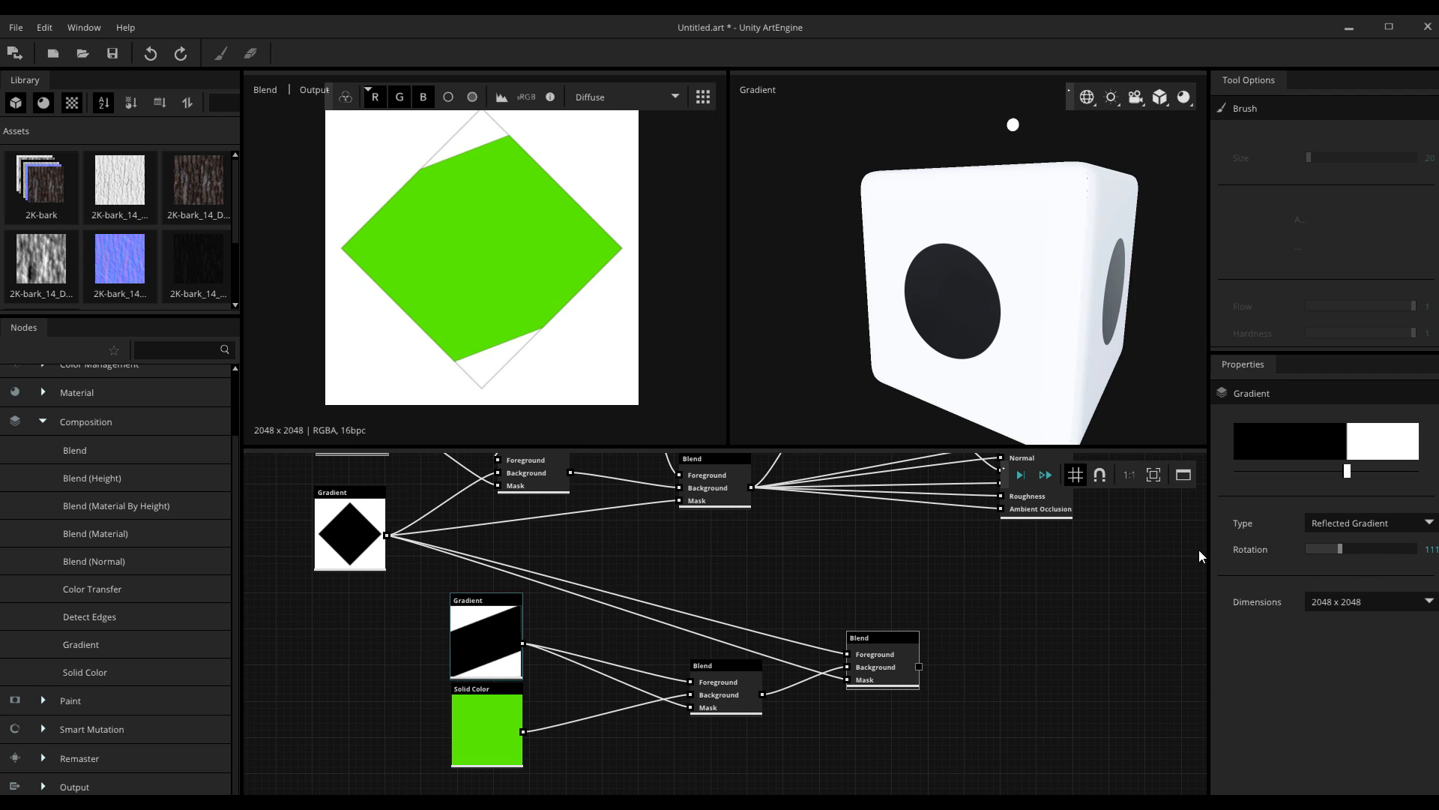
# - Widen the properties area and set the Reflected Gradient's rotation to 180
pyautogui.moveTo(1210, 553); pyautogui.dragTo(1095, 555)
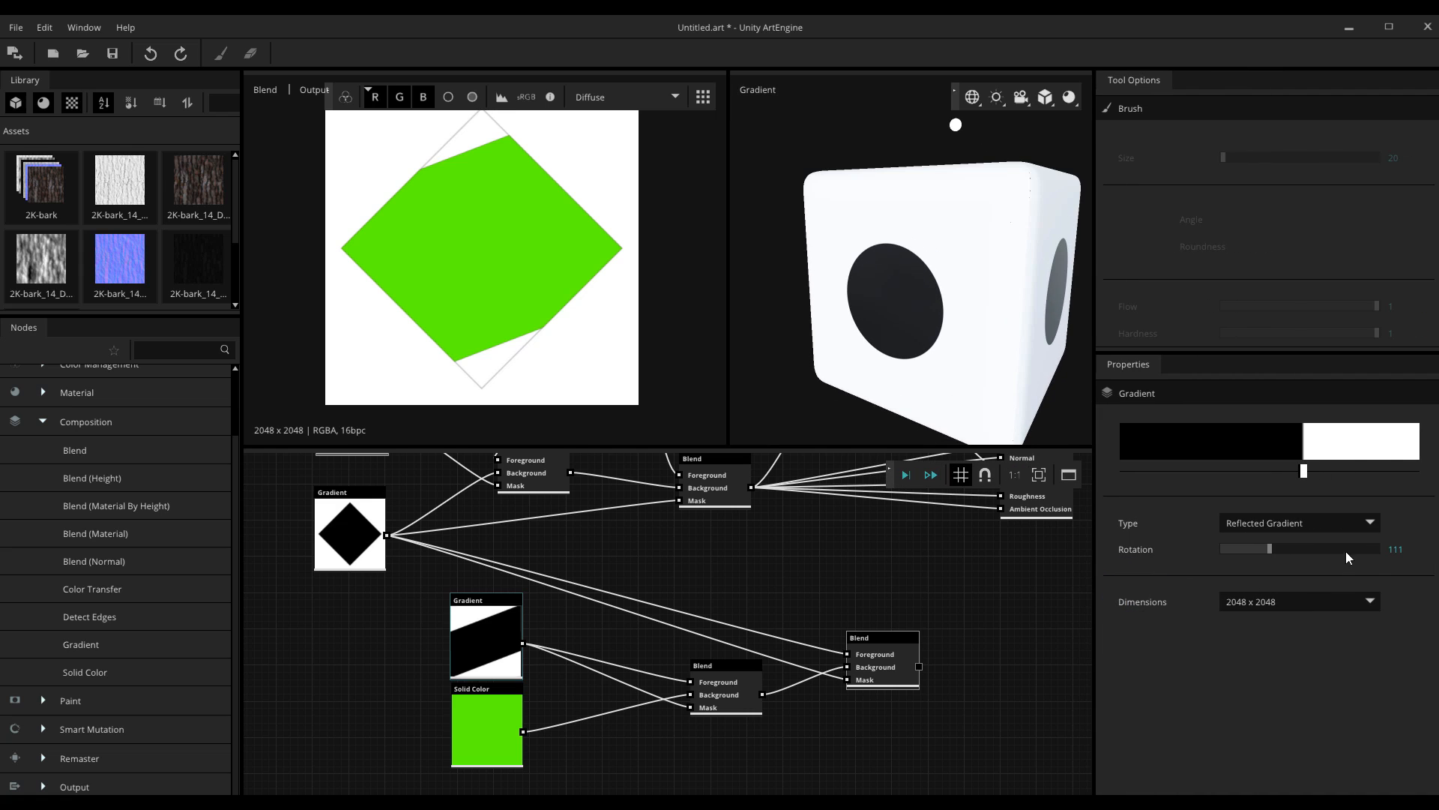
pyautogui.doubleClick(1399, 550)
pyautogui.write('180')
pyautogui.press('Return')
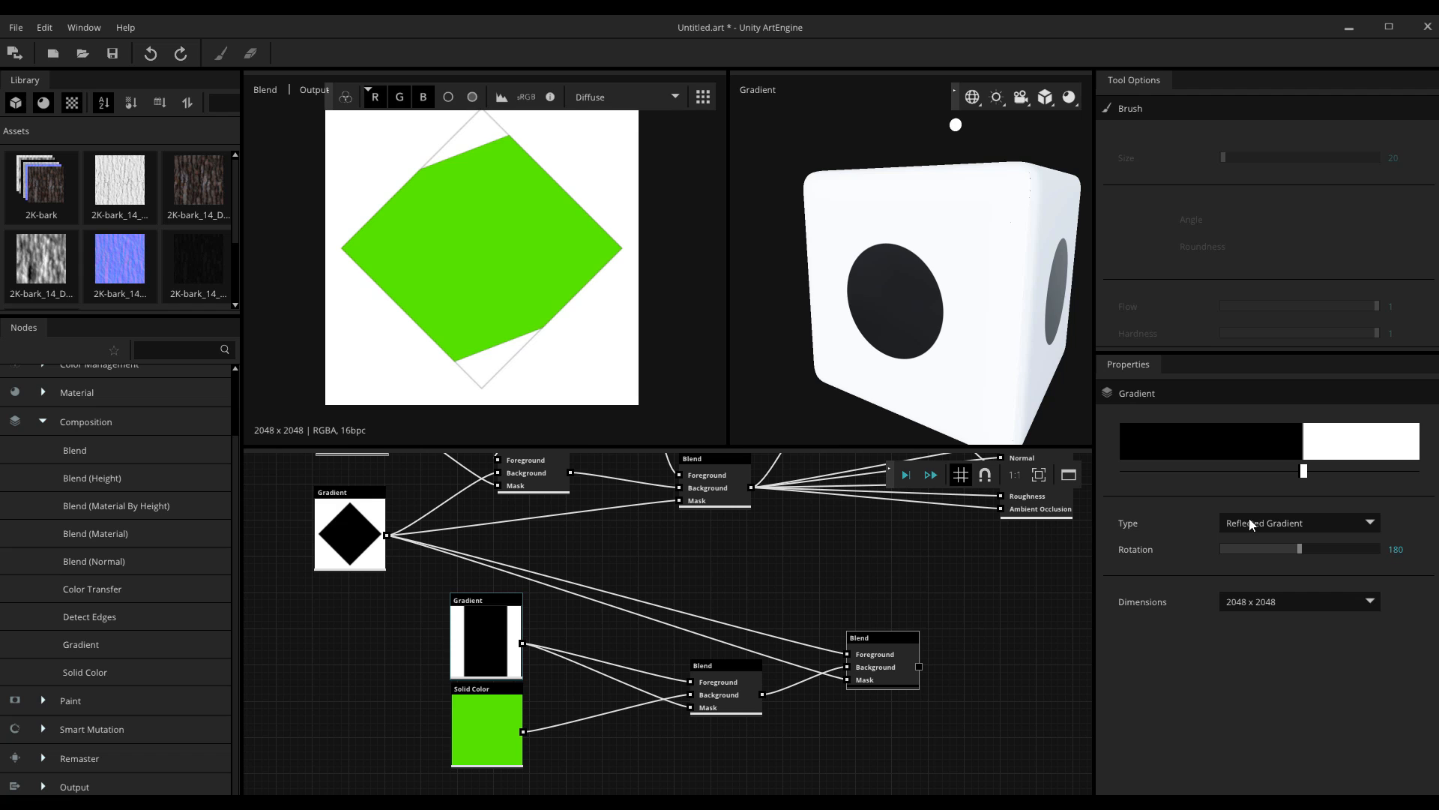
# - Inspect the circle Gradient's settings and preview the first Free Transform of its upper branch in the 2D viewer
pyautogui.moveTo(443, 476); pyautogui.dragTo(410, 664, button='middle')
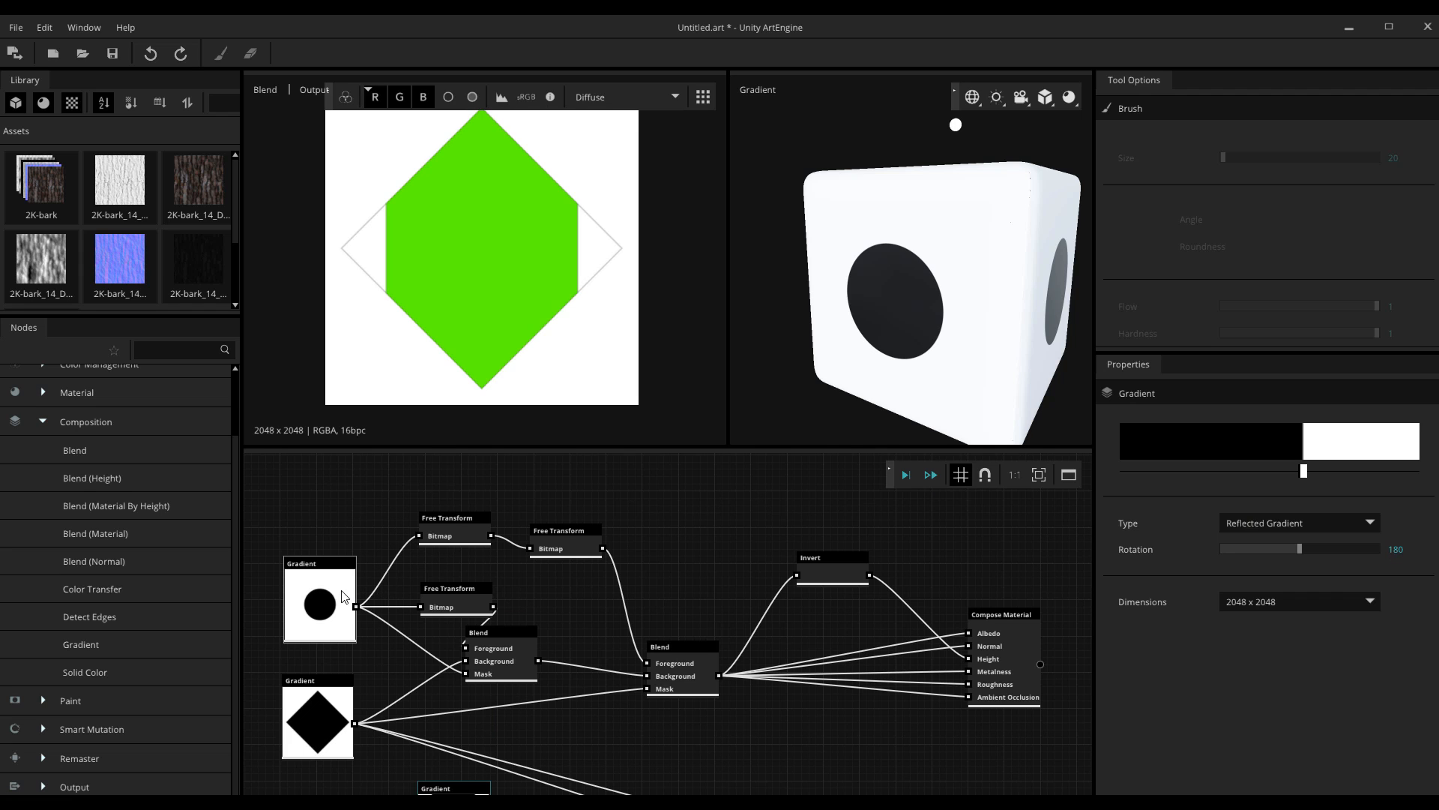
pyautogui.click(330, 634)
pyautogui.moveTo(455, 535); pyautogui.dragTo(490, 238)
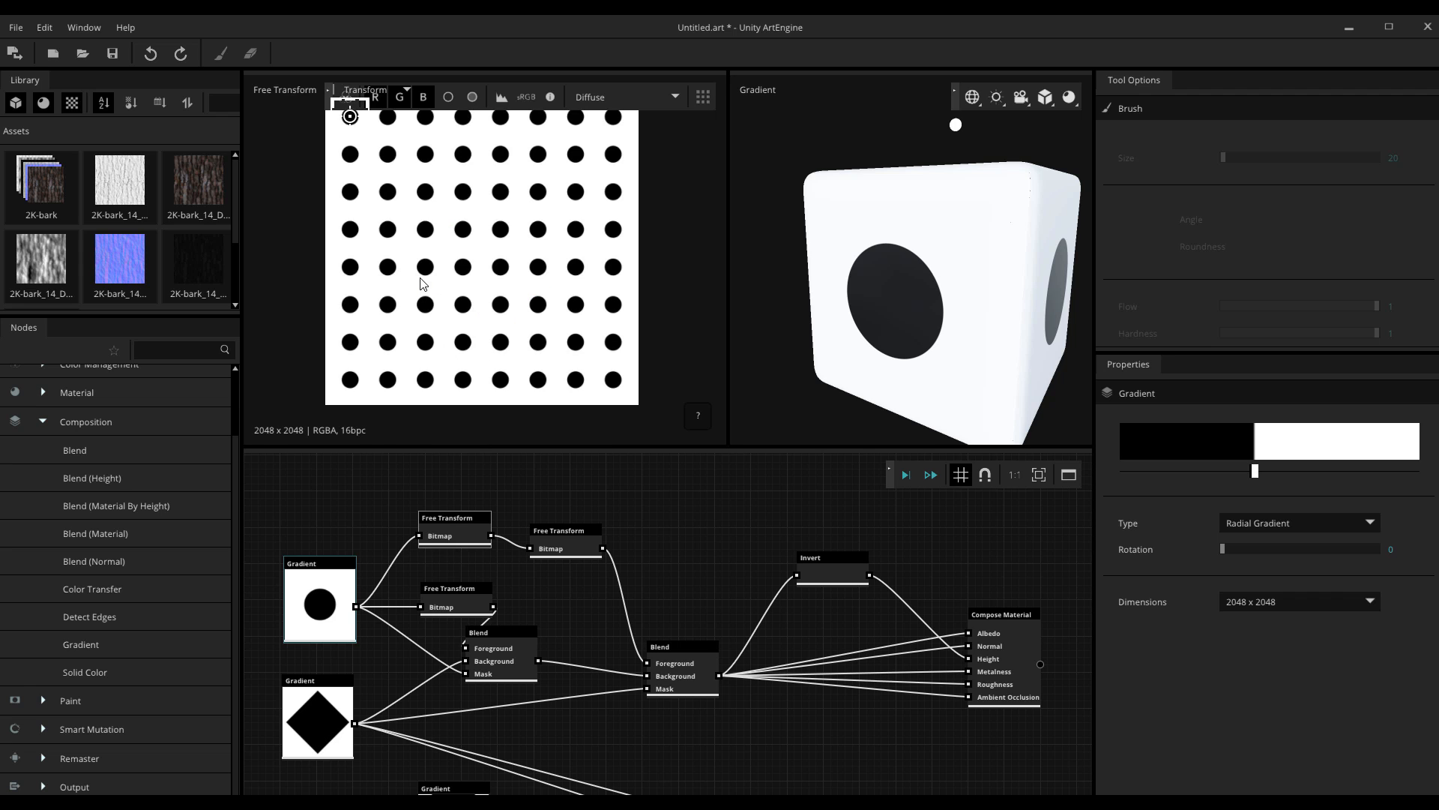
# - Examine the tiled dot pattern and the settings of the upper branch's first Free Transform
pyautogui.moveTo(443, 259); pyautogui.dragTo(465, 364, button='middle')
pyautogui.scroll(5, 354, 173)
pyautogui.scroll(5, 448, 305)
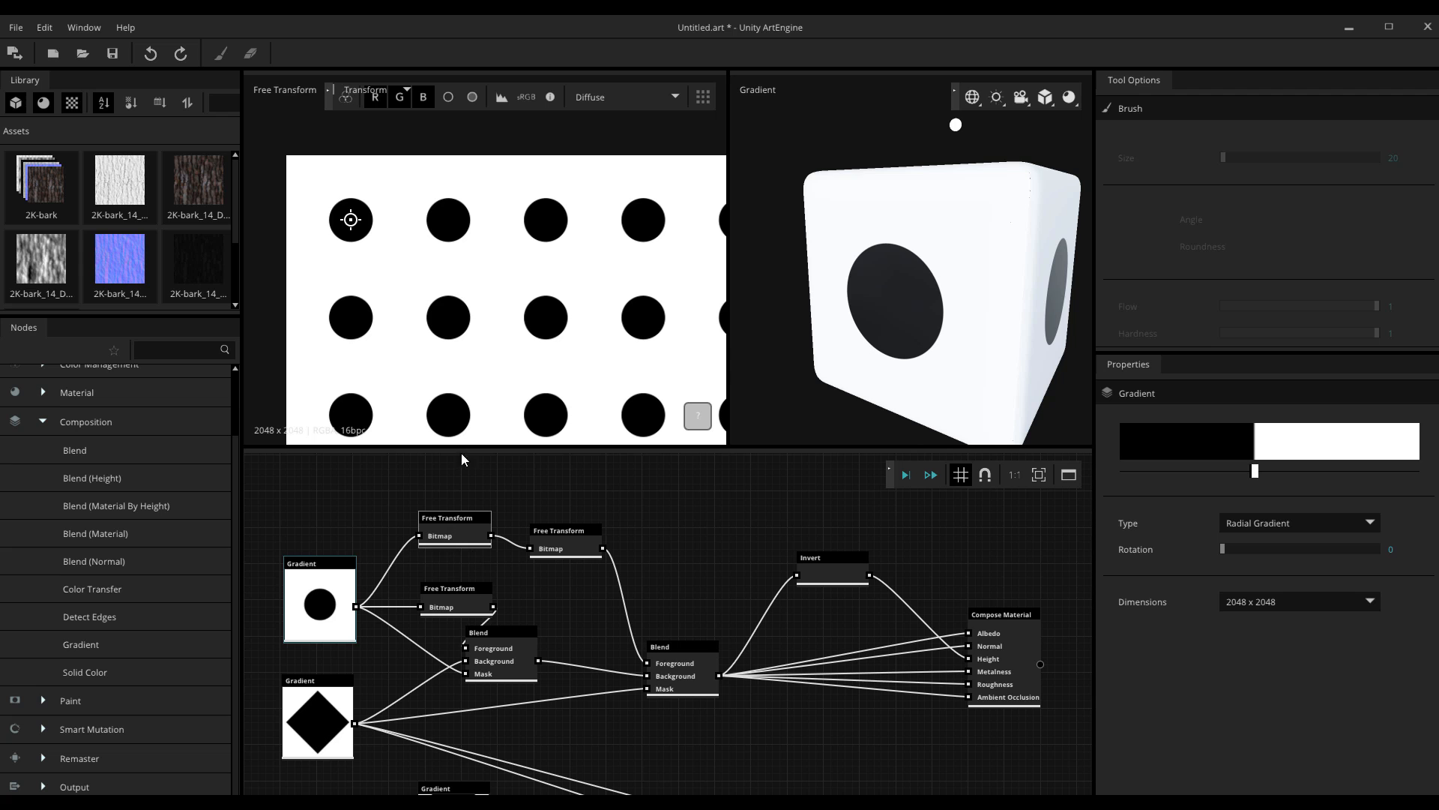
pyautogui.scroll(-5, 385, 273)
pyautogui.click(443, 530)
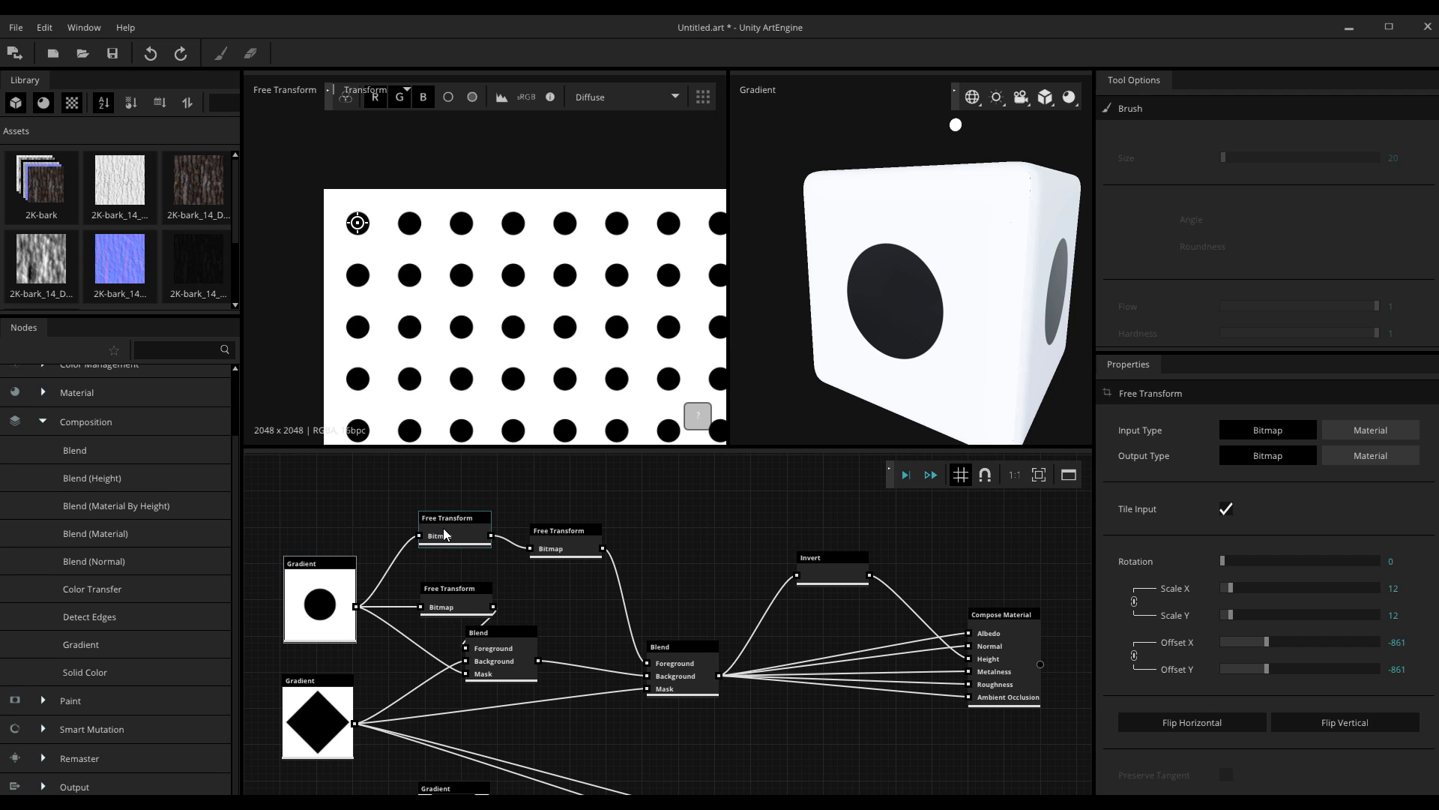
pyautogui.scroll(-5, 499, 304)
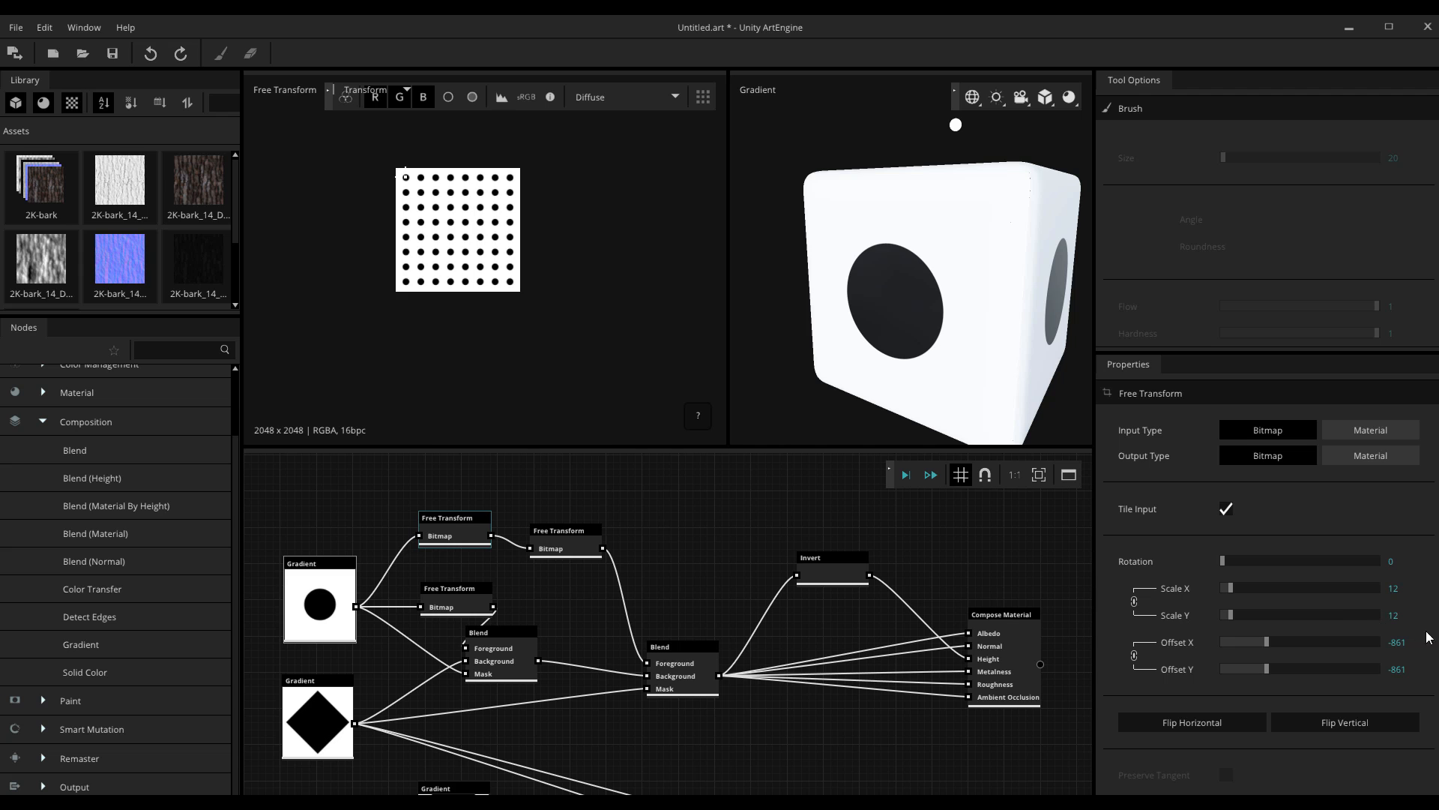
# - Try an X and Y scale of 6 on the first Free Transform and inspect the dot pattern
pyautogui.click(1398, 595)
pyautogui.write('6')
pyautogui.press('Return')
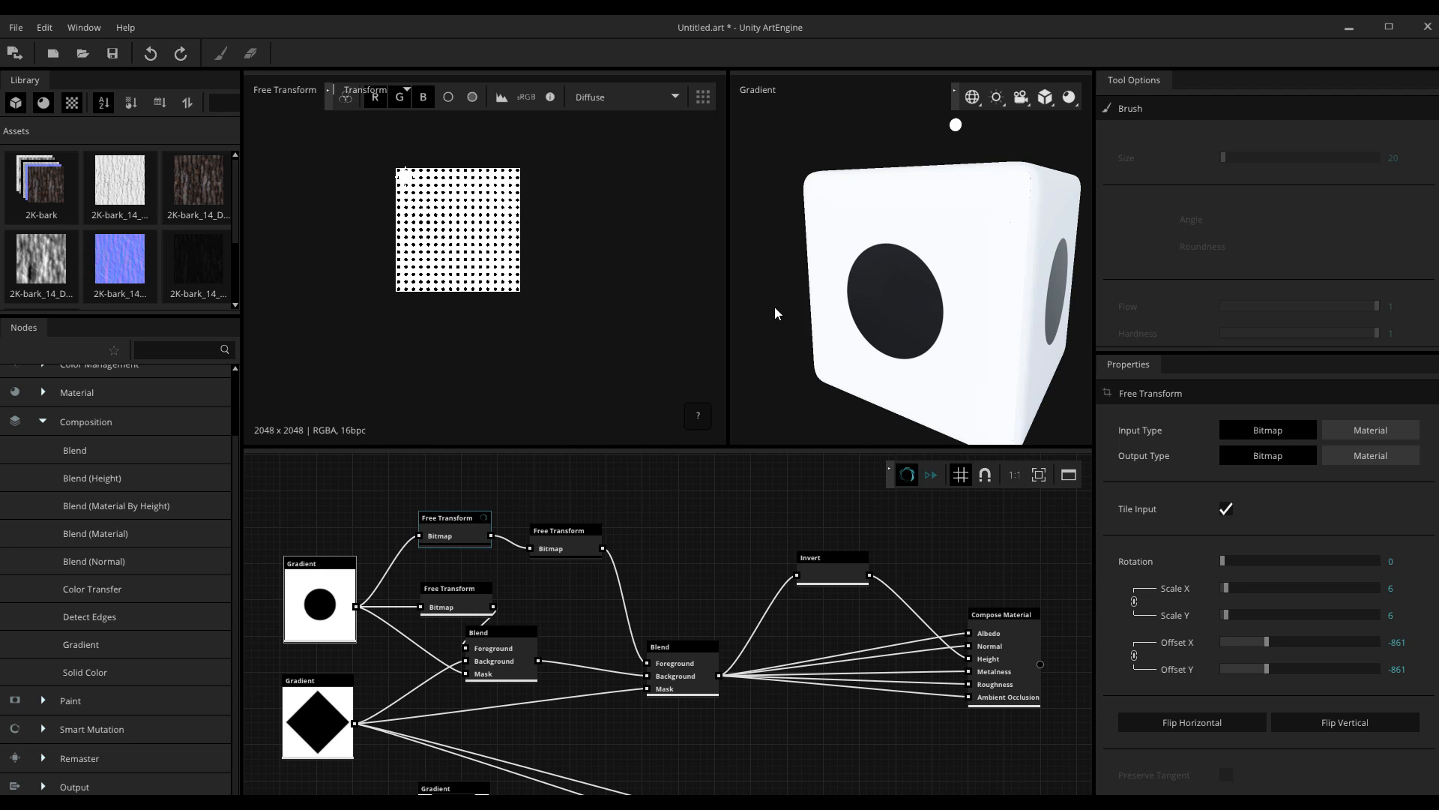
pyautogui.scroll(2, 600, 195)
pyautogui.scroll(5, 601, 243)
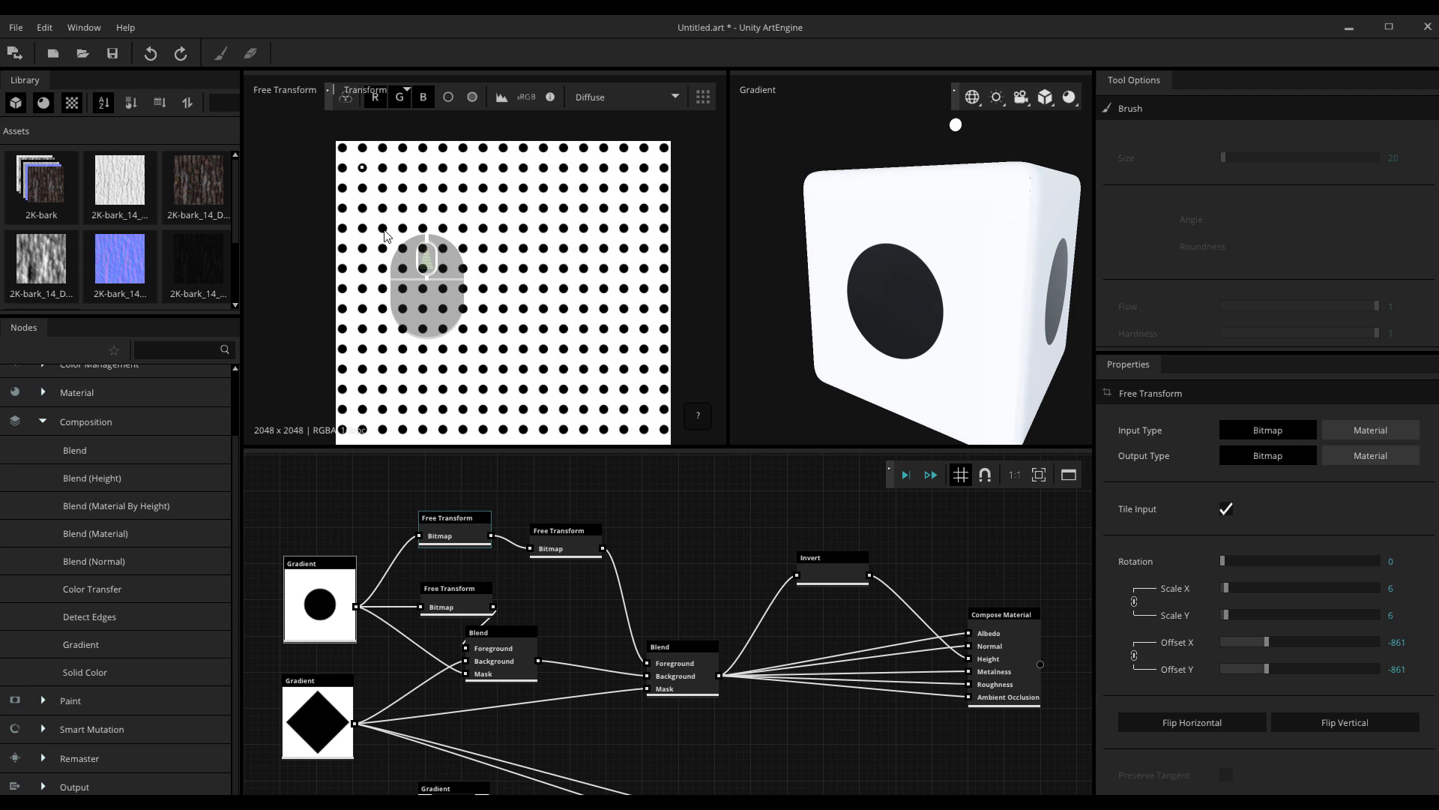
pyautogui.scroll(2, 375, 222)
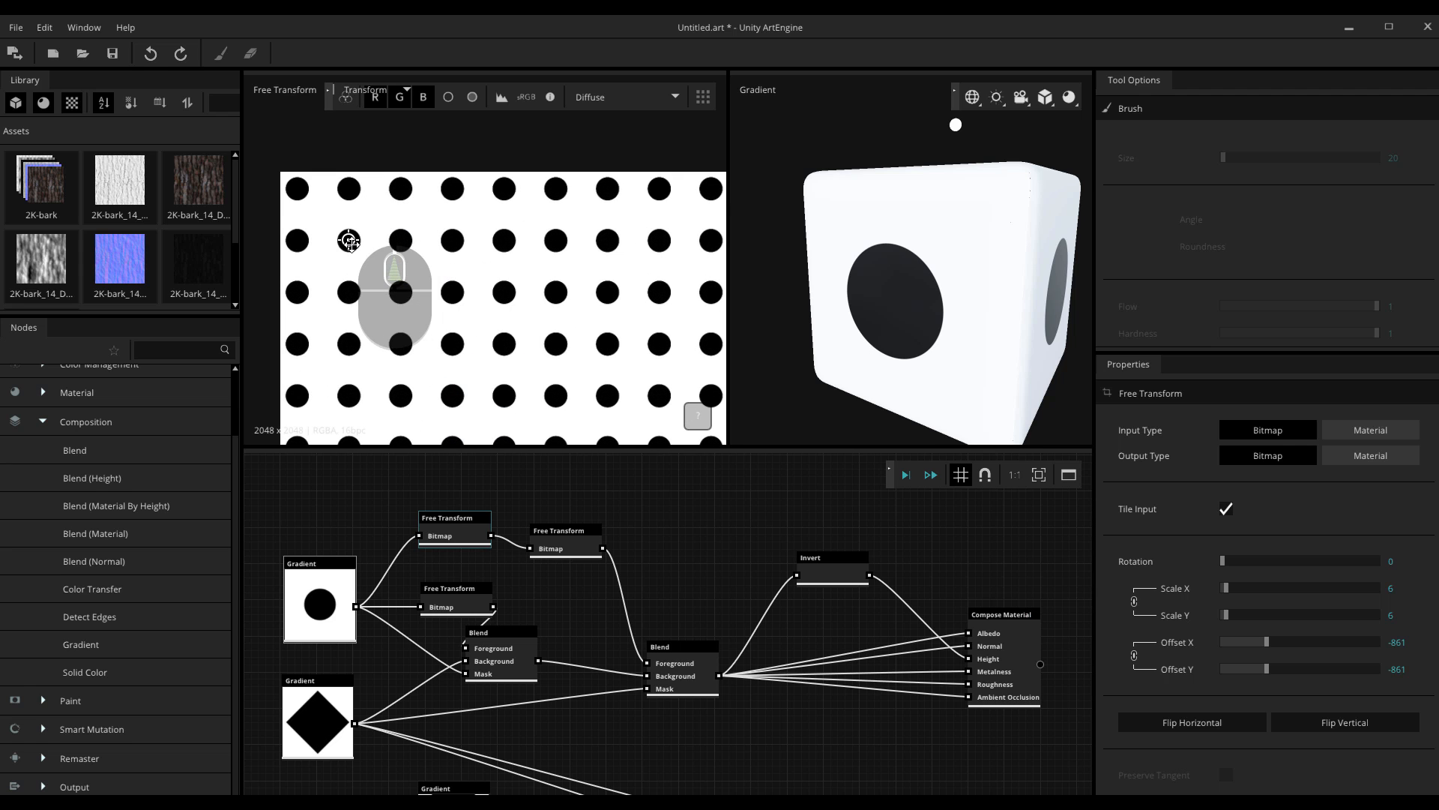
# - Set the first Free Transform's X and Y scale to 12 and toggle Tile Input off and on for comparison
pyautogui.click(1392, 589)
pyautogui.write('12')
pyautogui.press('Return')
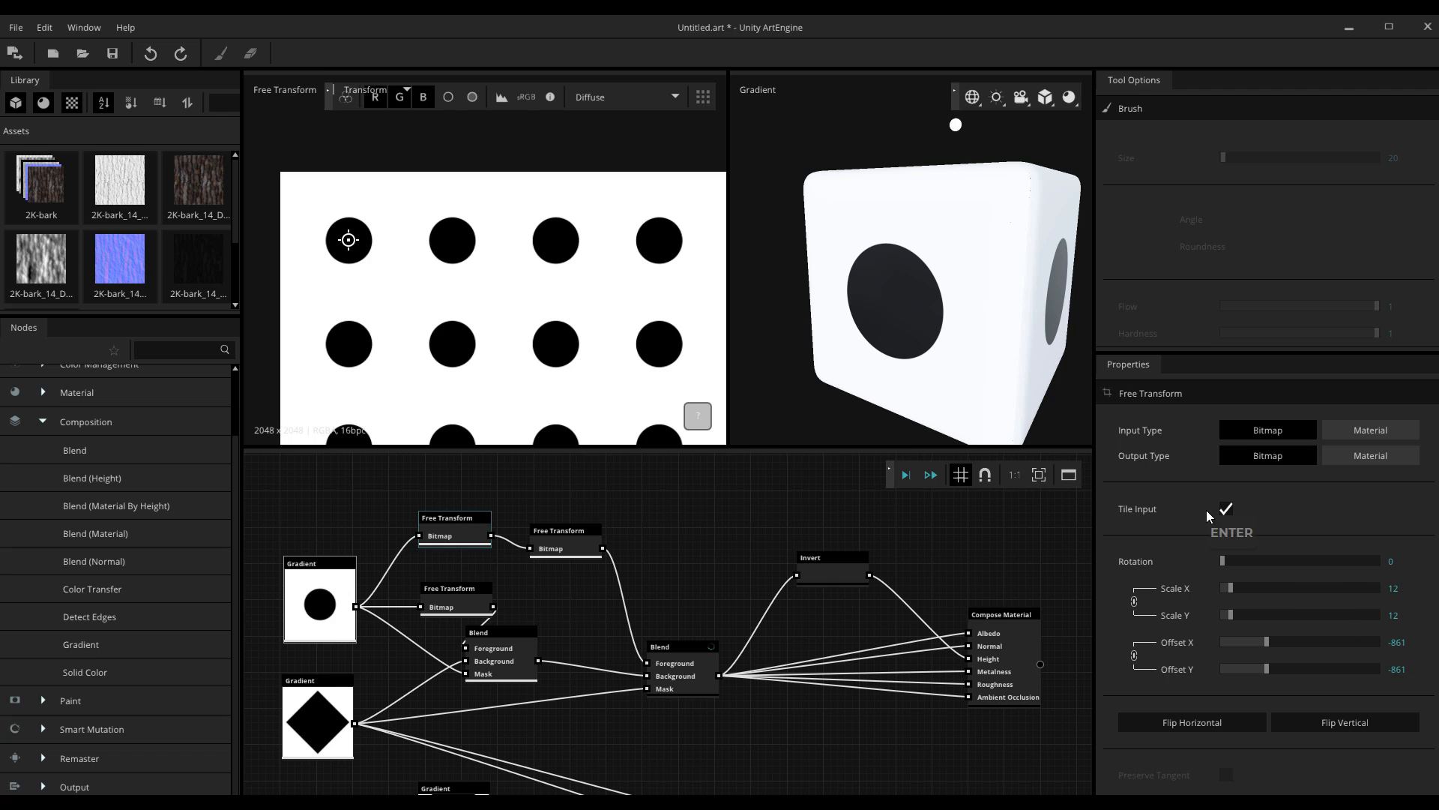
pyautogui.click(1226, 509)
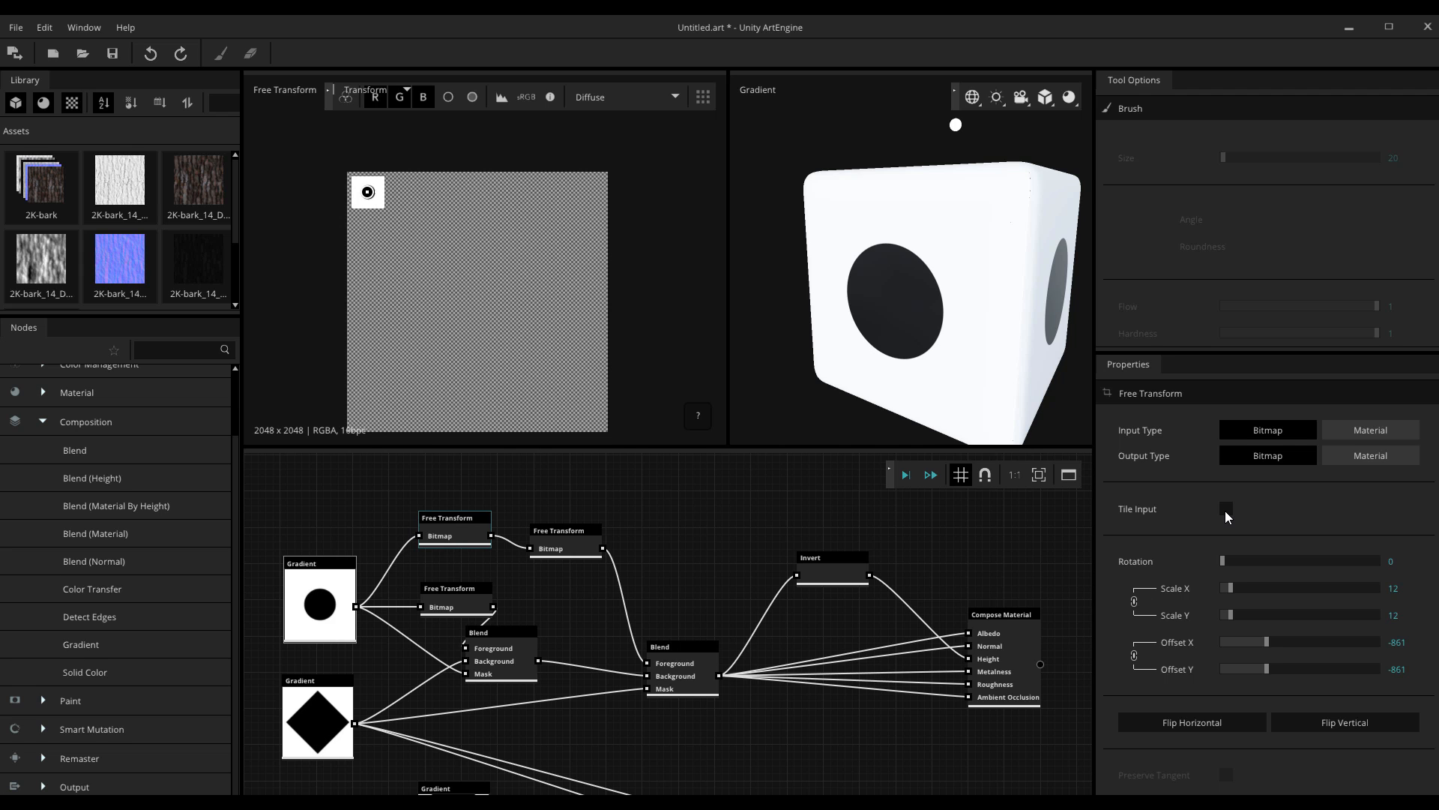
pyautogui.click(1226, 509)
# - Move the first Blend node clear of the lower Free Transform so their connection can be seen
pyautogui.moveTo(659, 549); pyautogui.dragTo(586, 501, button='middle')
pyautogui.moveTo(619, 551); pyautogui.dragTo(661, 493, button='middle')
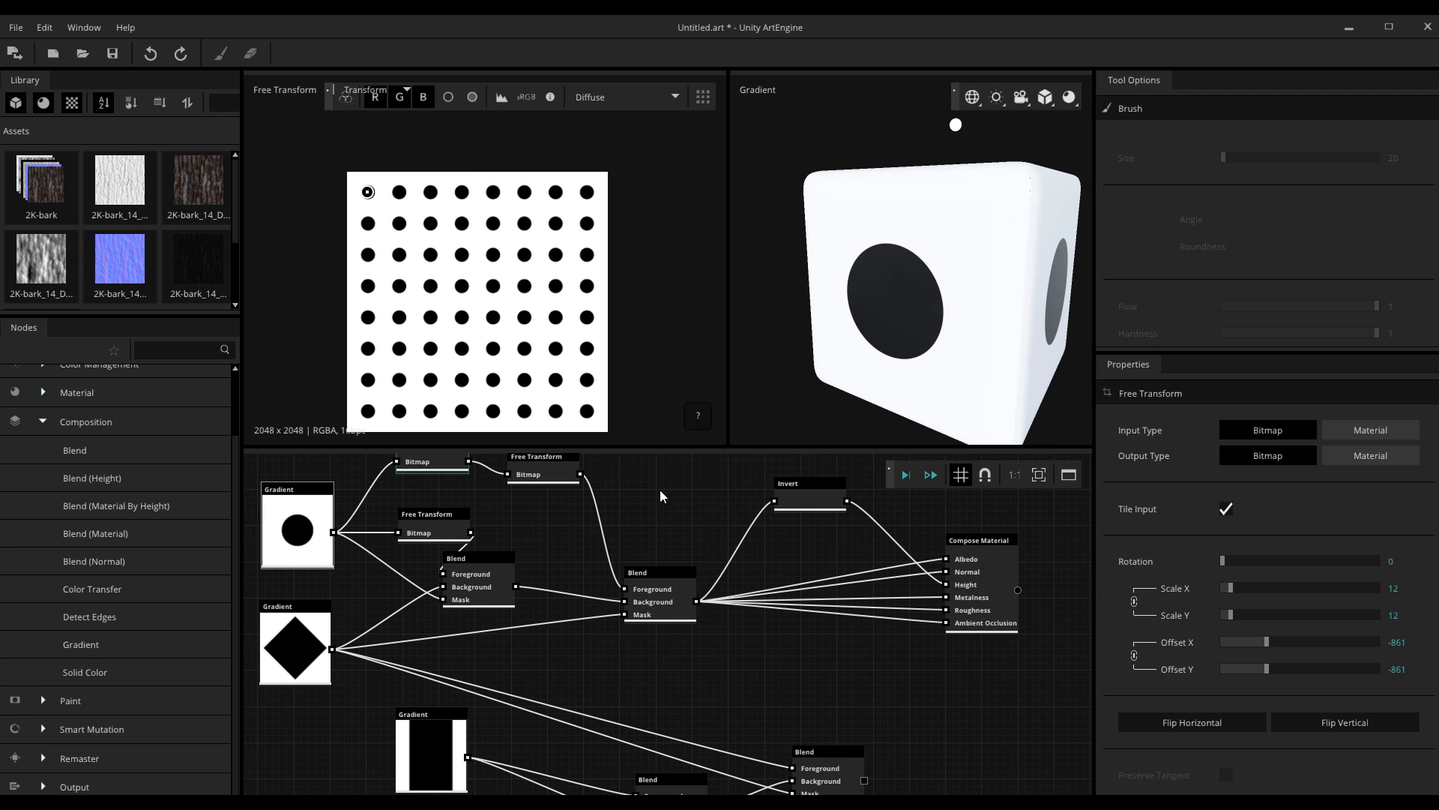
pyautogui.moveTo(478, 577); pyautogui.dragTo(551, 565)
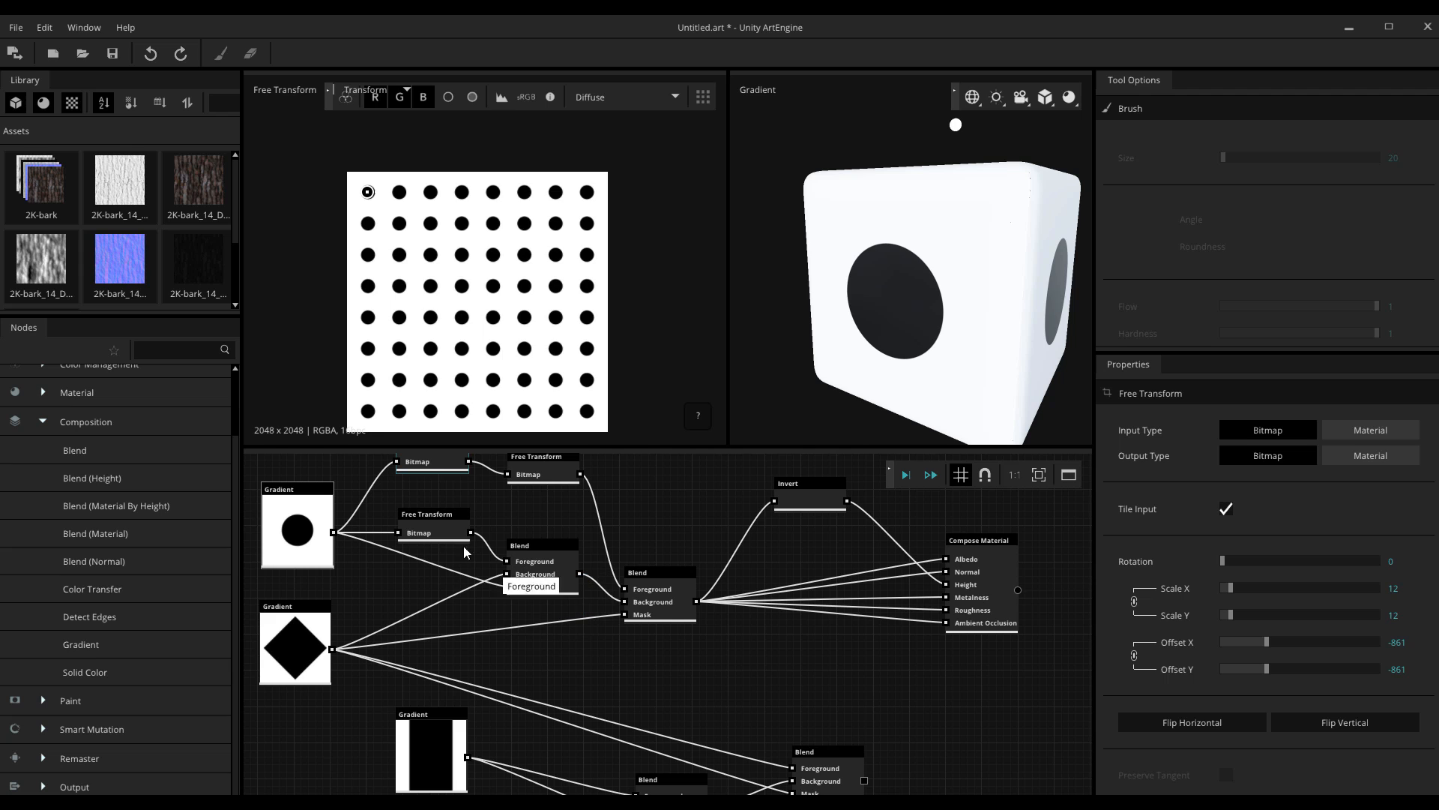
# - Preview the lower Free Transform, both upper-chain Blends, the Invert and the Compose Material one after another in the 2D viewer
pyautogui.click(438, 529)
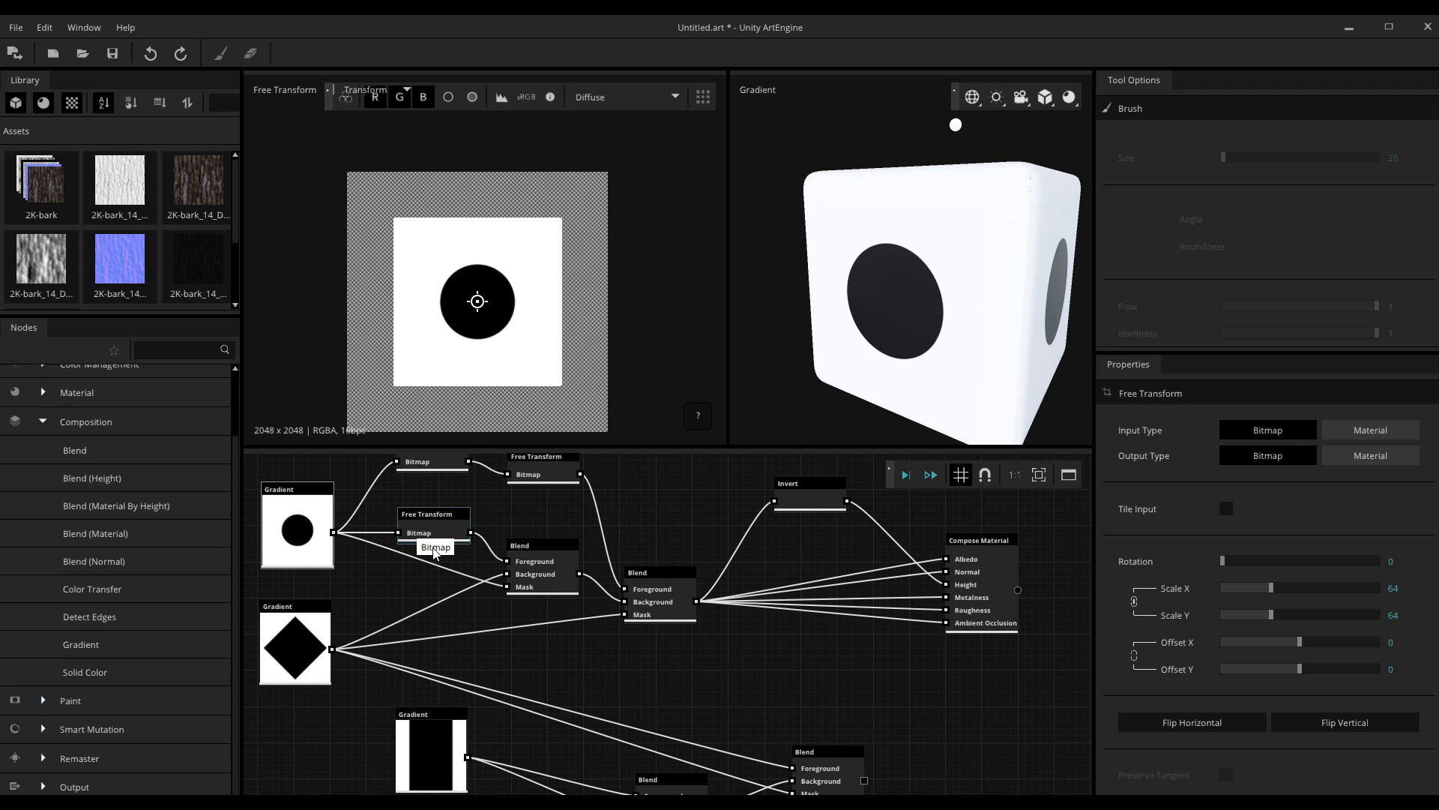
pyautogui.moveTo(627, 686); pyautogui.dragTo(591, 721, button='middle')
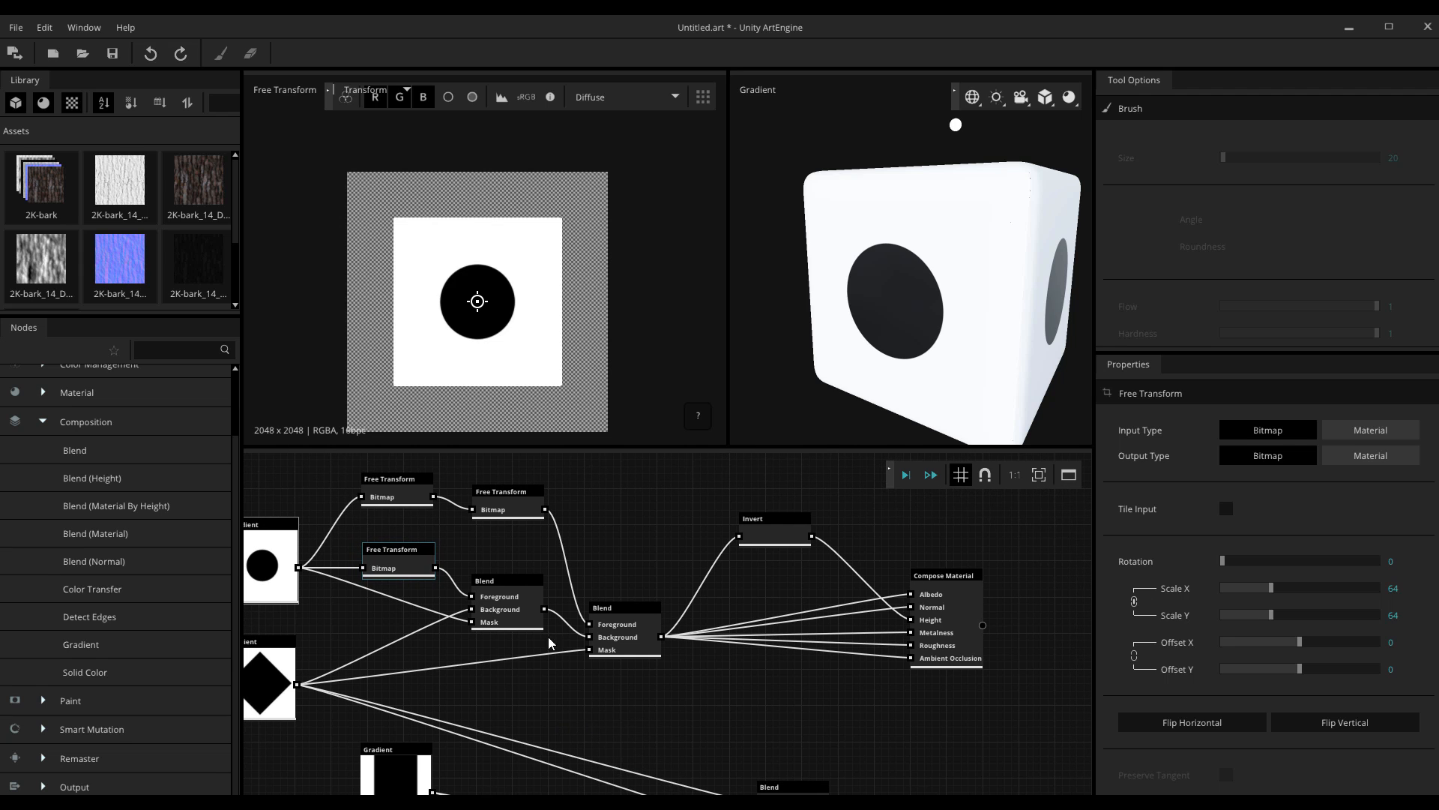
pyautogui.moveTo(523, 600); pyautogui.dragTo(523, 294)
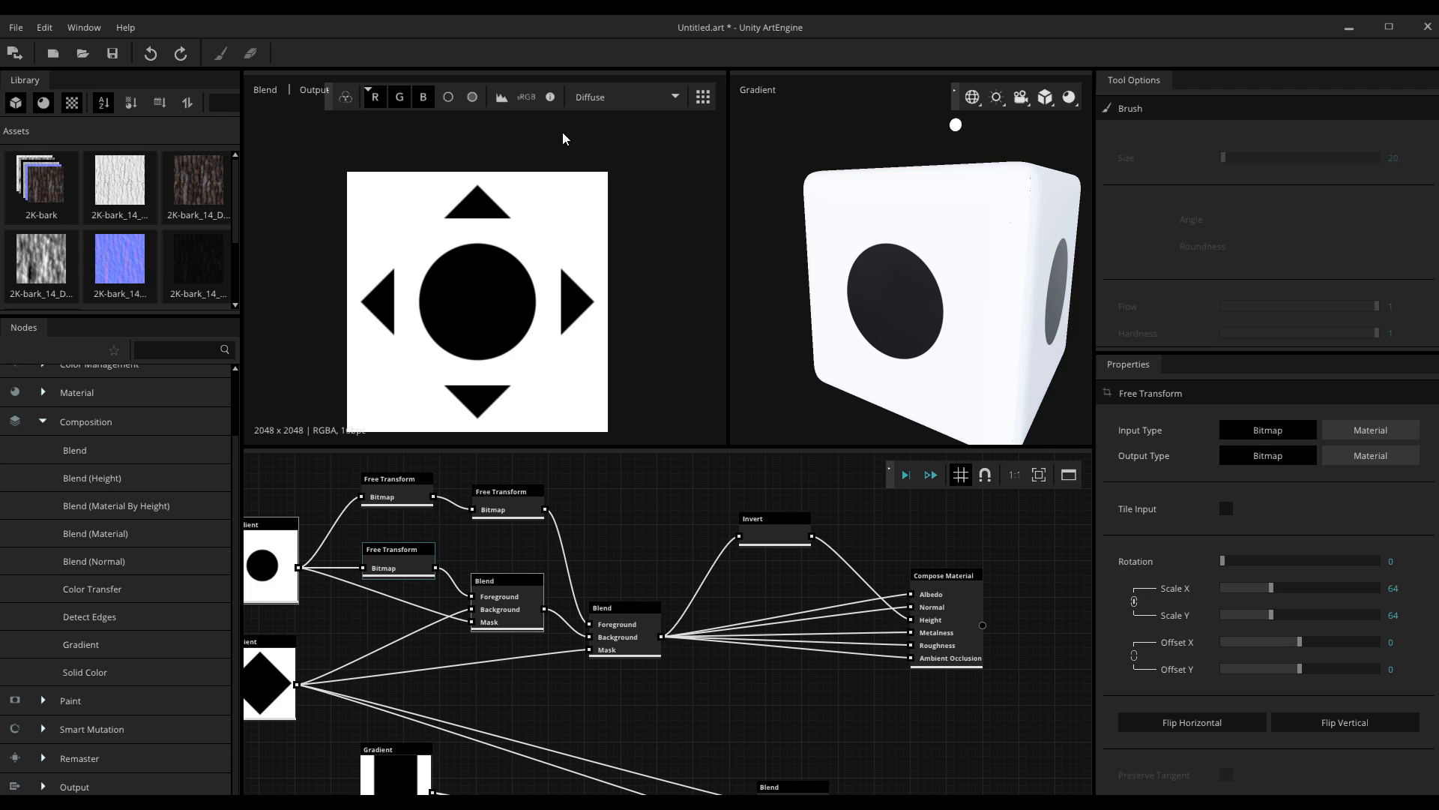
pyautogui.moveTo(650, 616); pyautogui.dragTo(555, 292, button='right')
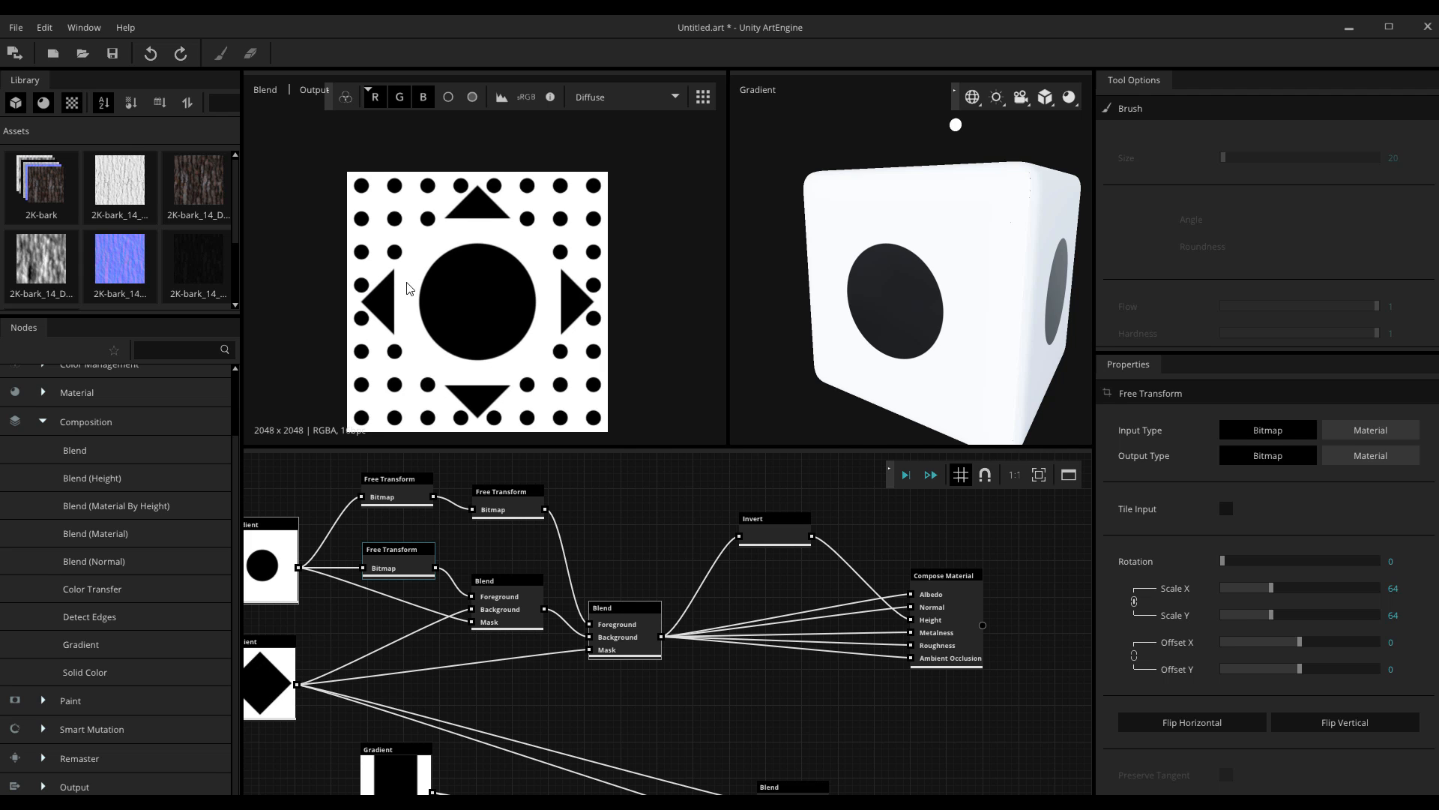
pyautogui.moveTo(749, 699); pyautogui.dragTo(648, 660, button='middle')
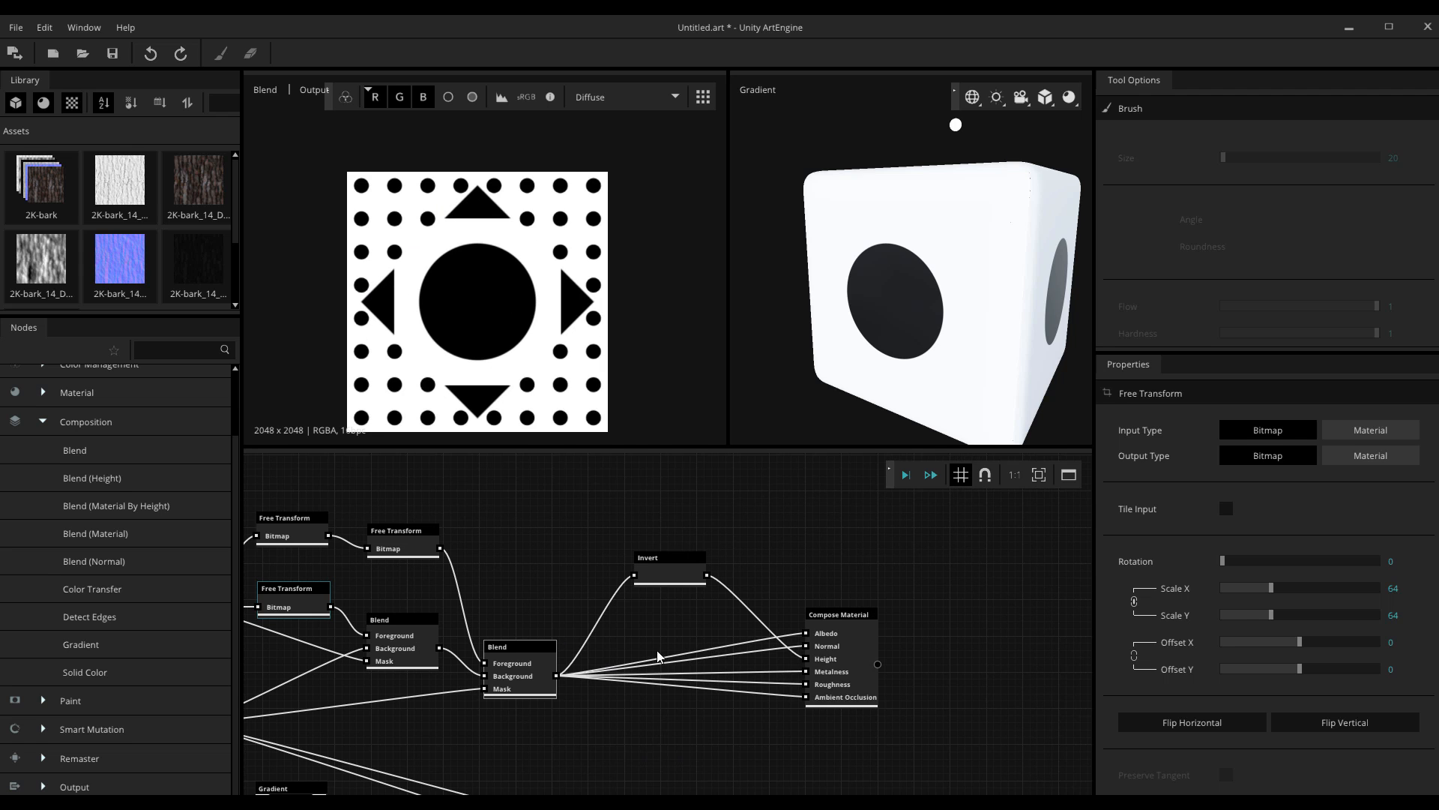
pyautogui.moveTo(670, 567); pyautogui.dragTo(517, 278, button='right')
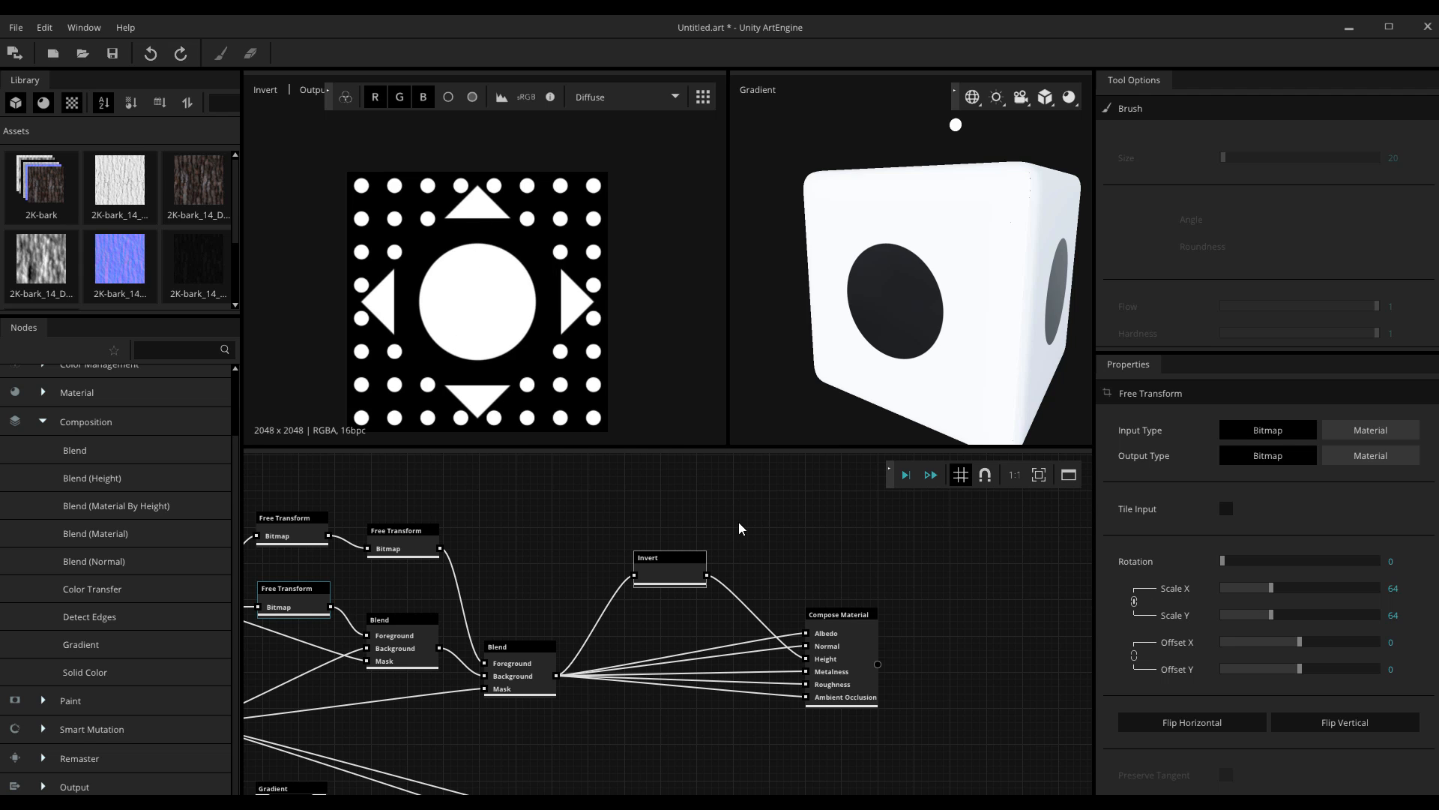
pyautogui.moveTo(837, 661); pyautogui.dragTo(523, 248, button='right')
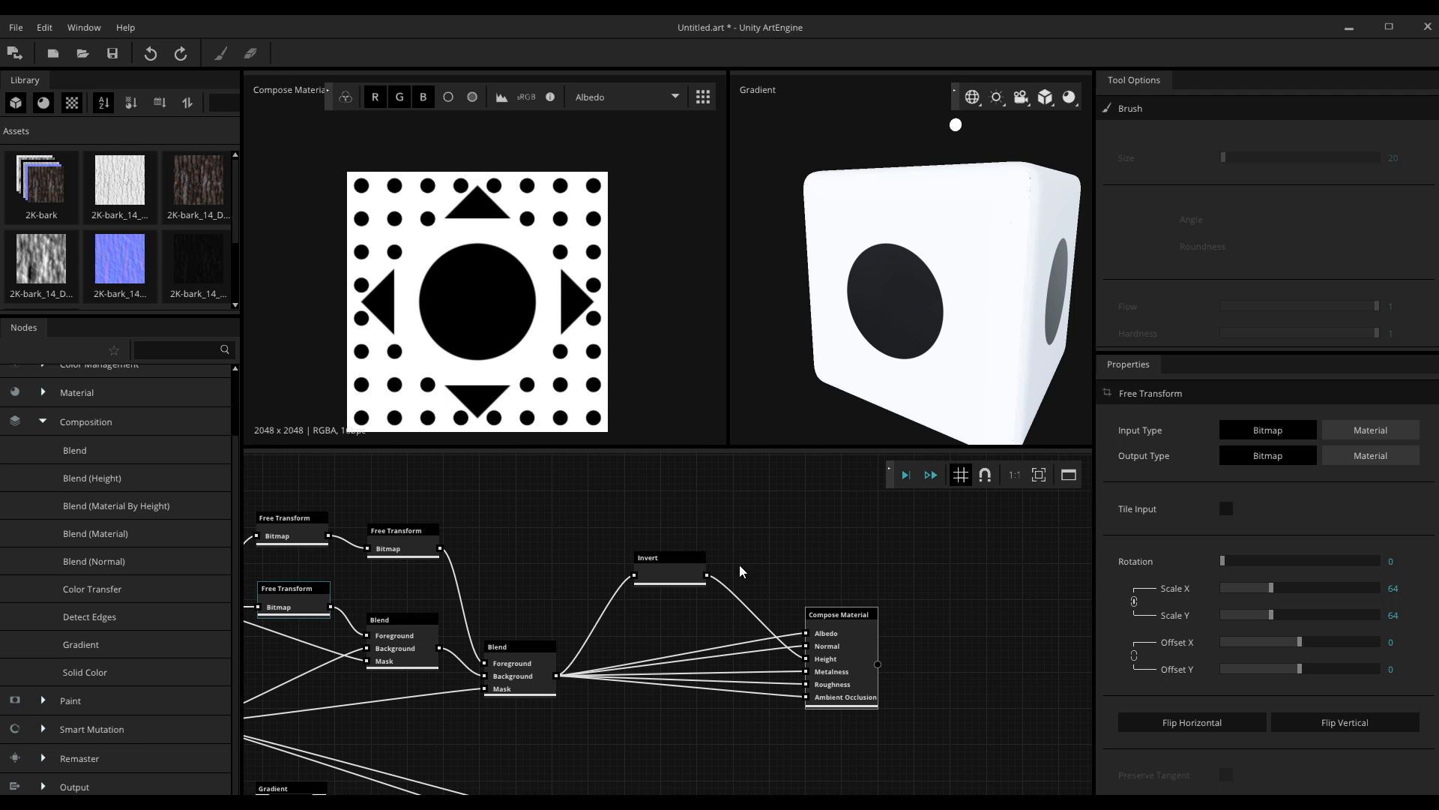
# - Widen the 3D viewer and preview the Compose Material on its cube
pyautogui.scroll(2, 661, 693)
pyautogui.moveTo(533, 666); pyautogui.dragTo(519, 588, button='middle')
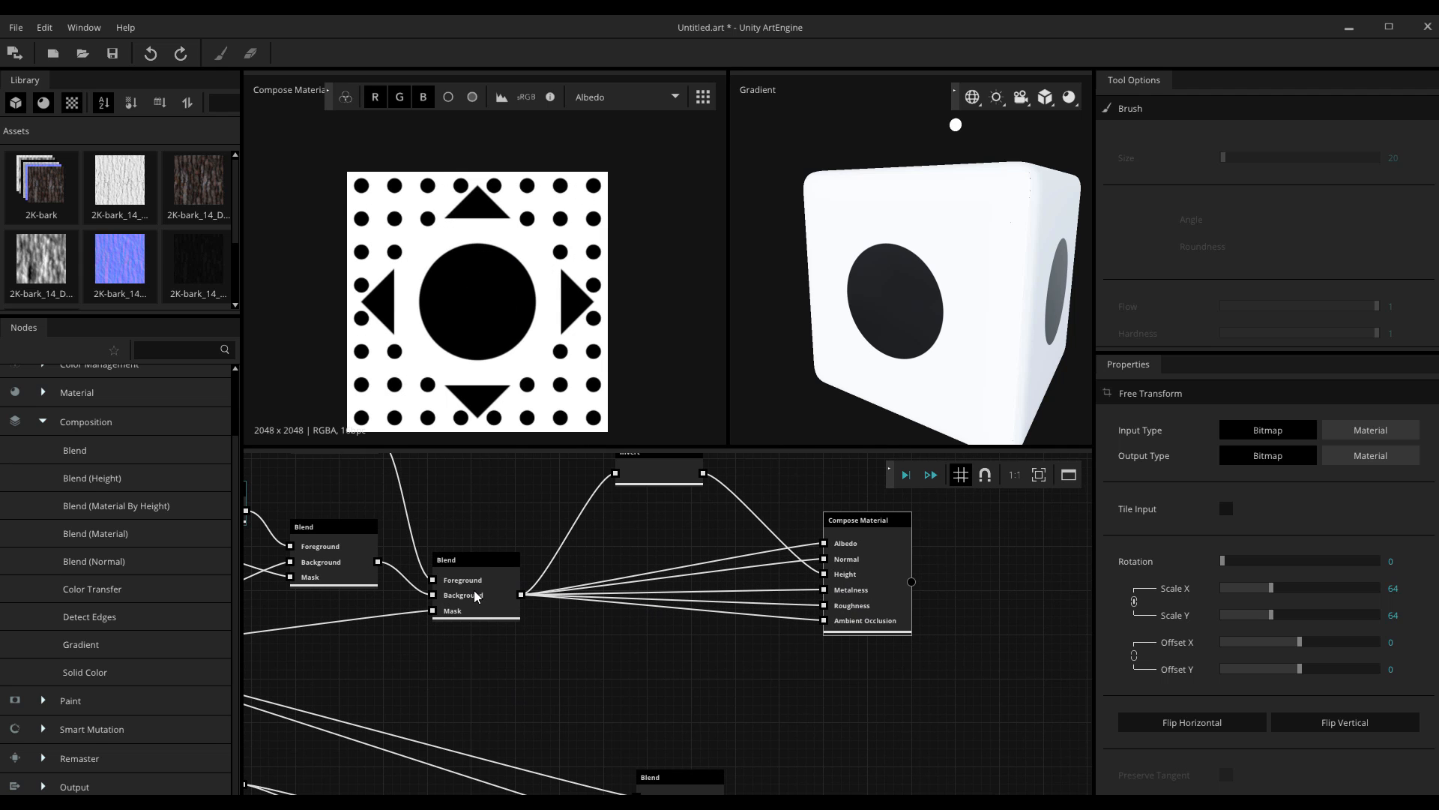
pyautogui.scroll(2, 615, 651)
pyautogui.moveTo(688, 645); pyautogui.dragTo(588, 714, button='middle')
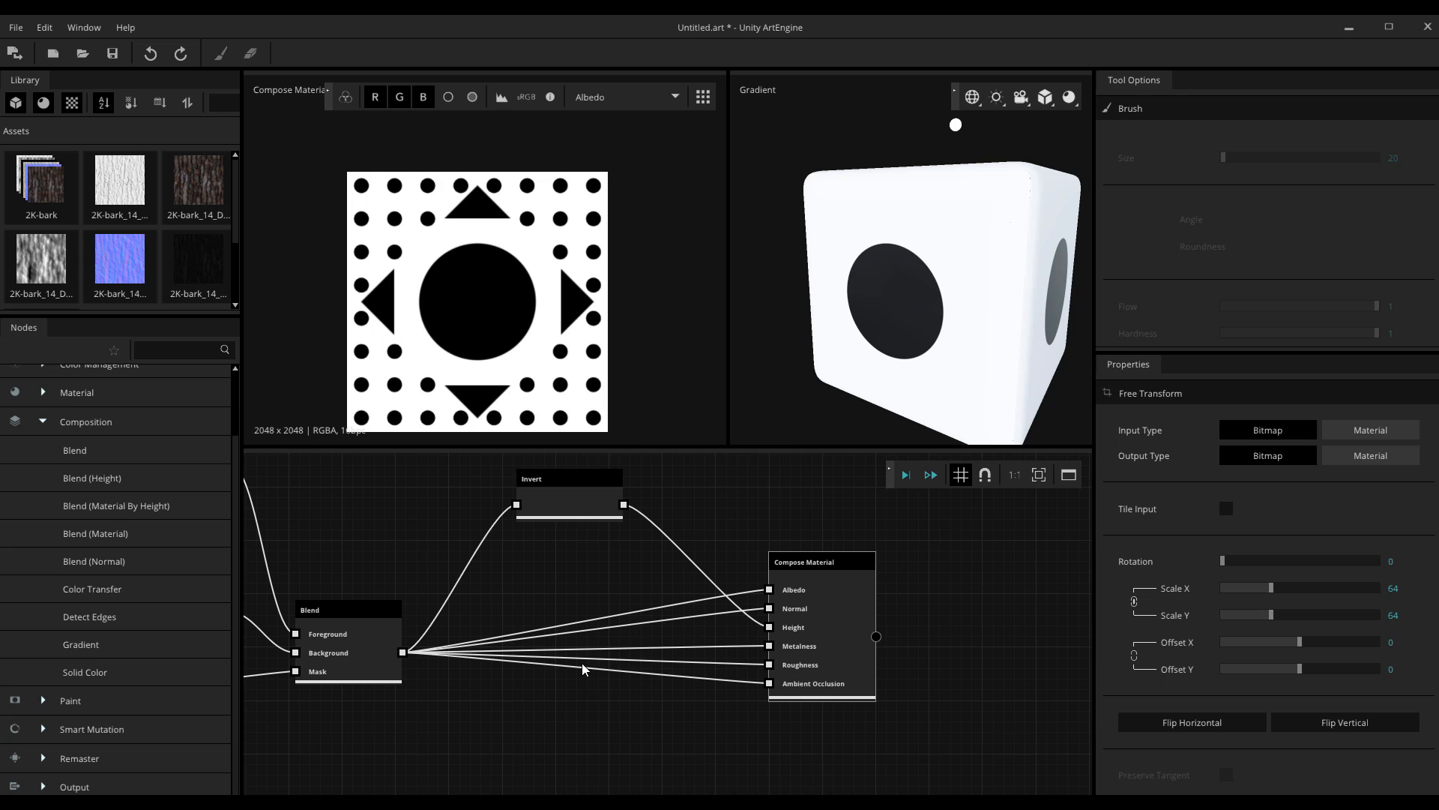
pyautogui.moveTo(728, 411); pyautogui.dragTo(630, 420)
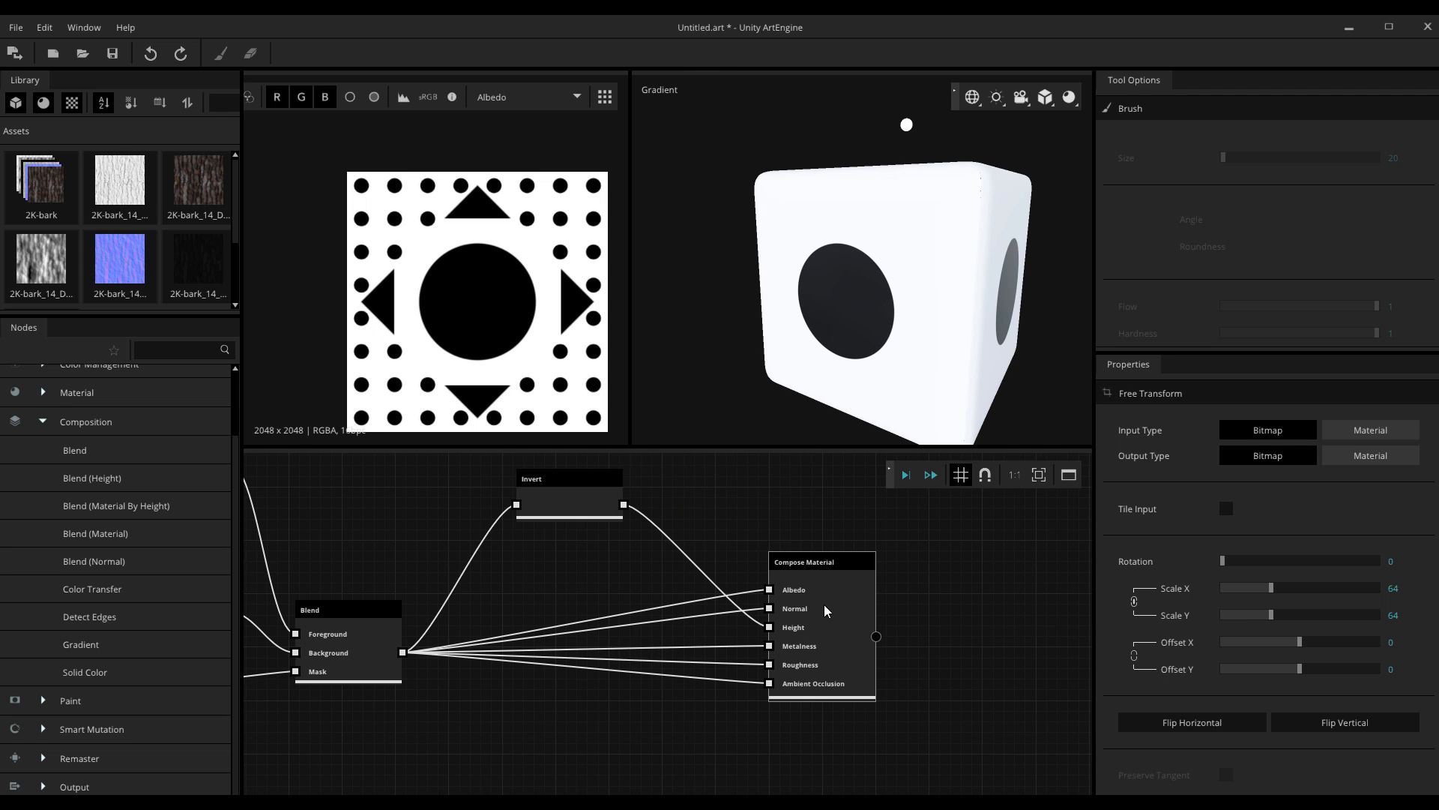
pyautogui.moveTo(831, 594); pyautogui.dragTo(869, 240)
pyautogui.moveTo(1037, 230); pyautogui.dragTo(937, 217)
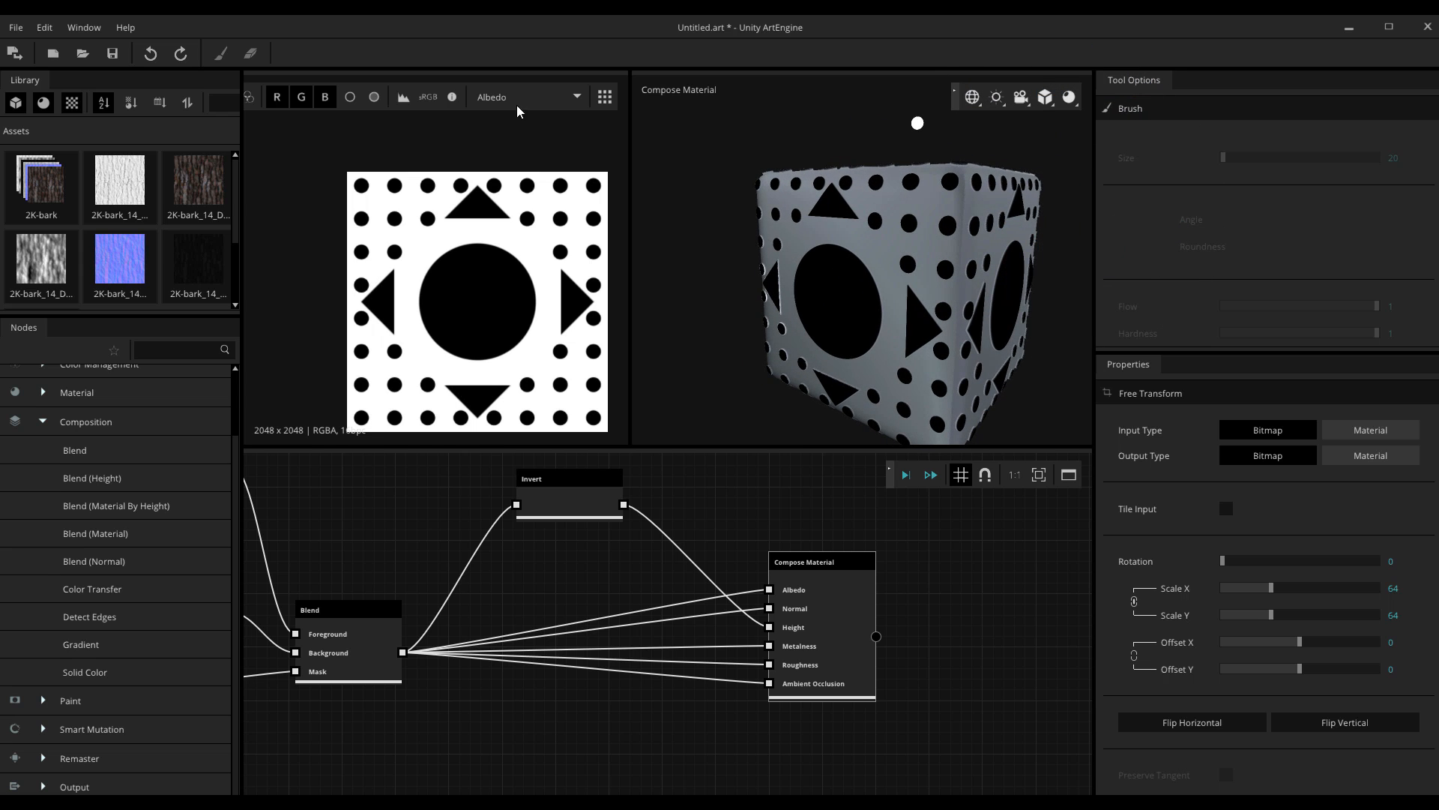
# - Check the composed material's Normal, Metalness and Ambient Occlusion maps in the 2D viewer, ending on Albedo
pyautogui.click(534, 95)
pyautogui.click(536, 129)
pyautogui.click(537, 103)
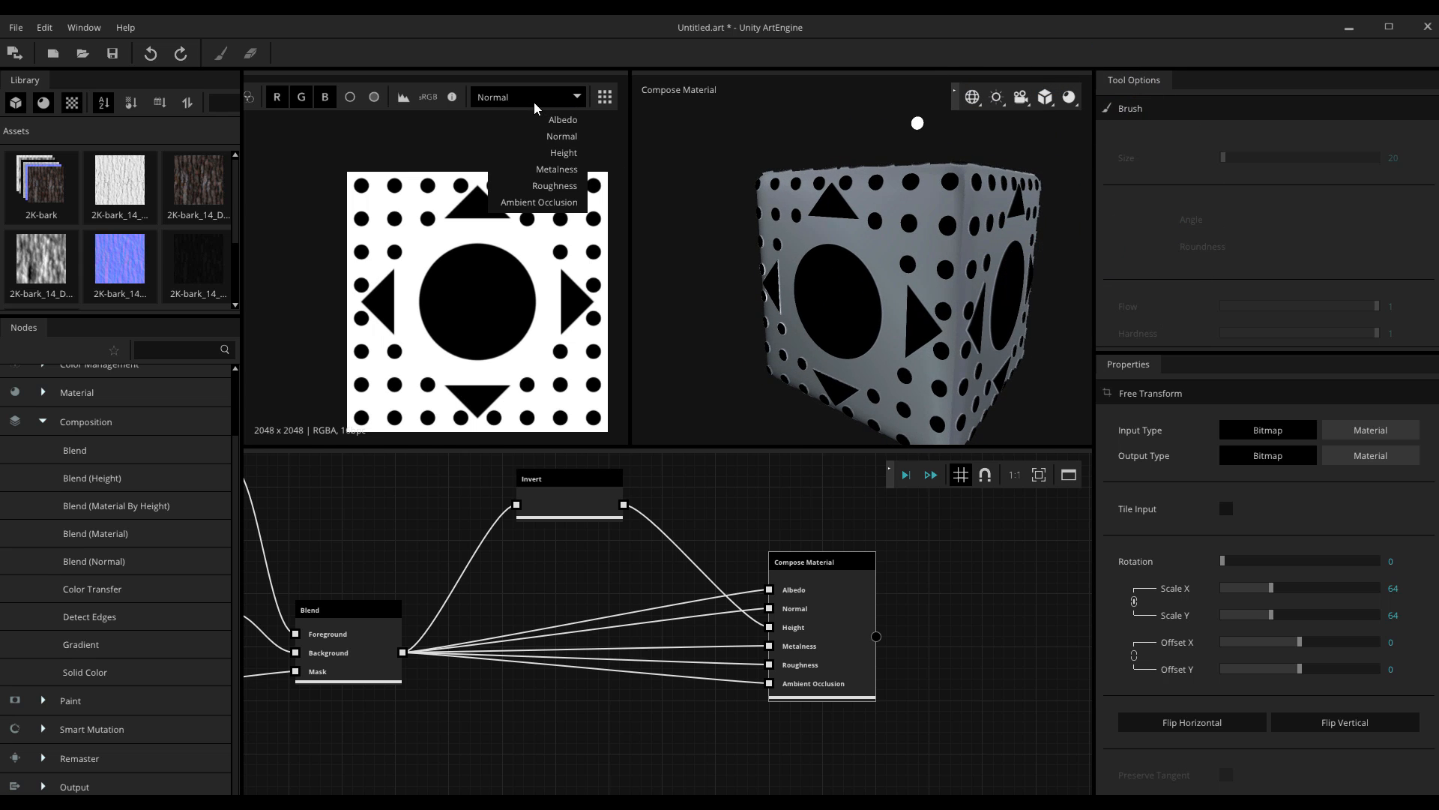
pyautogui.click(543, 168)
pyautogui.click(537, 104)
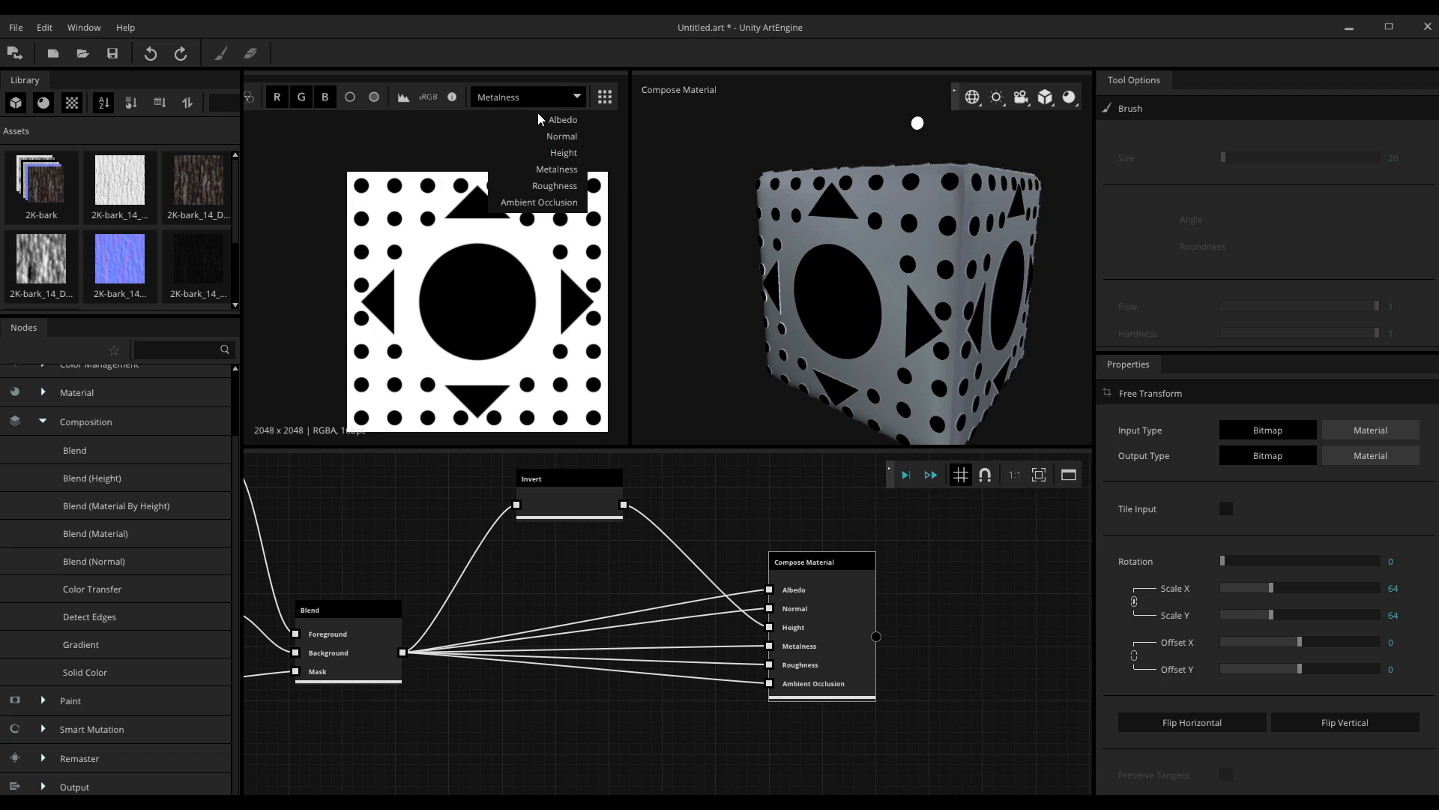
pyautogui.click(539, 202)
pyautogui.moveTo(513, 248); pyautogui.dragTo(481, 245, button='middle')
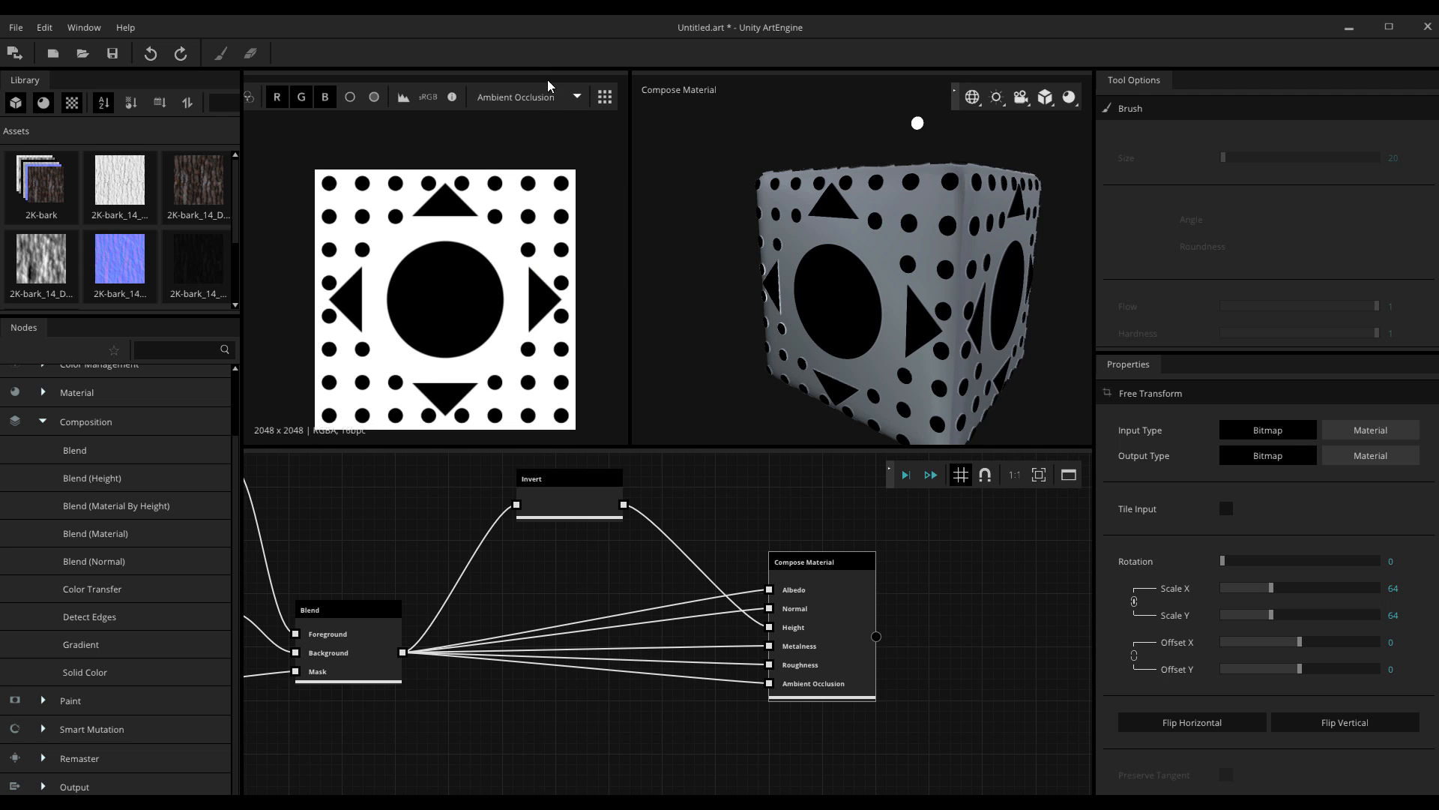
pyautogui.click(540, 94)
pyautogui.click(544, 169)
pyautogui.moveTo(842, 592); pyautogui.dragTo(548, 251, button='middle')
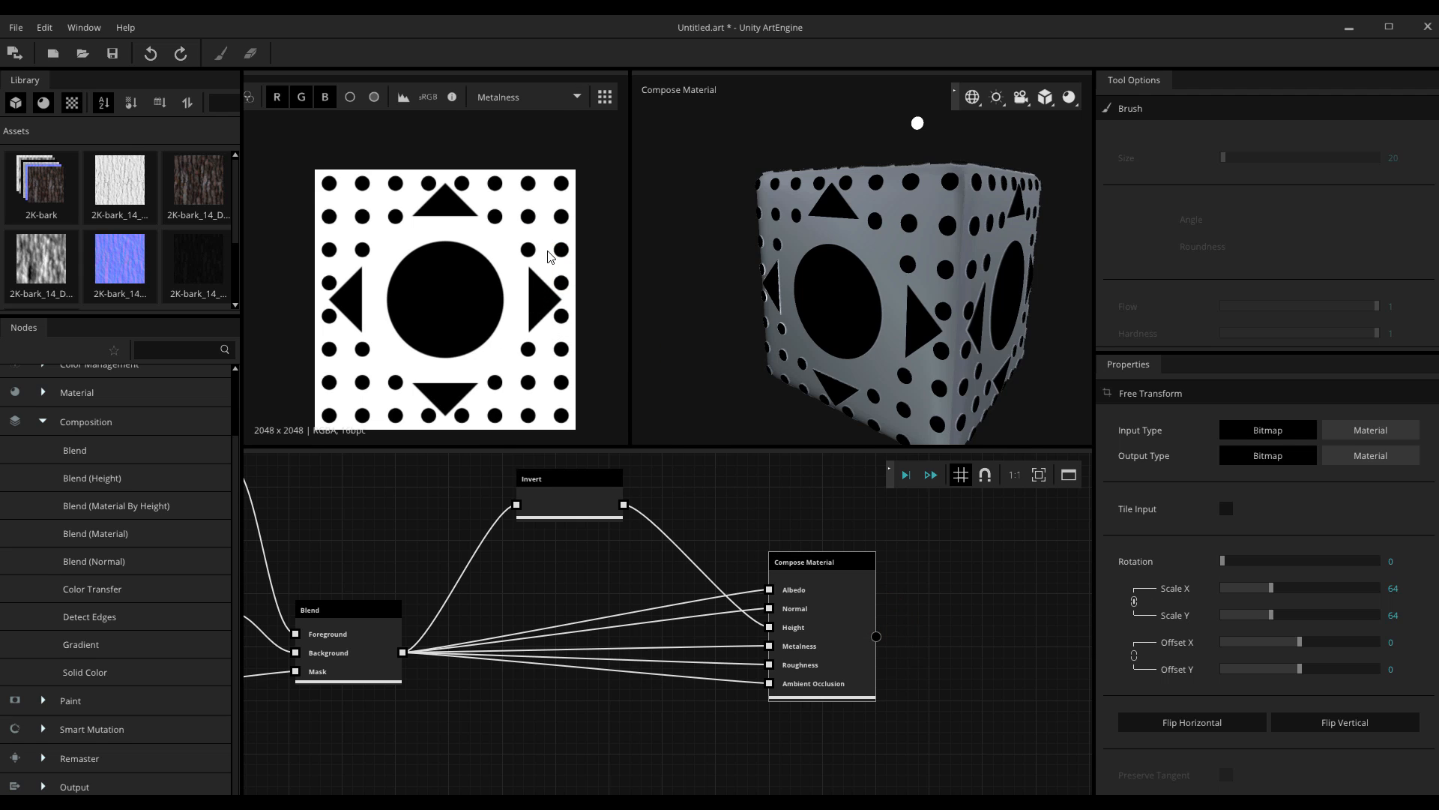
pyautogui.click(555, 104)
pyautogui.click(549, 105)
pyautogui.click(547, 108)
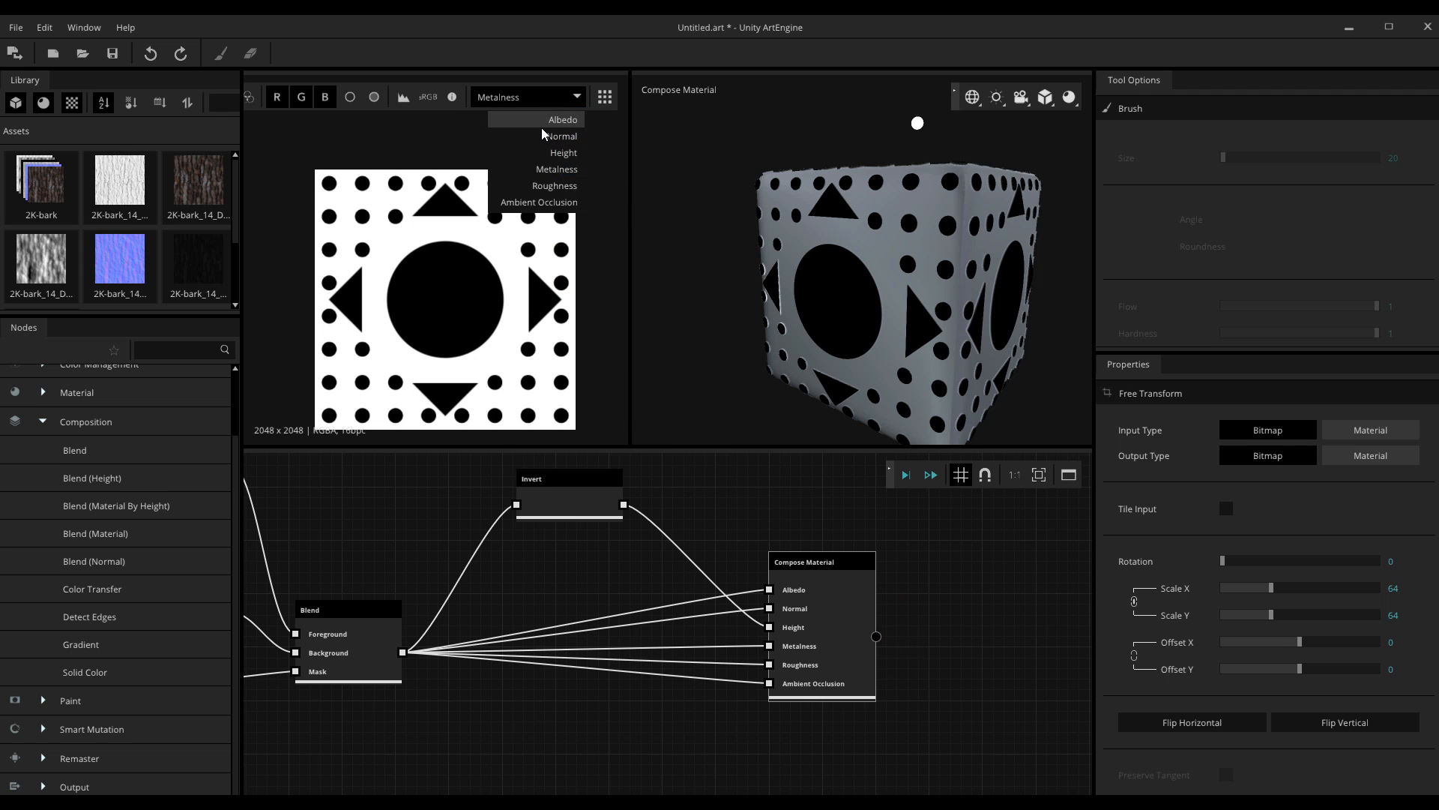
pyautogui.click(545, 121)
pyautogui.moveTo(950, 567); pyautogui.dragTo(865, 582, button='middle')
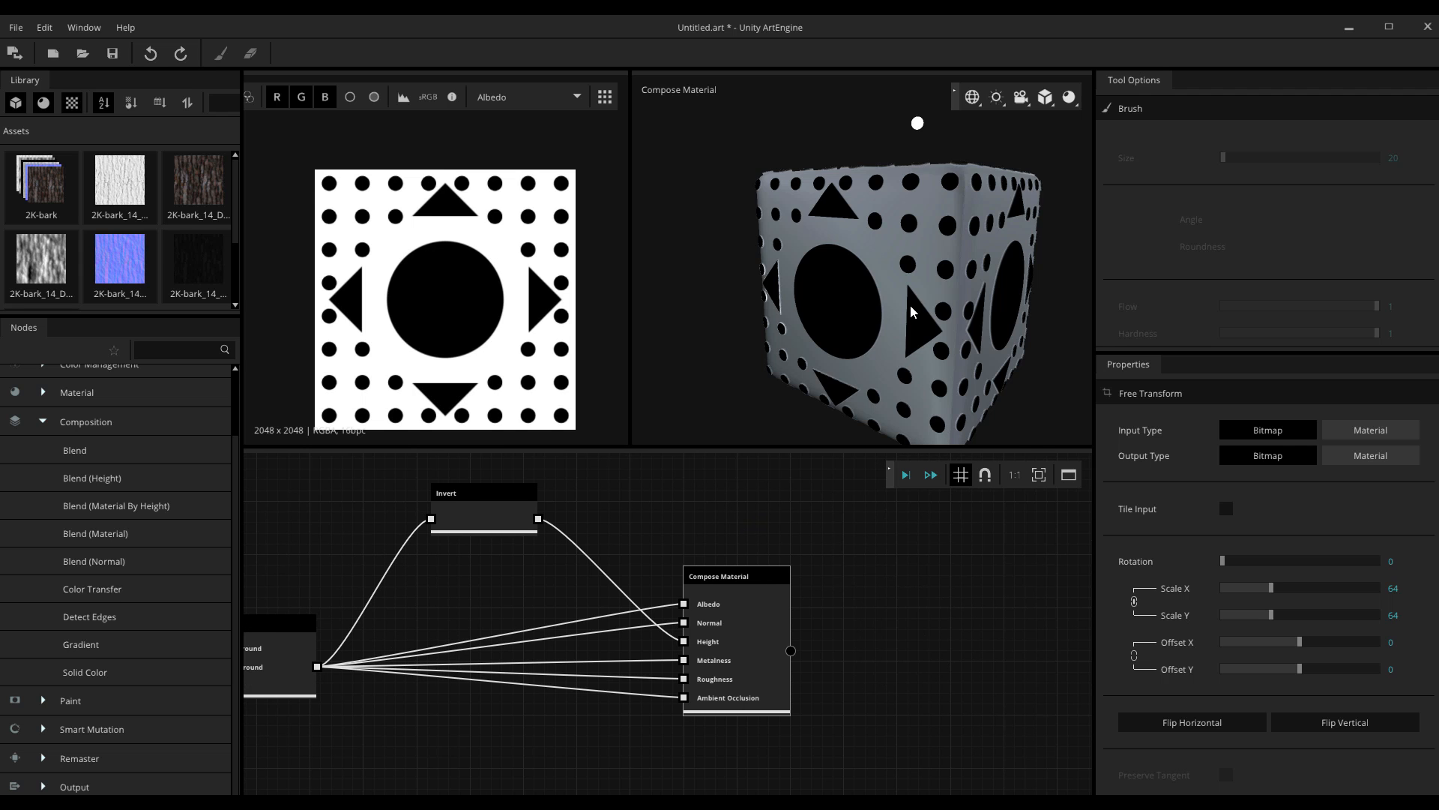
# - Examine the raised dots and shapes on the cube's faces and edges from several angles in the 3D viewer
pyautogui.moveTo(911, 307); pyautogui.dragTo(864, 293, button='middle')
pyautogui.scroll(5, 865, 292)
pyautogui.scroll(-2, 864, 290)
pyautogui.scroll(-6, 865, 290)
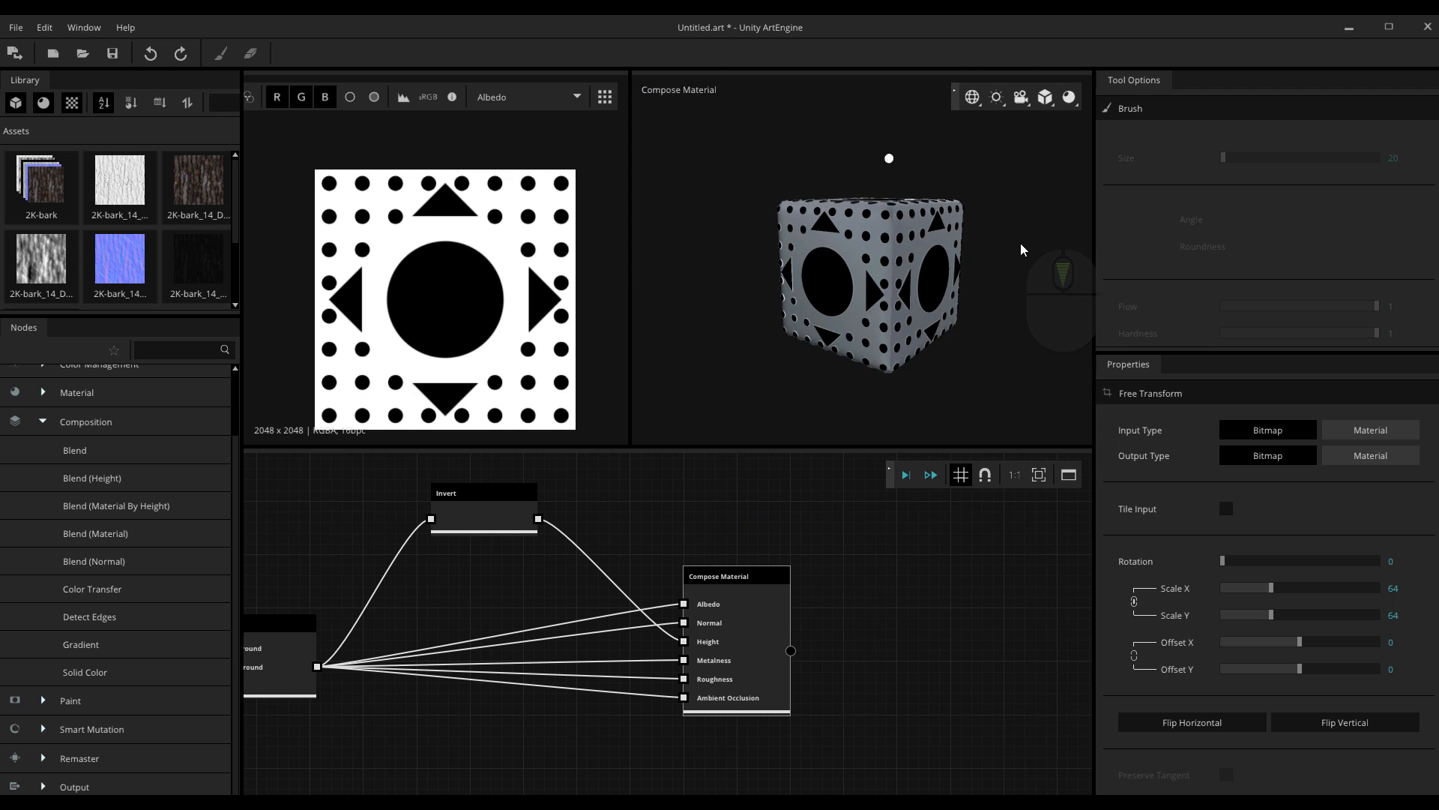
pyautogui.moveTo(946, 246); pyautogui.dragTo(992, 290)
pyautogui.moveTo(1012, 215); pyautogui.dragTo(1132, 123)
pyautogui.scroll(6, 823, 213)
pyautogui.scroll(-3, 811, 242)
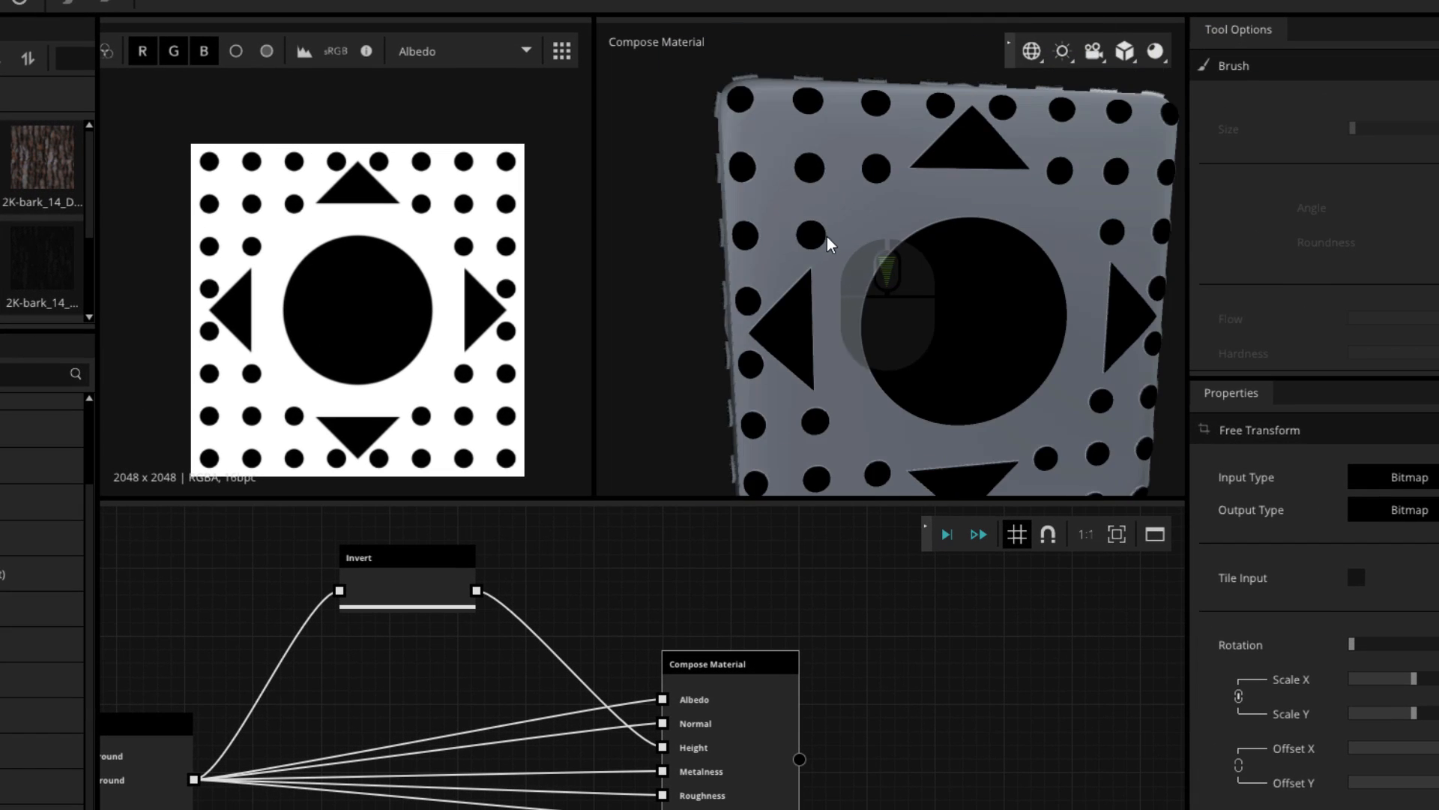
pyautogui.moveTo(830, 237); pyautogui.dragTo(944, 248)
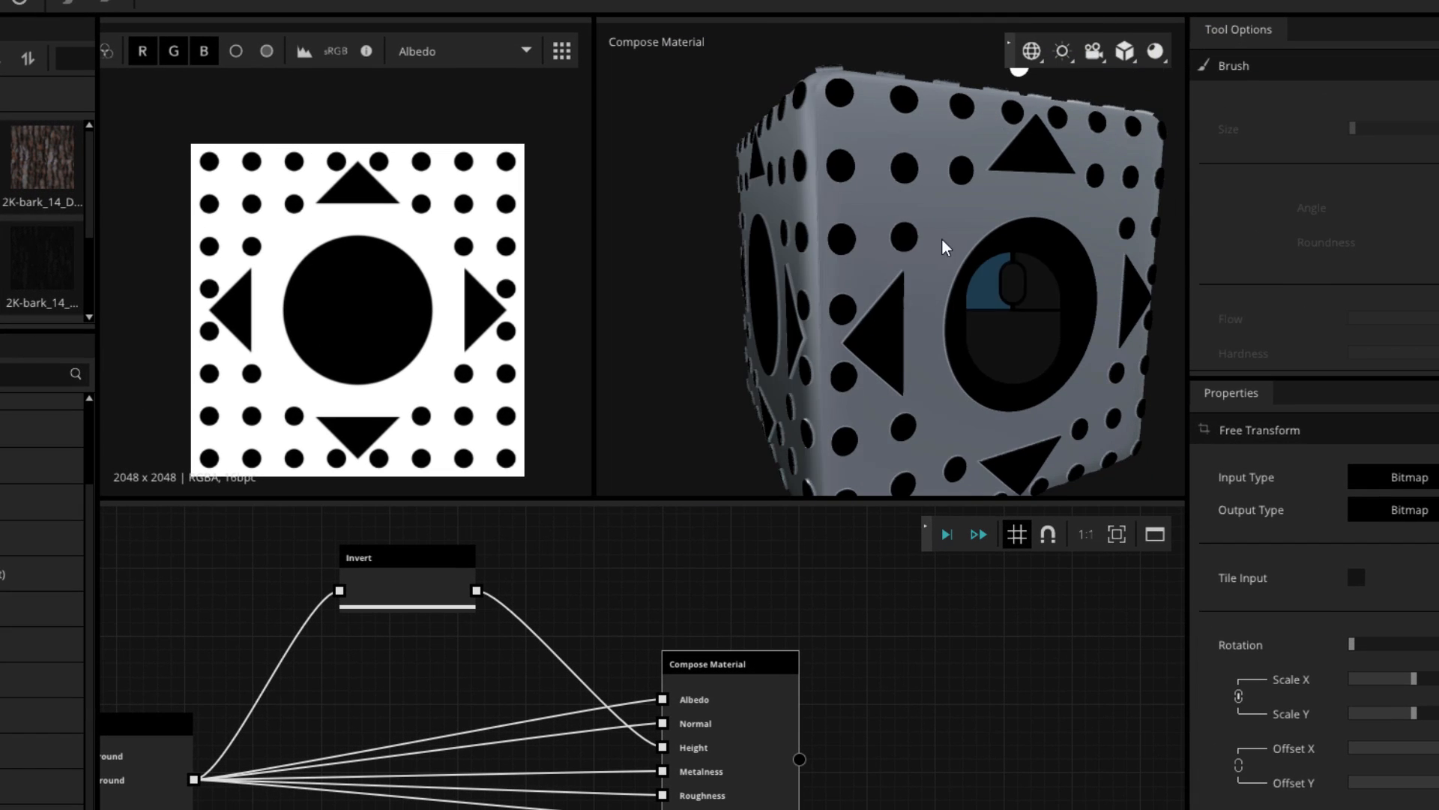
pyautogui.moveTo(822, 192); pyautogui.dragTo(826, 277, button='middle')
pyautogui.scroll(6, 887, 80)
pyautogui.moveTo(876, 141); pyautogui.dragTo(889, 172, button='middle')
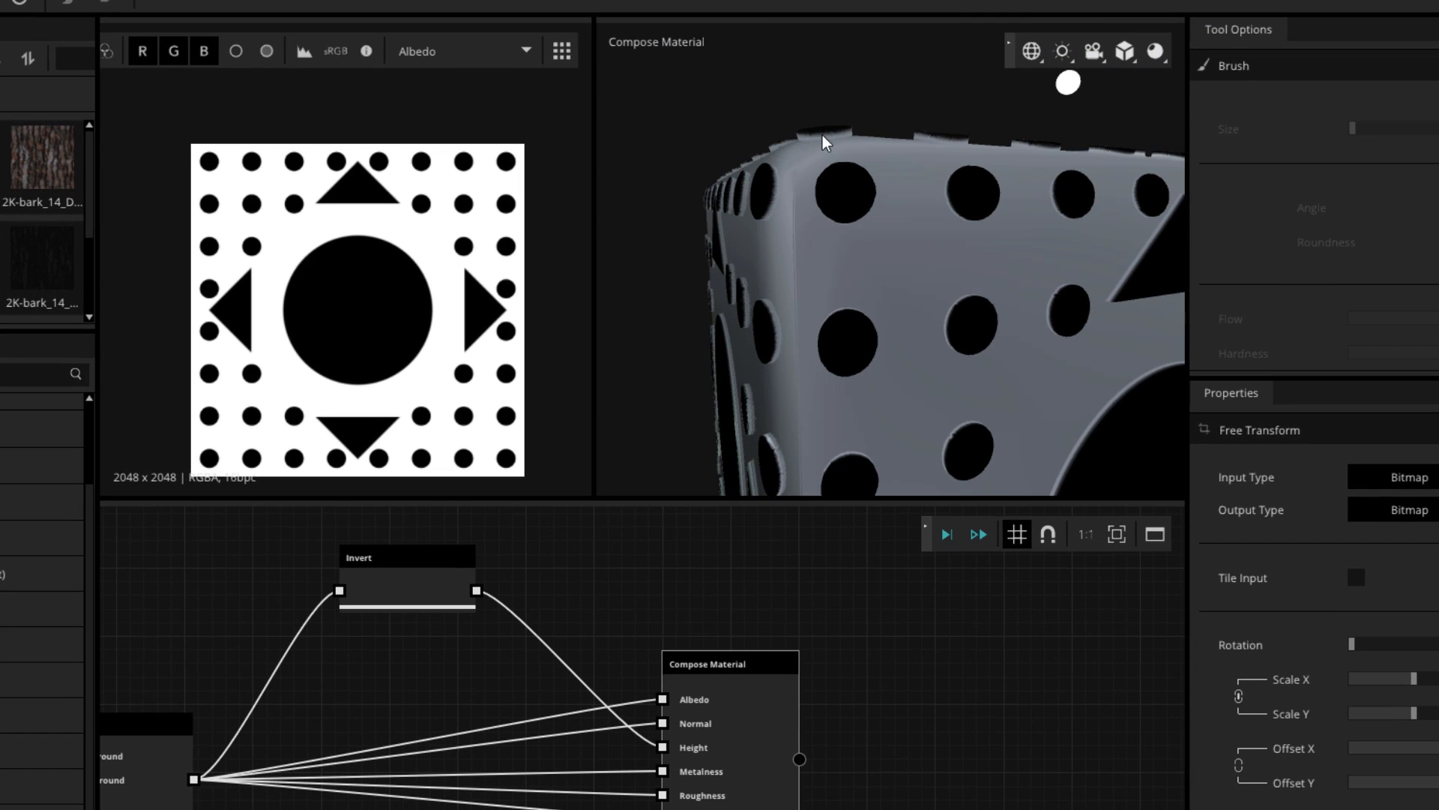
pyautogui.moveTo(845, 120)
pyautogui.mouseDown()
pyautogui.moveTo(887, 340)
pyautogui.moveTo(892, 324)
pyautogui.mouseUp()
# - Widen the 3D viewer and review the Subdivision options in its material display settings, keeping PN Triangles
pyautogui.moveTo(1188, 284); pyautogui.dragTo(1341, 300)
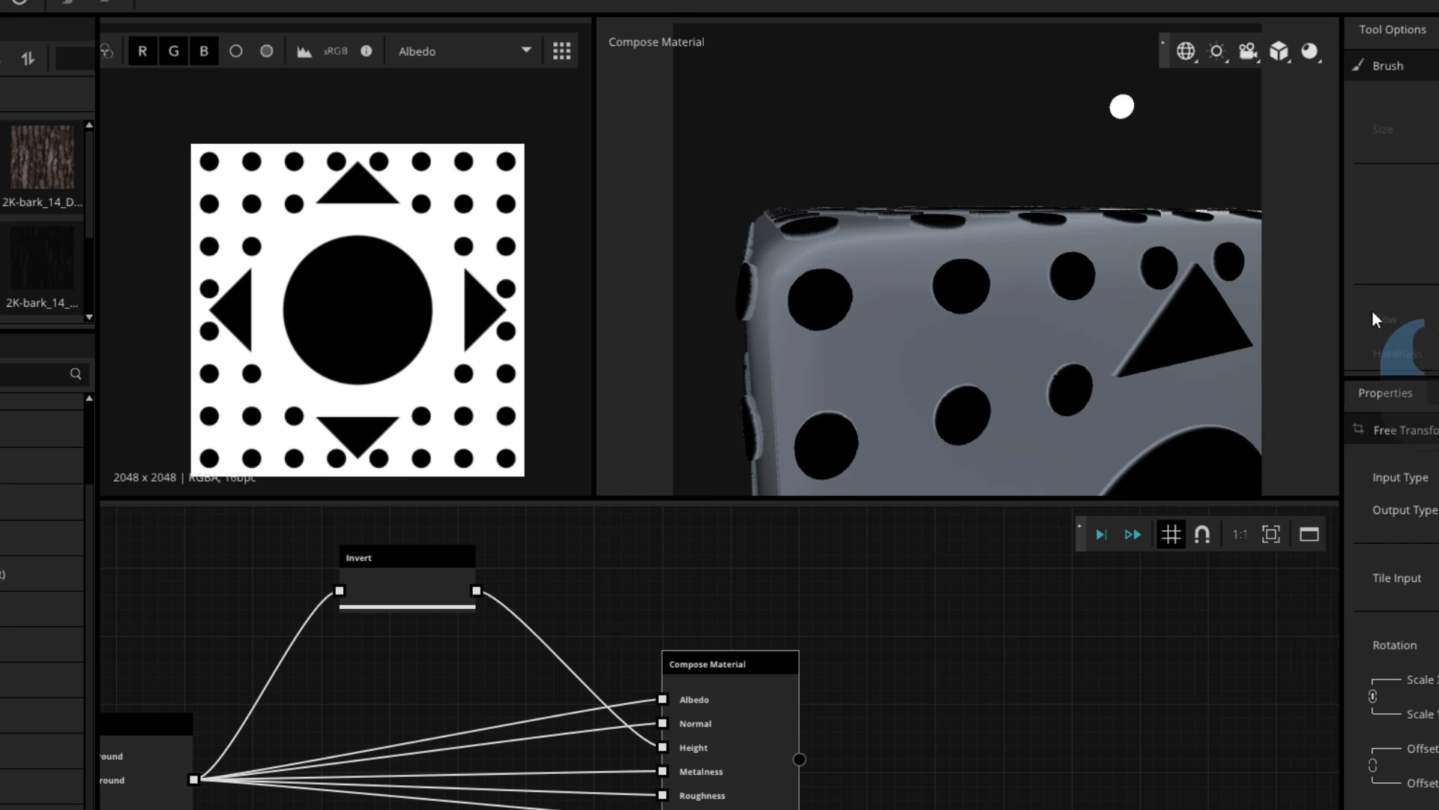
pyautogui.click(1310, 51)
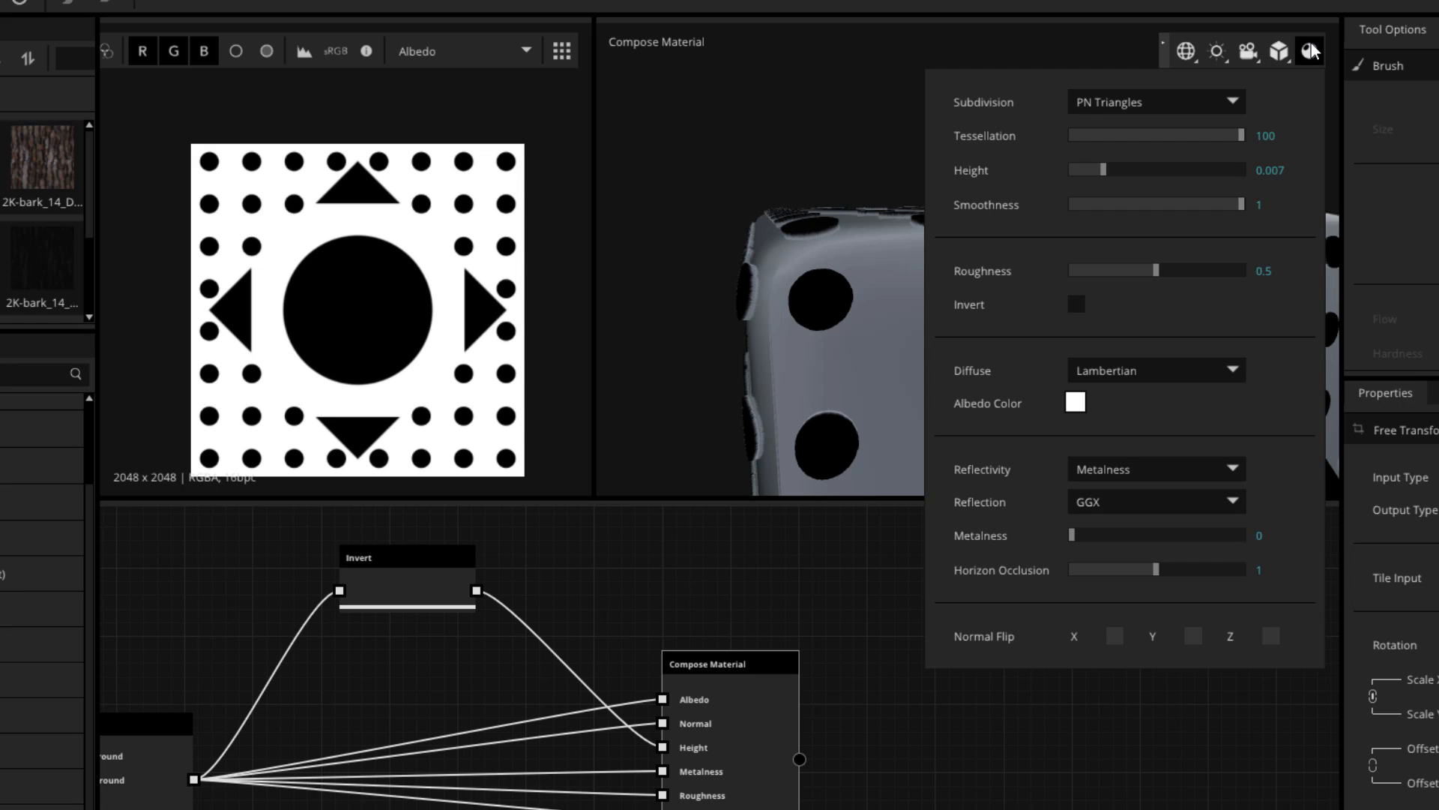
pyautogui.click(1167, 105)
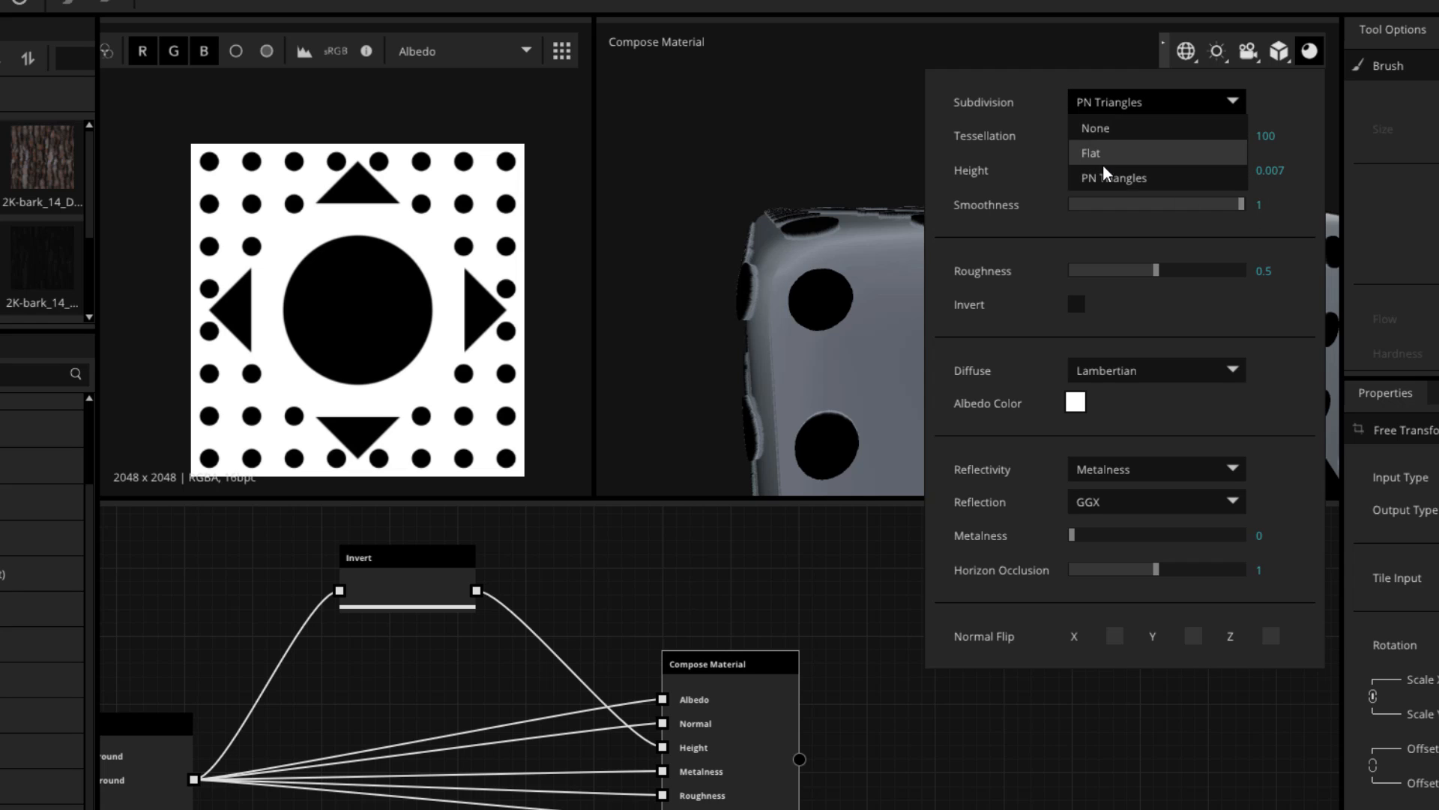
pyautogui.click(1258, 98)
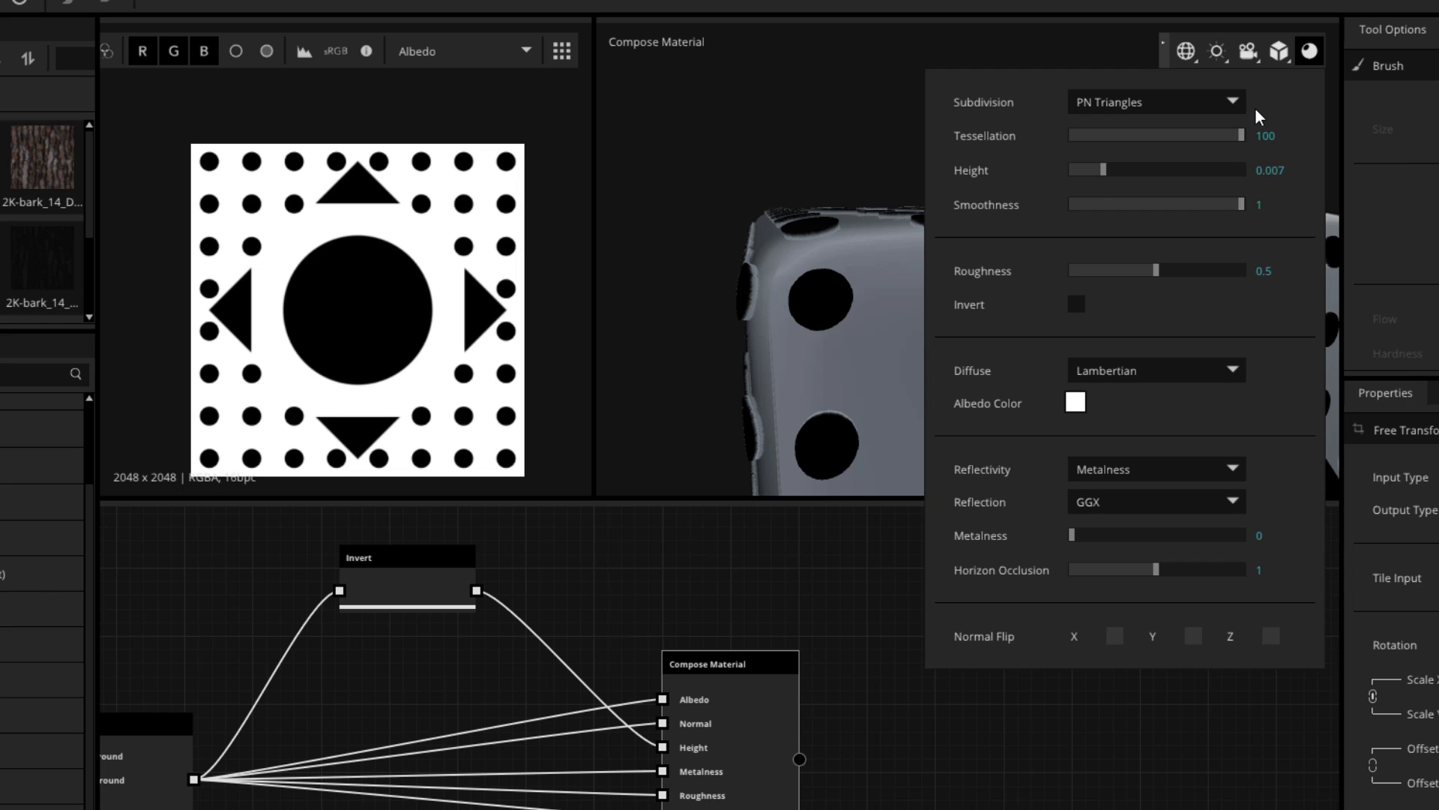
# - Keep Tessellation at 100 and set Height to 0.006 and Roughness to 0.37 in the 3D material display settings, leaving Metalness at 0
pyautogui.moveTo(1238, 138)
pyautogui.mouseDown()
pyautogui.moveTo(1055, 131)
pyautogui.moveTo(1257, 146)
pyautogui.mouseUp()
pyautogui.moveTo(1103, 168); pyautogui.dragTo(1031, 193)
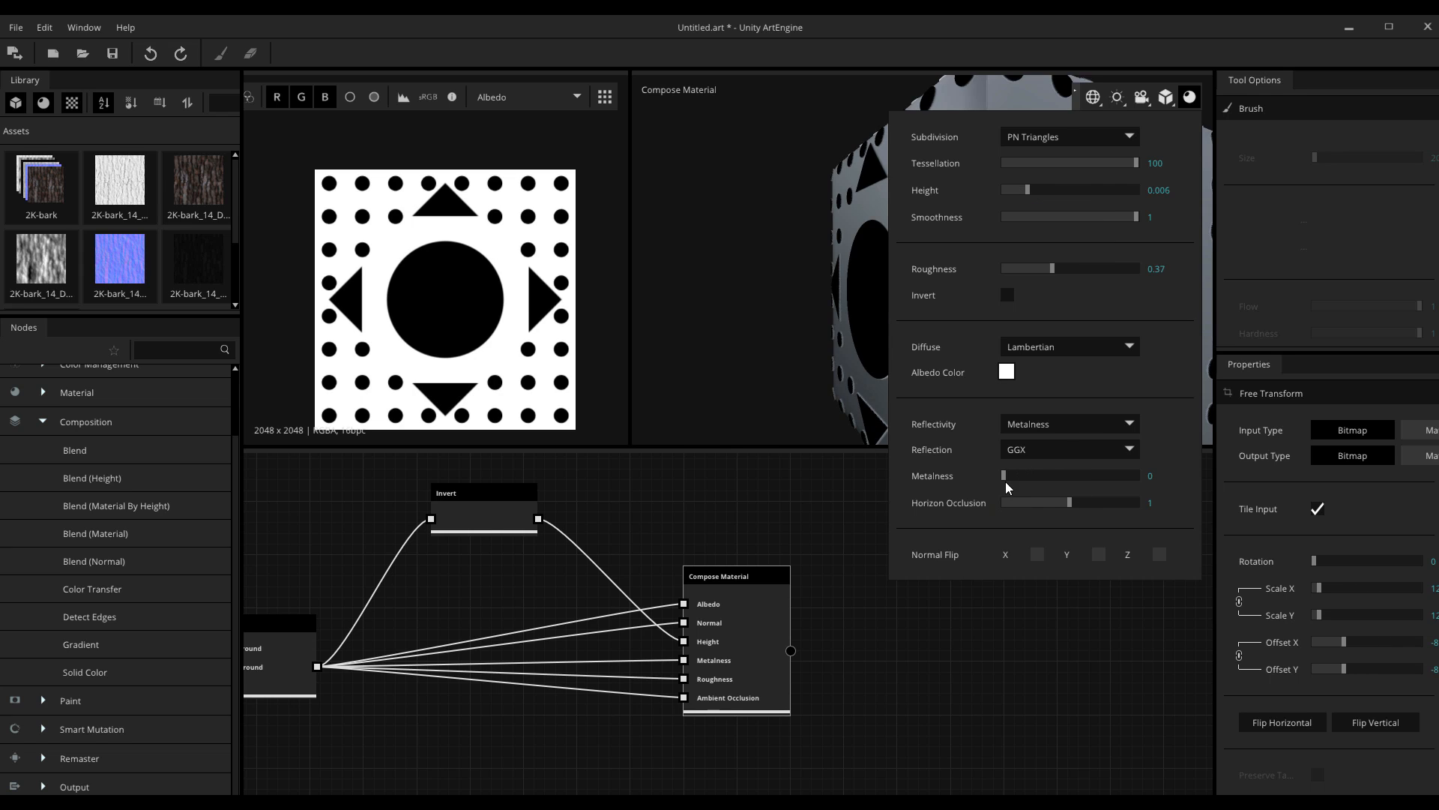
pyautogui.moveTo(1006, 481); pyautogui.dragTo(975, 488)
pyautogui.moveTo(974, 488); pyautogui.dragTo(958, 483)
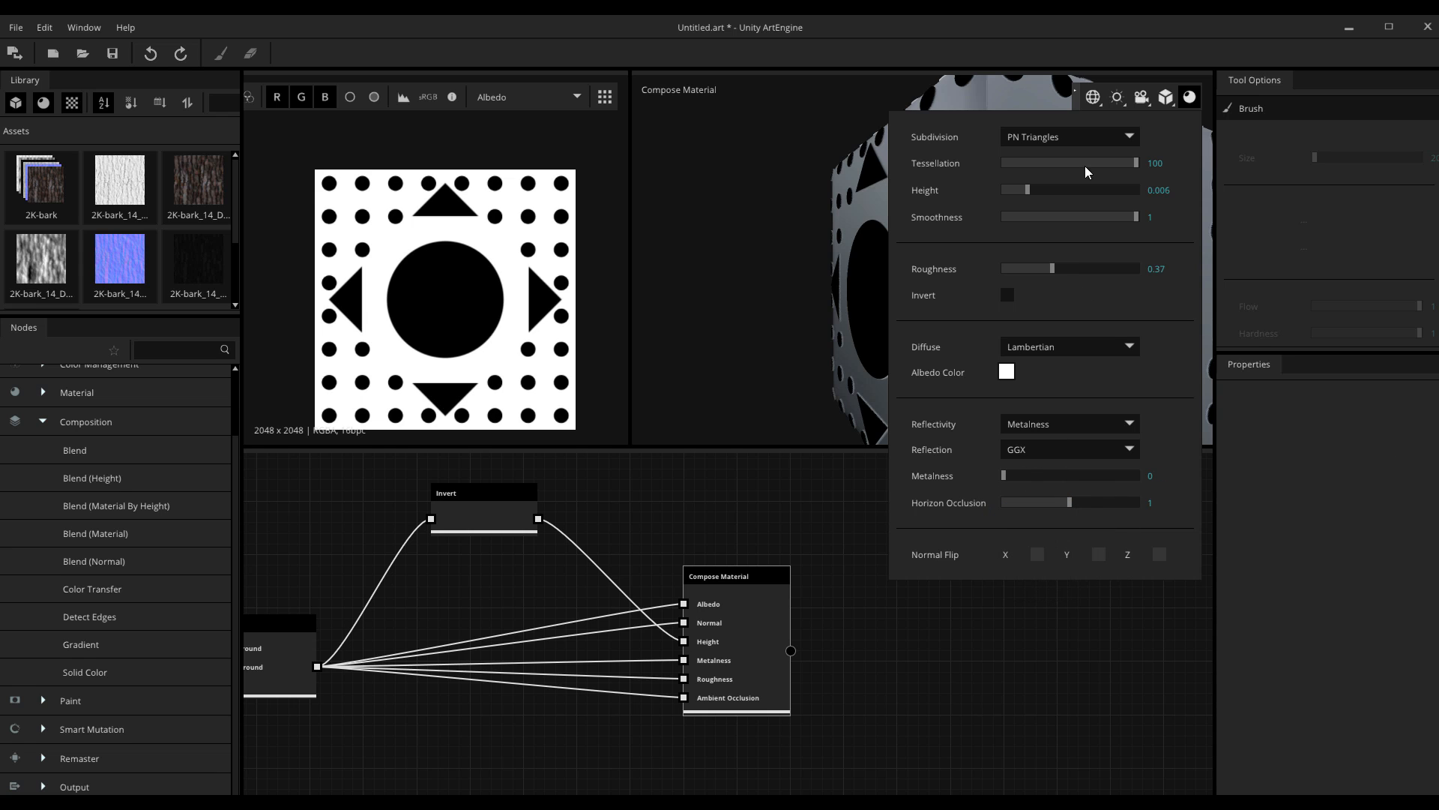
pyautogui.click(1186, 99)
# - Examine the patterned material on the cube's upper face, corners and sides from several angles in the 3D viewer
pyautogui.scroll(-8, 1005, 276)
pyautogui.moveTo(1005, 276); pyautogui.dragTo(876, 342, button='middle')
pyautogui.scroll(5, 876, 342)
pyautogui.moveTo(876, 341); pyautogui.dragTo(820, 341)
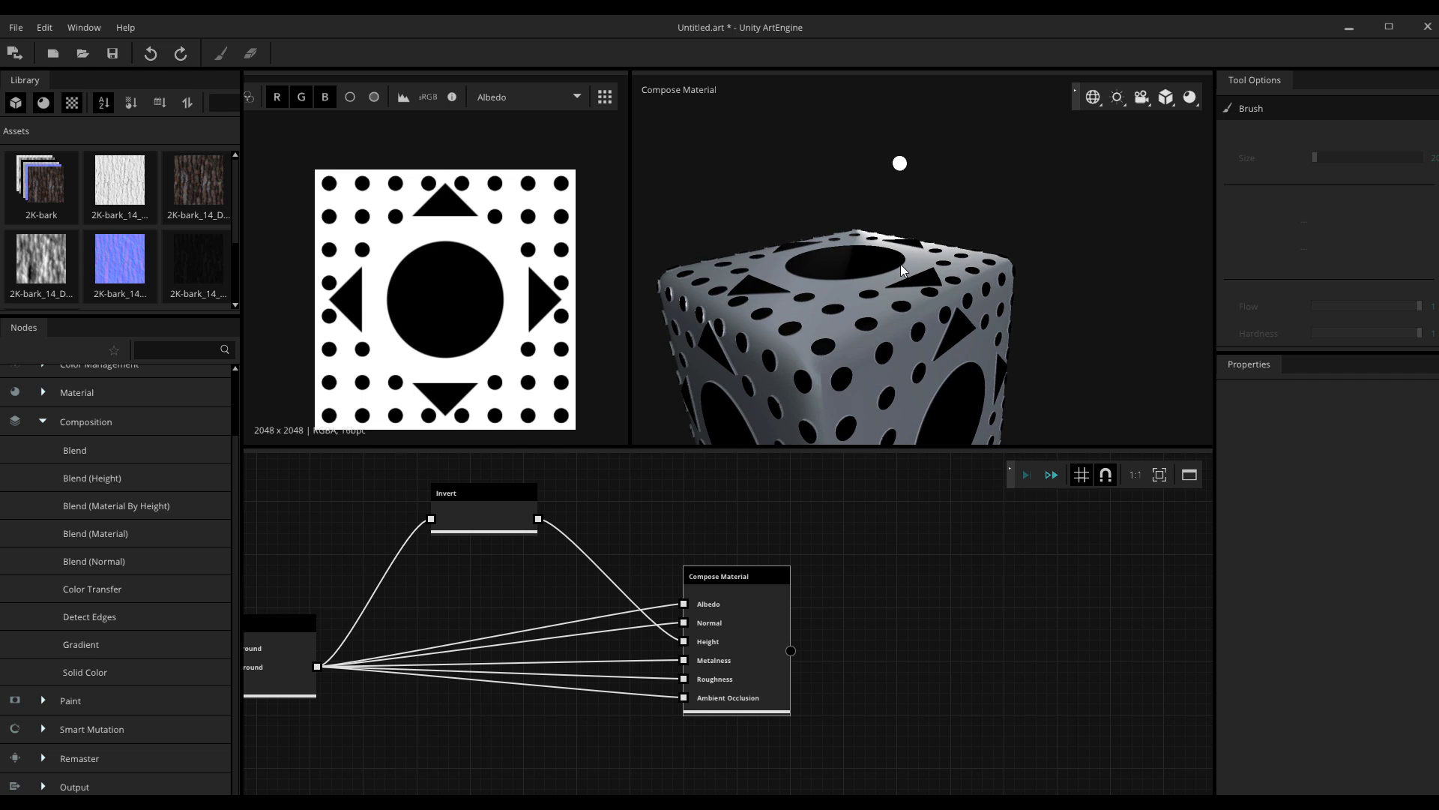
pyautogui.moveTo(901, 271); pyautogui.dragTo(915, 171)
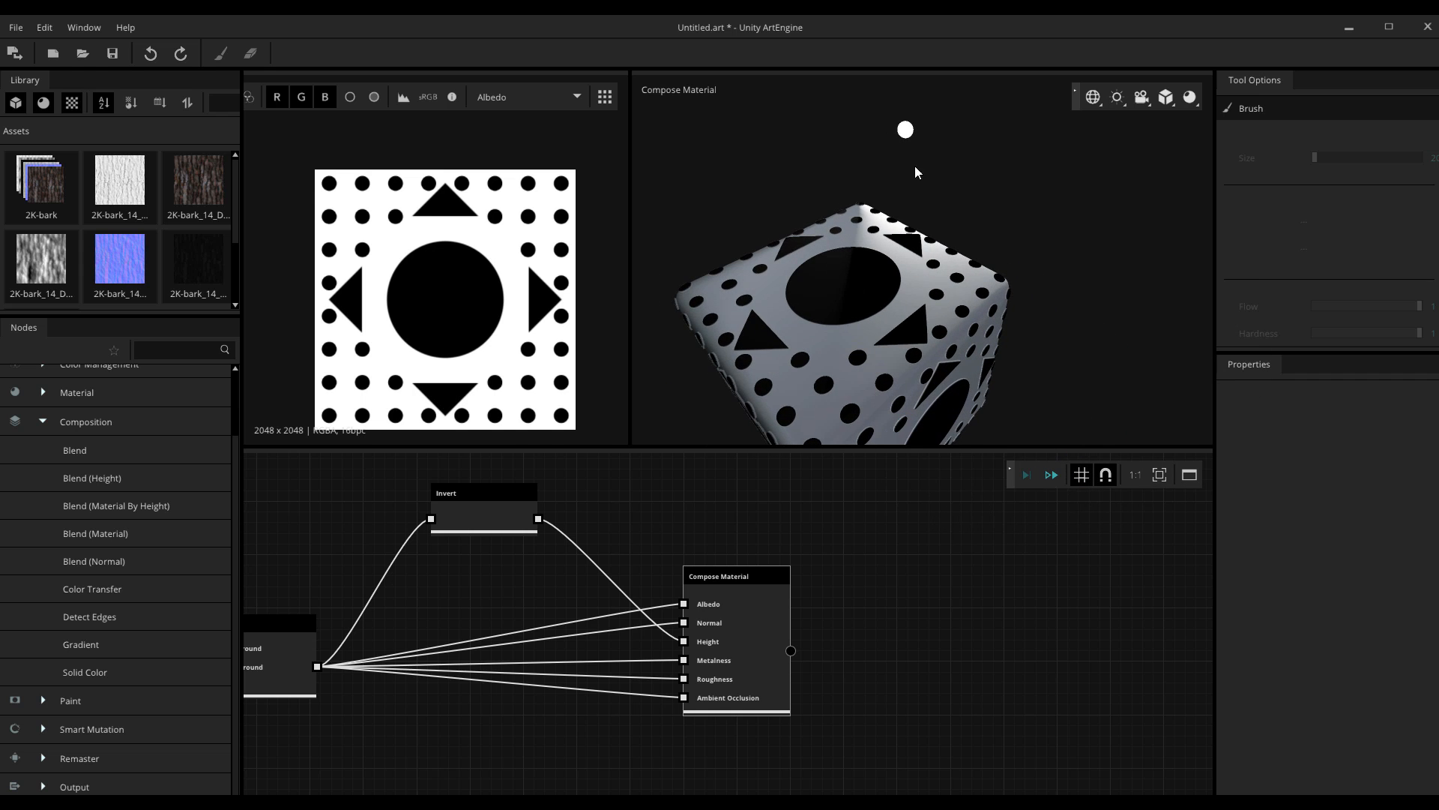
pyautogui.moveTo(1063, 268); pyautogui.dragTo(899, 248)
pyautogui.moveTo(900, 248); pyautogui.dragTo(779, 254, button='middle')
pyautogui.scroll(-6, 780, 253)
pyautogui.moveTo(779, 254); pyautogui.dragTo(590, 285)
pyautogui.scroll(4, 964, 236)
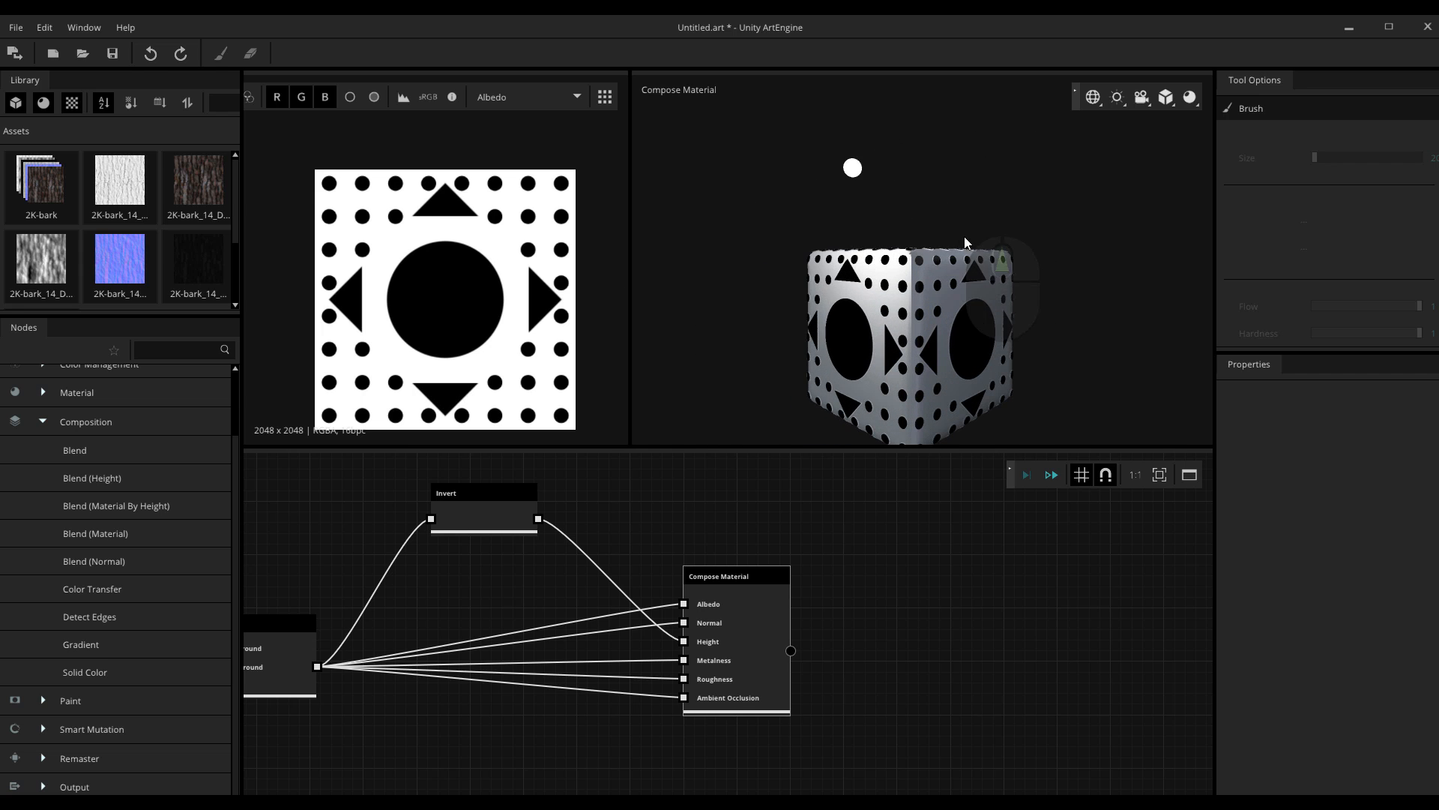
# - Move the 3D viewer's light around the cube to inspect how the patterned surface responds
pyautogui.keyDown('shift'); pyautogui.moveTo(1067, 223); pyautogui.dragTo(1194, 371); pyautogui.keyUp('shift')
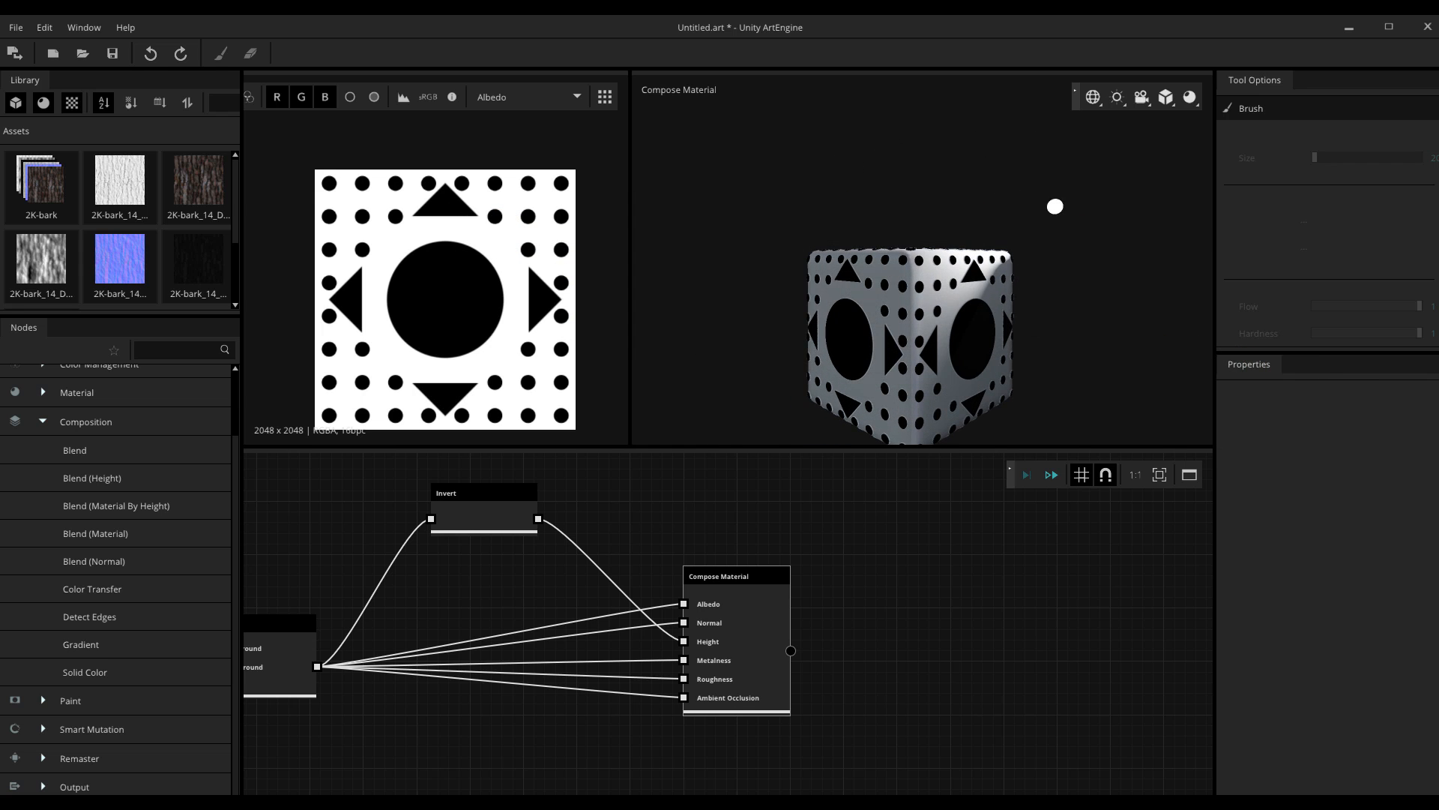
pyautogui.keyDown('shift'); pyautogui.moveTo(1068, 260); pyautogui.dragTo(1167, 729); pyautogui.keyUp('shift')
pyautogui.keyDown('shift'); pyautogui.moveTo(1167, 730); pyautogui.dragTo(562, 202, button='right'); pyautogui.keyUp('shift')
# - Expand the Smart Mutation nodes in the library, and add an Output node connected to the Compose Material node
pyautogui.click(112, 729)
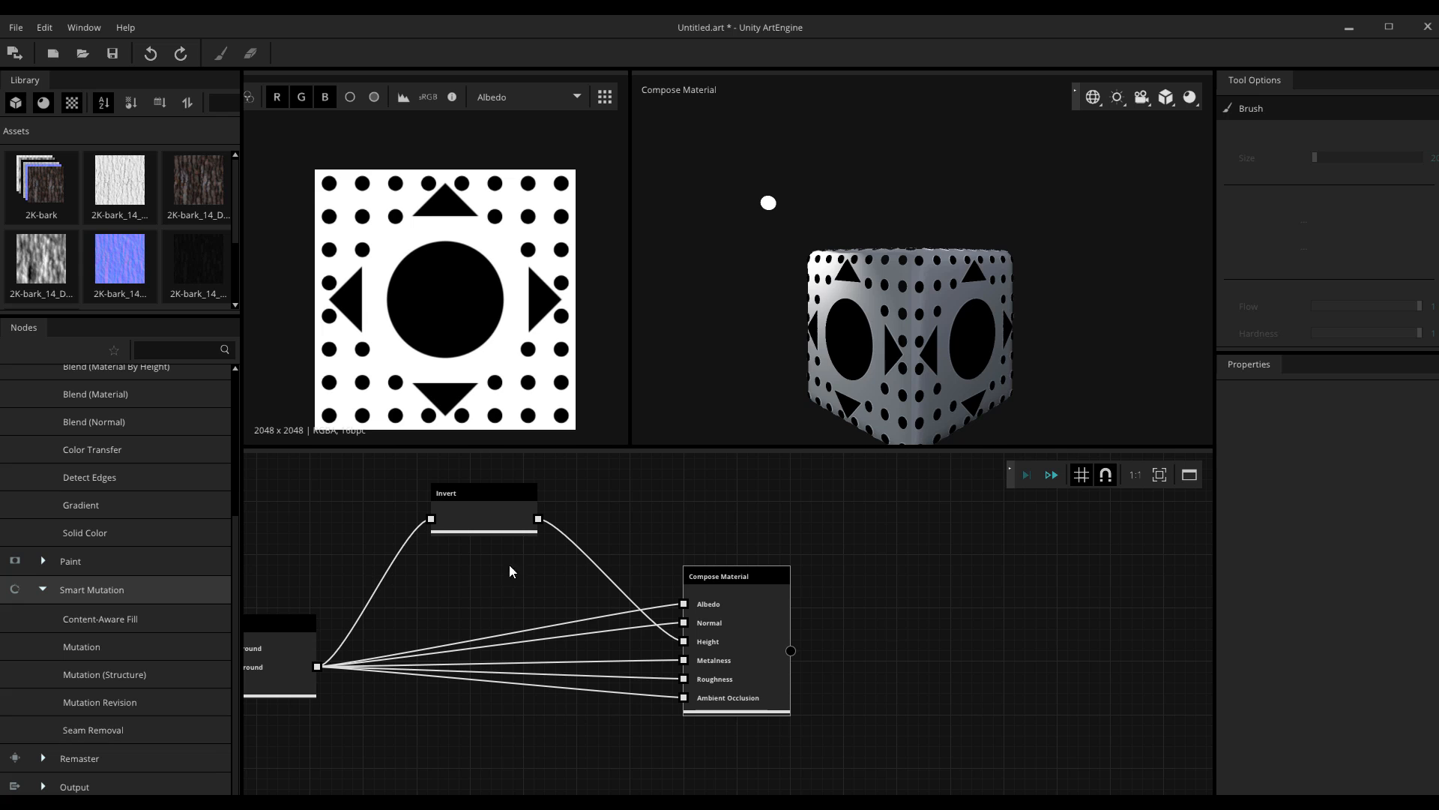
pyautogui.moveTo(832, 641); pyautogui.dragTo(754, 612, button='middle')
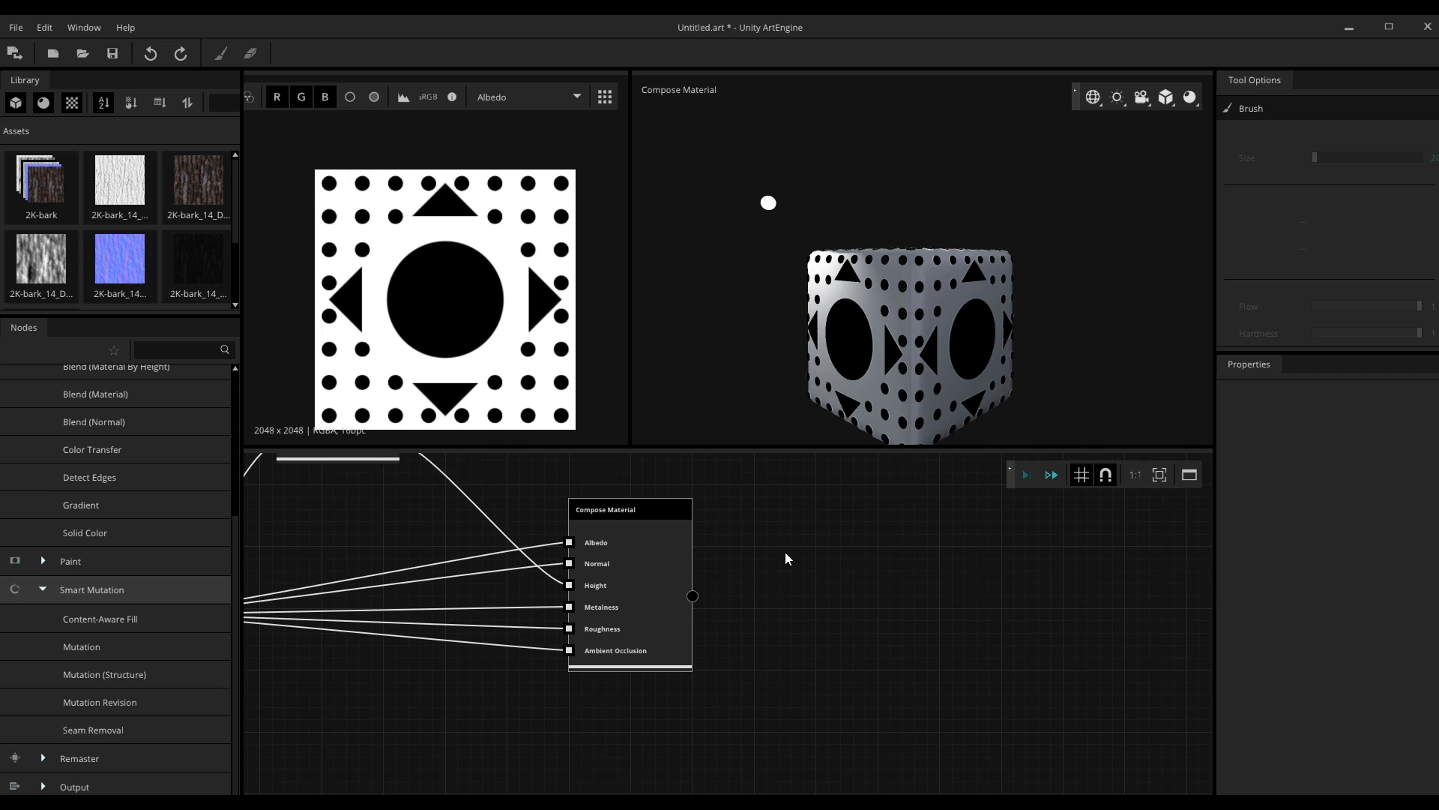
pyautogui.press('space')
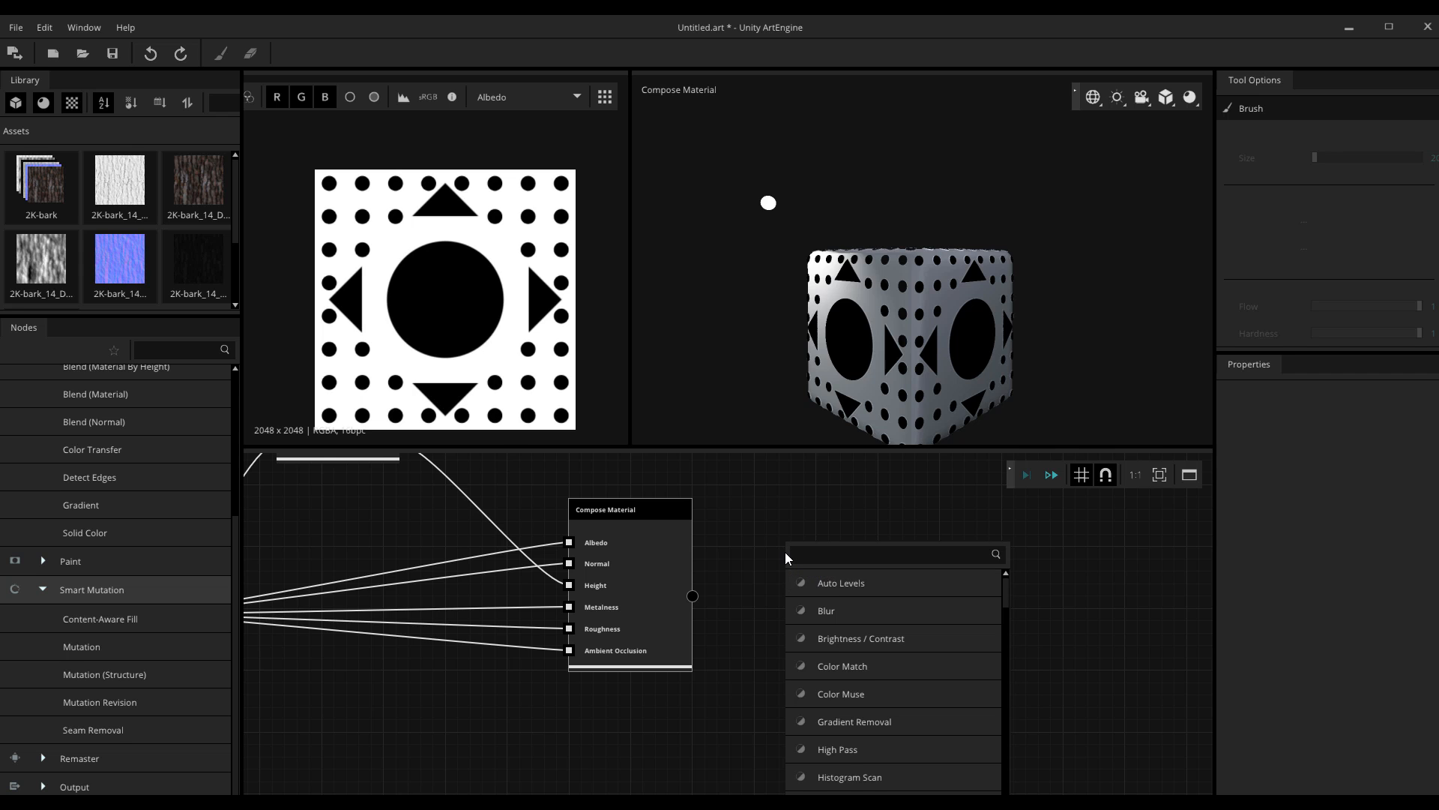
pyautogui.write('output')
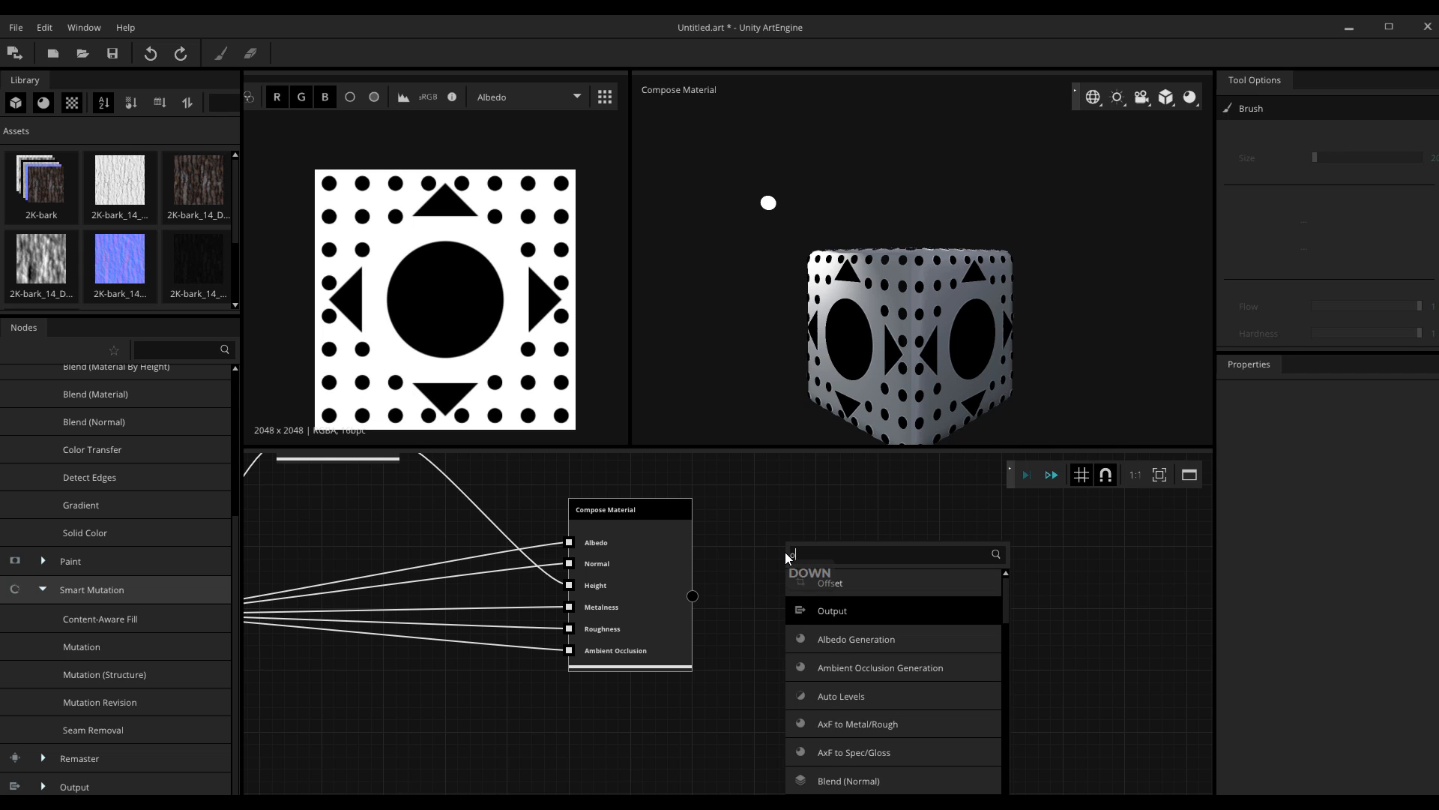
pyautogui.press('Return')
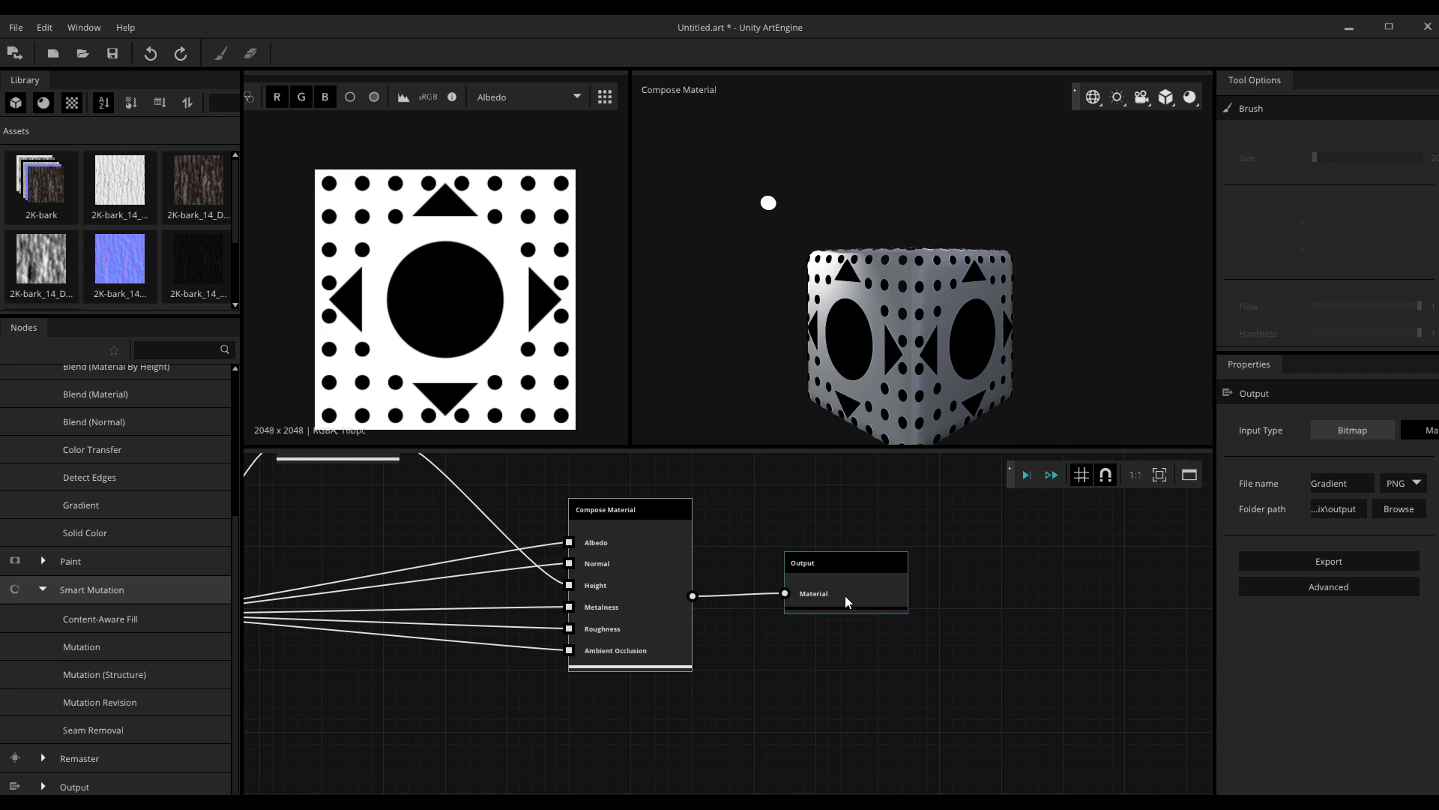
pyautogui.moveTo(850, 593); pyautogui.dragTo(879, 488)
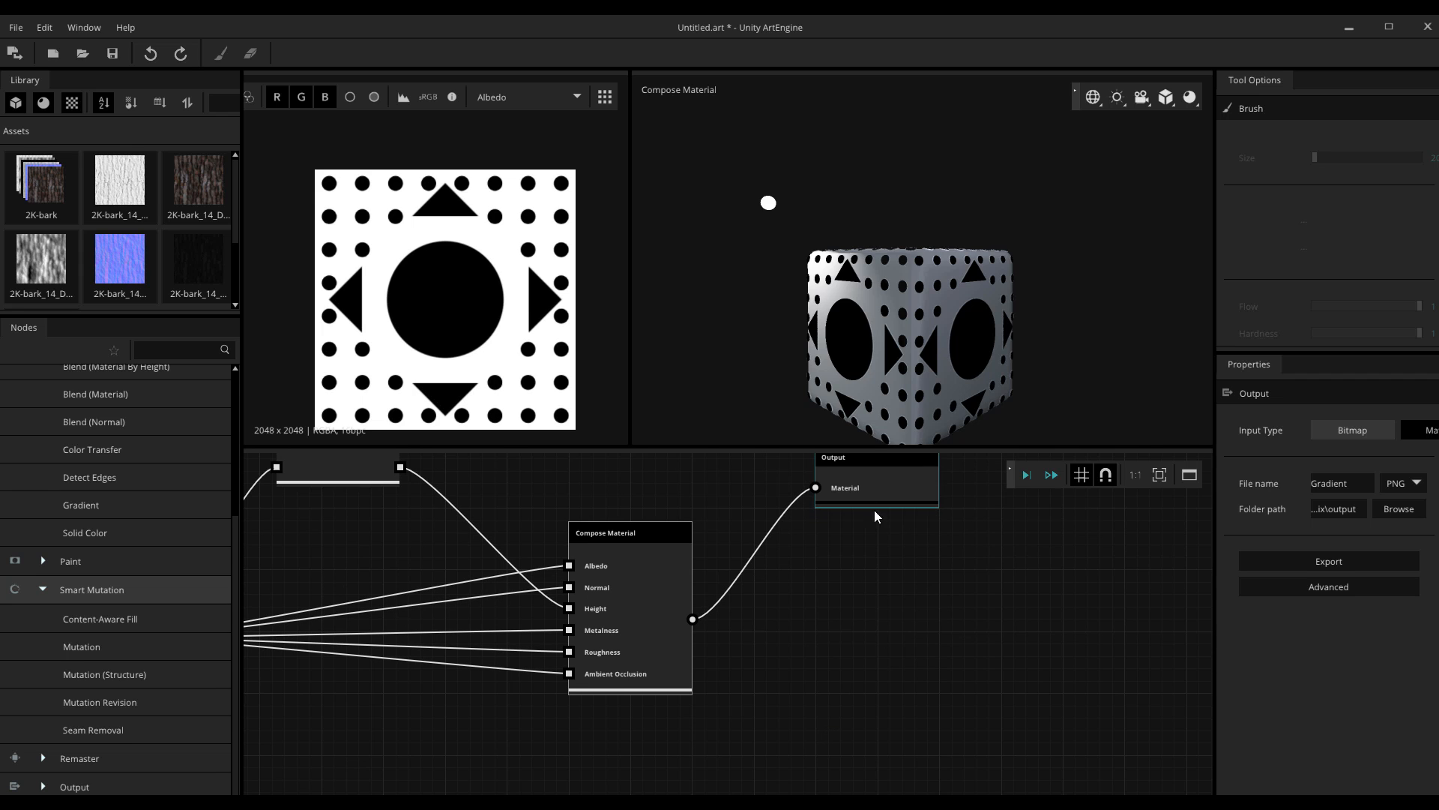
pyautogui.click(852, 619)
pyautogui.press('space')
pyautogui.write('o')
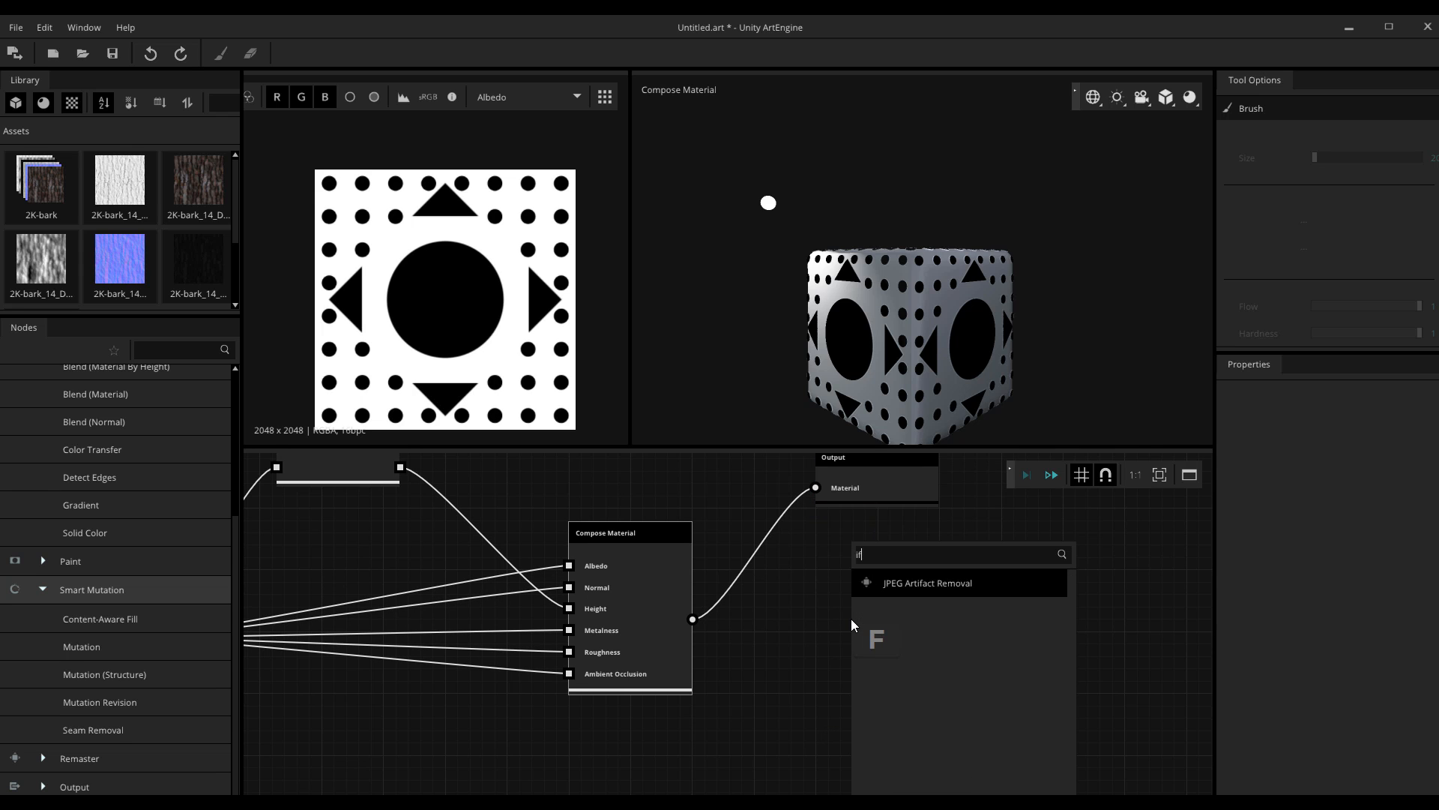
pyautogui.write('ff')
pyautogui.press('Return')
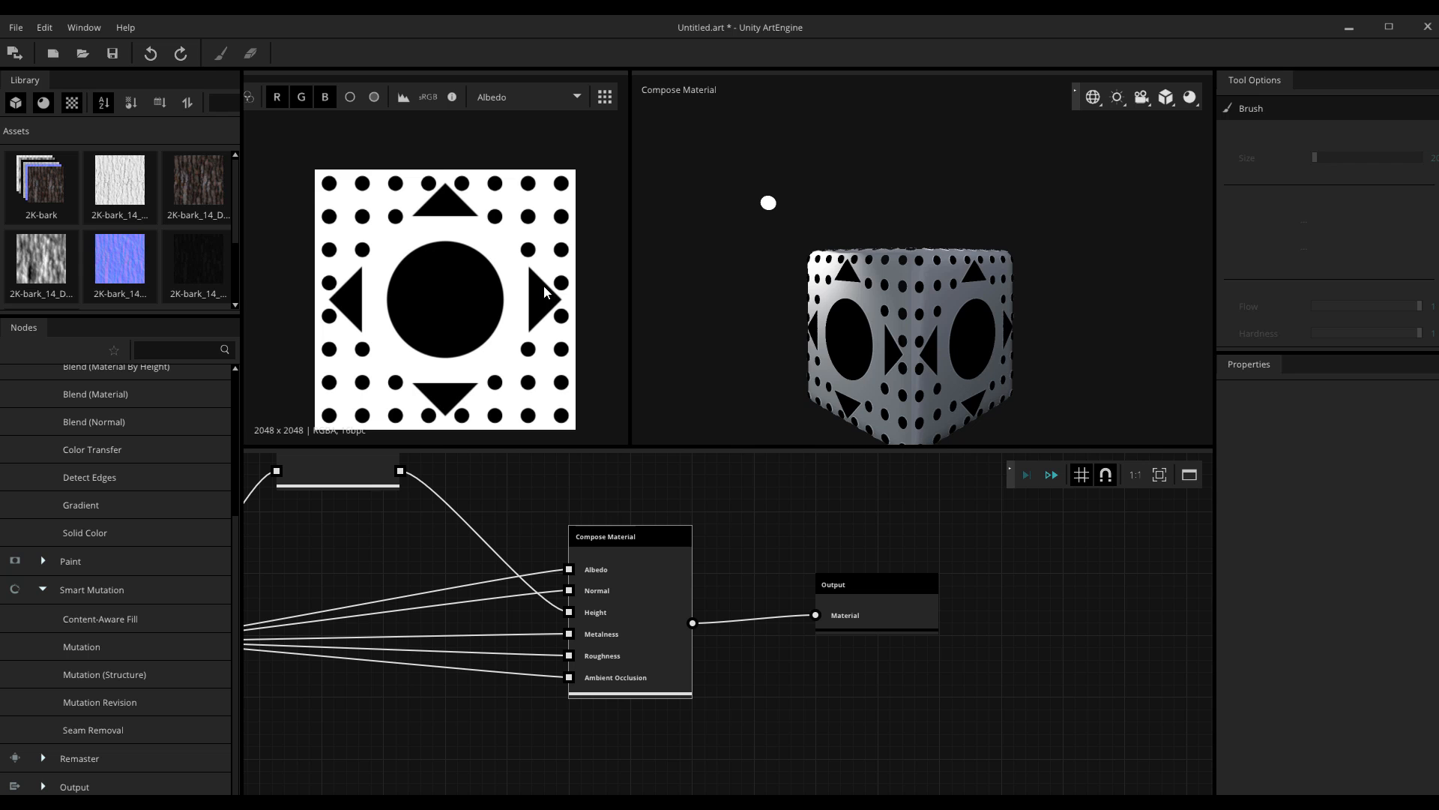
pyautogui.scroll(-5, 542, 317)
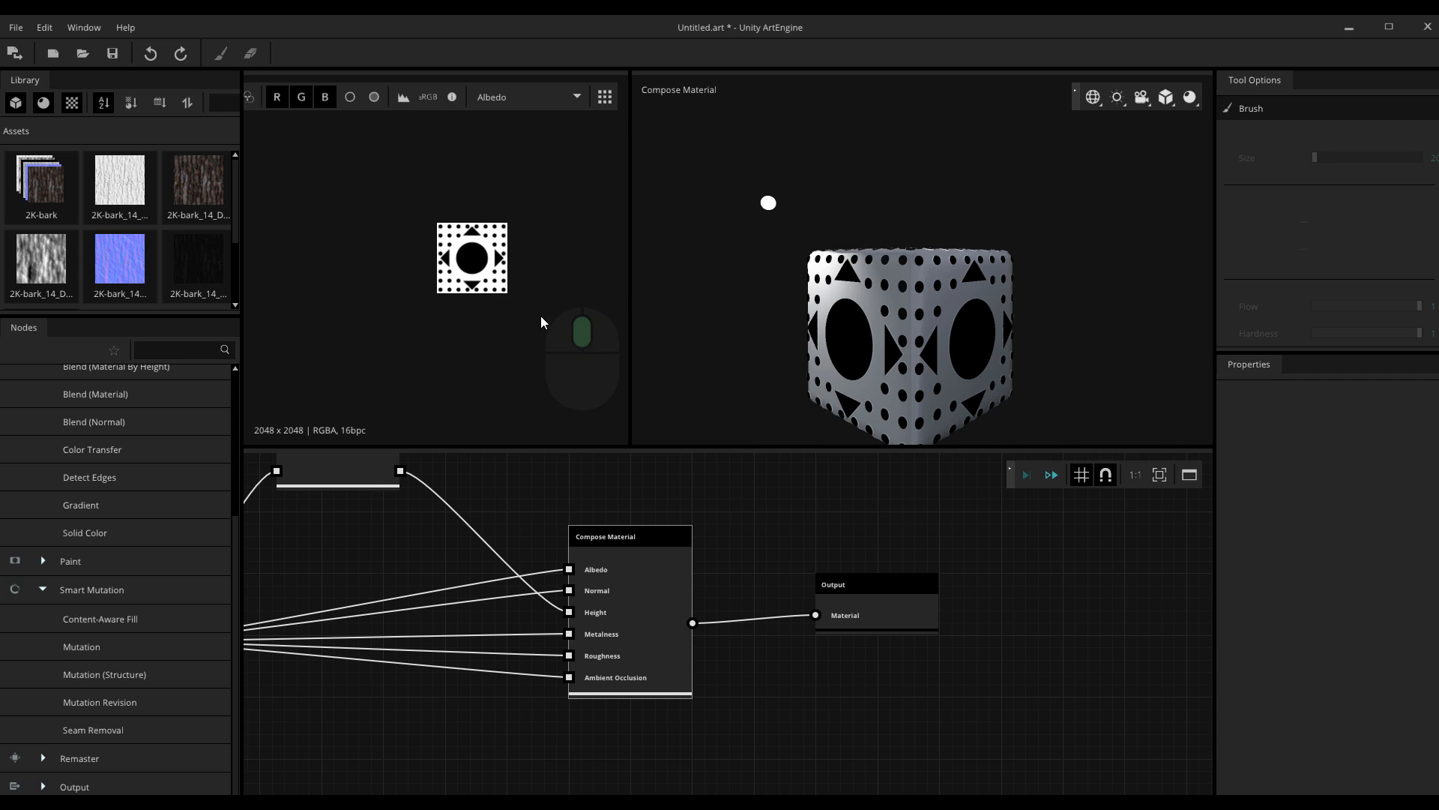
pyautogui.scroll(5, 567, 274)
pyautogui.scroll(3, 568, 274)
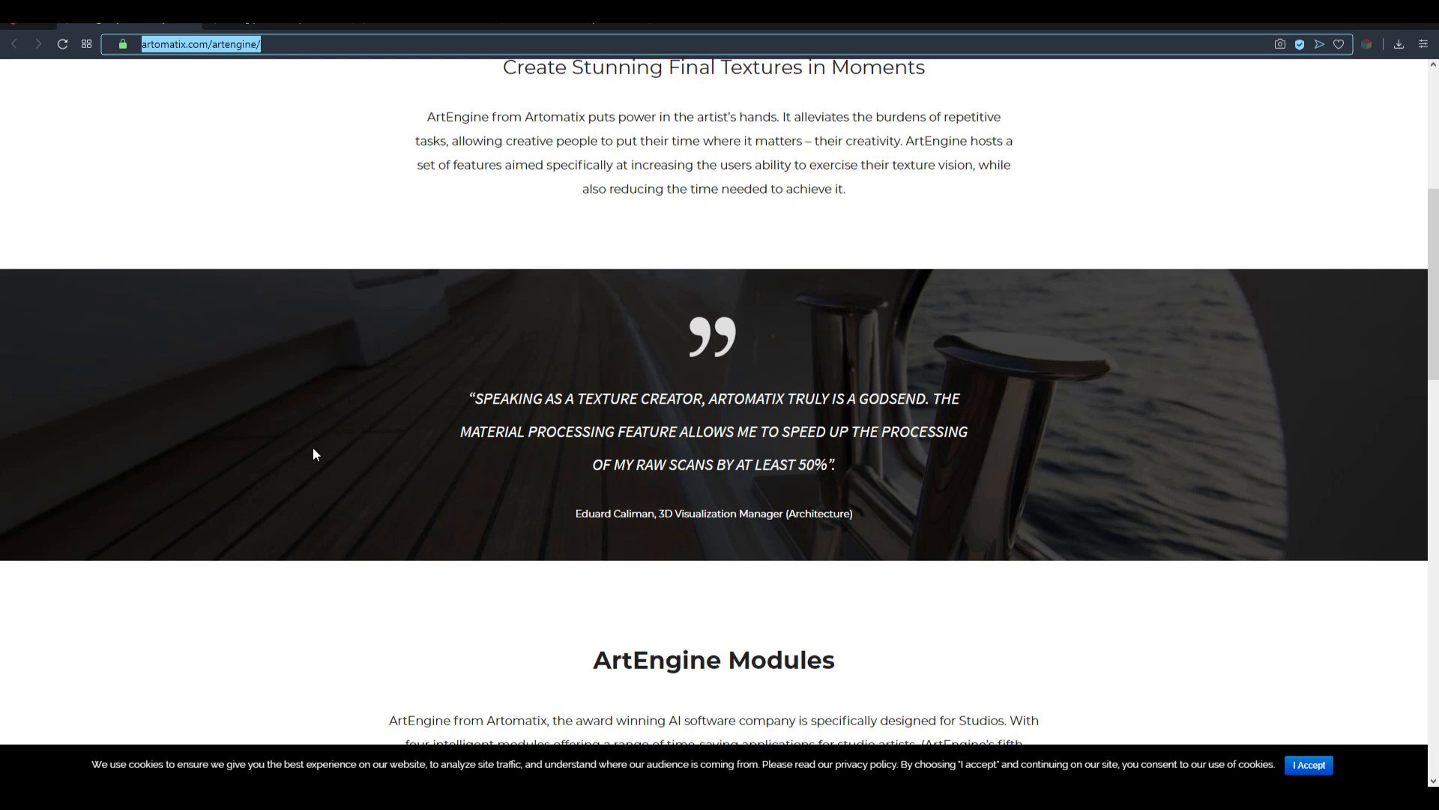
# - Switch to the browser and read the Artomatix ArtEngine overview and the Project, Studio and Enterprise plans on the pricing page
pyautogui.scroll(6, 313, 450)
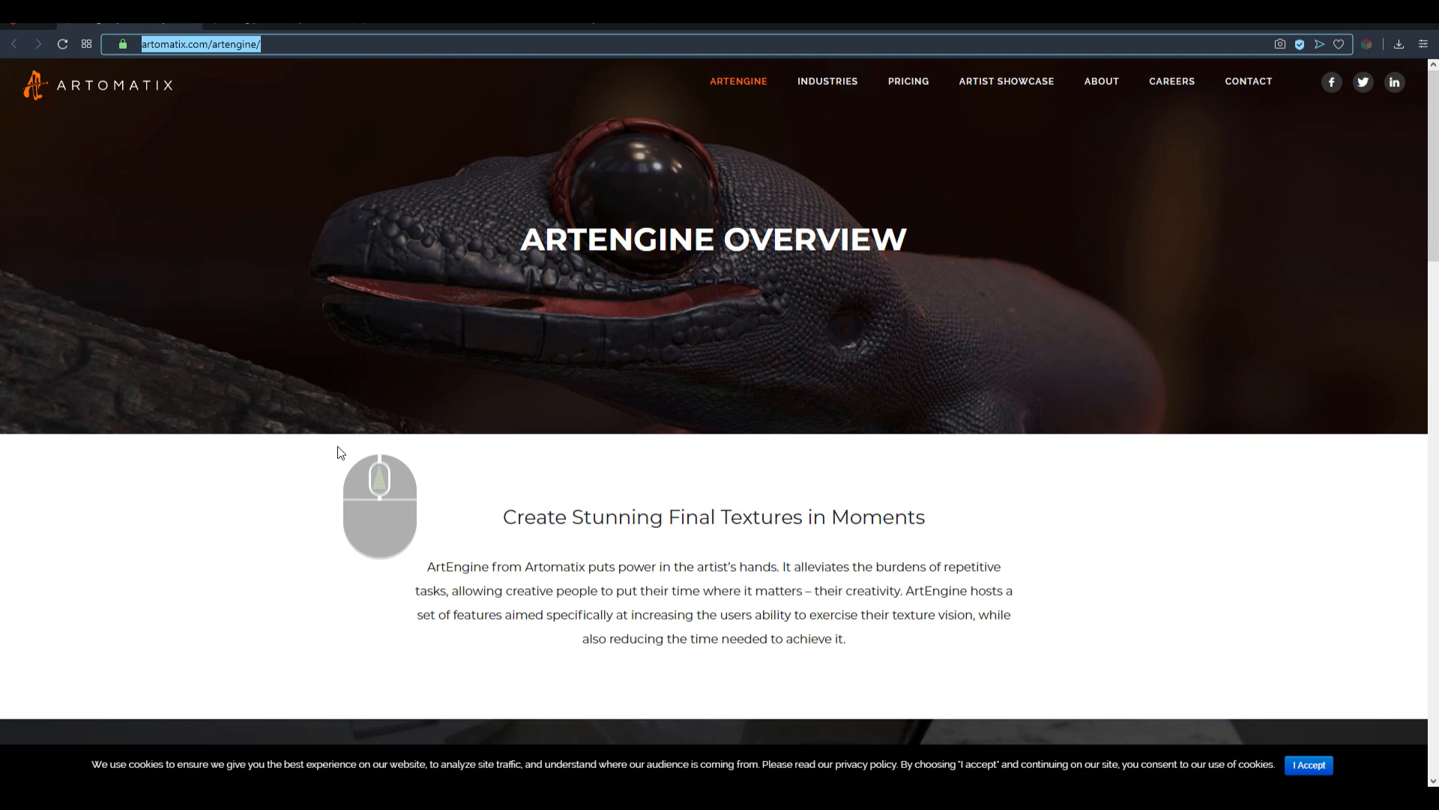
pyautogui.scroll(-6, 403, 443)
pyautogui.click(252, 25)
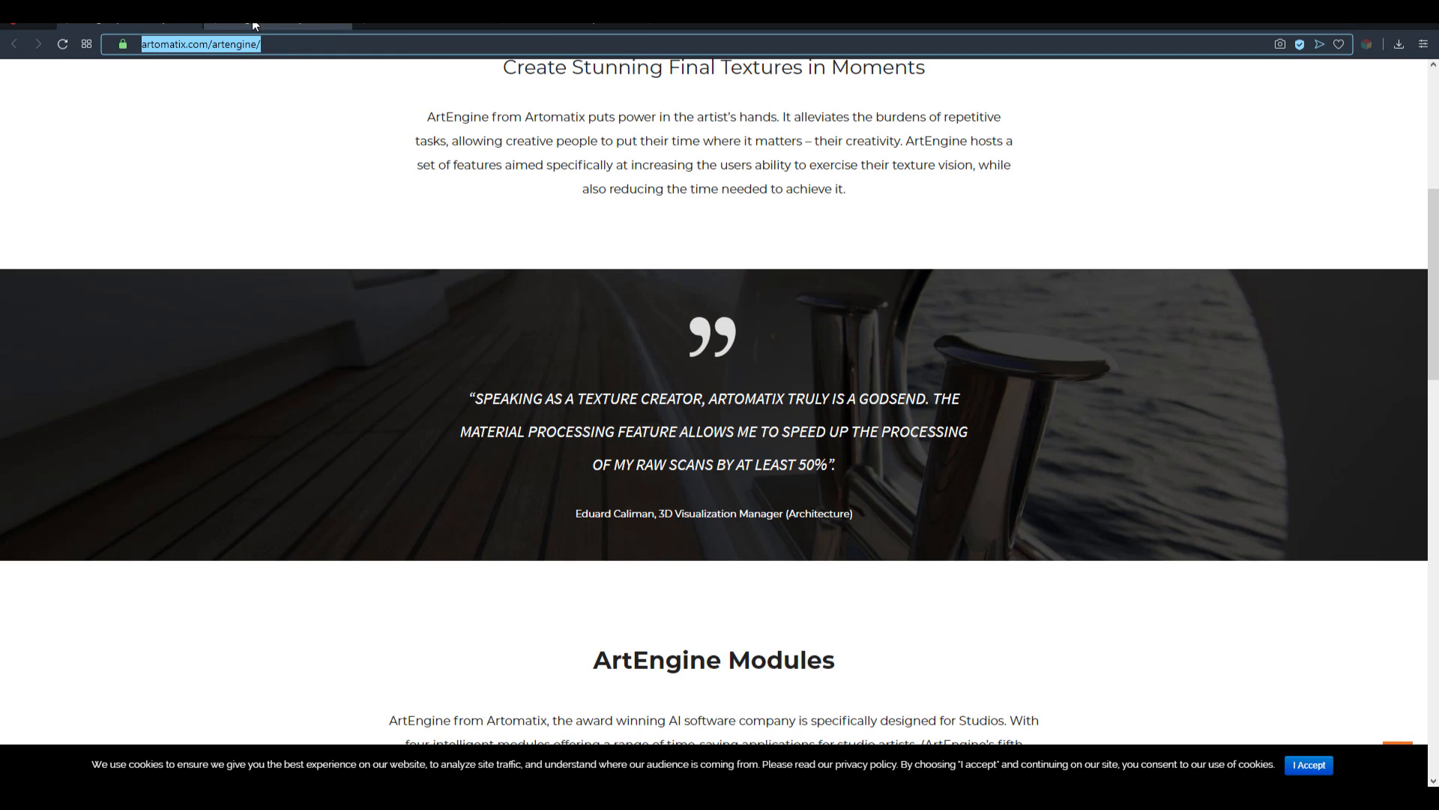
pyautogui.scroll(-10, 360, 135)
pyautogui.scroll(7, 514, 348)
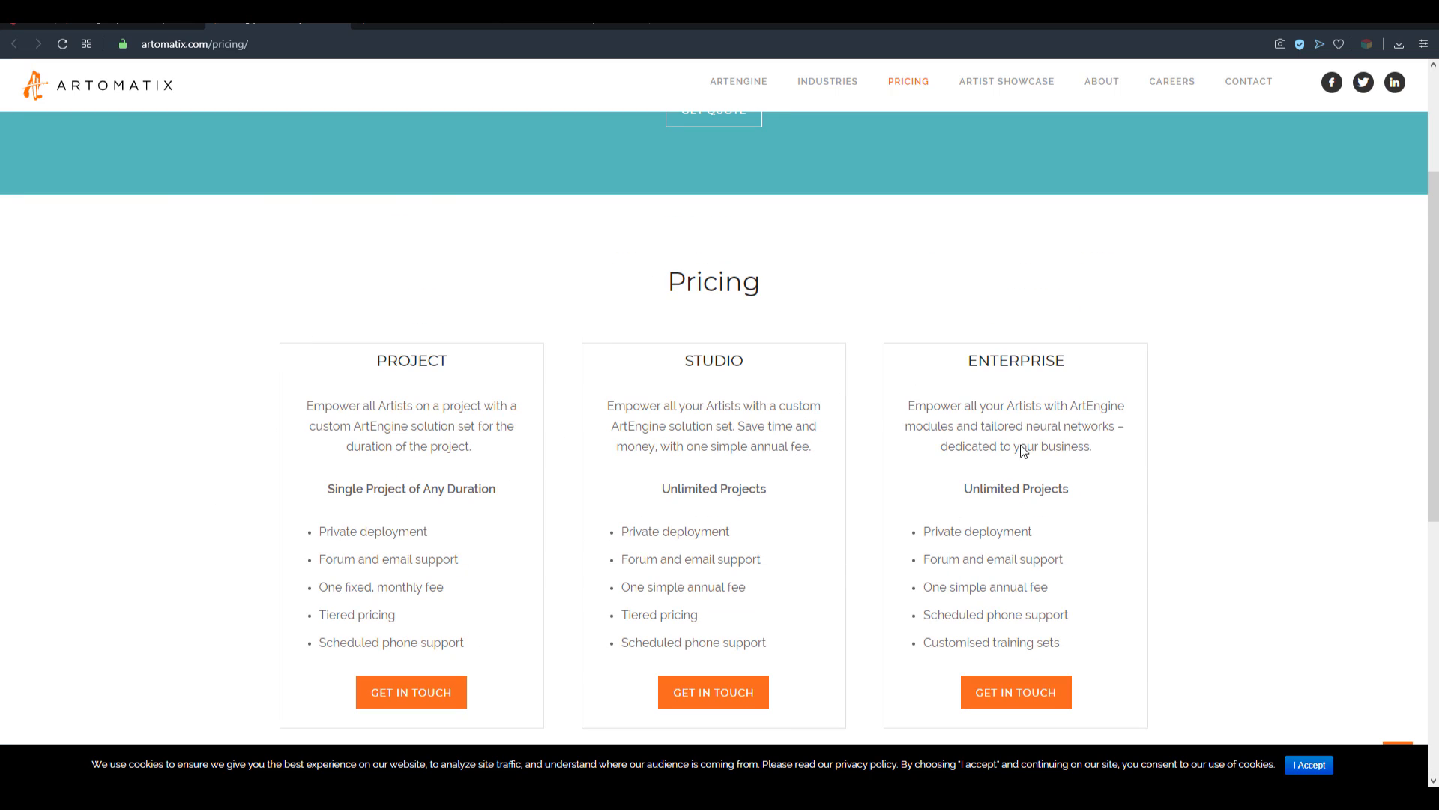
pyautogui.scroll(3, 746, 388)
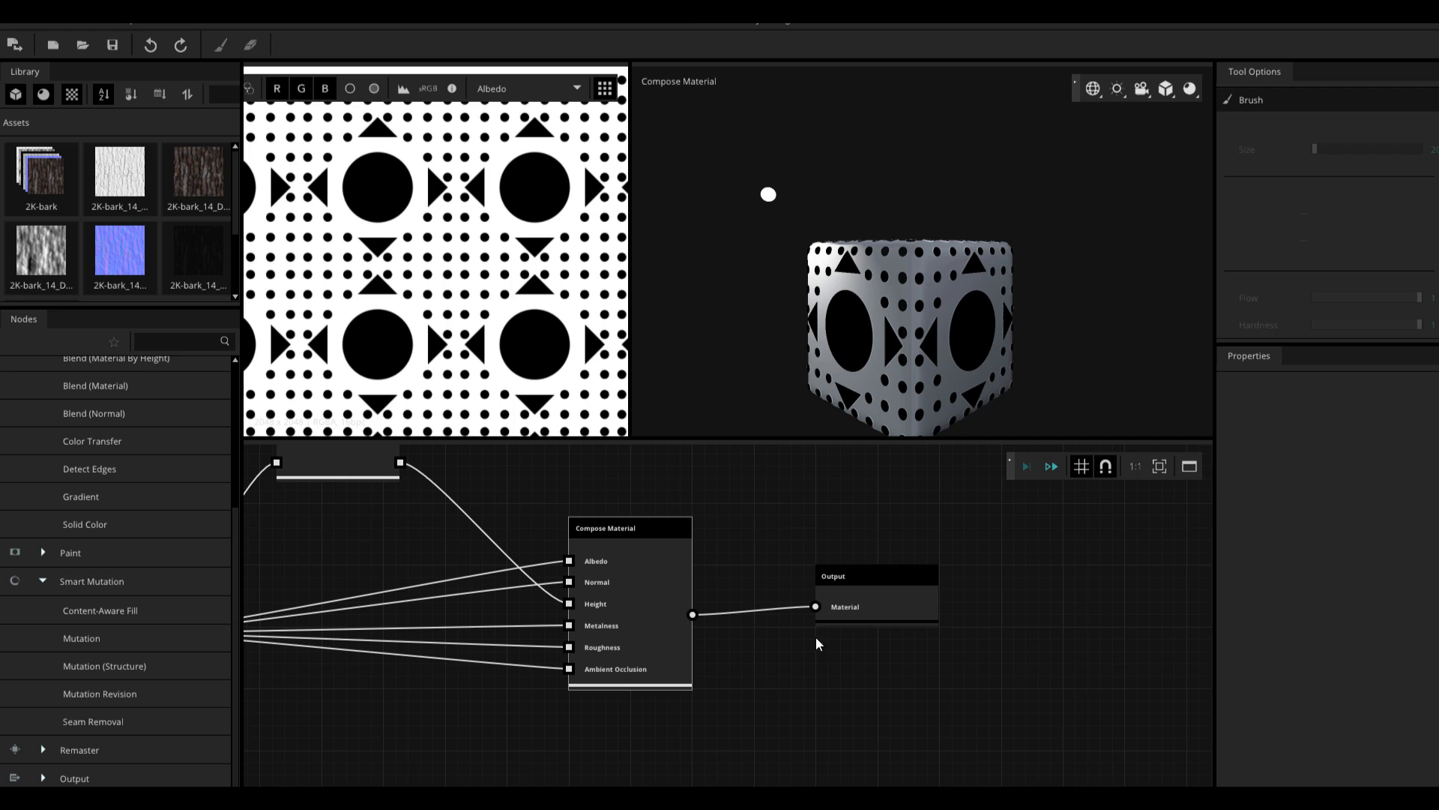
# - Set the 3D viewer's preview geometry to cube.FBX
pyautogui.scroll(1, 815, 637)
pyautogui.scroll(5, 946, 317)
pyautogui.moveTo(946, 313); pyautogui.dragTo(842, 362, button='middle')
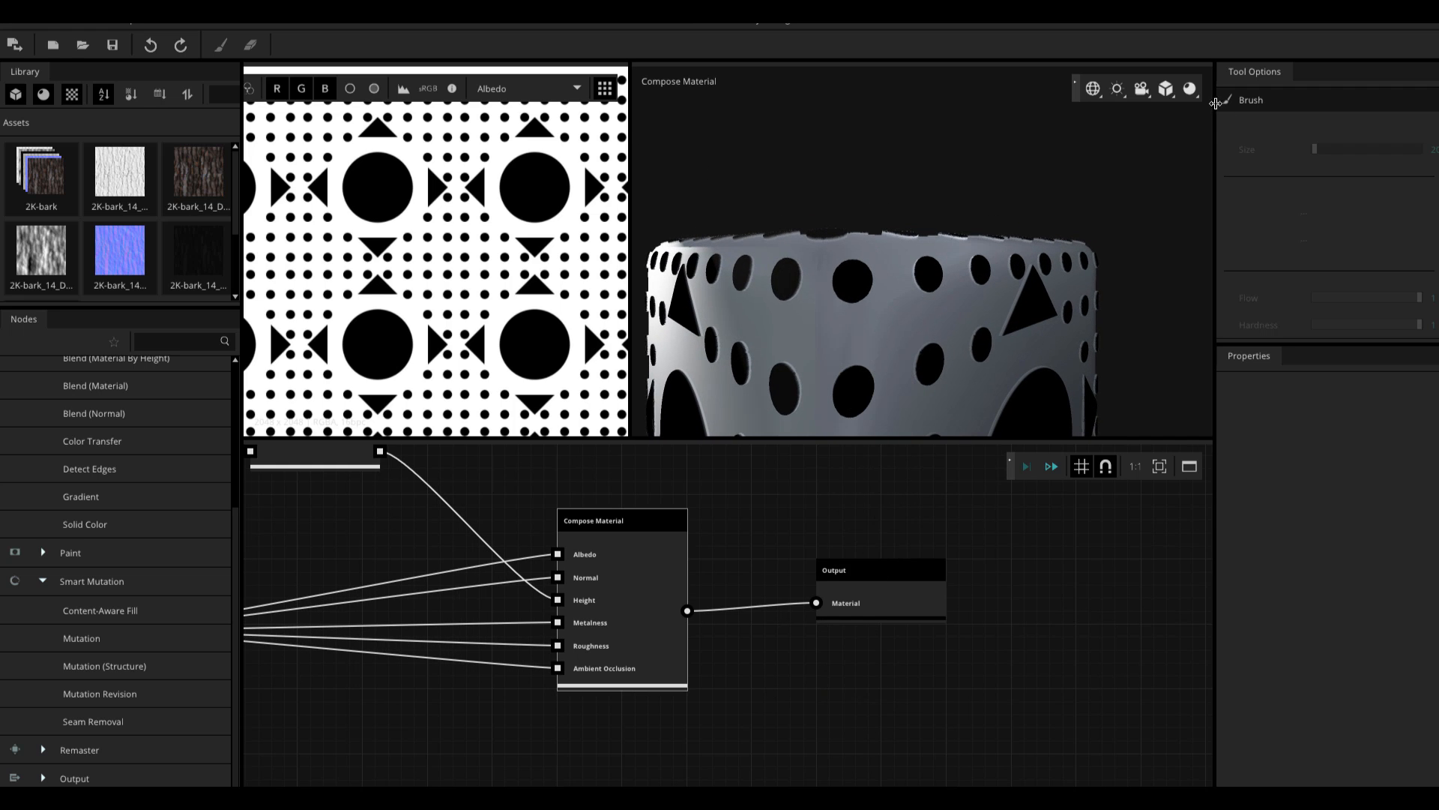
pyautogui.click(1167, 89)
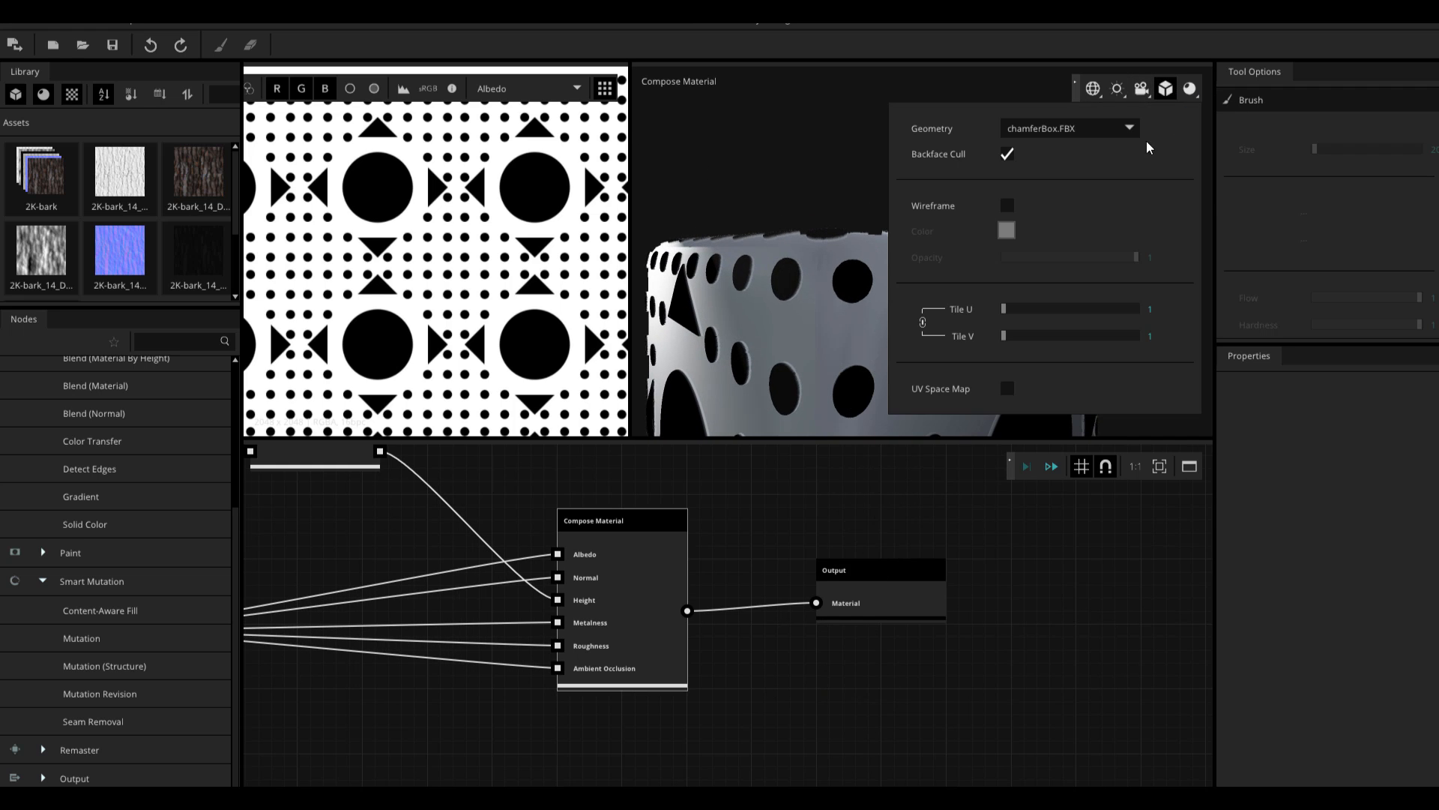
pyautogui.click(1100, 129)
pyautogui.click(1052, 169)
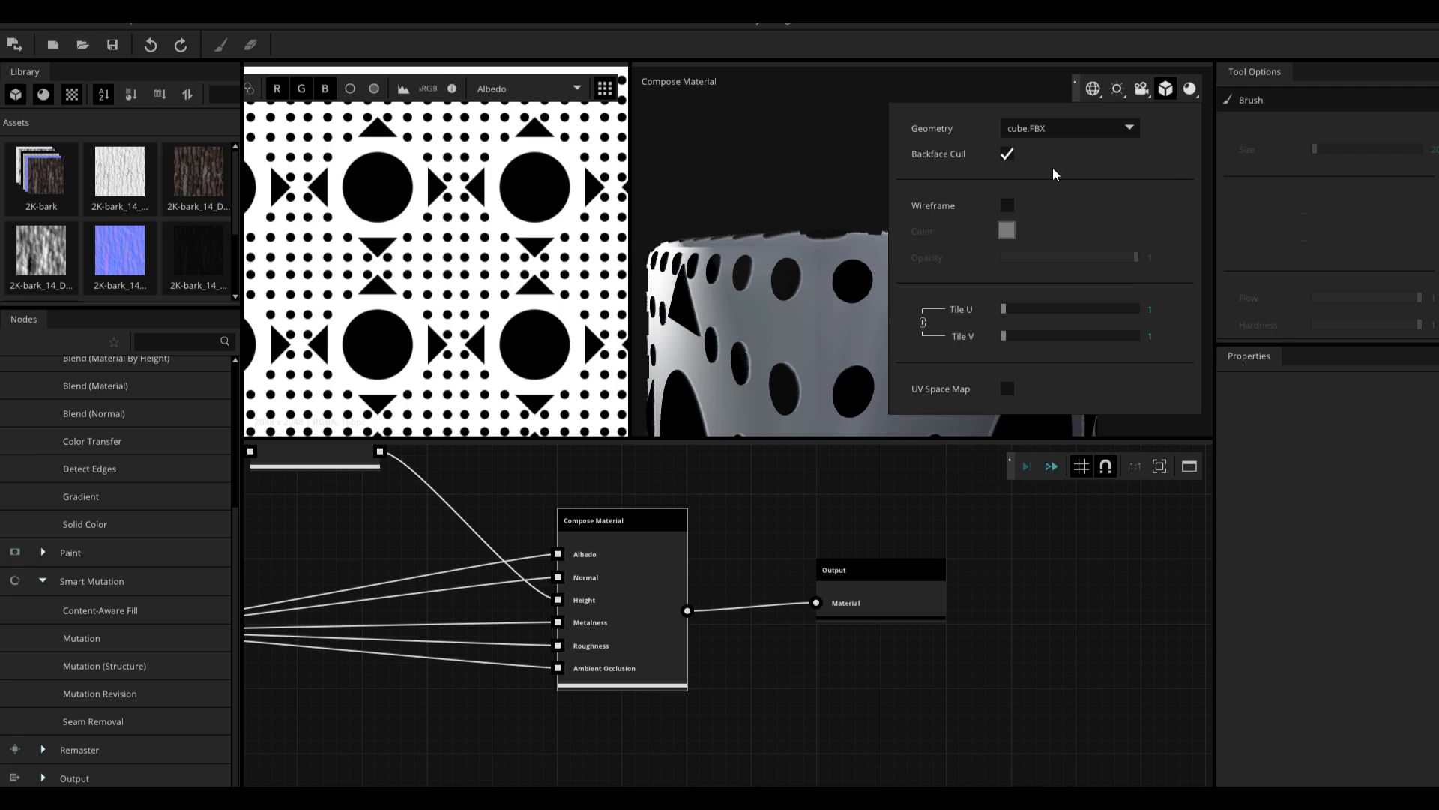